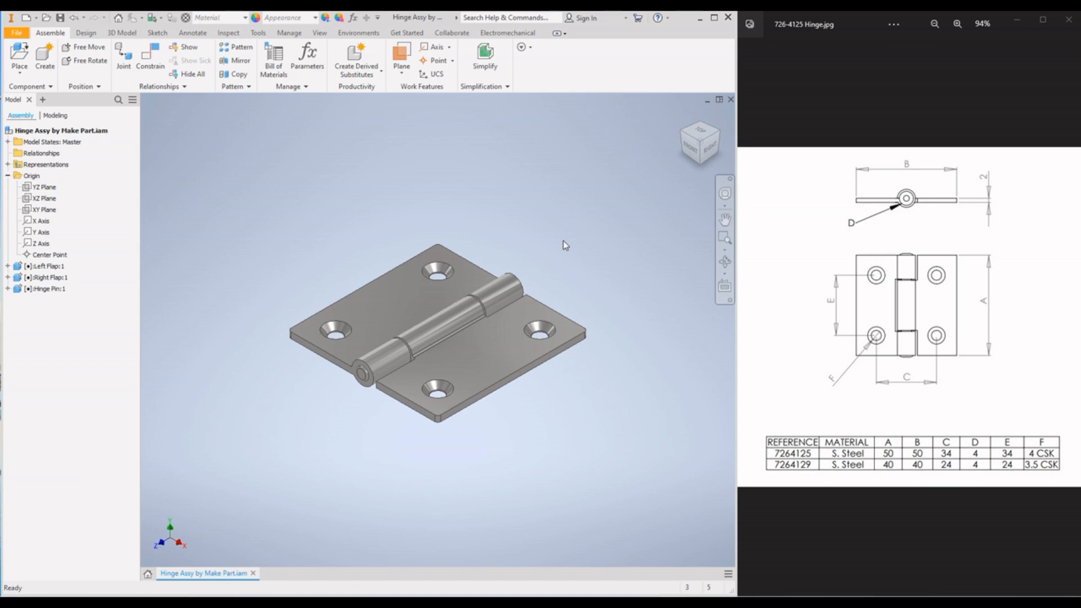
Create a new part from the Standard.ipt template and start a 2D sketch on the XY plane
shift+middle_drag(492, 338, 403, 233)
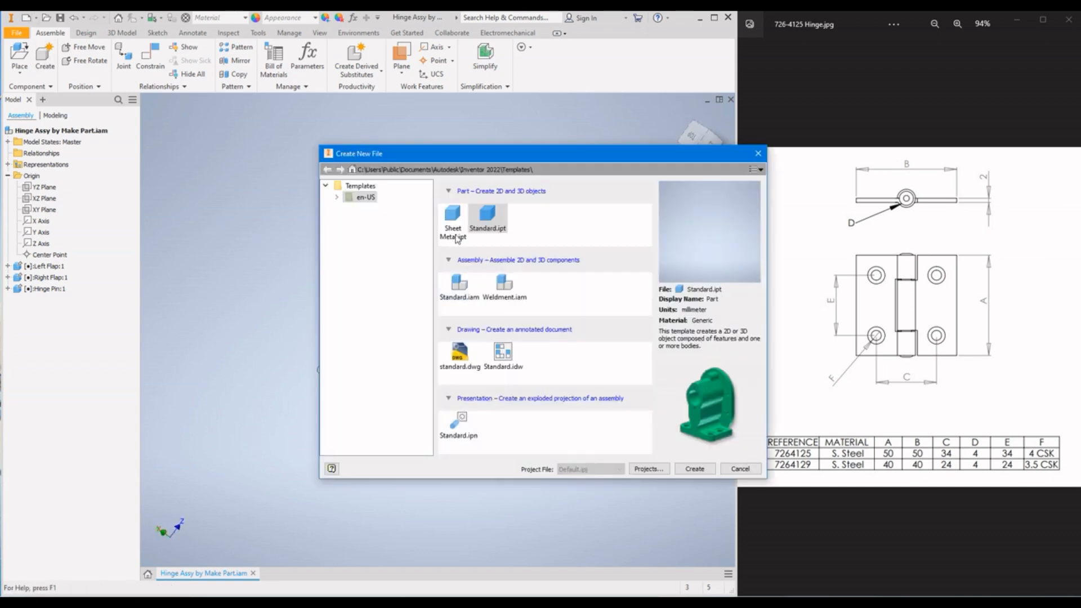
click(690, 470)
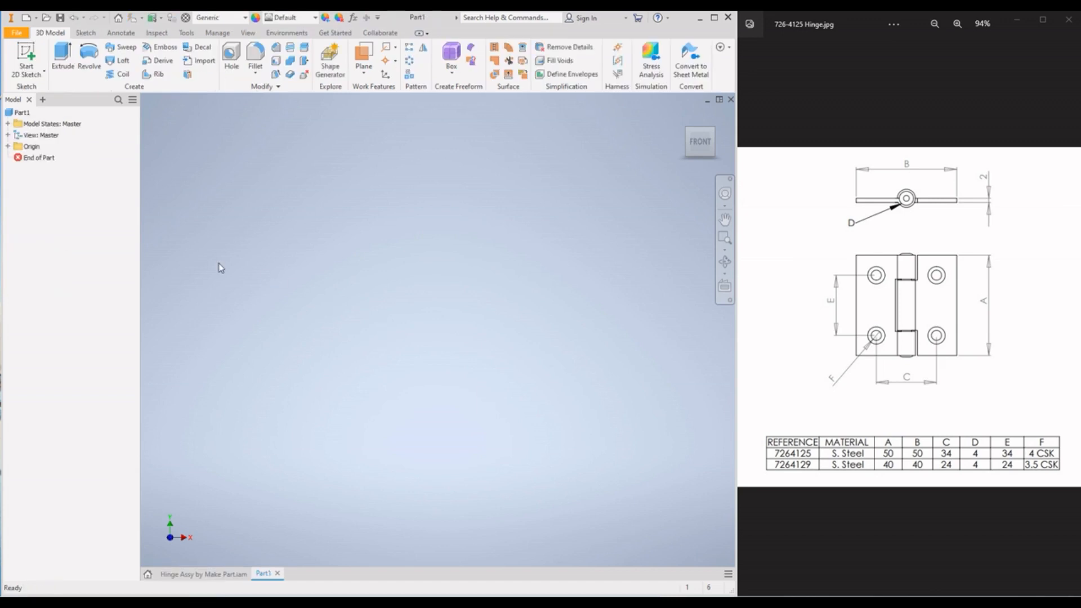
click(683, 117)
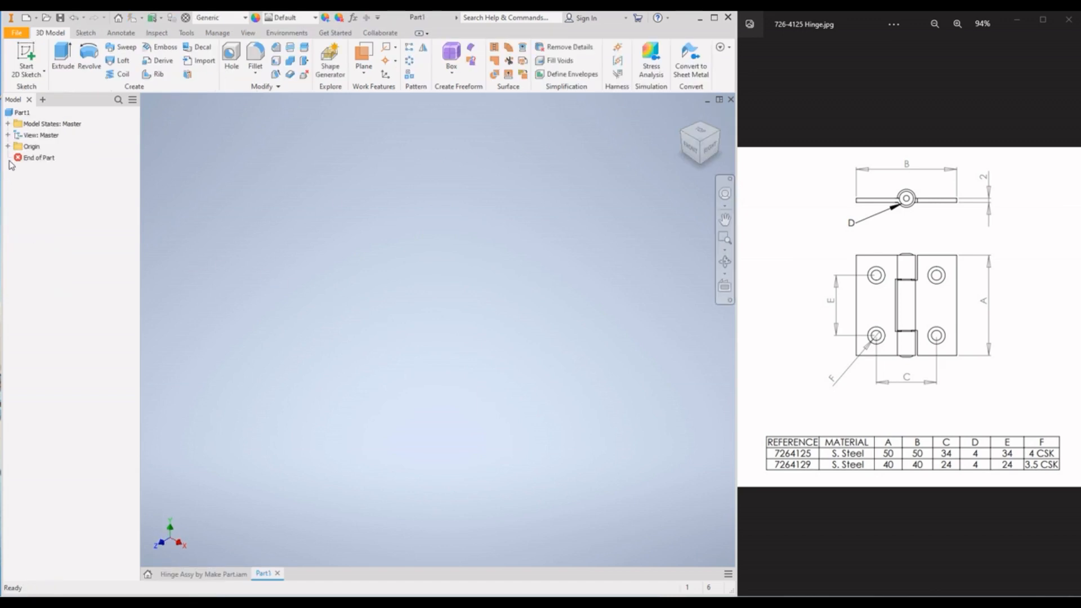
click(28, 56)
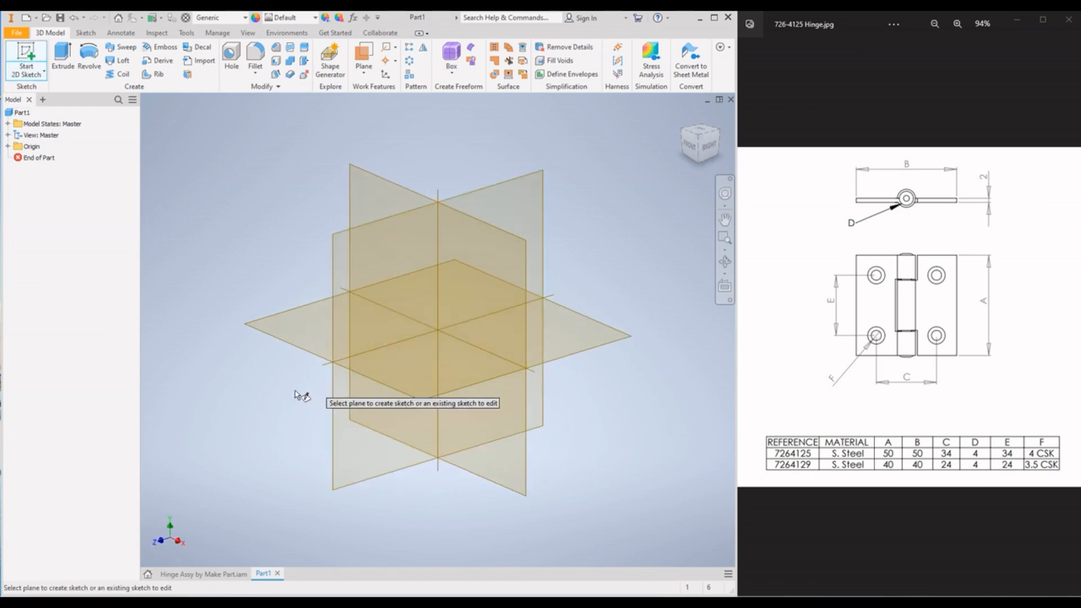
click(7, 146)
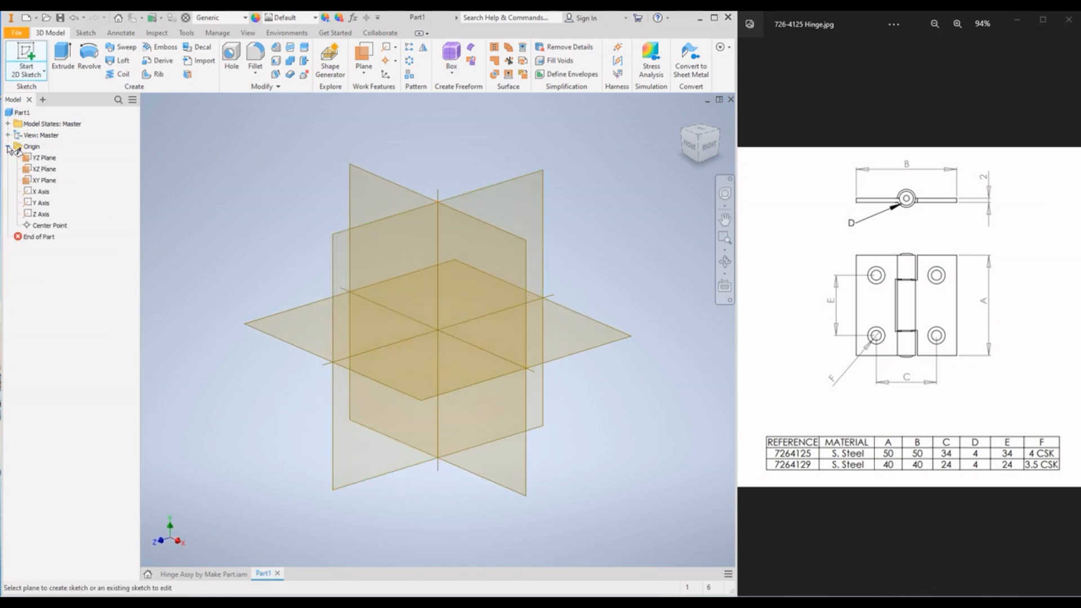
click(45, 180)
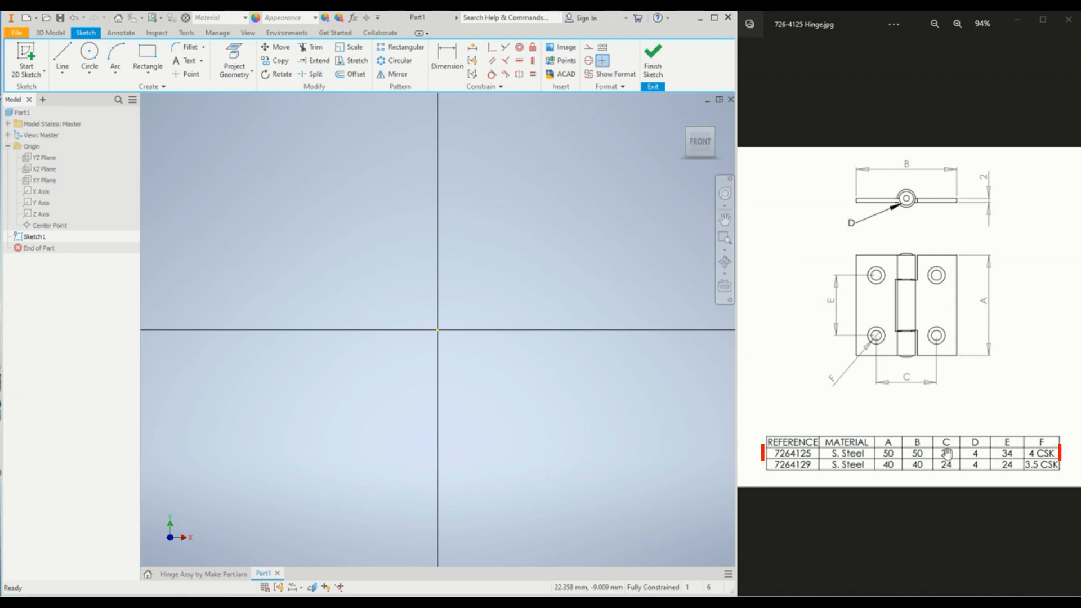
Sketch a flat horizontal rectangle about 18 mm wide just above the origin, spanning both sides of the vertical axis
click(149, 52)
click(318, 278)
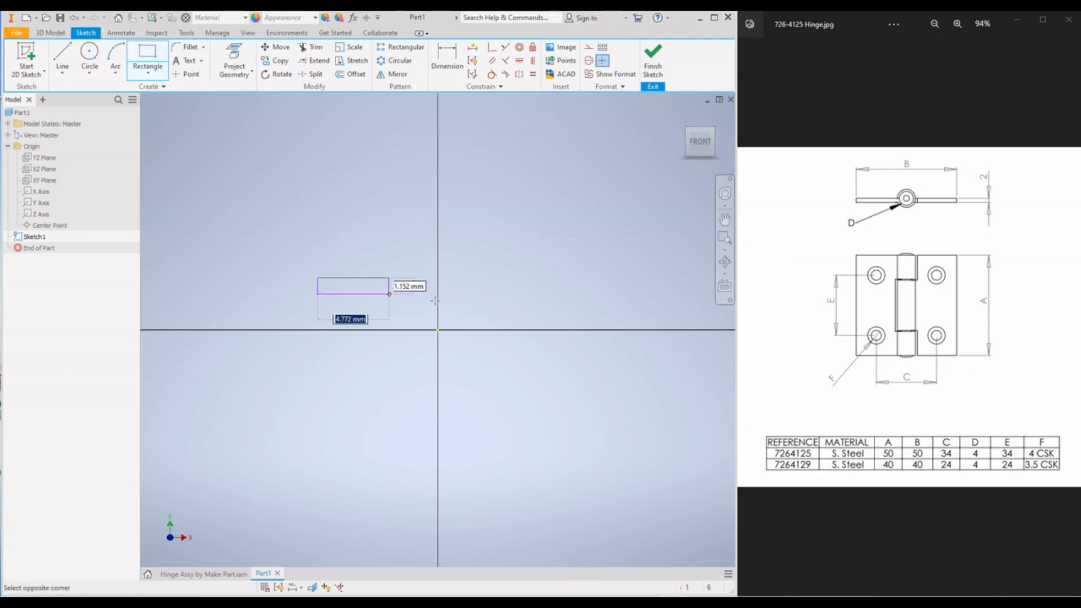
click(566, 308)
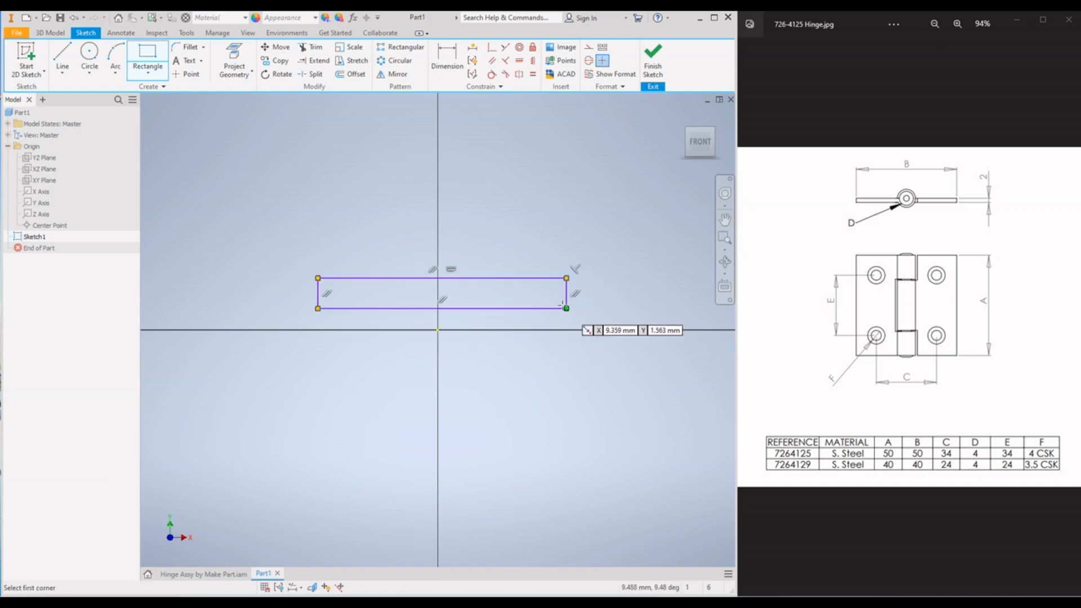
Dimension the rectangle to 50 mm wide and 2 mm high
click(442, 78)
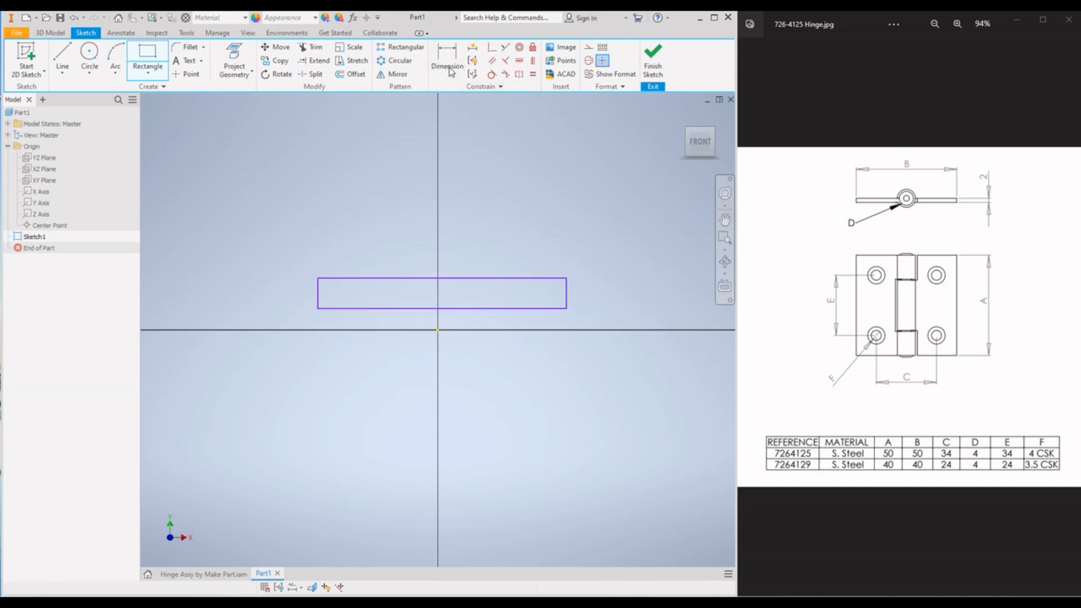
click(512, 276)
click(503, 252)
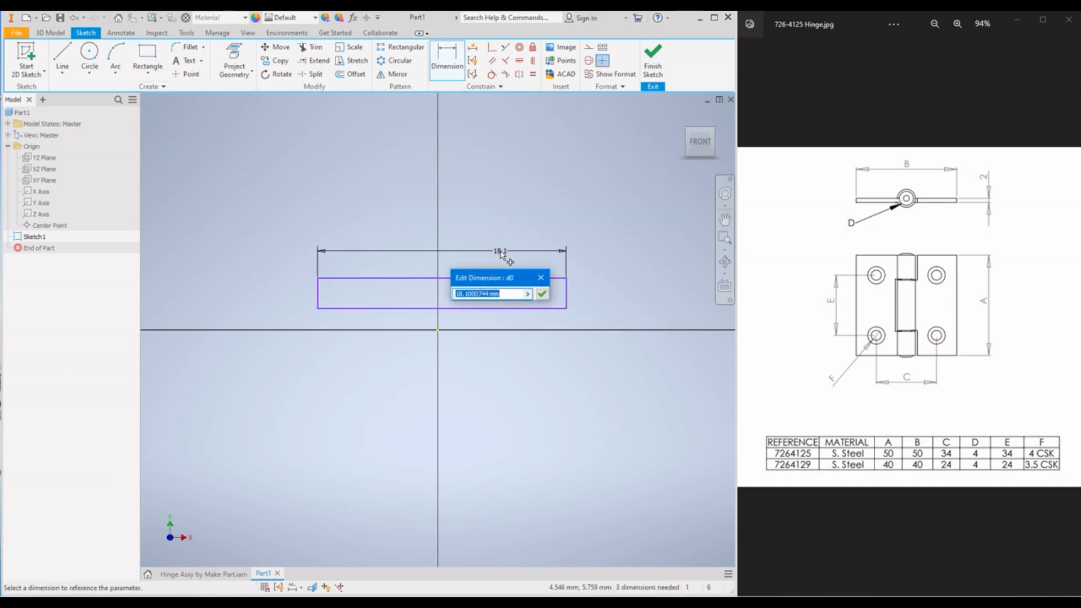
text(50)
key(Return)
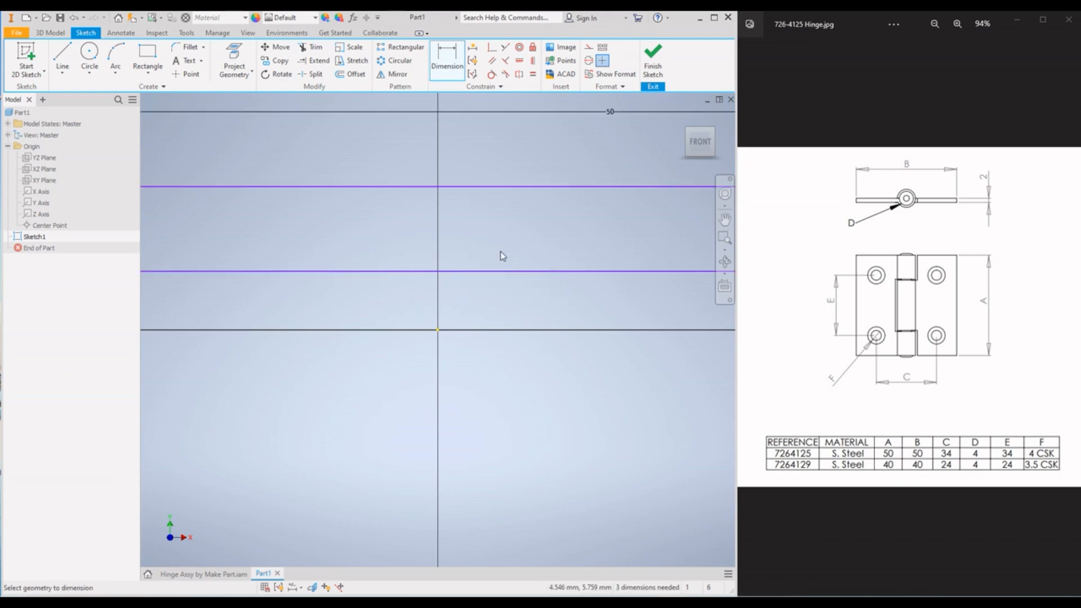
click(377, 332)
click(360, 336)
text(2)
key(Return)
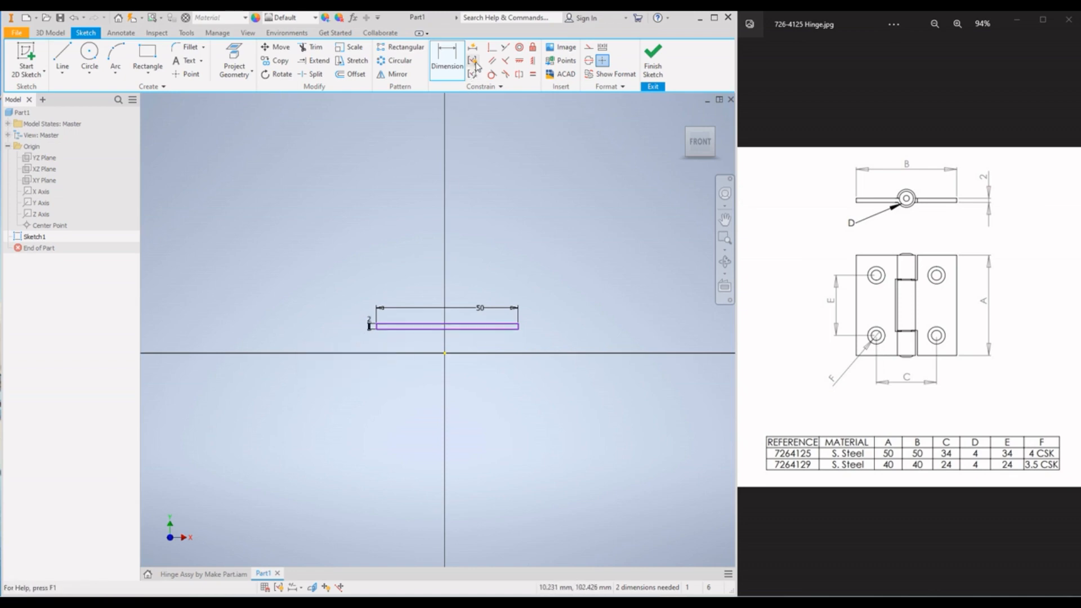
Constrain the midpoint of the rectangle's lower edge coincident with the sketch origin
click(491, 47)
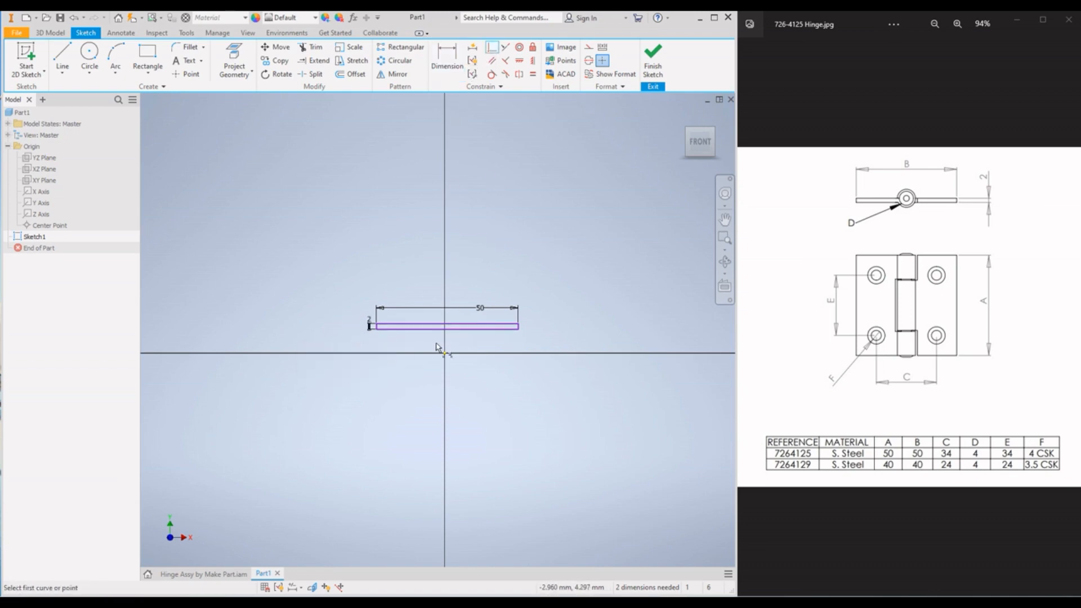
scroll(438, 347, up, 5)
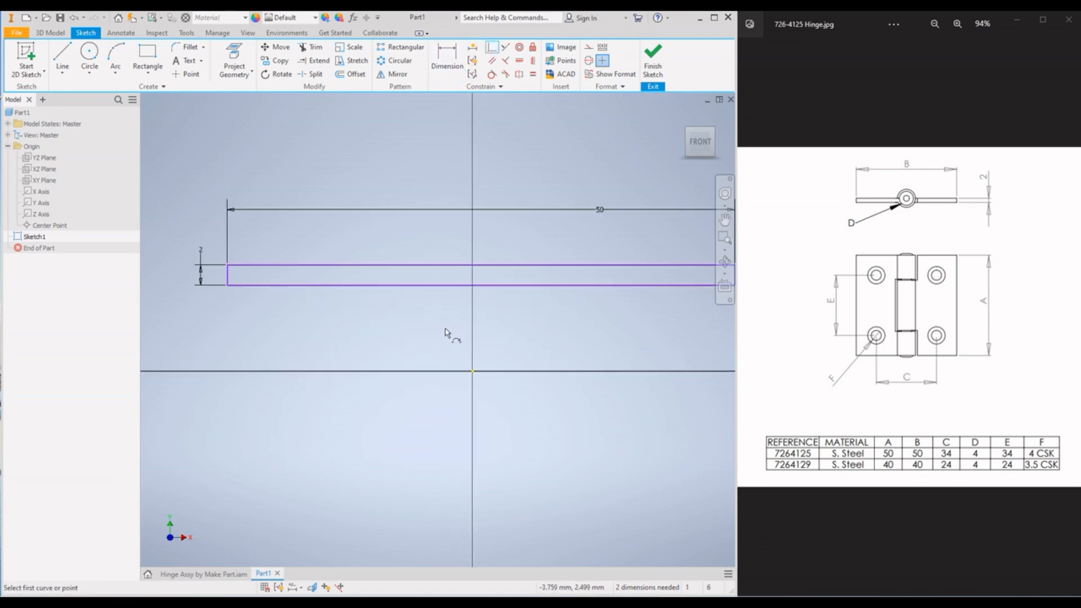
click(480, 287)
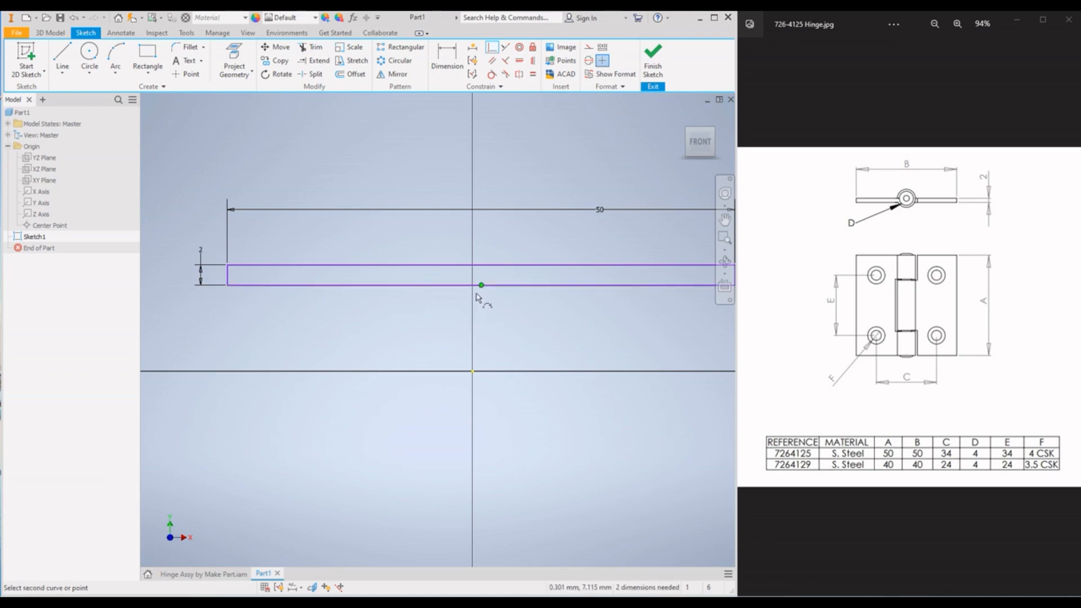
click(472, 371)
scroll(388, 290, down, 3)
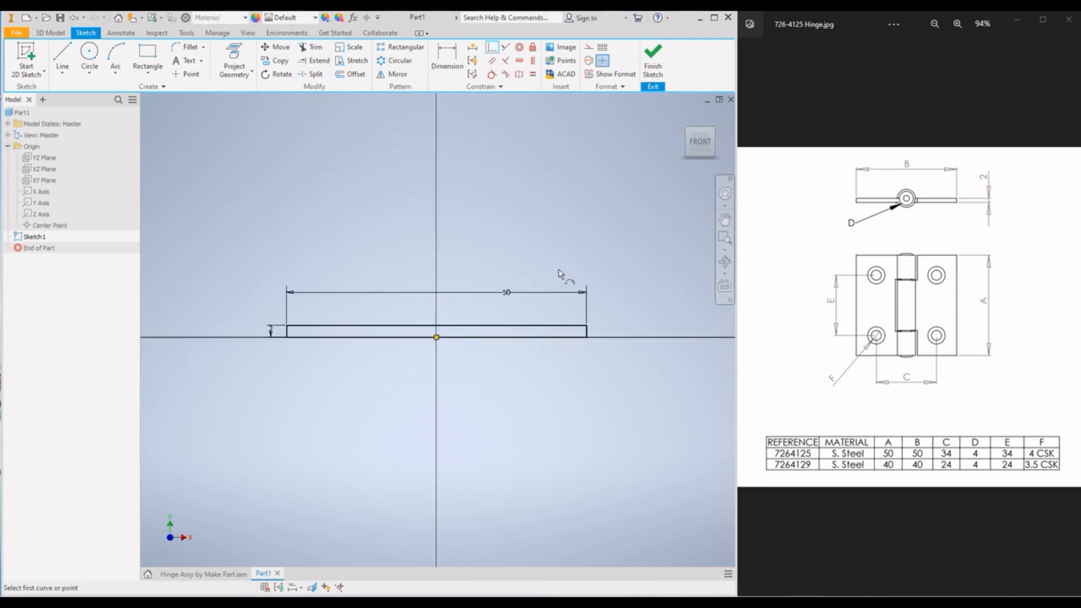
Sketch two concentric circles centred on the midpoint of the rectangle's upper edge, the outer one about 10 mm in diameter
click(89, 55)
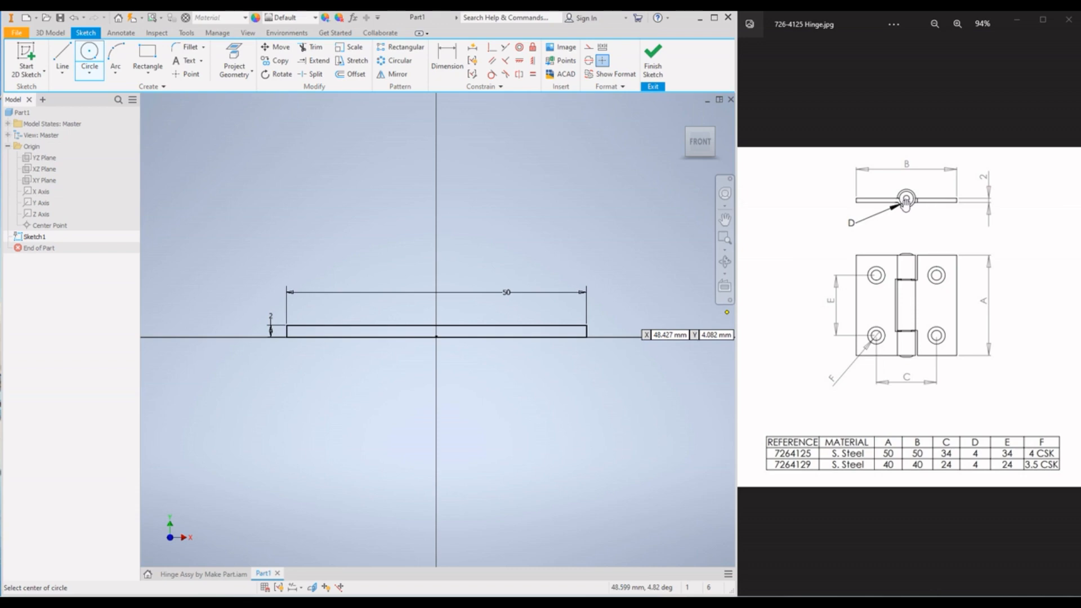
click(436, 325)
click(456, 347)
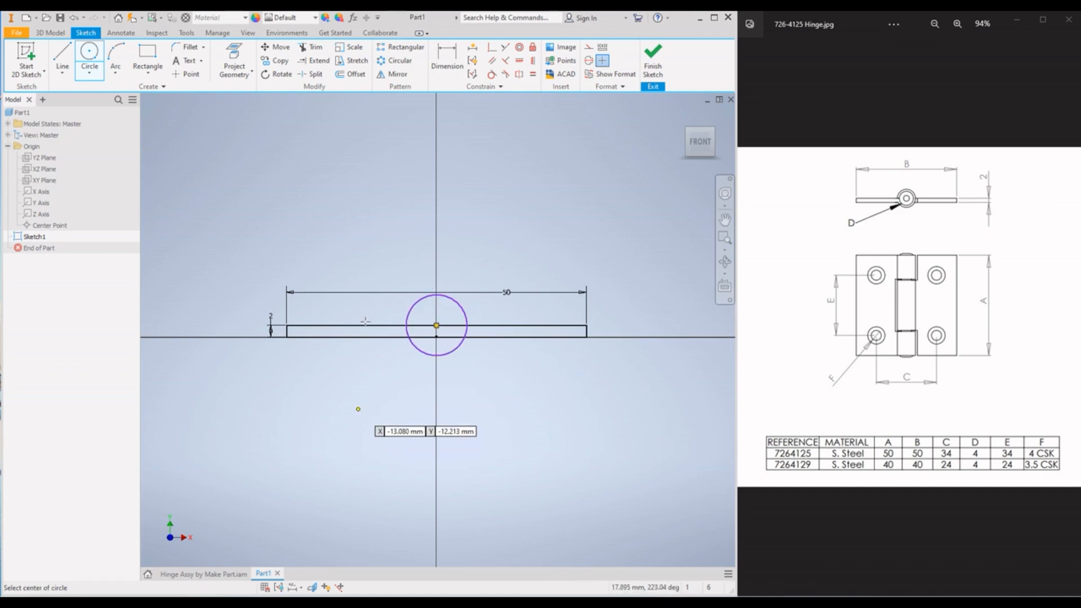
scroll(437, 325, up, 6)
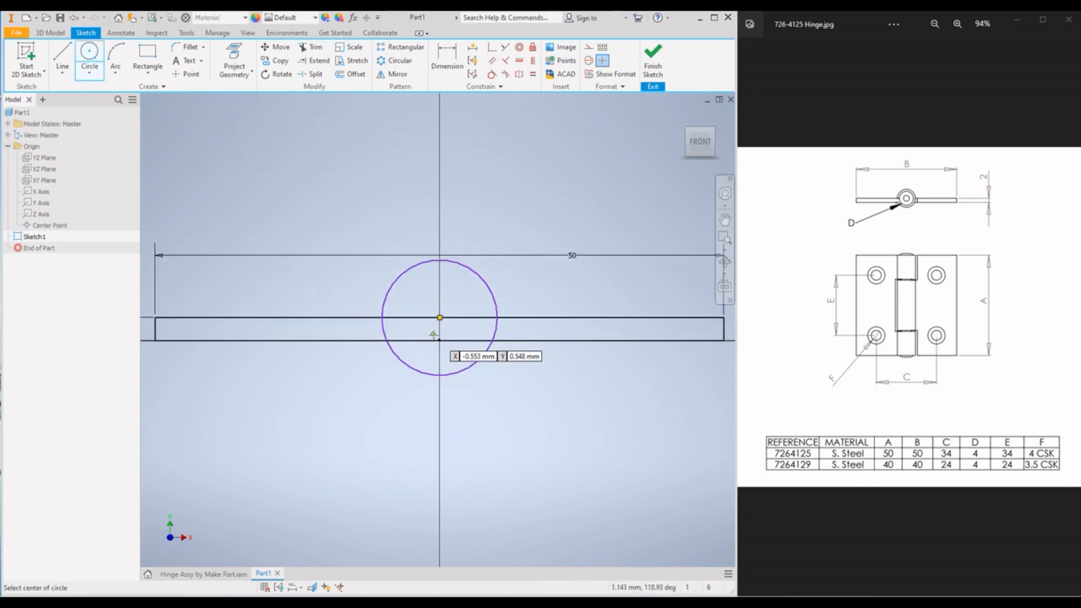
click(454, 271)
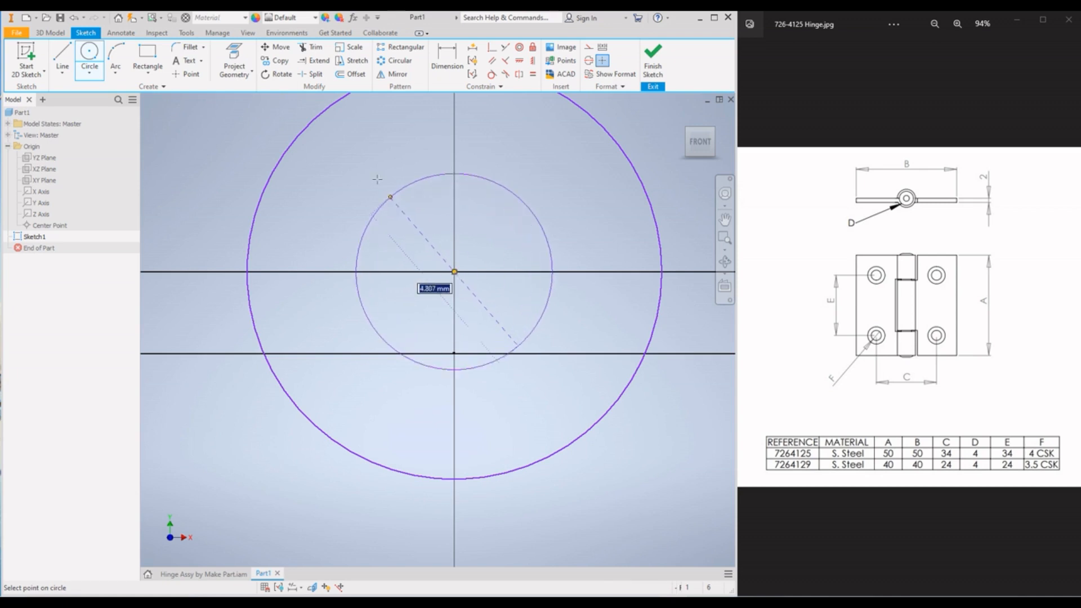
click(374, 184)
scroll(423, 337, down, 3)
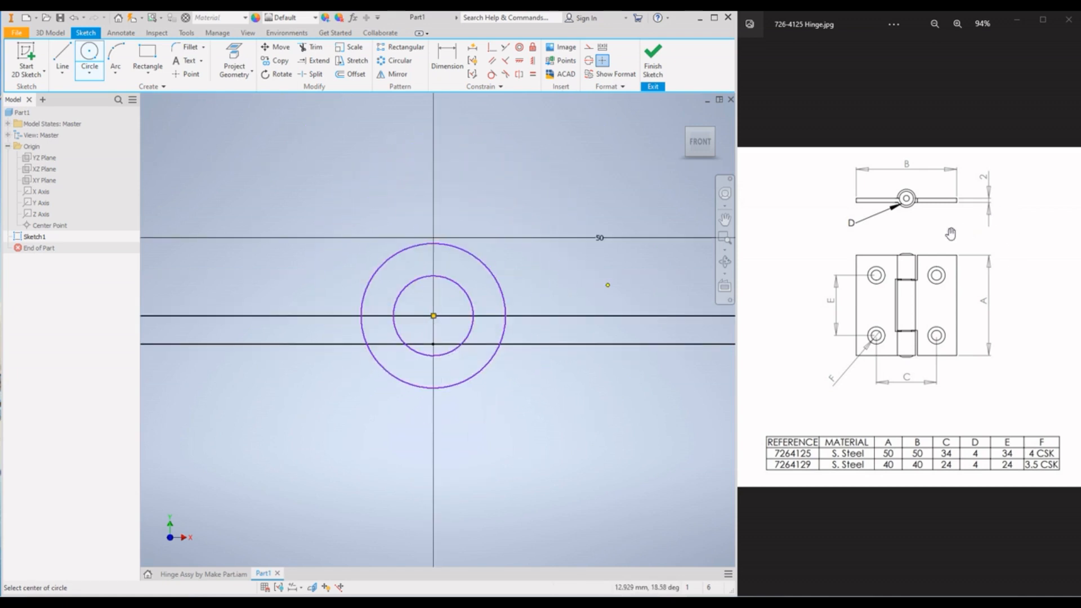
Dimension the outer circle's diameter to 7 mm
key(d)
click(409, 253)
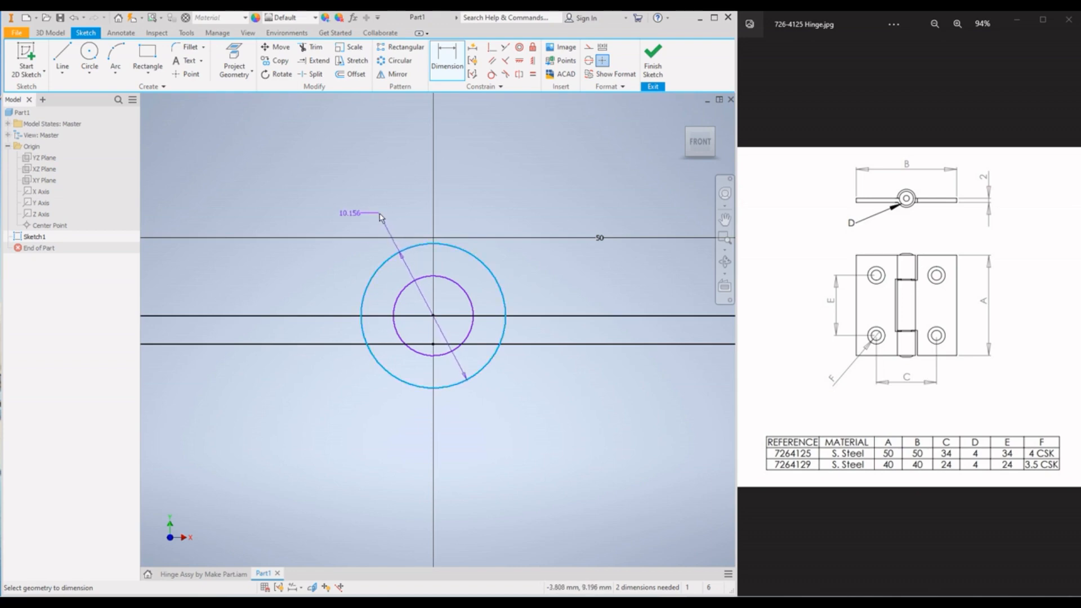
click(379, 217)
text(7)
key(Return)
Dimension the radial gap between the inner and outer circles to 2 mm
scroll(430, 284, up, 6)
click(457, 275)
click(487, 249)
click(523, 211)
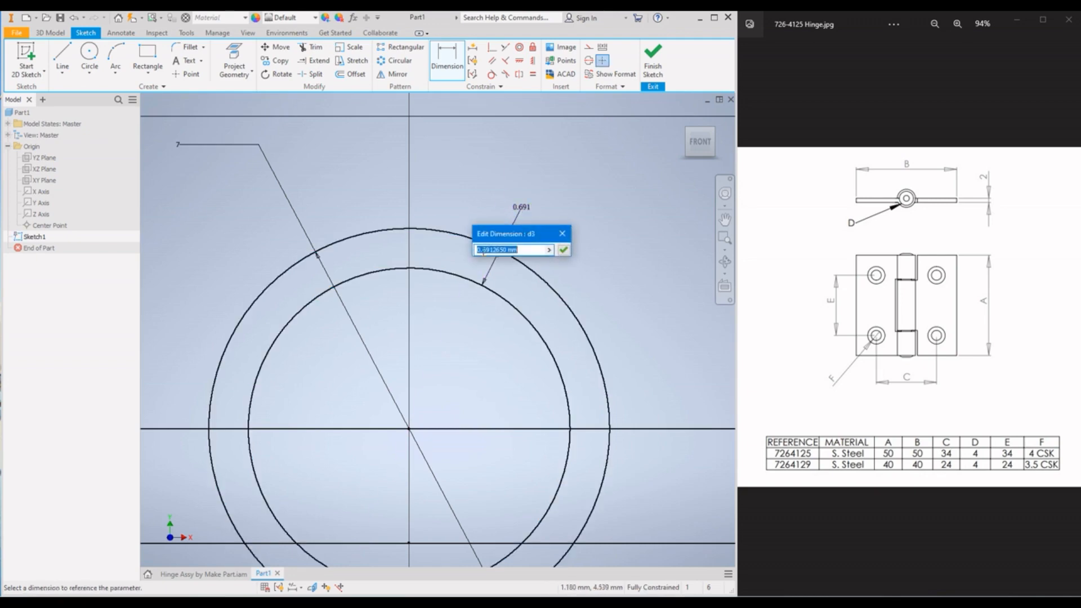
text(2)
key(Return)
scroll(457, 281, down, 5)
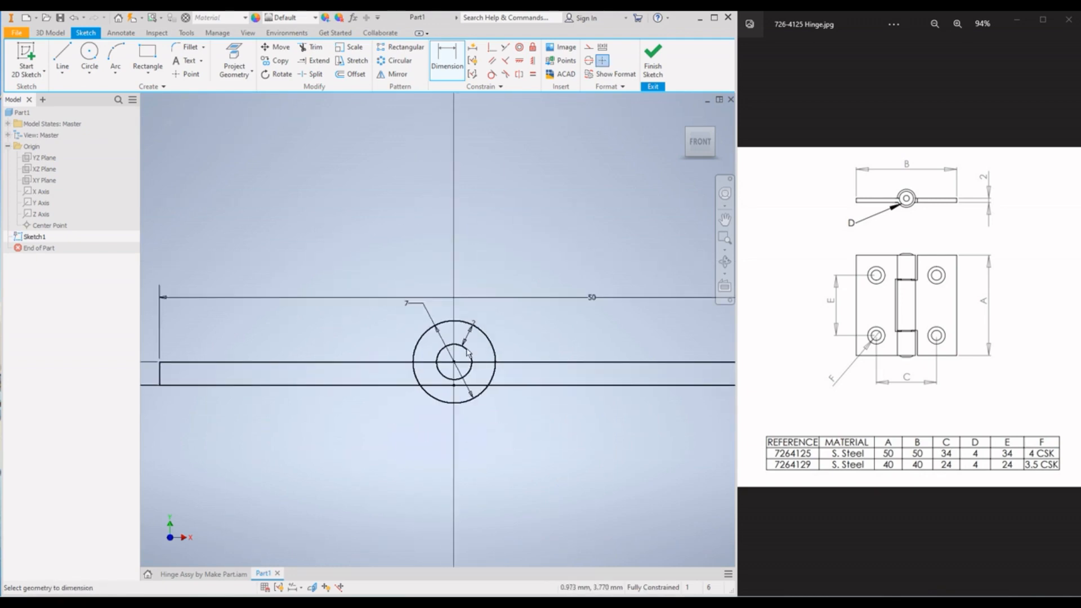
Set the radial gap between the two circles to 1.95 mm
scroll(446, 335, up, 5)
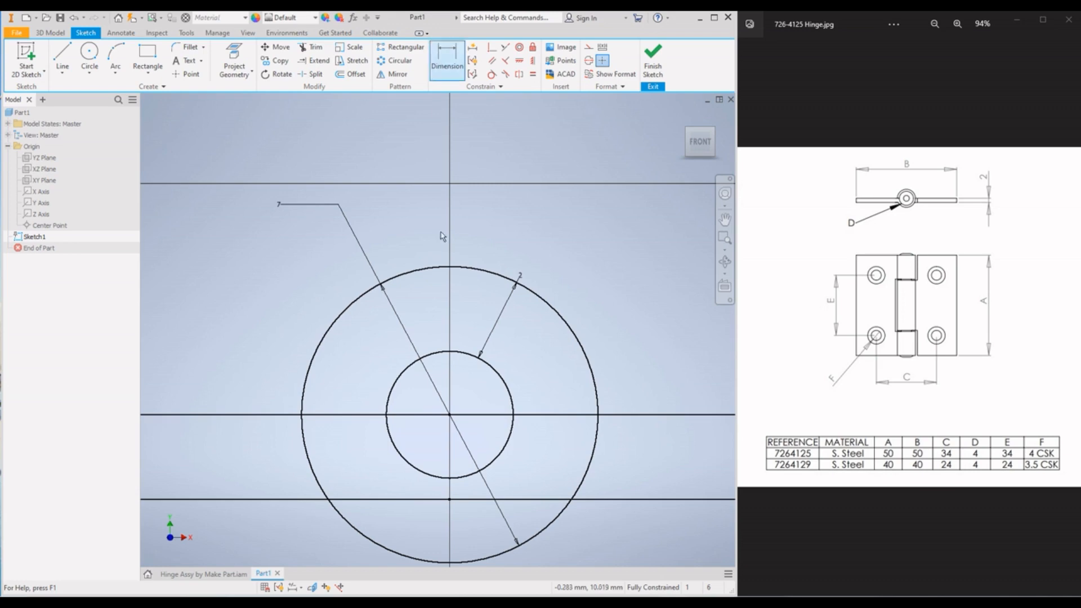
click(468, 353)
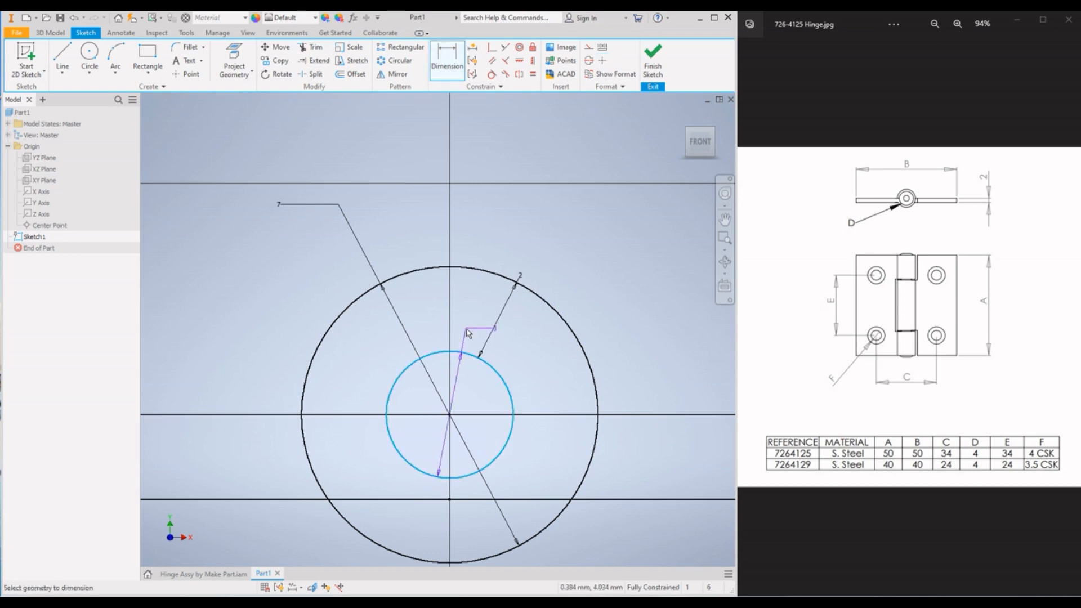
key(Escape)
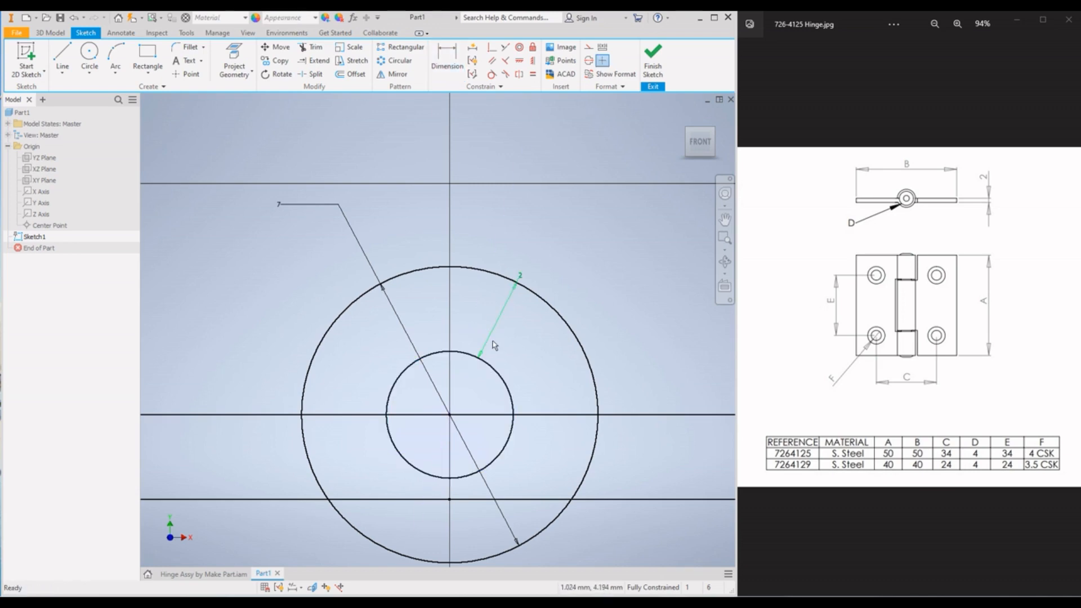
double_click(521, 277)
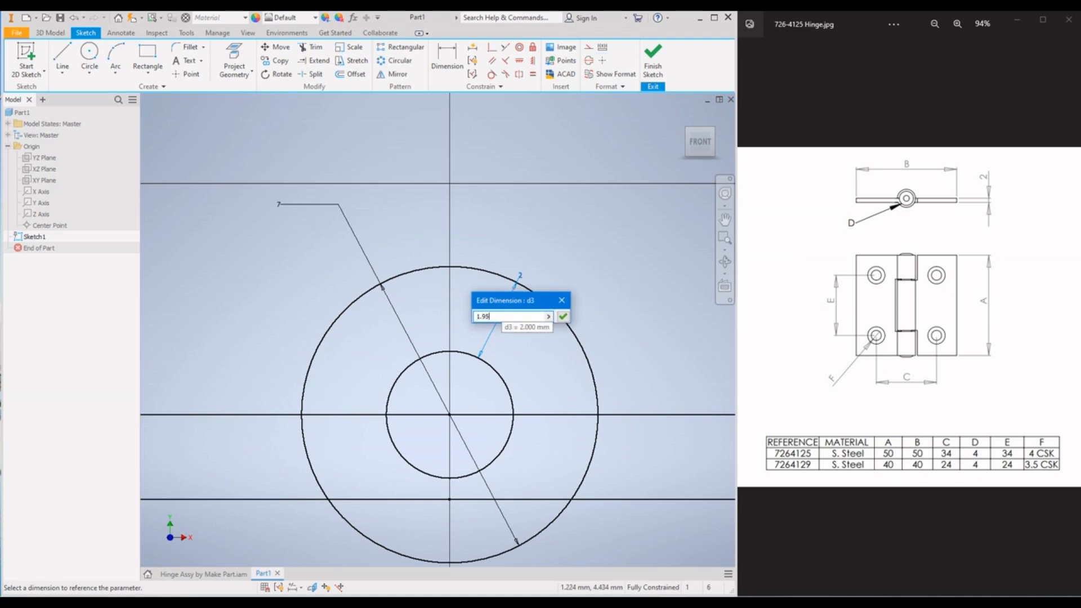
key(Return)
scroll(497, 385, down, 5)
scroll(509, 404, up, 3)
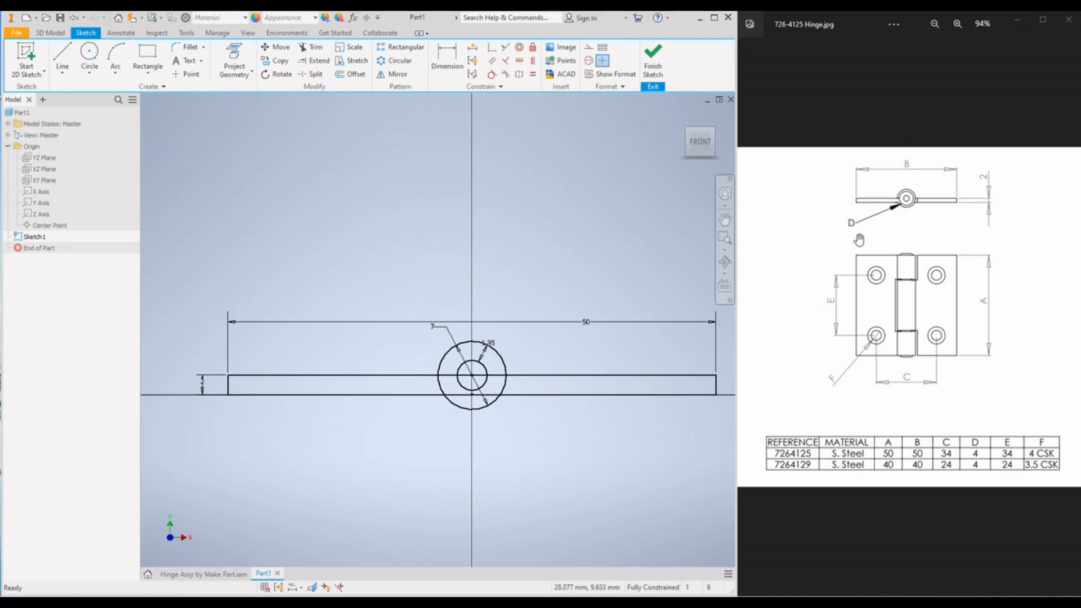
scroll(474, 389, up, 2)
scroll(473, 386, down, 5)
scroll(473, 386, up, 4)
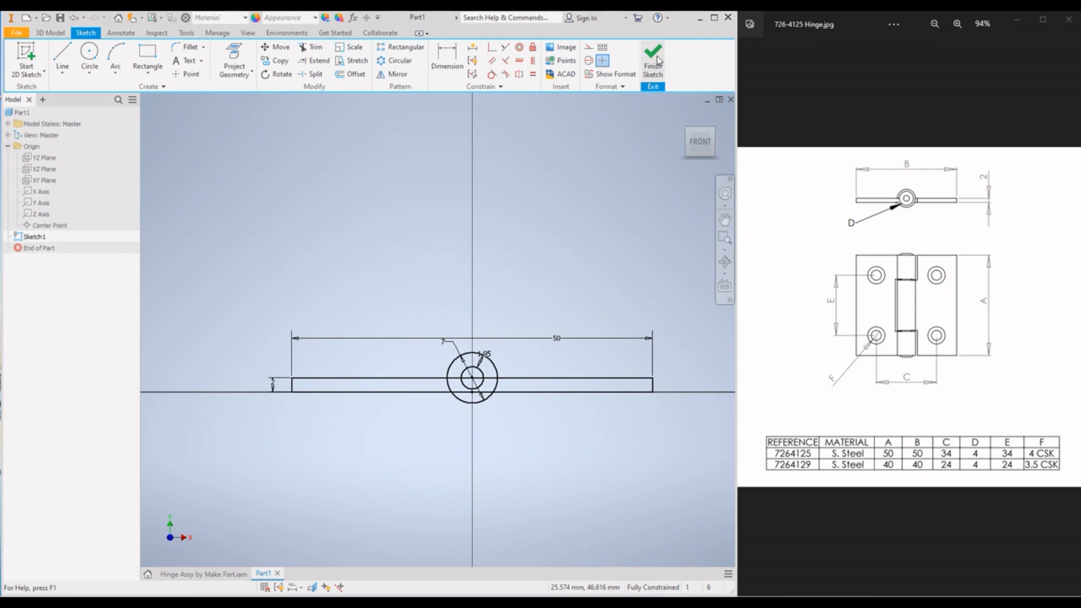
Extrude the two plate regions and the knuckle ring 50 mm with symmetric direction, leaving the inner circle's pin hole open
click(49, 32)
click(63, 56)
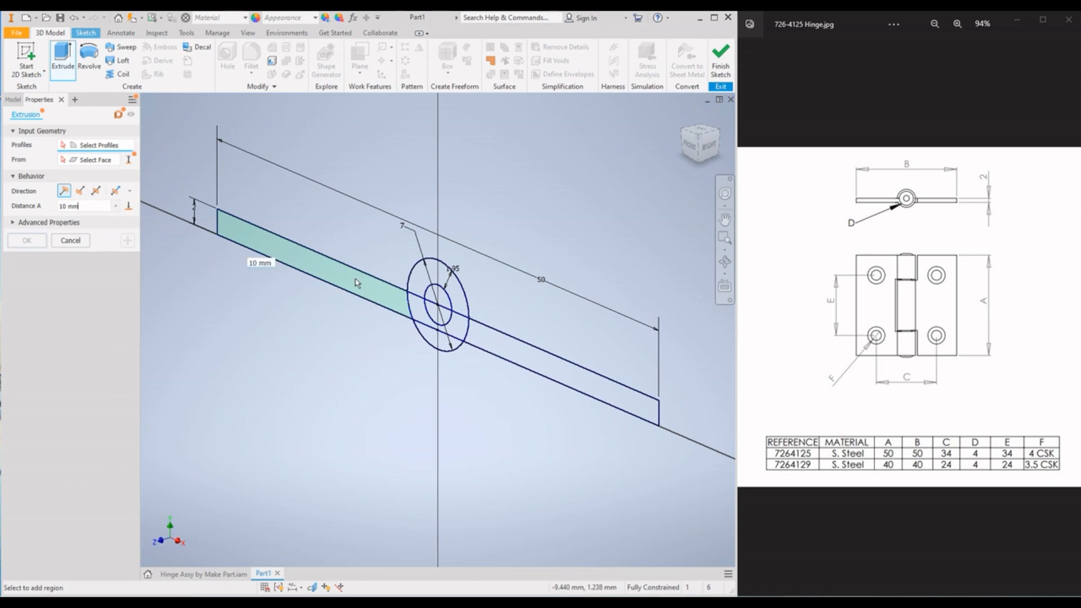
click(356, 283)
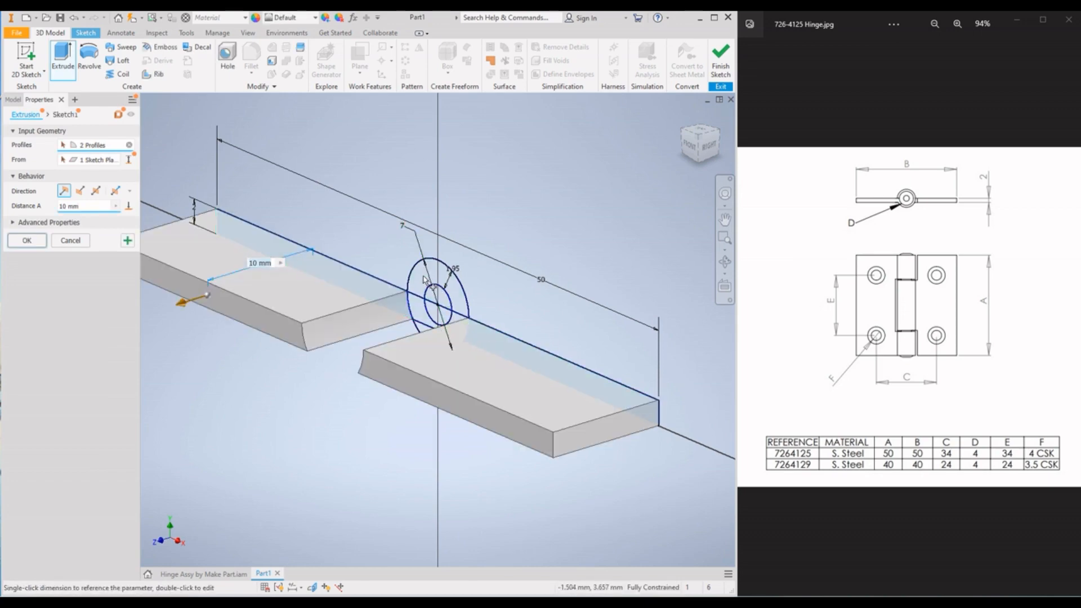
click(452, 315)
shift+middle_drag(379, 394, 419, 367)
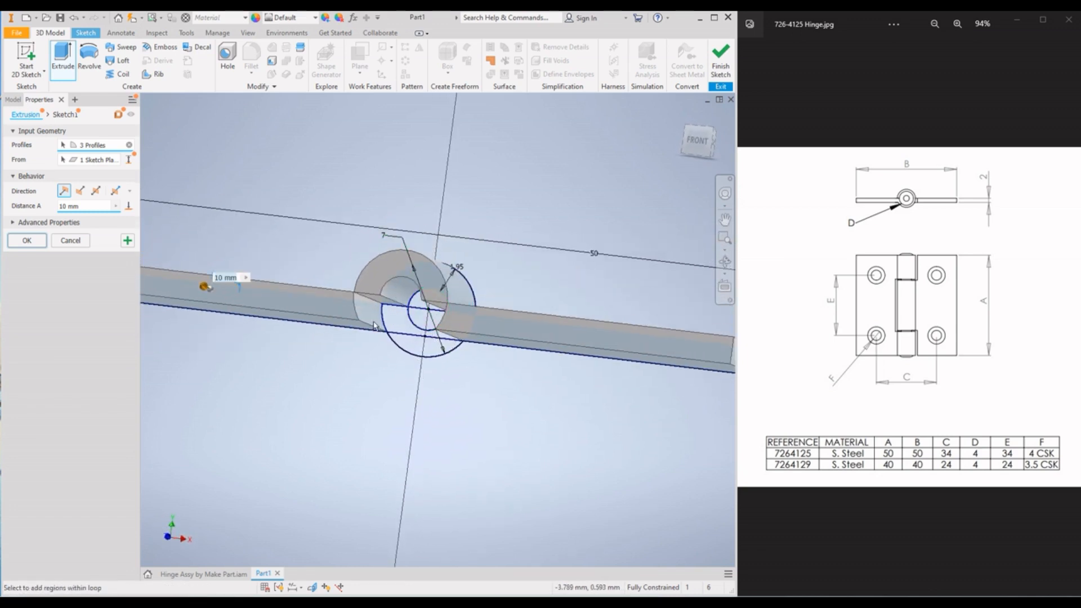
click(396, 325)
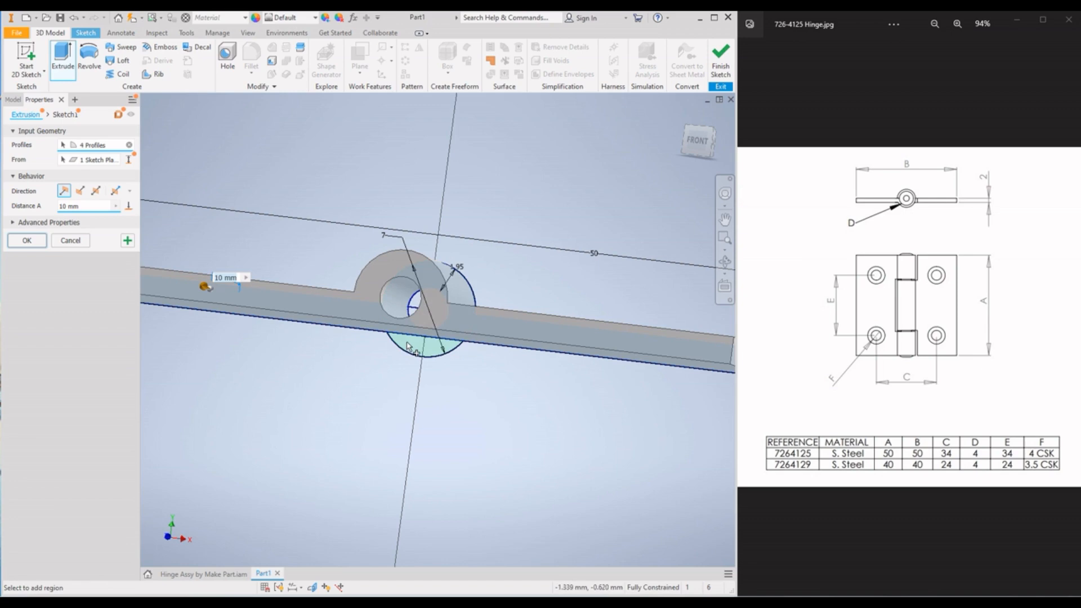
click(413, 323)
mouse_move(380, 318)
middle_down()
mouse_move(406, 341)
mouse_move(403, 242)
mouse_move(424, 234)
mouse_move(484, 260)
mouse_move(403, 303)
mouse_move(414, 299)
middle_up()
scroll(484, 260, down, 3)
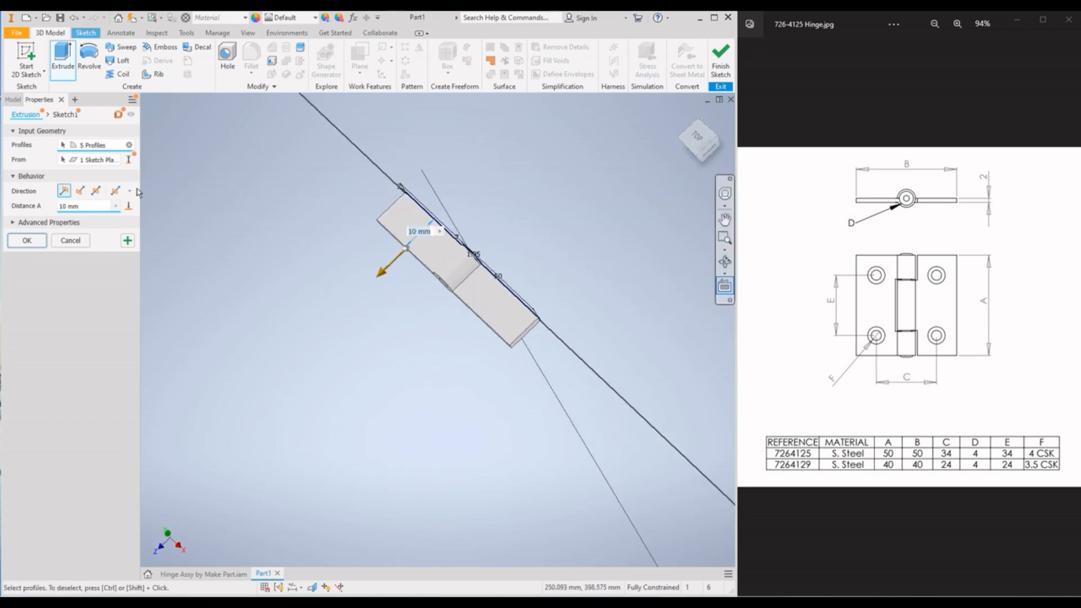
drag(85, 206, 43, 206)
text(50)
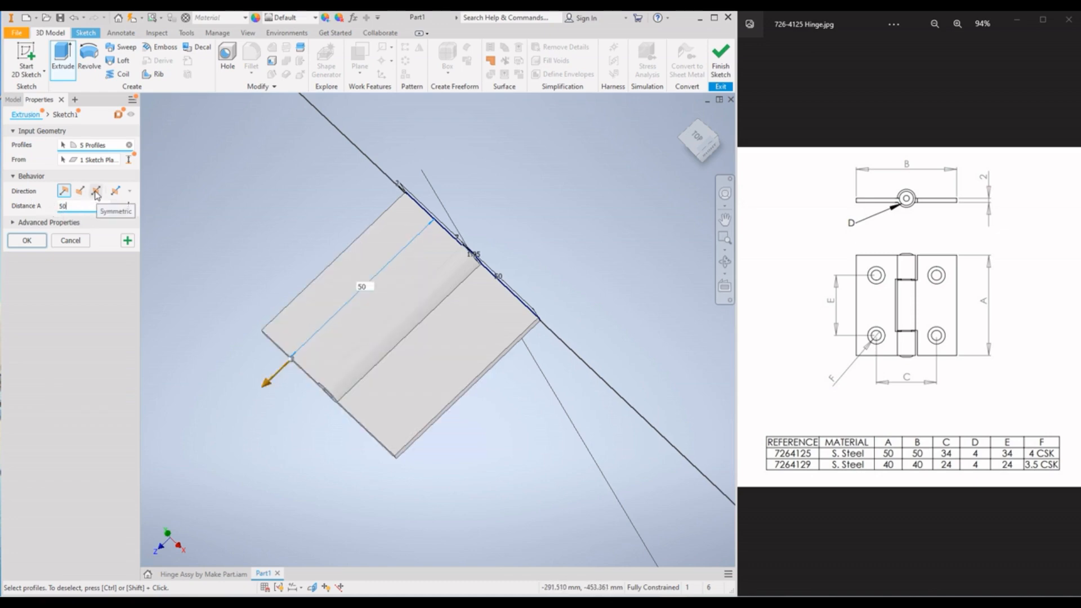
click(96, 191)
click(30, 246)
shift+middle_drag(289, 366, 276, 298)
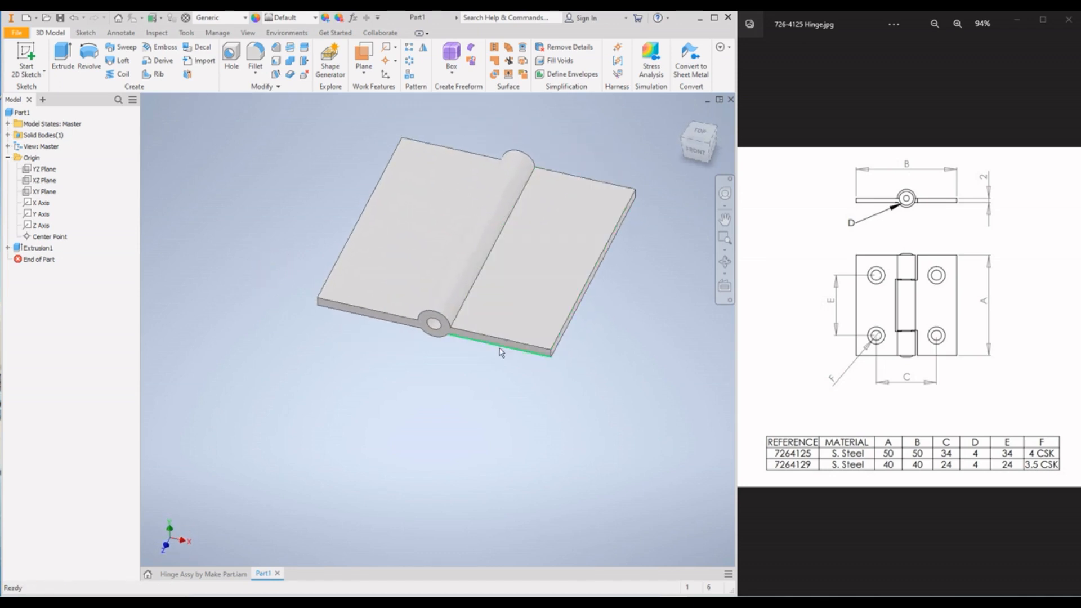
Start a new sketch on the upper face of the right-hand hinge leaf
scroll(492, 332, down, 2)
scroll(489, 315, up, 3)
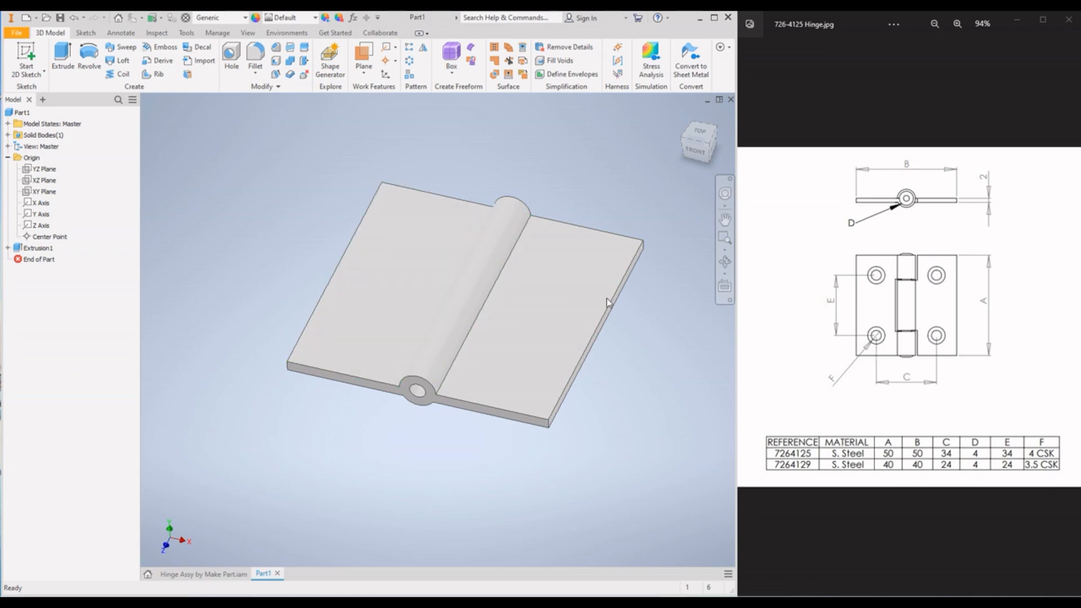
click(529, 289)
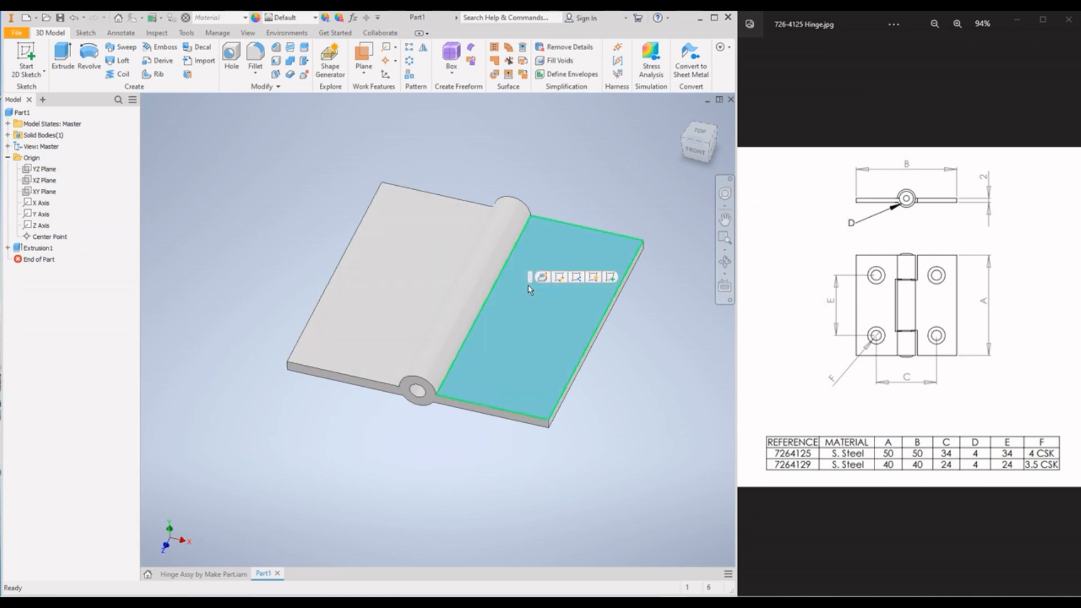
click(609, 278)
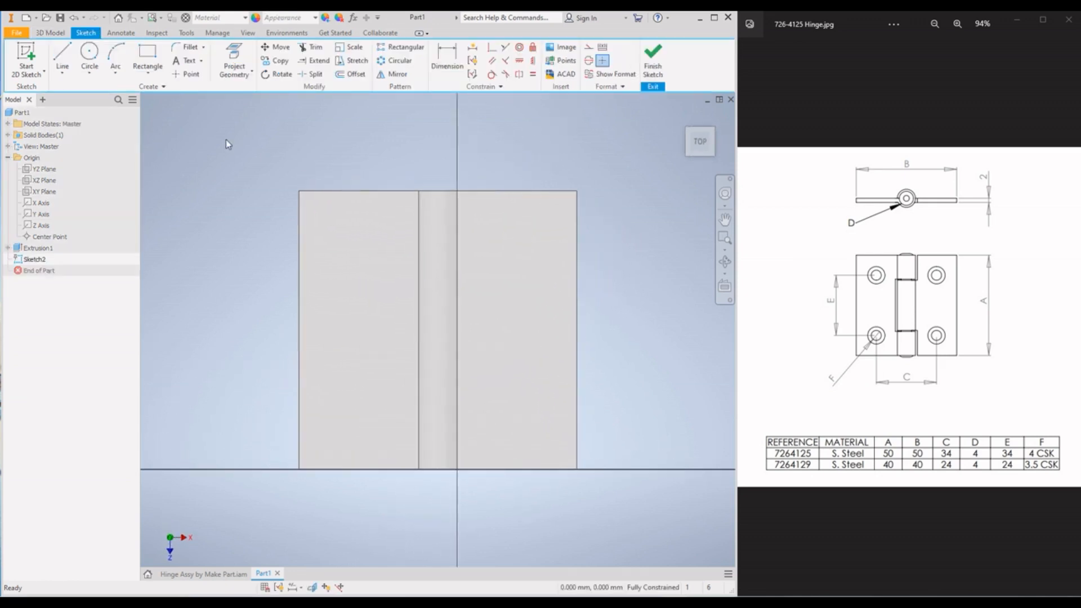
Sketch a stepped line chain between the leaf's end edges, starting right of the knuckle, crossing to its left side and returning to the right
click(62, 56)
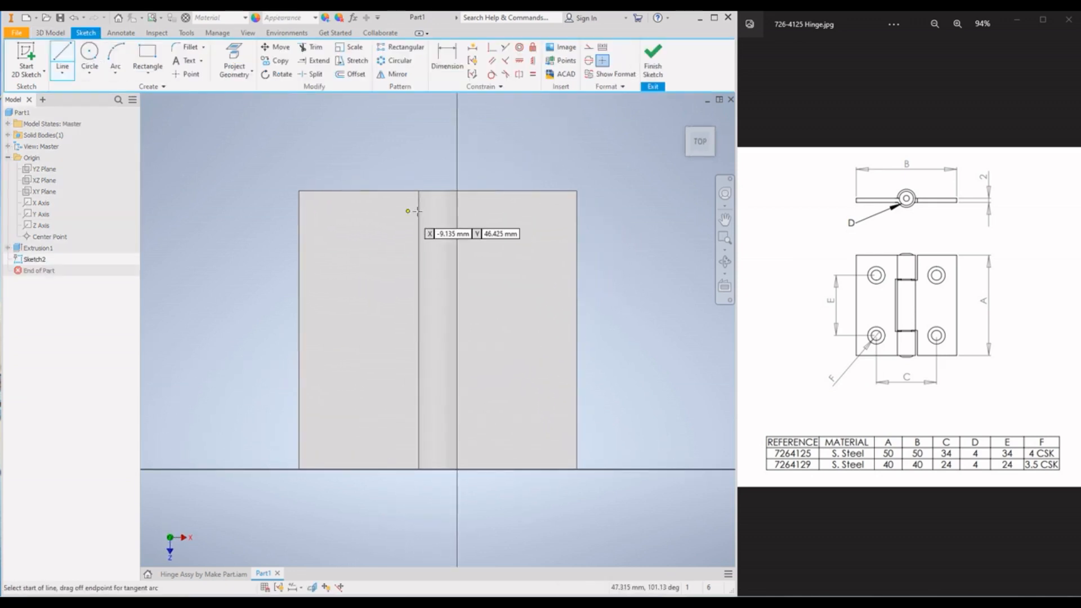
click(462, 191)
click(461, 286)
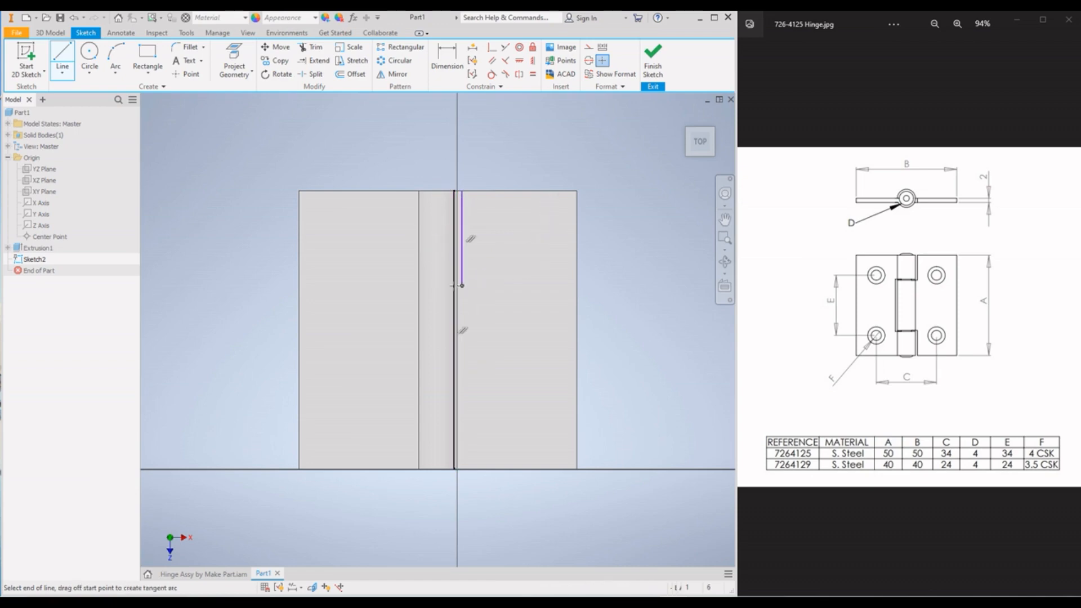
click(408, 285)
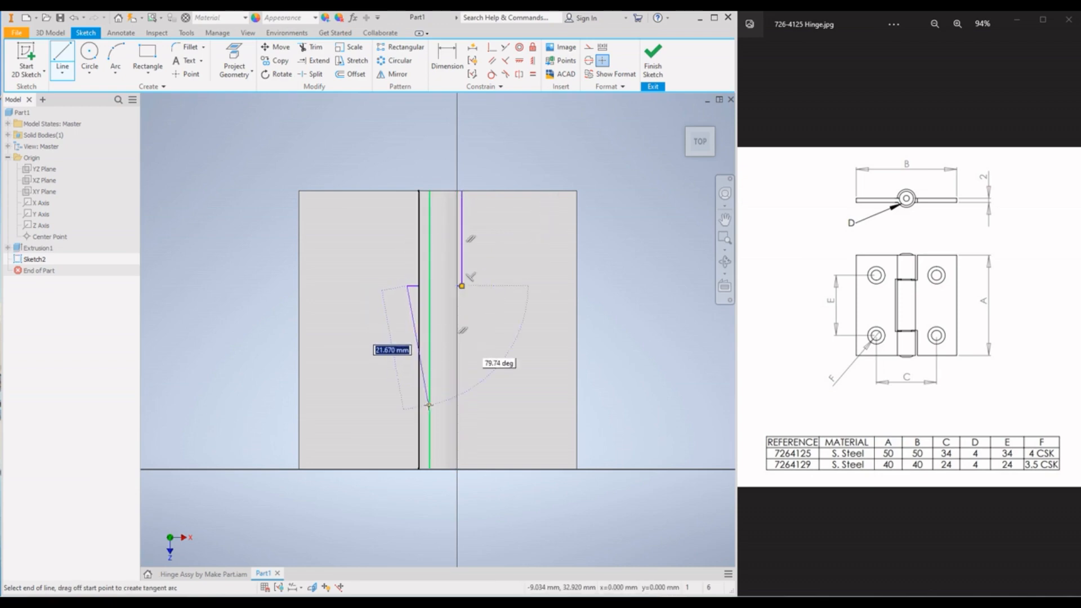
click(408, 390)
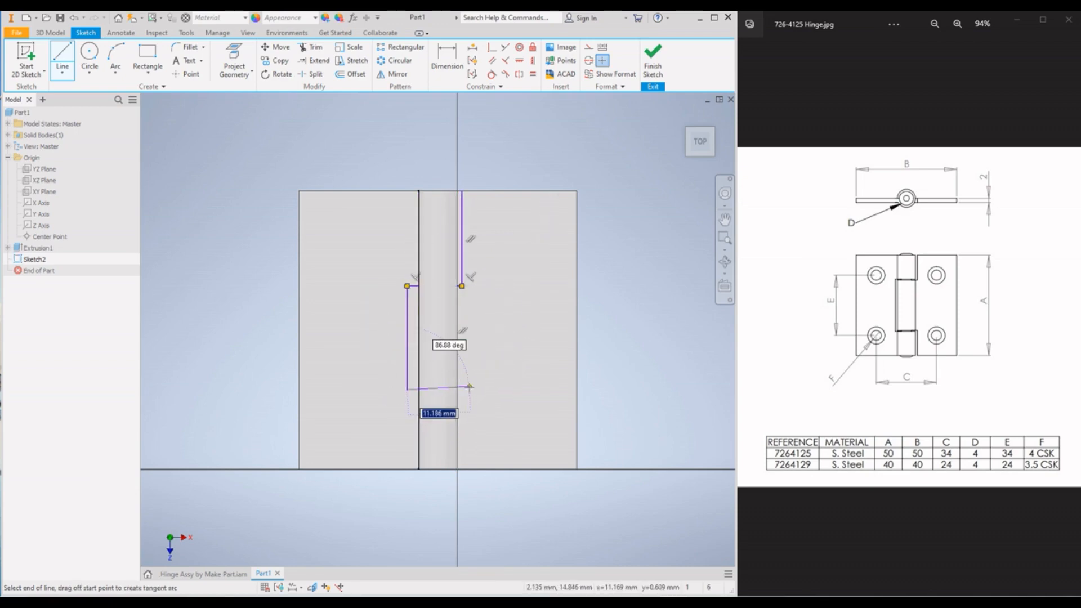
click(469, 389)
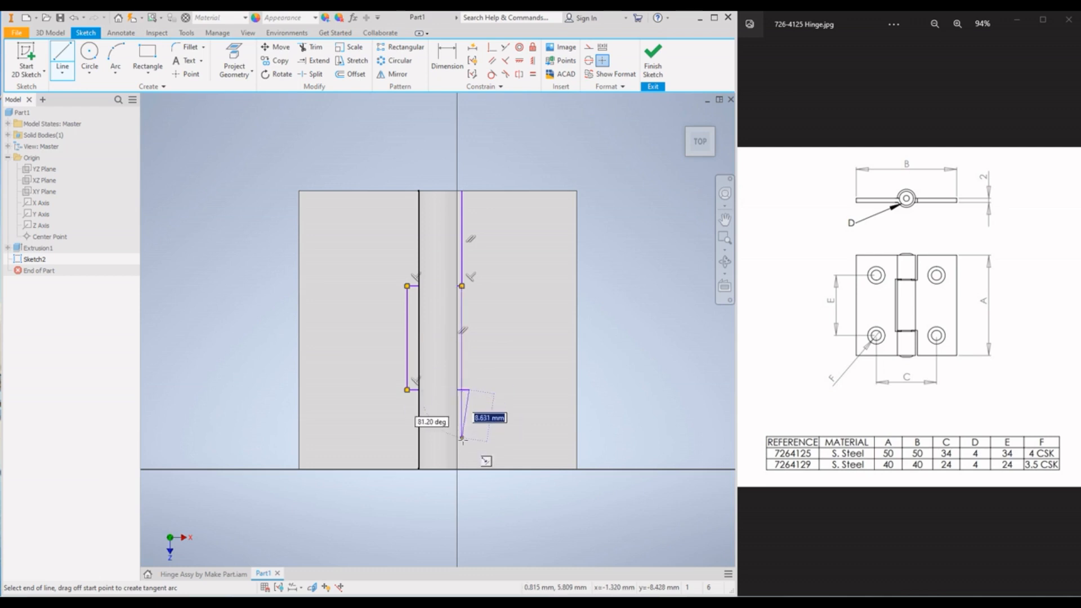
click(469, 468)
key(Escape)
key(Escape)
Make the upper and lower vertical segments beside the knuckle's right side equal in length and collinear
click(532, 75)
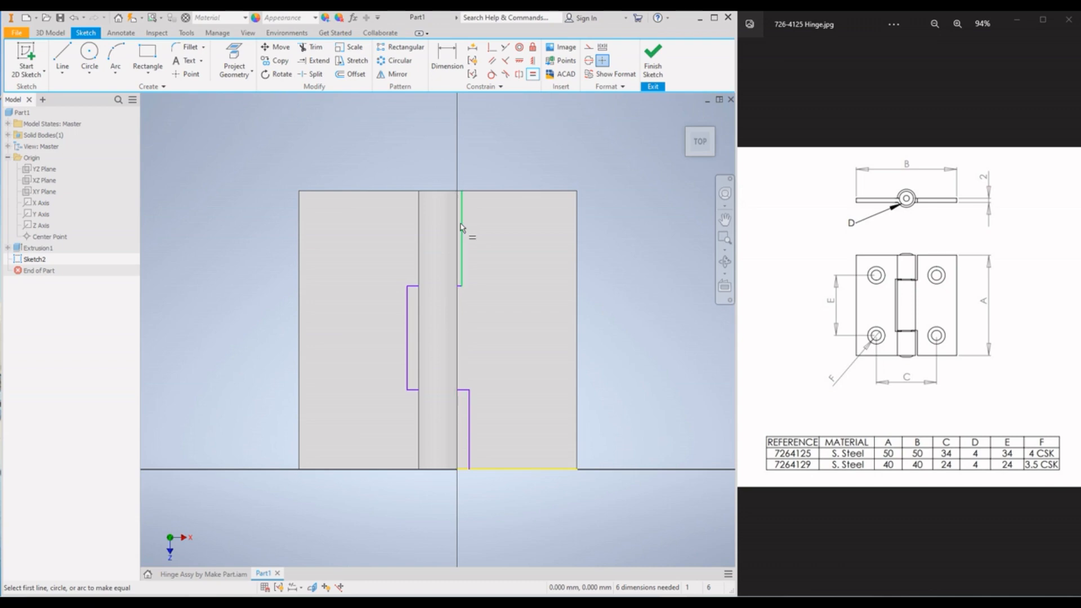
click(471, 406)
click(504, 48)
click(461, 265)
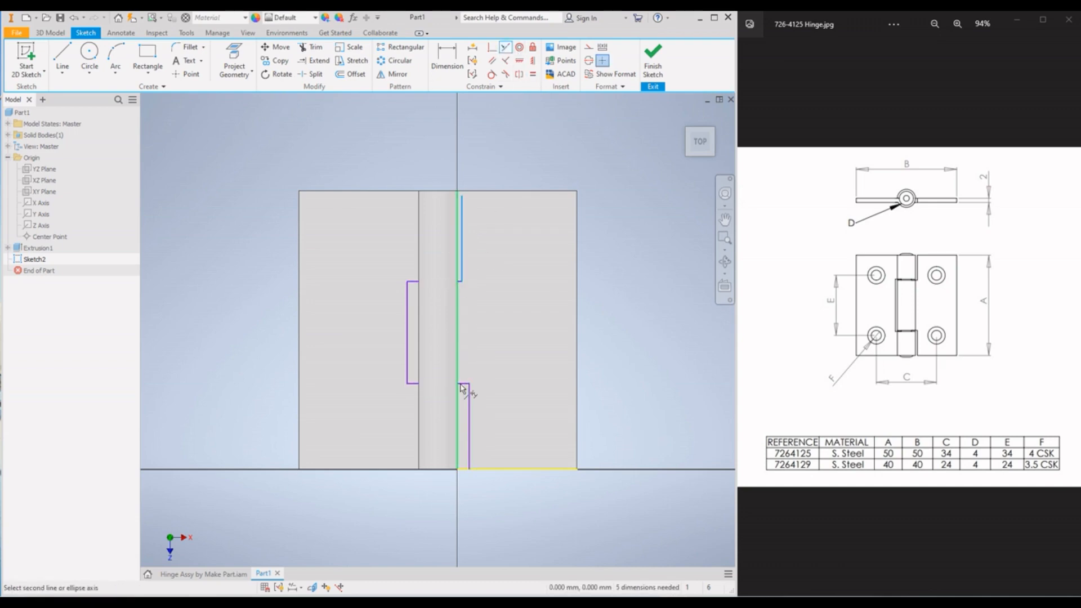
click(468, 401)
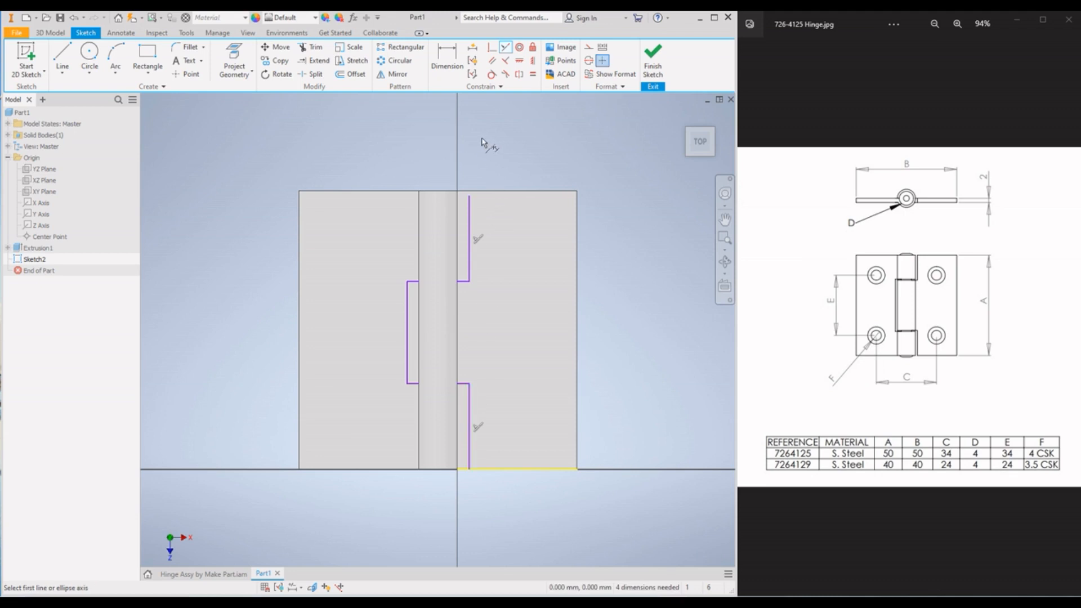
Constrain the upper vertical segment's open endpoint coincident with the leaf's upper edge
click(490, 49)
click(469, 198)
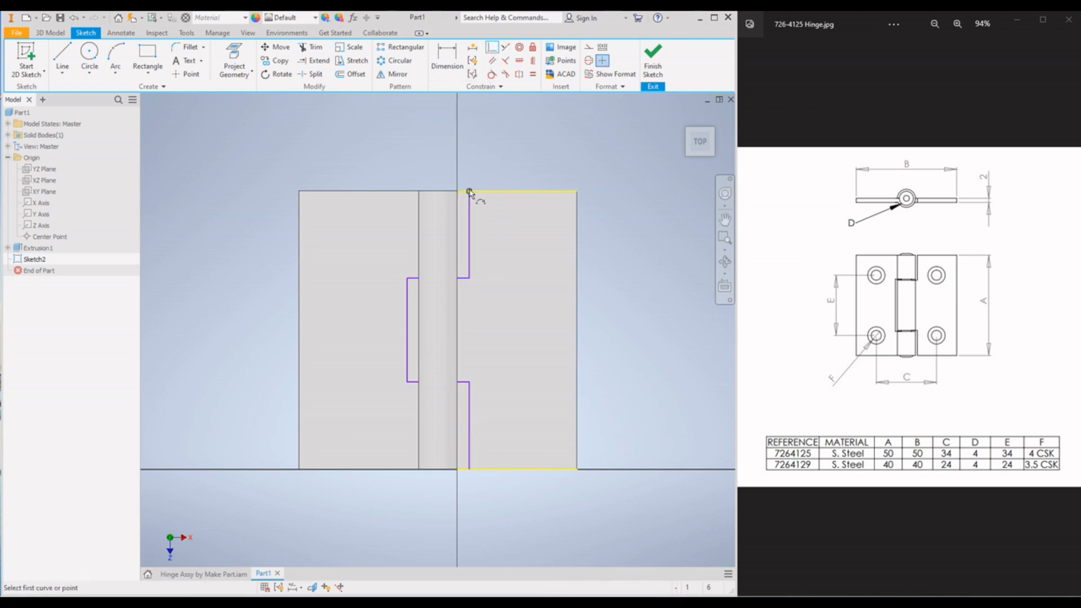
click(475, 191)
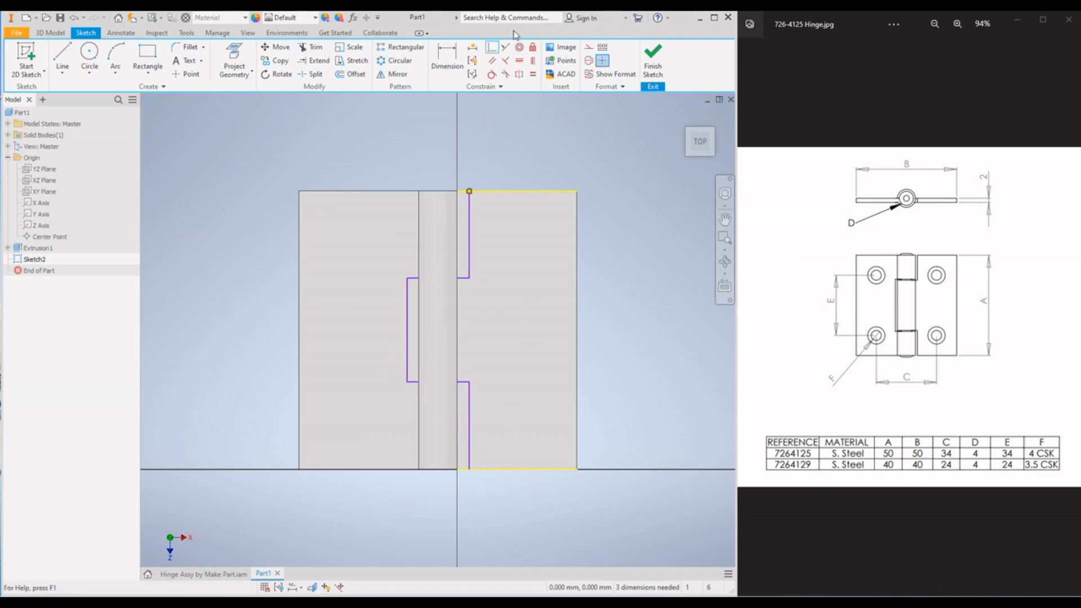
Dimension the gap between the knuckle's right edge and the upper right vertical segment to 0.25 mm
click(448, 56)
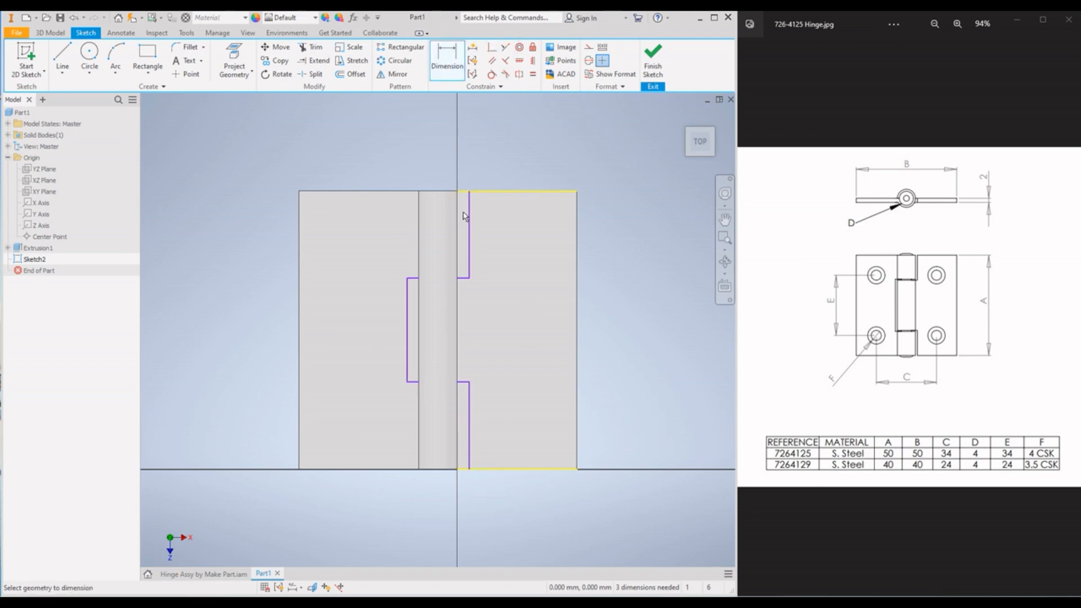
click(457, 208)
click(470, 210)
click(474, 176)
text(0)
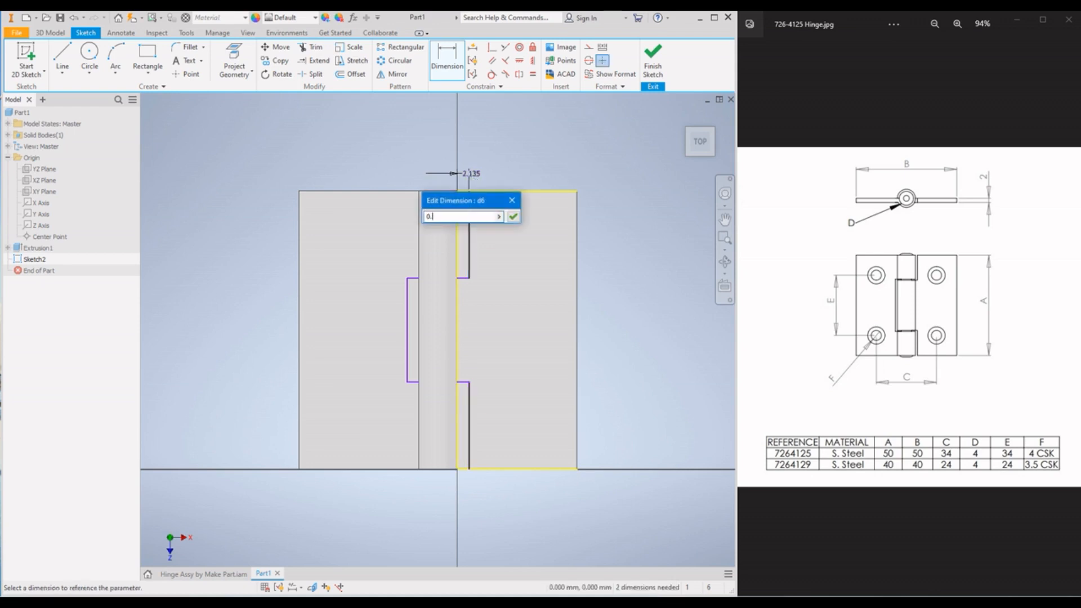
text(.25)
key(Return)
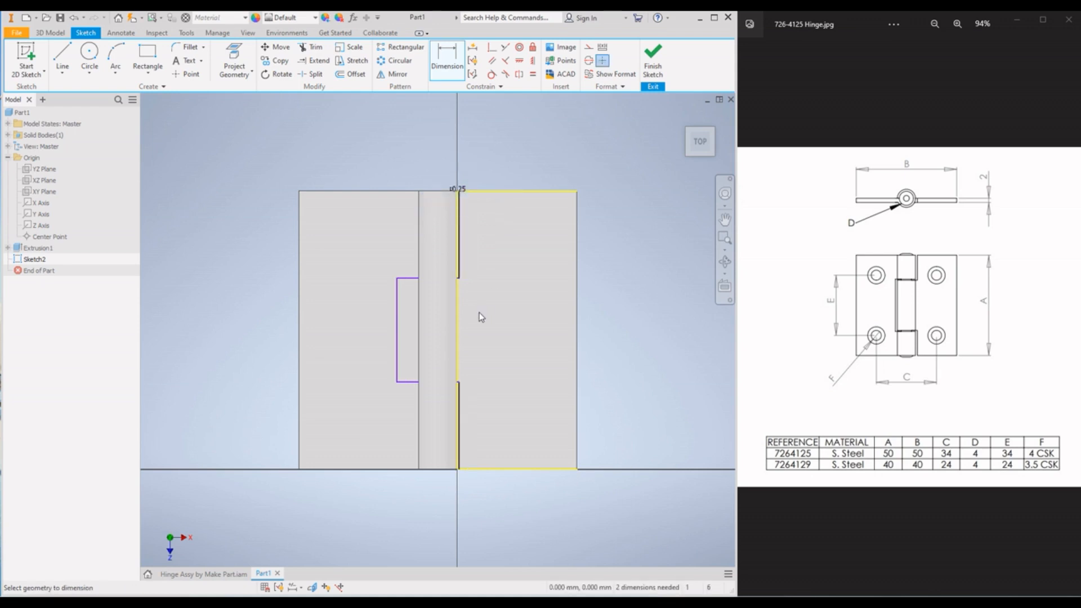
Dimension the gap between the knuckle's left edge and the middle vertical segment to 0.5 mm
scroll(422, 331, up, 5)
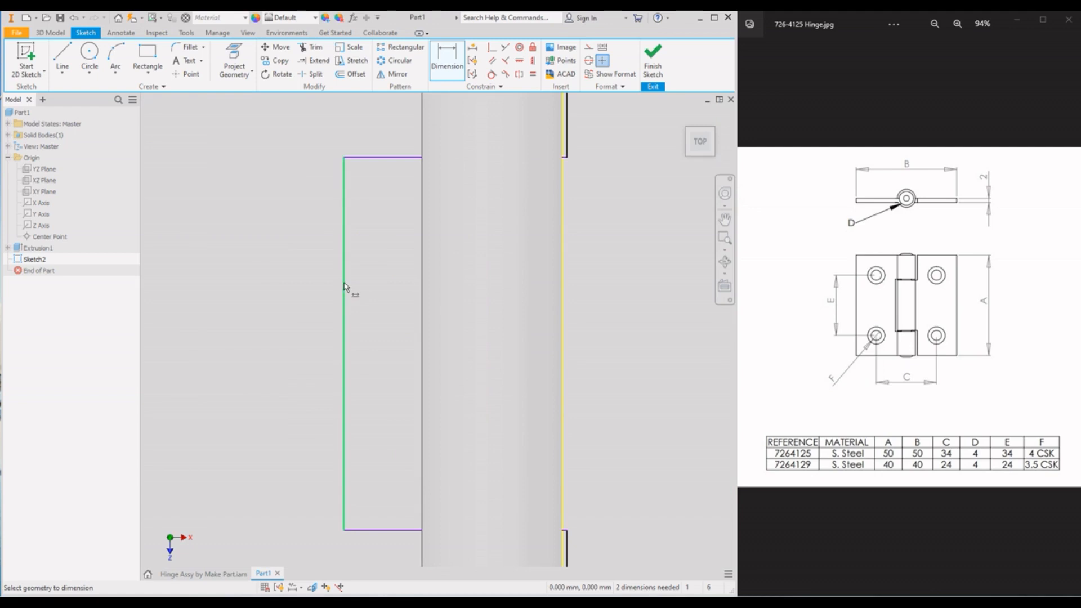
scroll(416, 264, down, 5)
click(413, 236)
click(412, 181)
text(0.5)
key(Return)
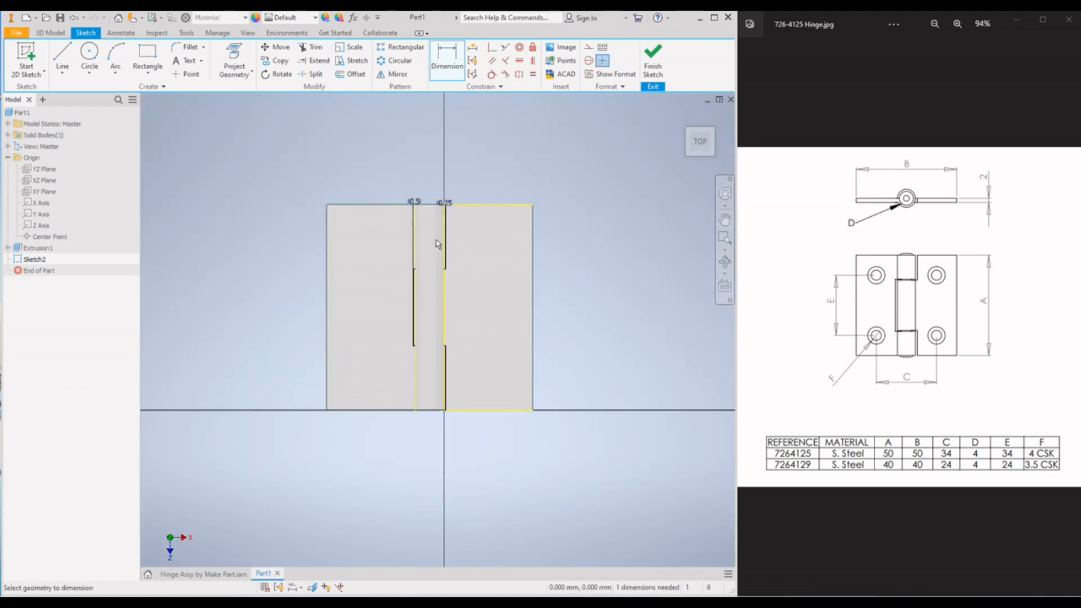
Dimension the length of the middle vertical segment left of the knuckle to 30 mm
scroll(434, 233, up, 4)
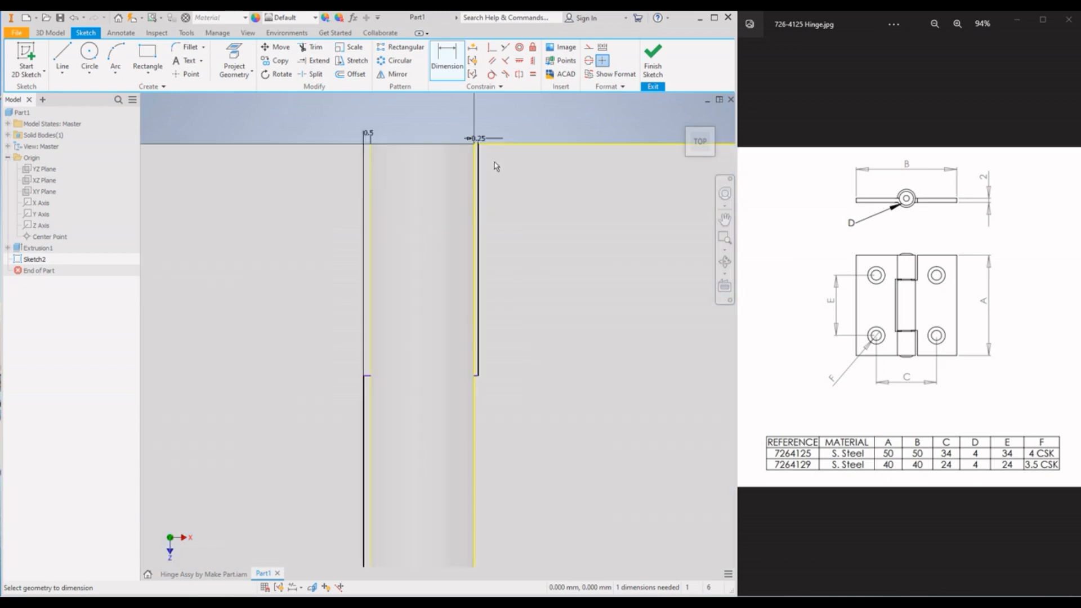
scroll(496, 166, down, 4)
scroll(465, 221, up, 4)
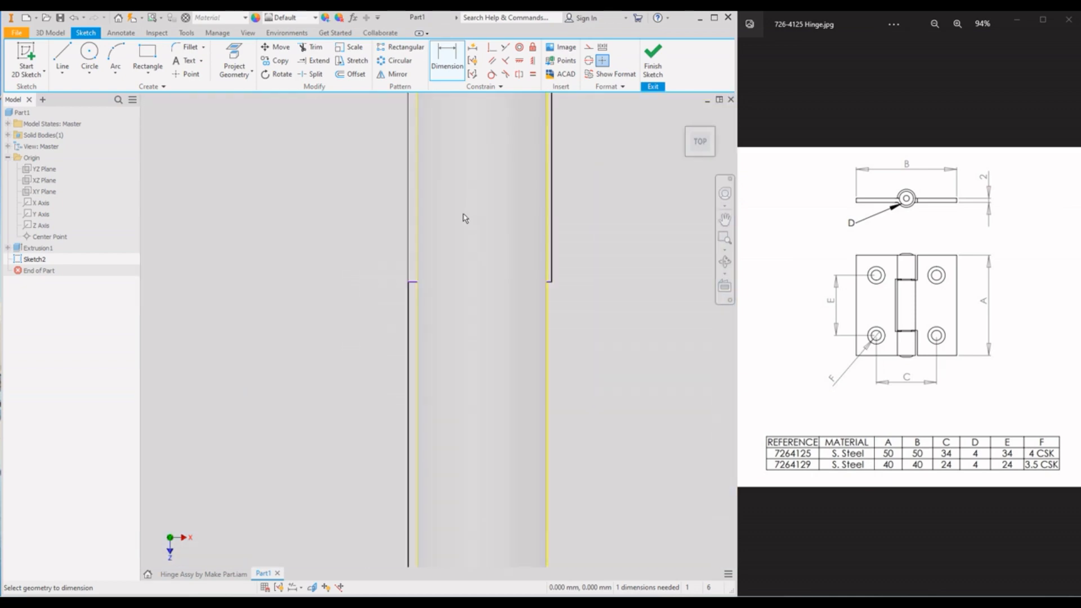
click(410, 290)
scroll(402, 299, down, 4)
click(387, 336)
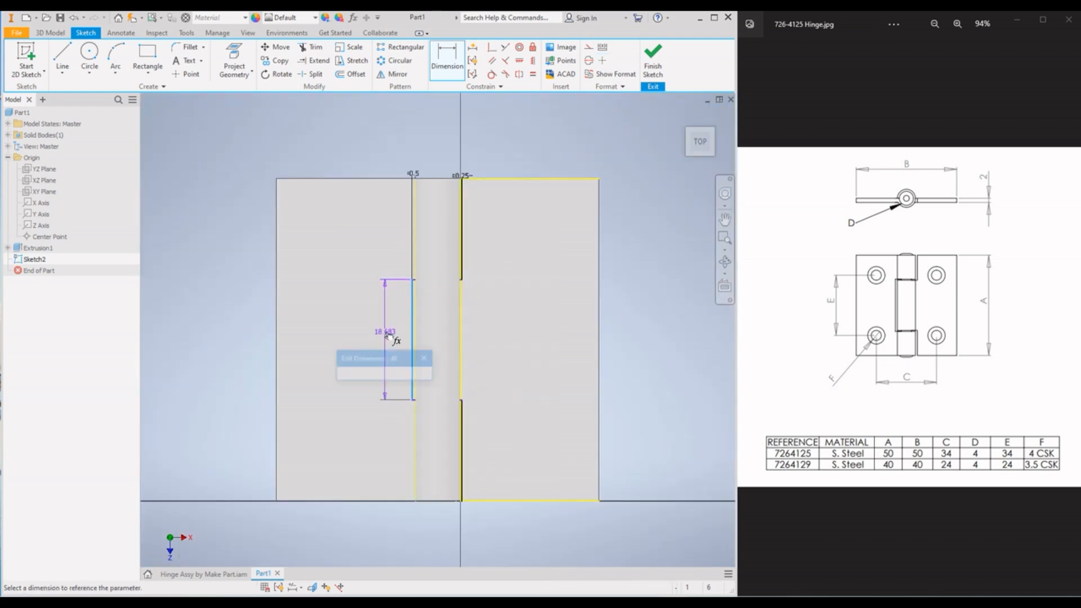
text(30)
key(Return)
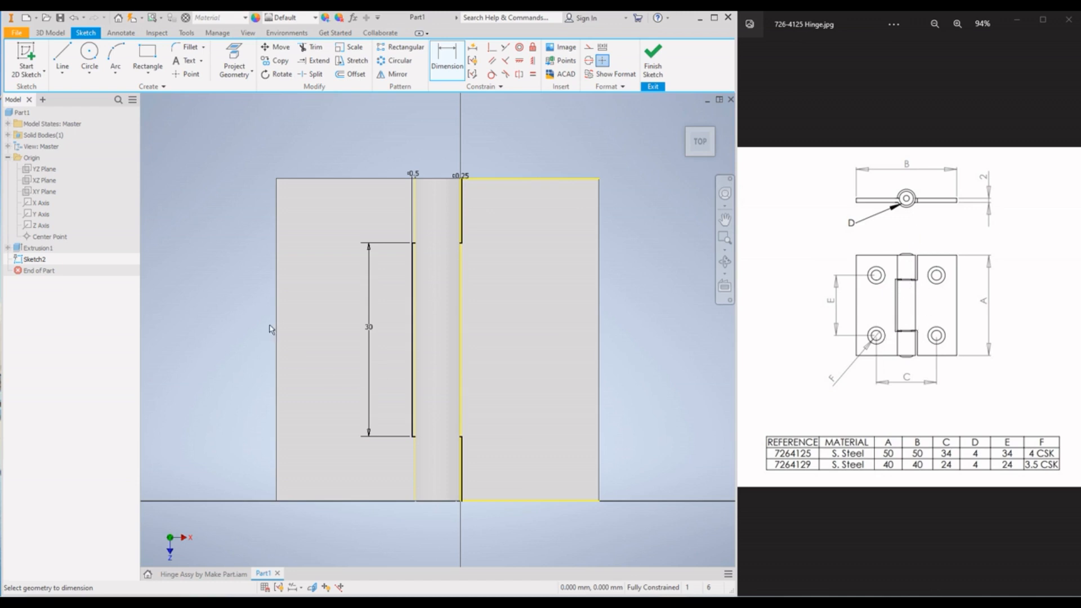
Set the middle vertical segment's length to 25 mm
double_click(372, 328)
text(25)
key(Return)
scroll(603, 311, up, 5)
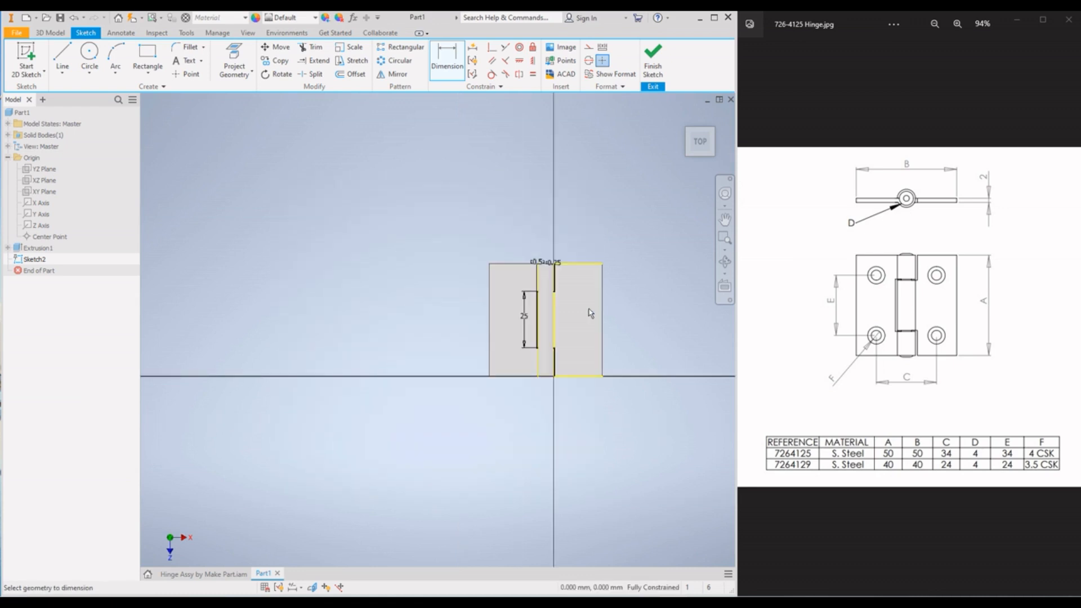
Offset the whole stepped line chain by 0.25 mm toward the right-hand leaf
scroll(565, 298, down, 6)
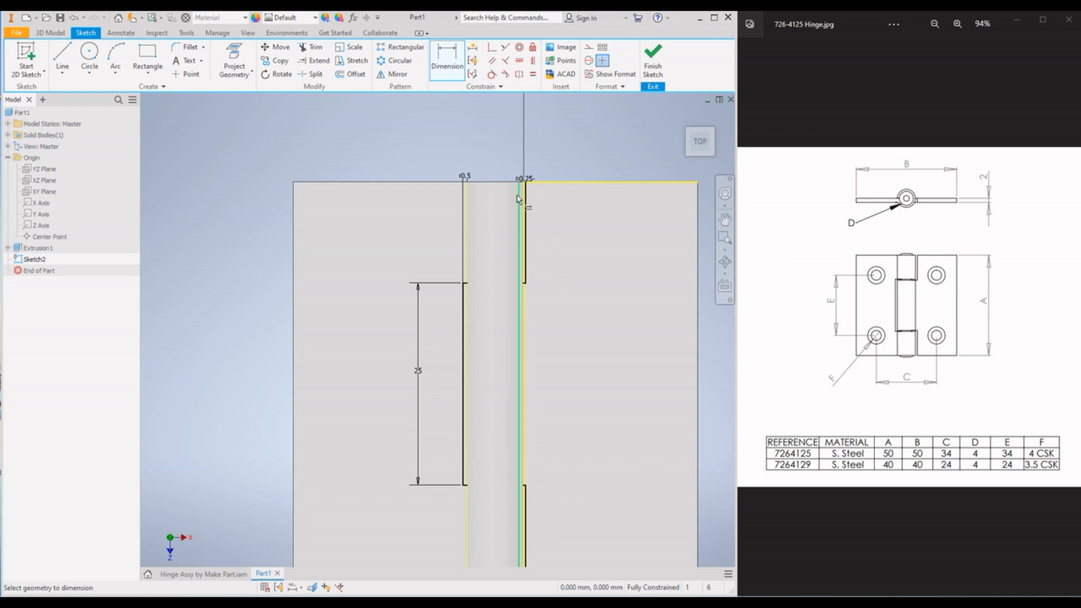
click(351, 74)
scroll(535, 202, down, 3)
click(518, 207)
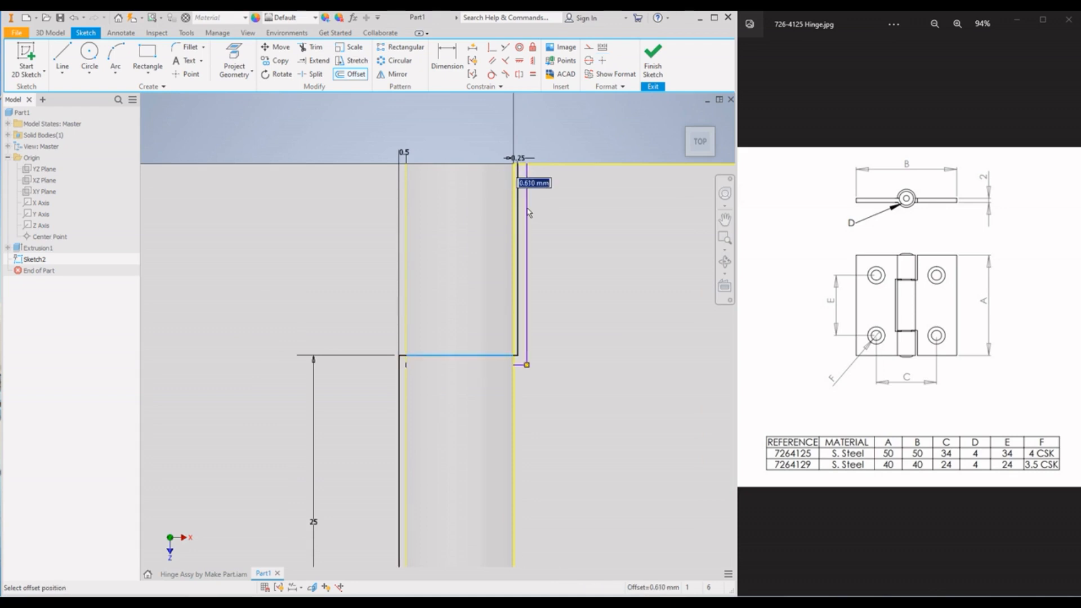
text(0.25)
key(Return)
scroll(539, 167, down, 3)
scroll(470, 330, up, 2)
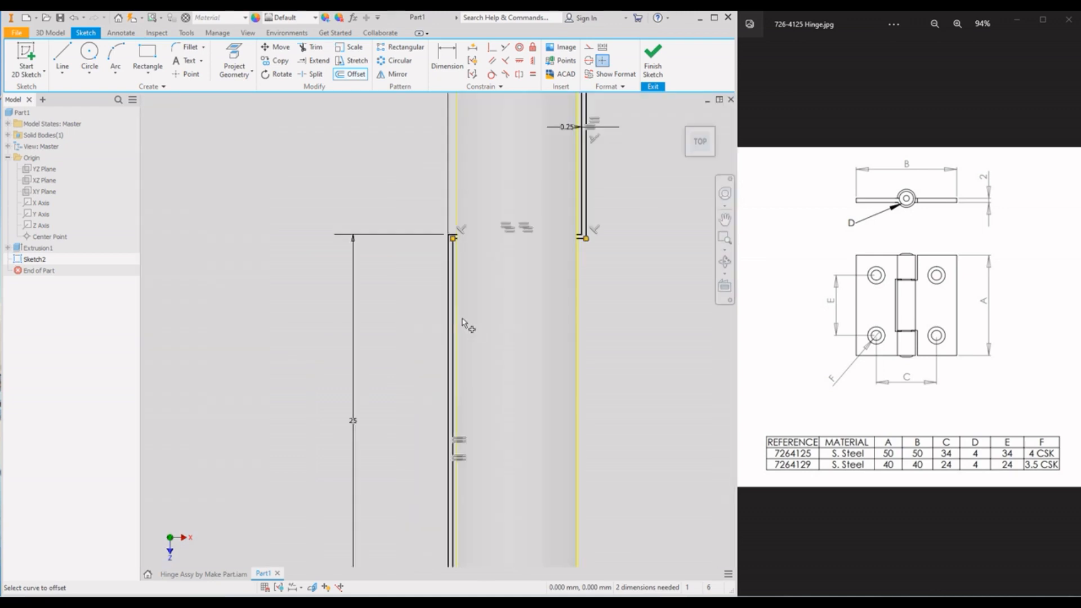
scroll(445, 225, down, 2)
scroll(465, 217, down, 2)
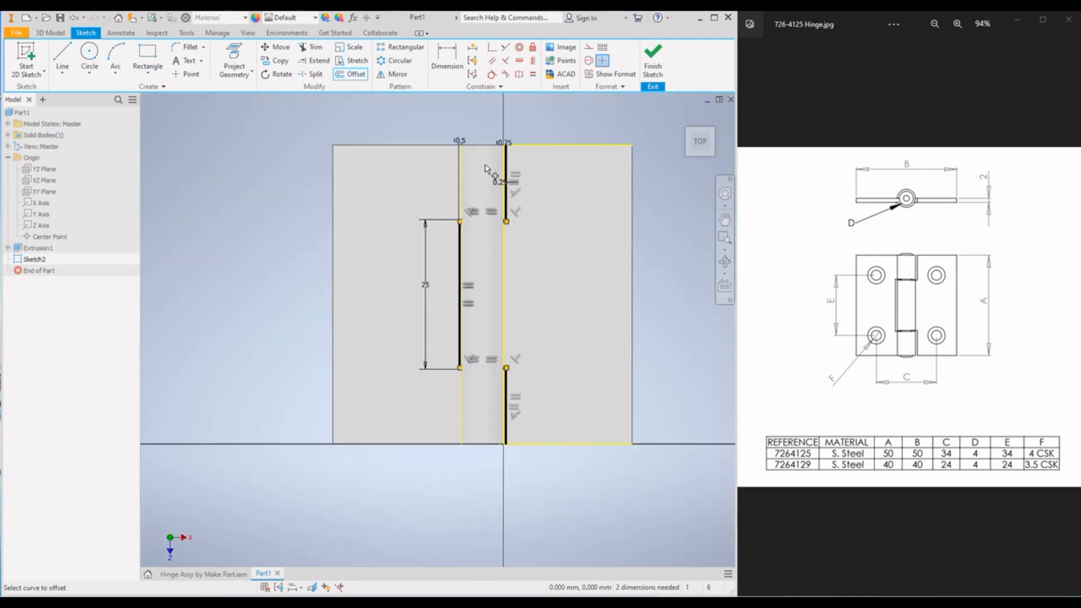
scroll(513, 195, up, 3)
scroll(366, 270, down, 1)
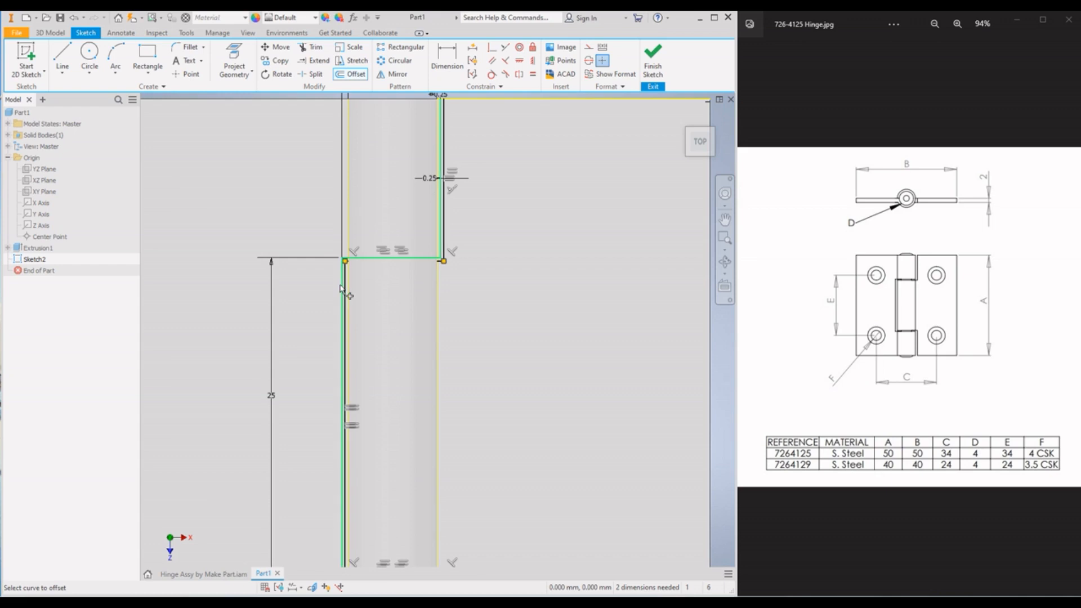
Check the offset line chain along the knuckle and finish the clearance-gap sketch
scroll(479, 168, down, 3)
scroll(422, 265, up, 3)
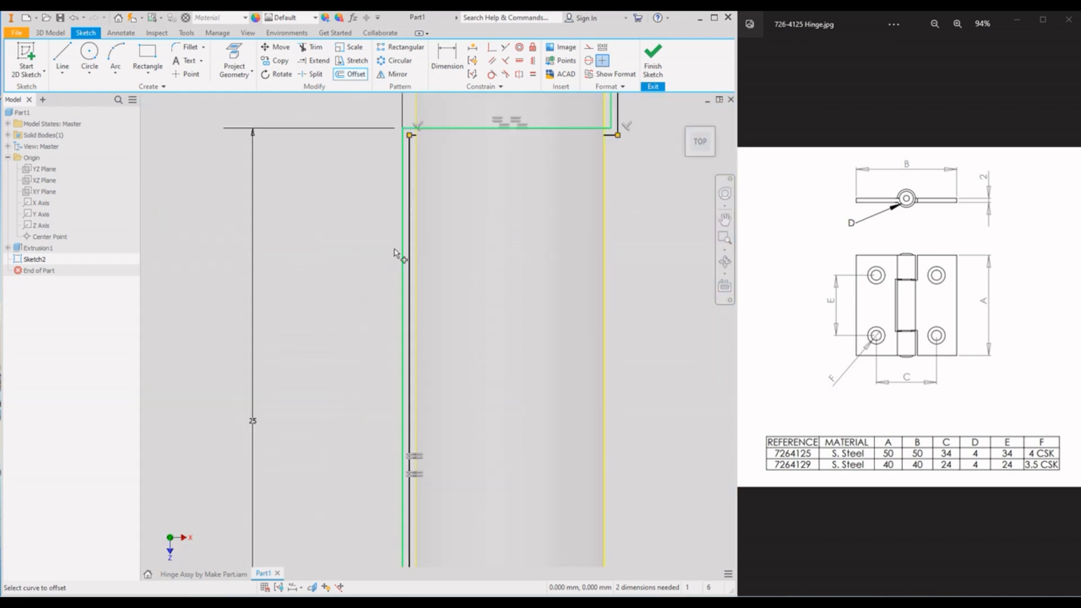
scroll(443, 232, down, 2)
scroll(540, 352, down, 3)
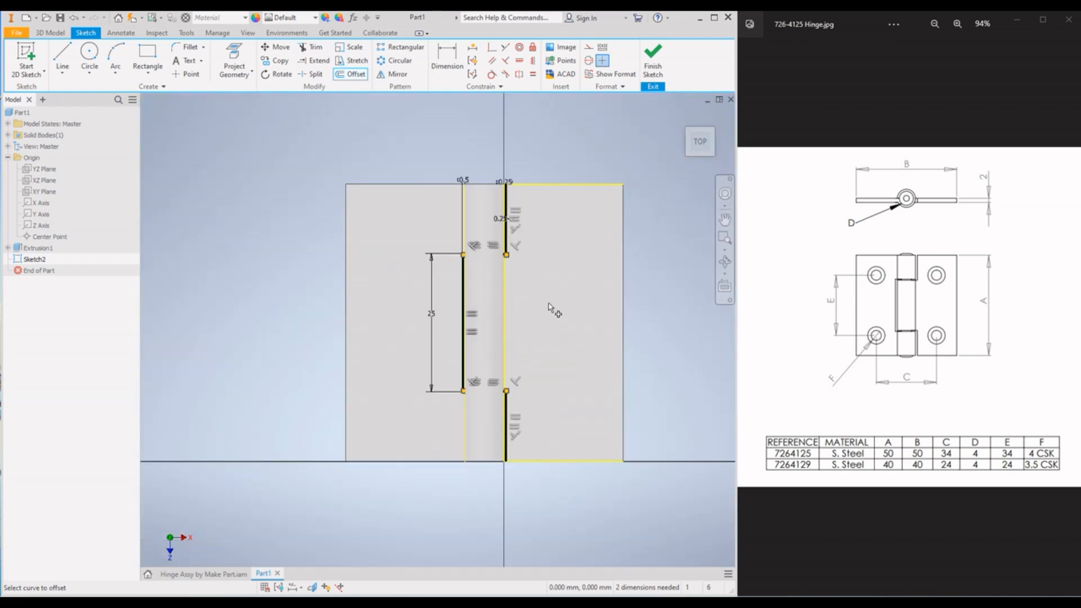
click(653, 56)
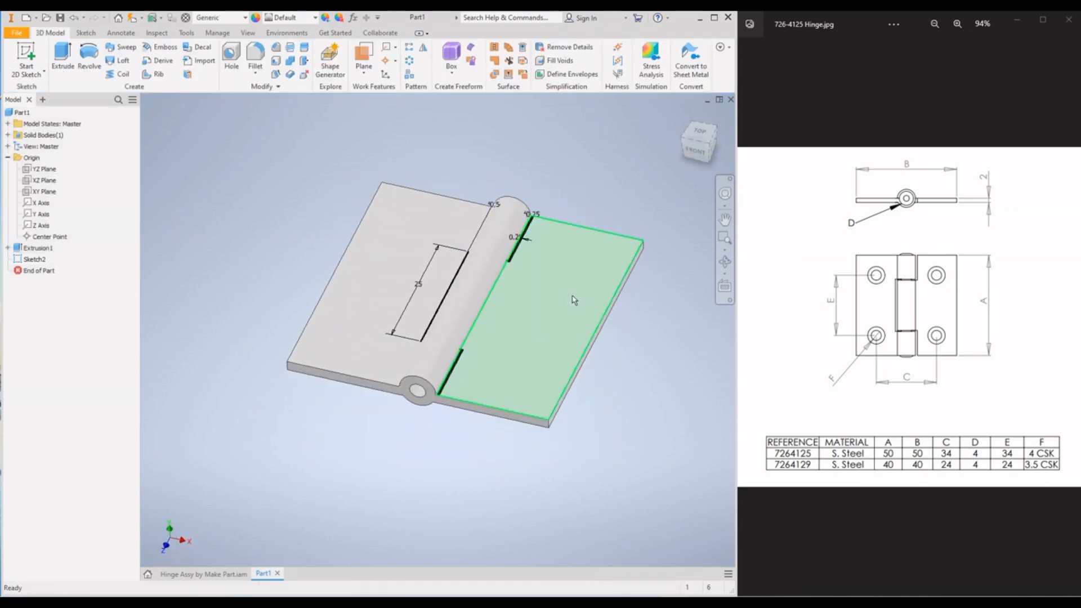
List the part's solid bodies in the model tree
click(502, 282)
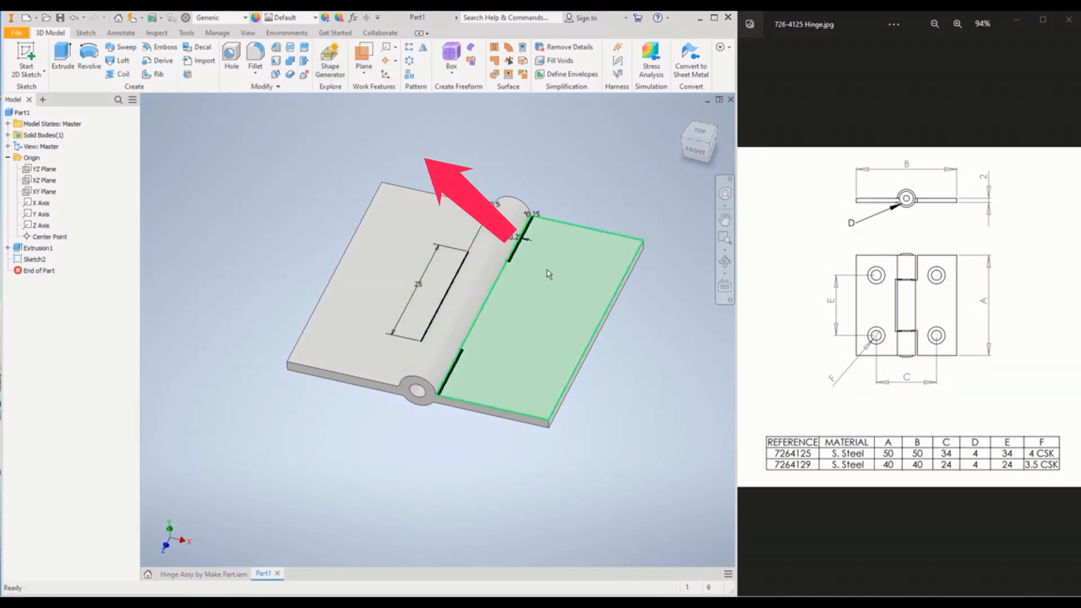
click(550, 335)
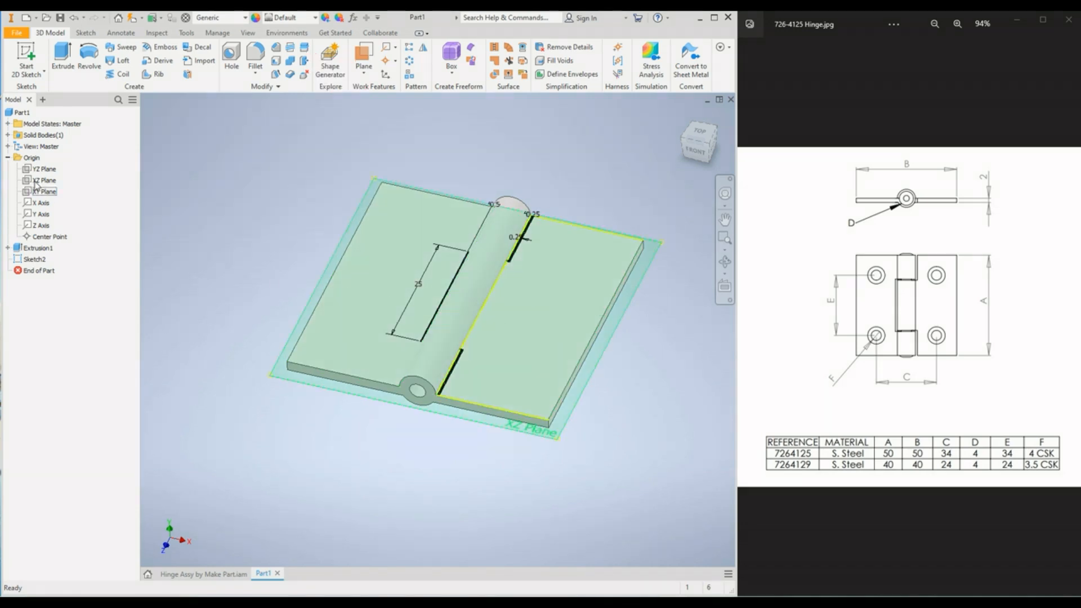
click(8, 135)
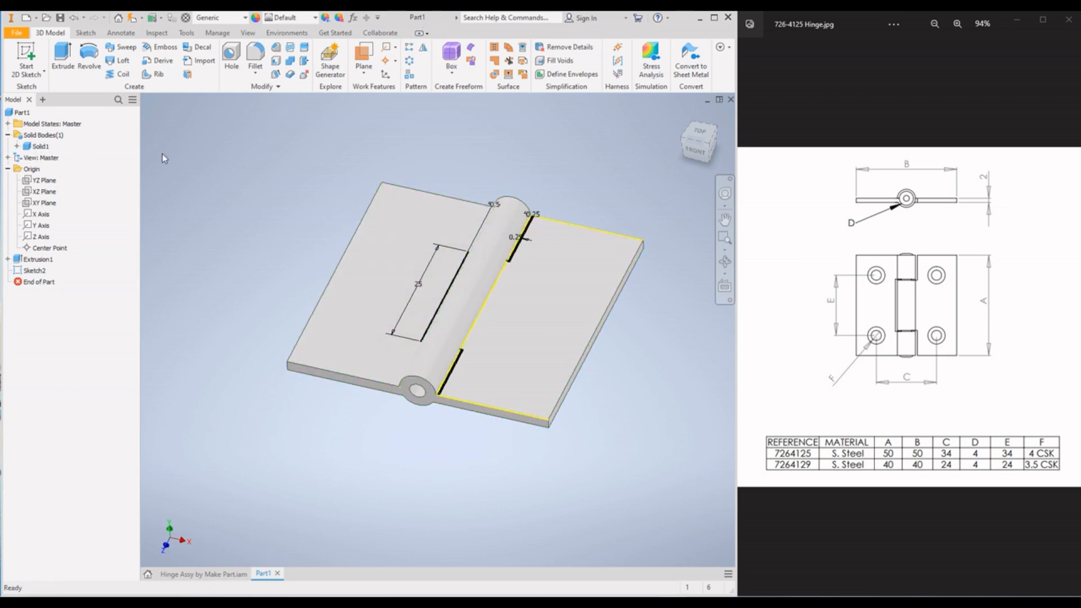
Split the hinge solid along the original stepped line chain, keeping both sides
click(305, 48)
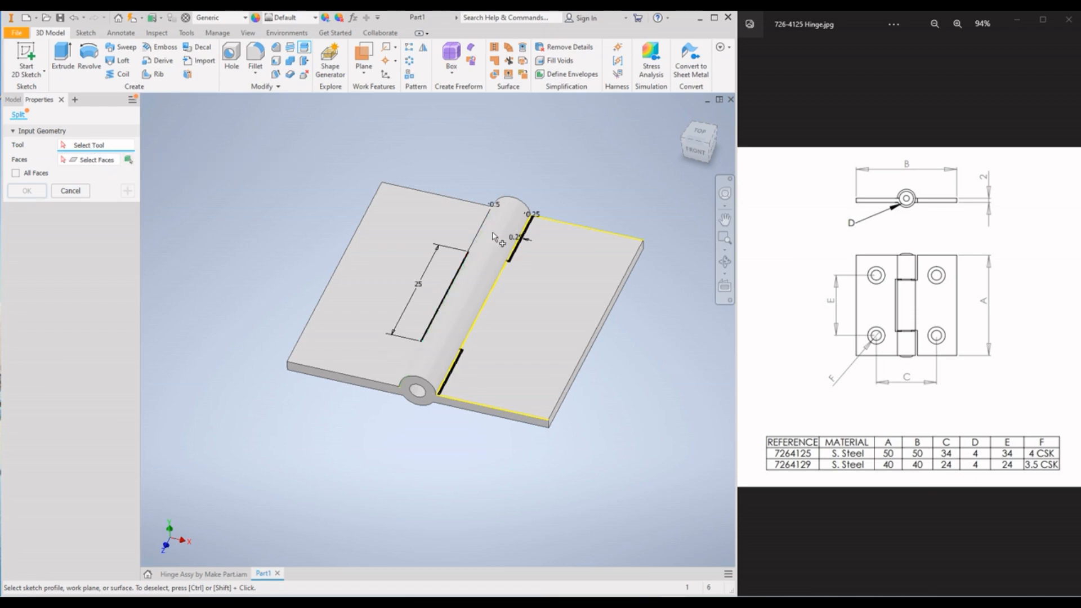
scroll(498, 236, up, 5)
click(625, 341)
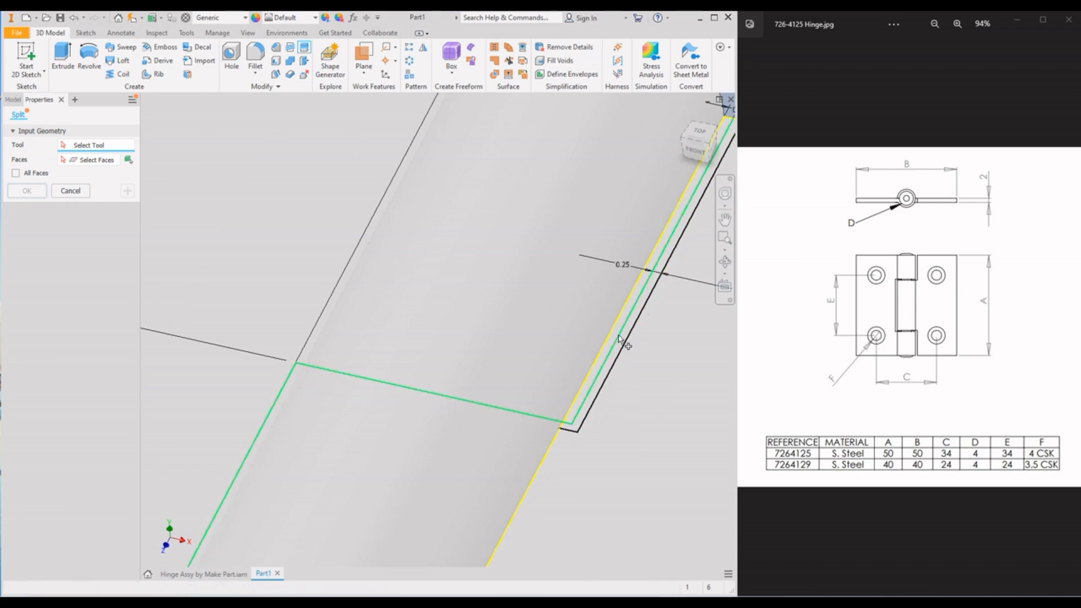
scroll(625, 341, down, 5)
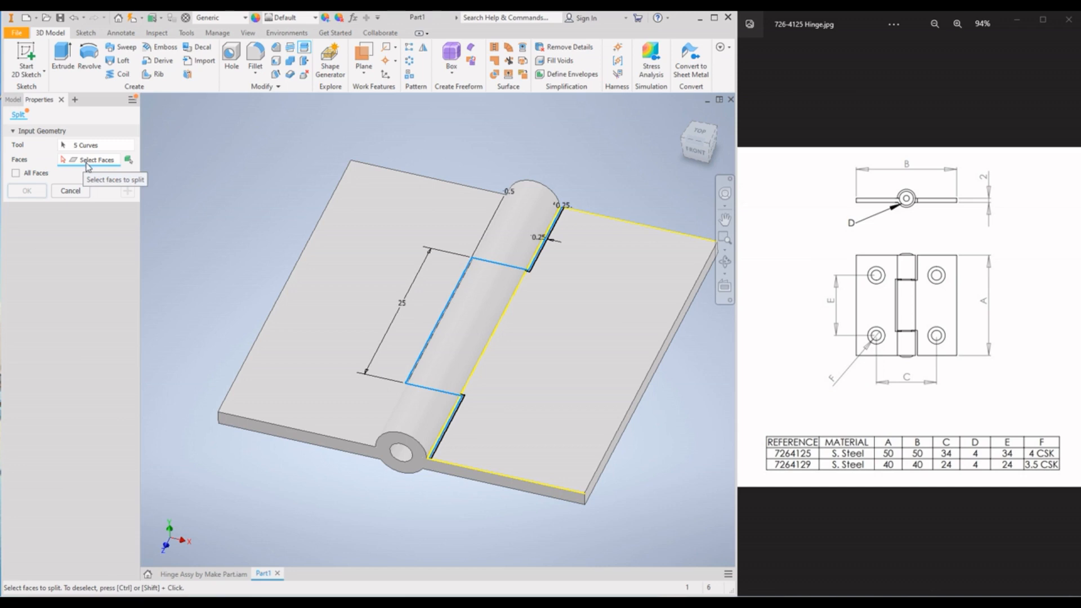
click(129, 161)
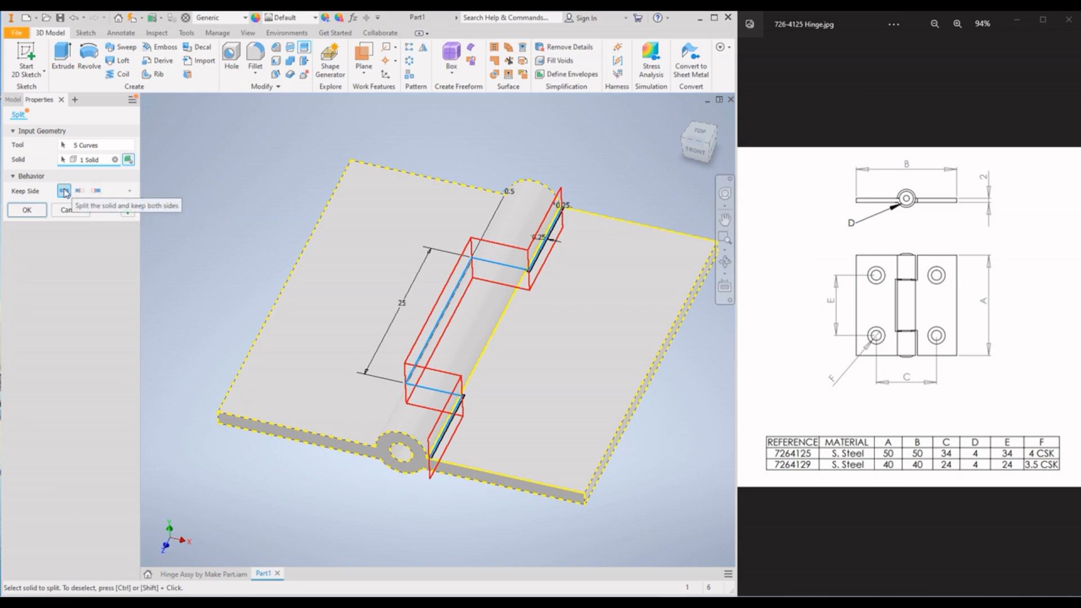
click(26, 210)
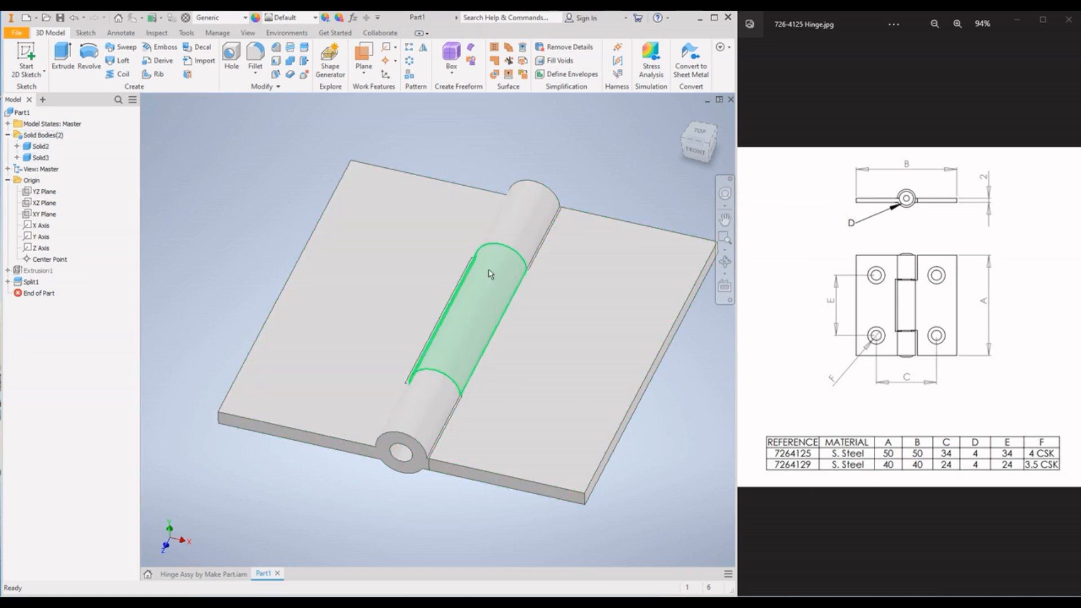
Examine the two split bodies and the joint between them along the knuckle
click(52, 156)
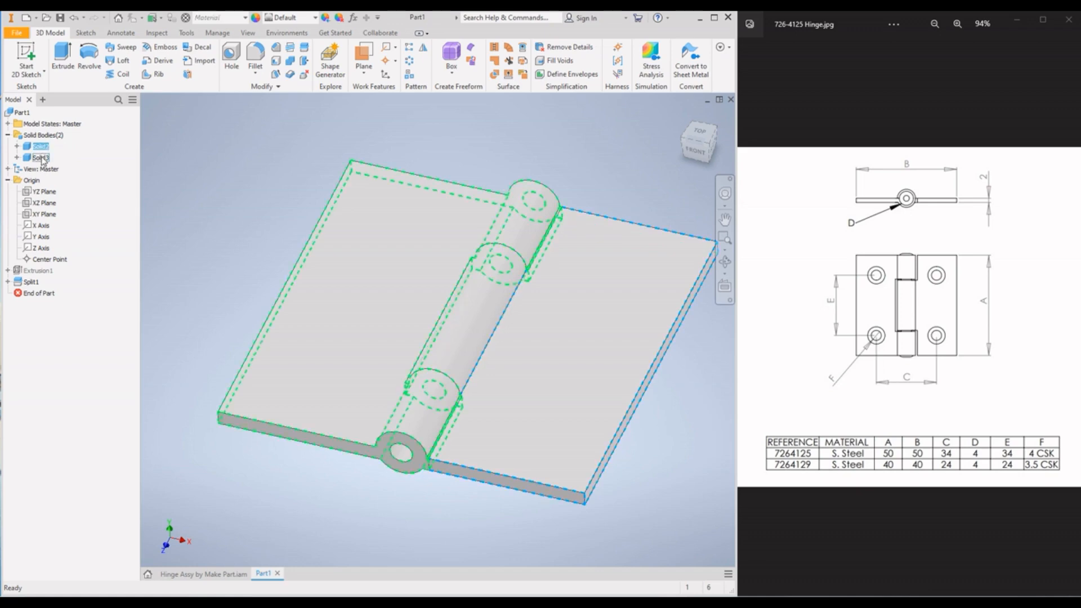
shift+middle_drag(578, 357, 606, 355)
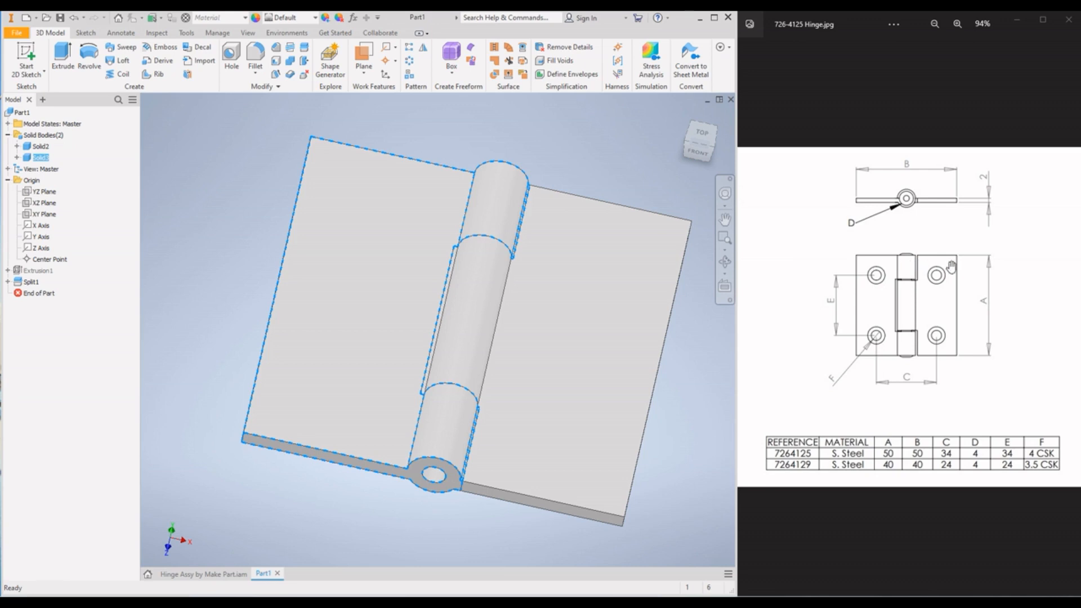
mouse_move(420, 282)
shift+middle_down()
mouse_move(387, 271)
mouse_move(411, 277)
shift+middle_up()
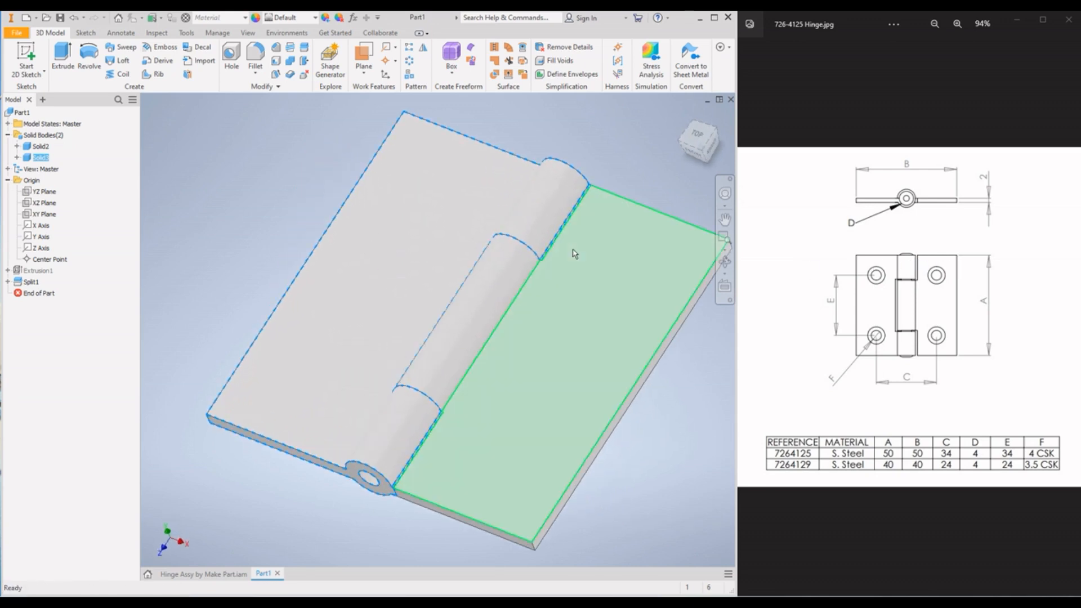
scroll(549, 240, down, 5)
scroll(522, 232, up, 5)
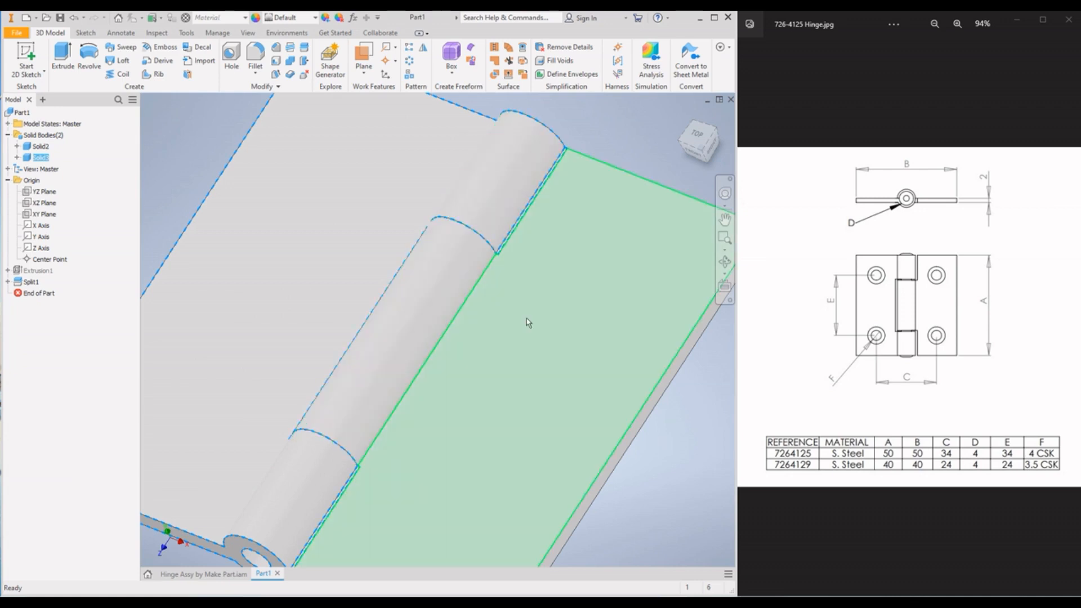
scroll(531, 309, down, 5)
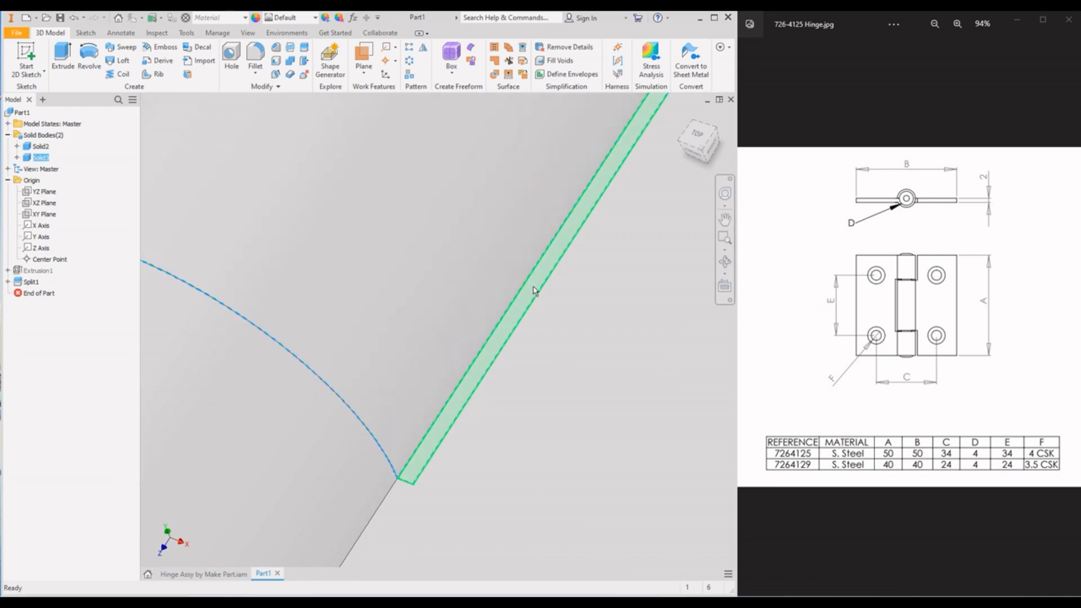
scroll(532, 292, up, 5)
mouse_move(495, 261)
shift+middle_down()
mouse_move(499, 272)
mouse_move(475, 297)
mouse_move(490, 270)
shift+middle_up()
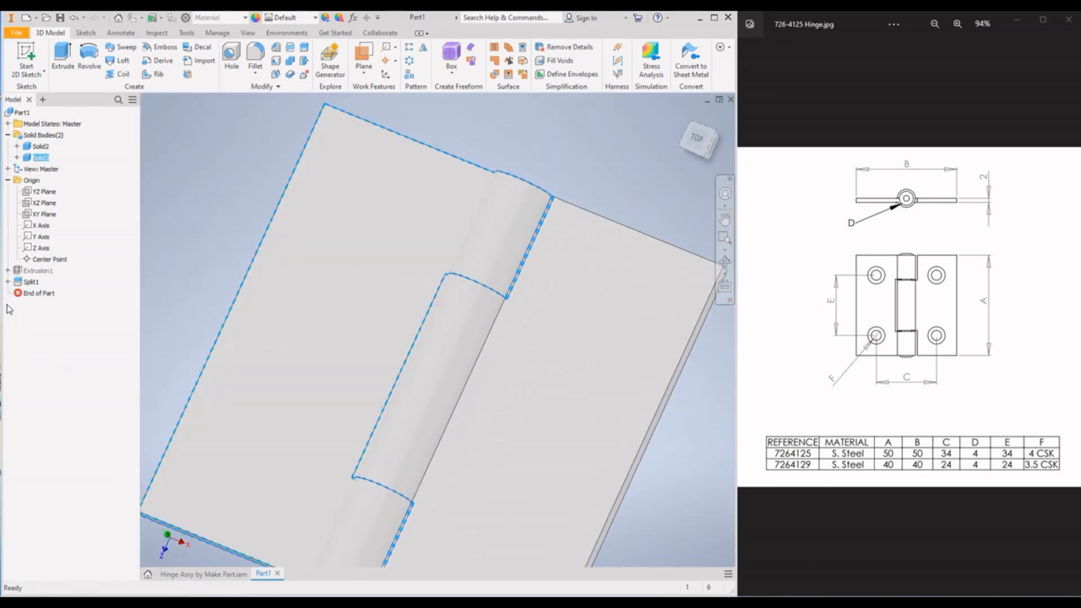
Share the stepped gap sketch used by the first split so that it can drive another feature
click(8, 282)
click(39, 293)
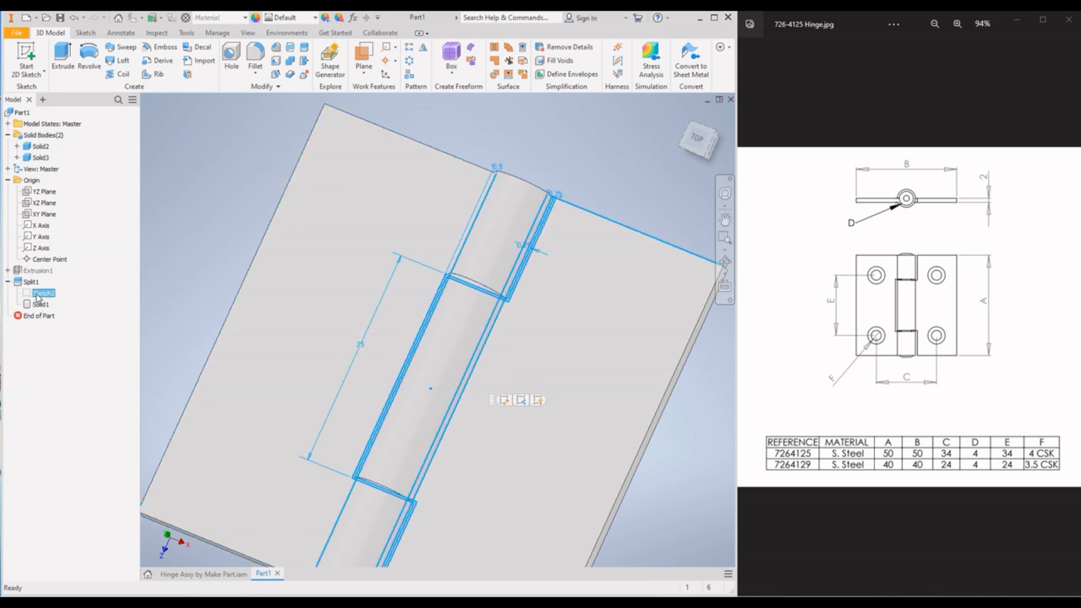
right_click(38, 293)
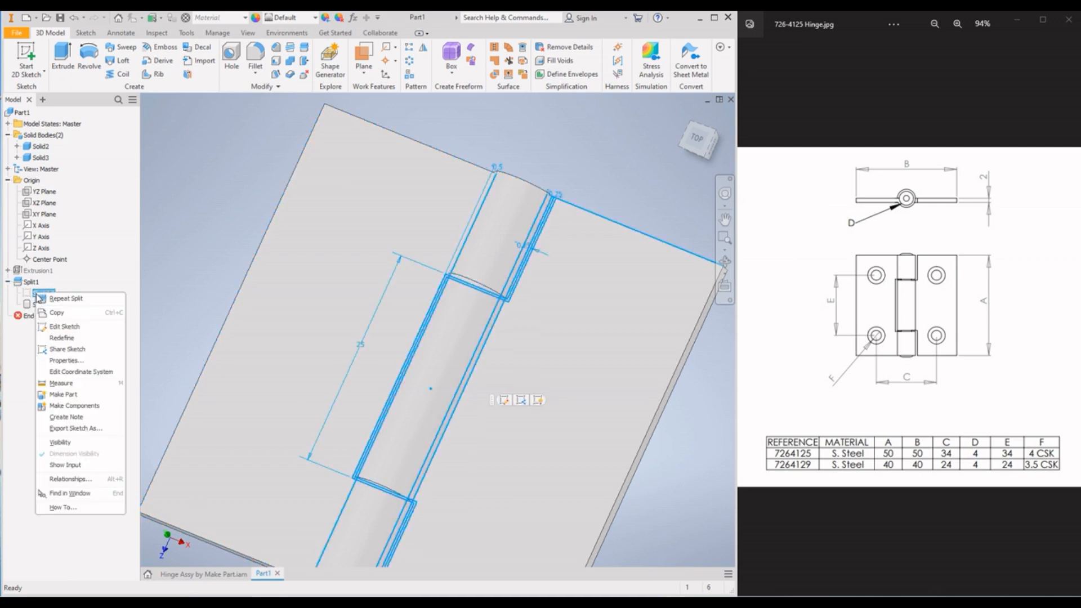
click(67, 349)
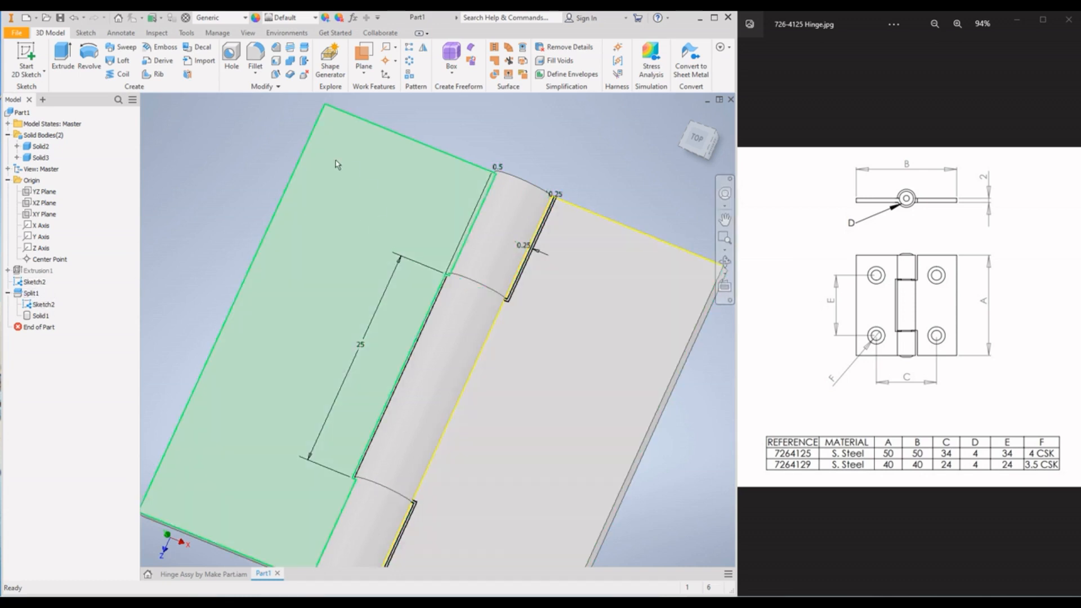
Compare the shared Sketch2 with its entry inside the Split1 feature in the model tree
click(8, 293)
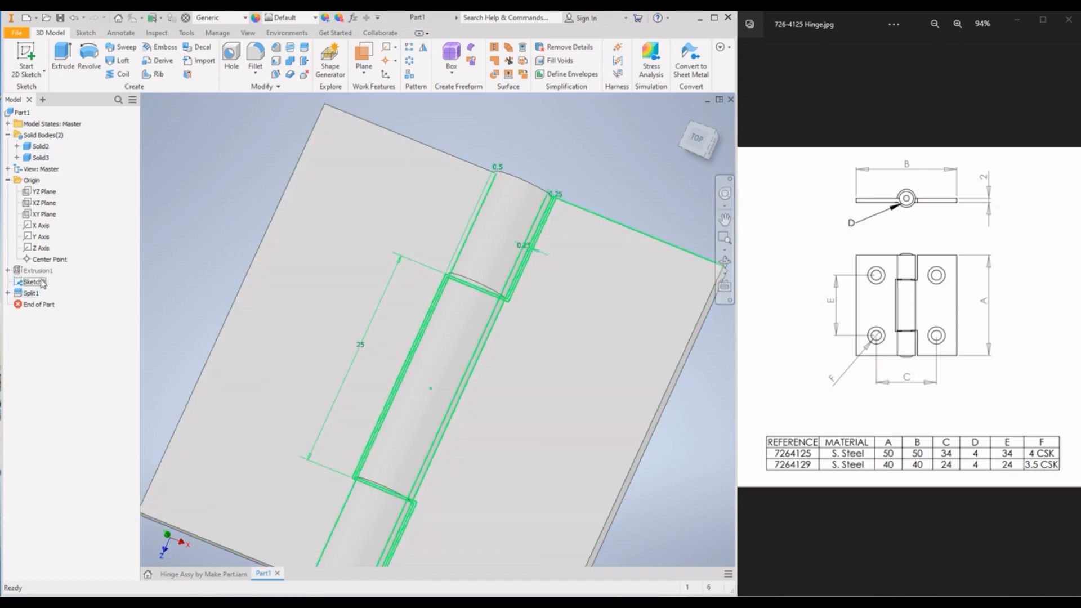
click(8, 293)
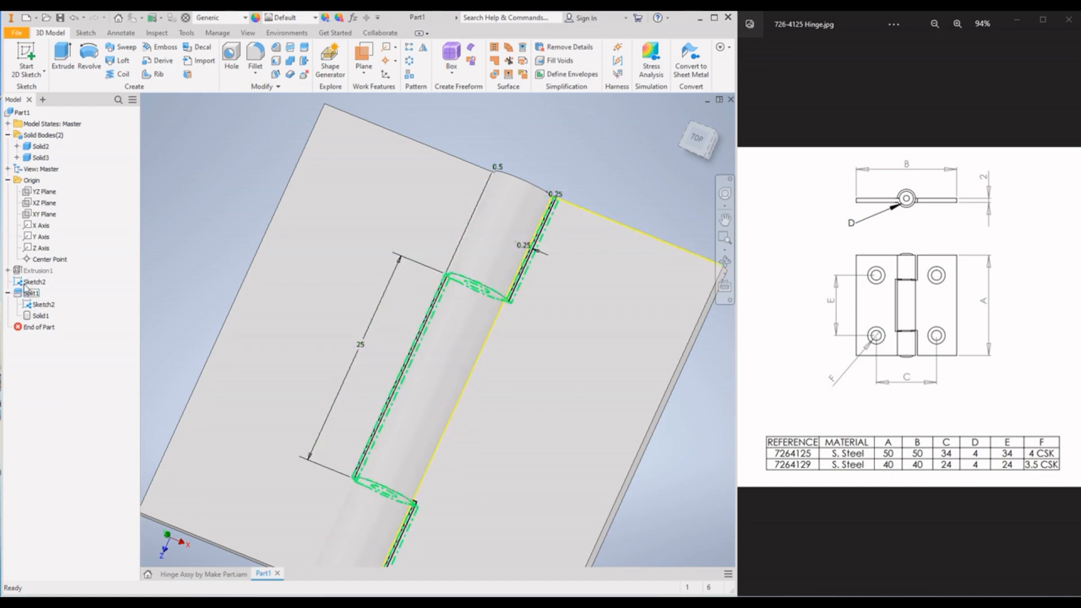
click(8, 294)
click(8, 293)
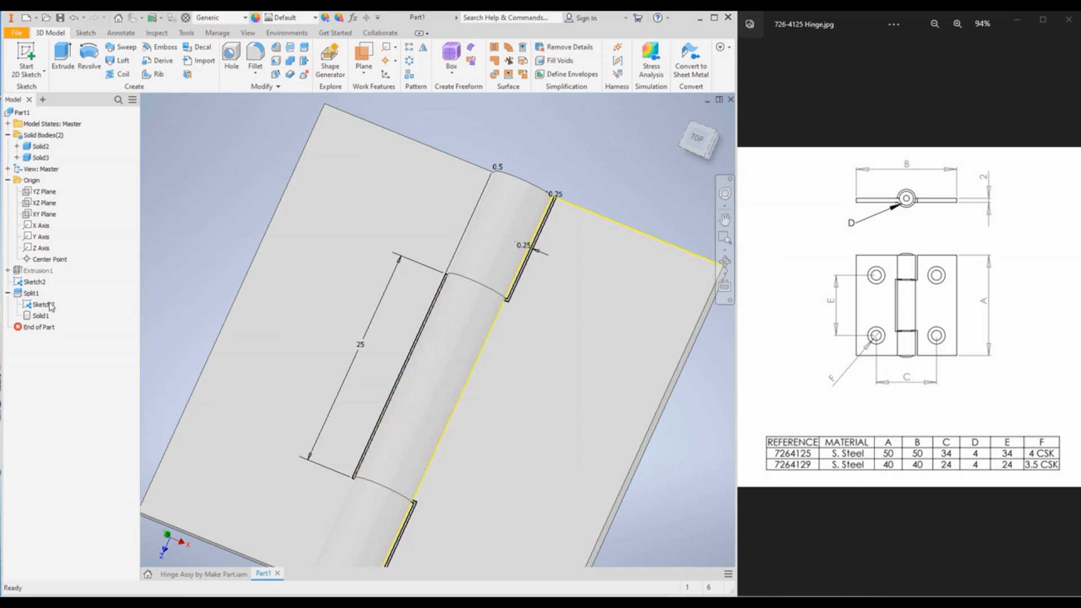
click(8, 293)
click(35, 282)
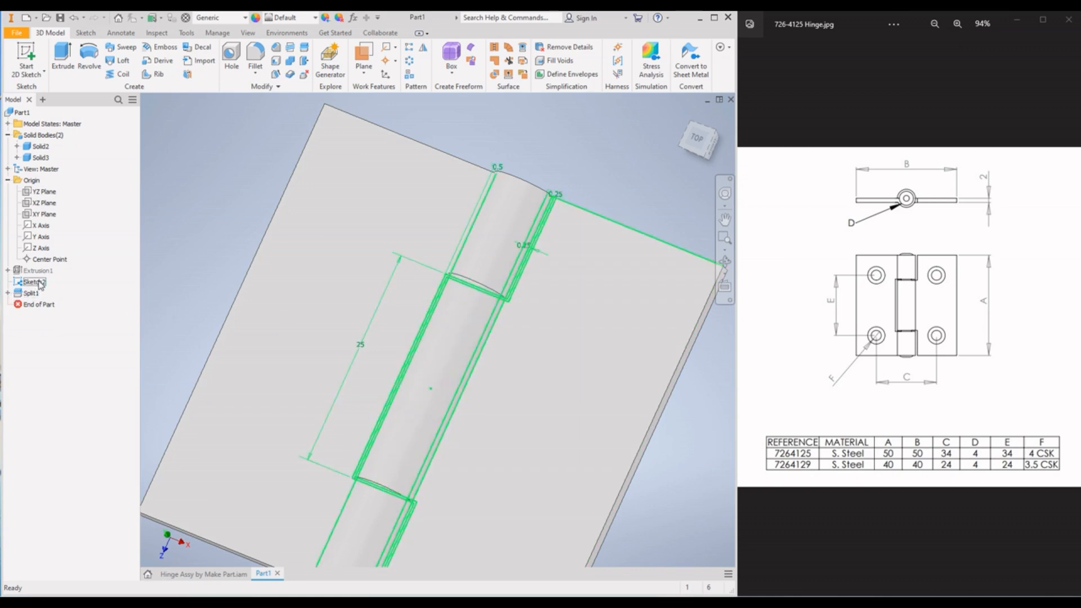
Split the right-hand leaf body along the offset stepped line chain, keeping both sides
click(303, 47)
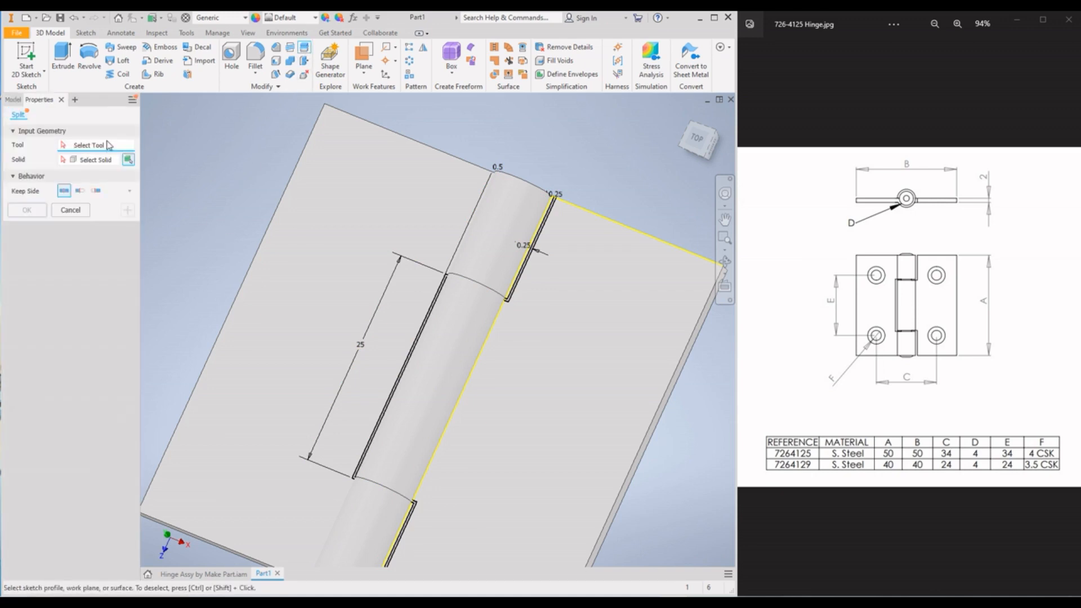
scroll(611, 298, up, 3)
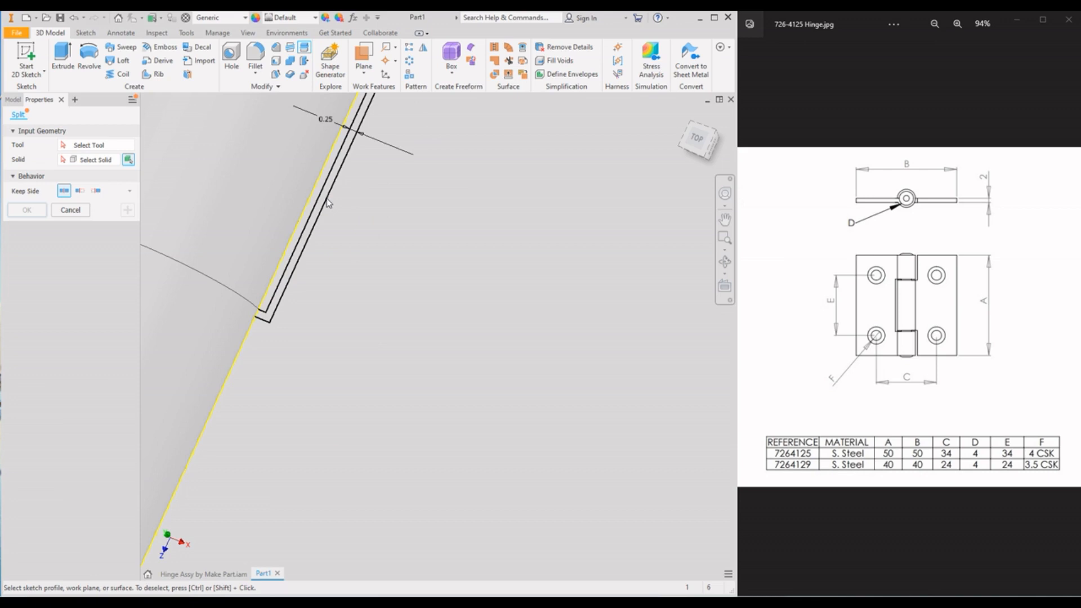
scroll(327, 203, down, 3)
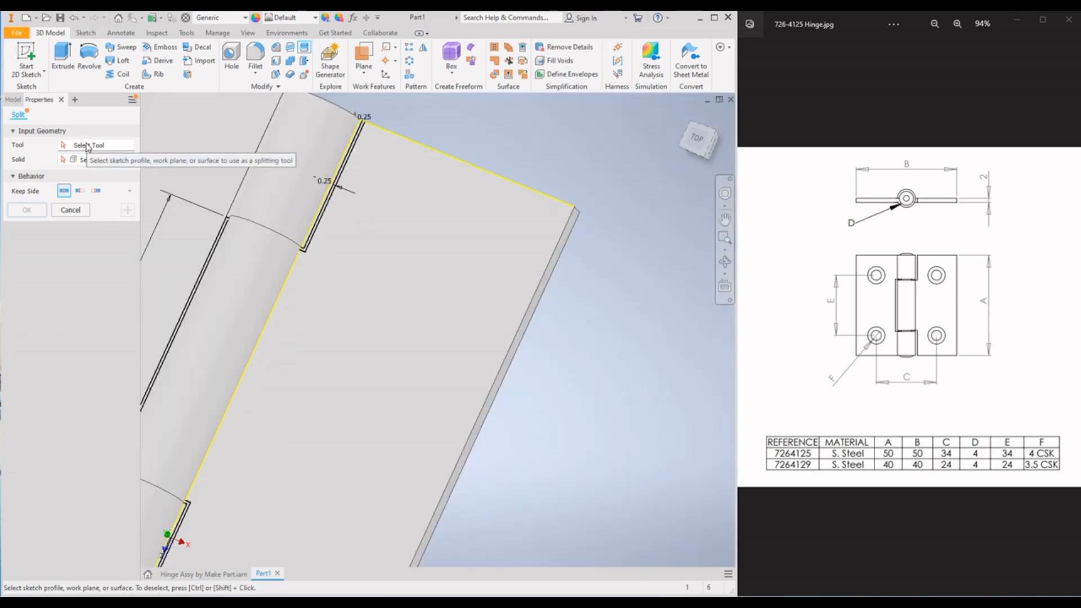
scroll(273, 189, up, 4)
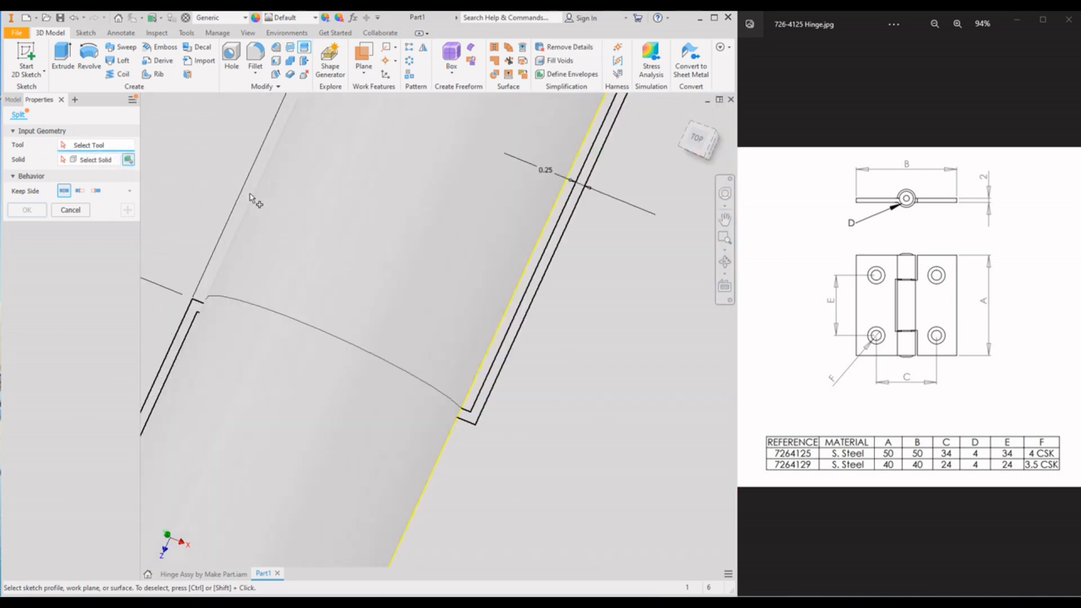
click(509, 363)
scroll(586, 365, down, 4)
scroll(381, 204, down, 3)
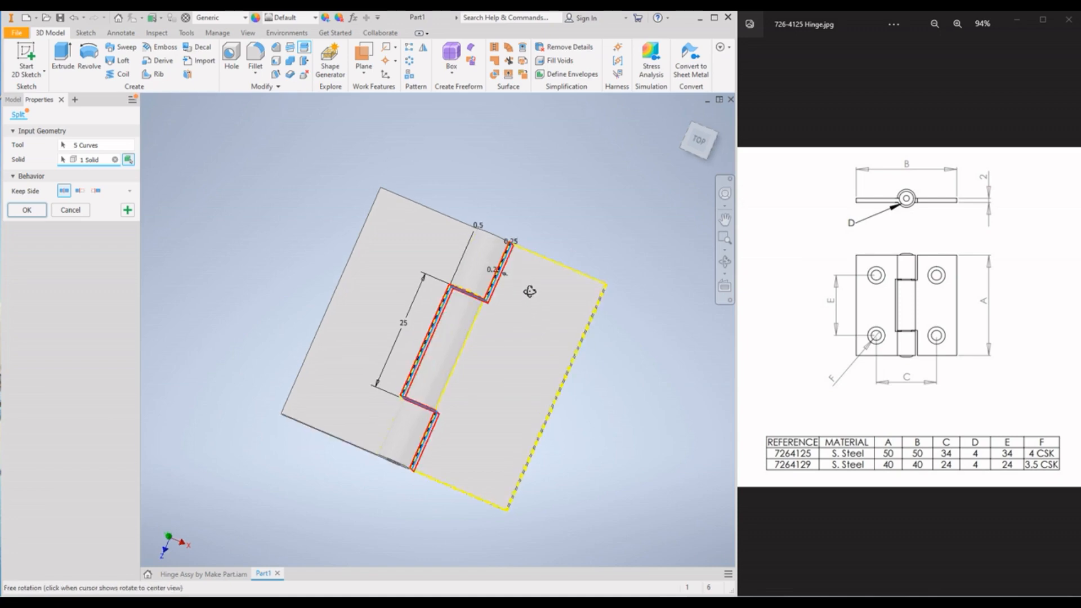
scroll(508, 297, up, 4)
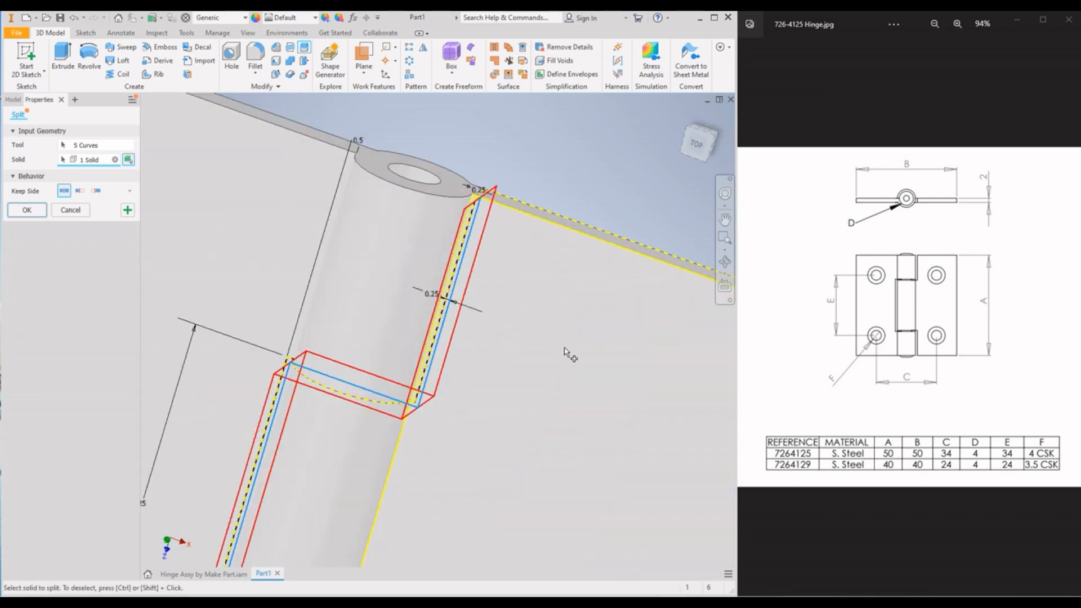
scroll(565, 348, down, 5)
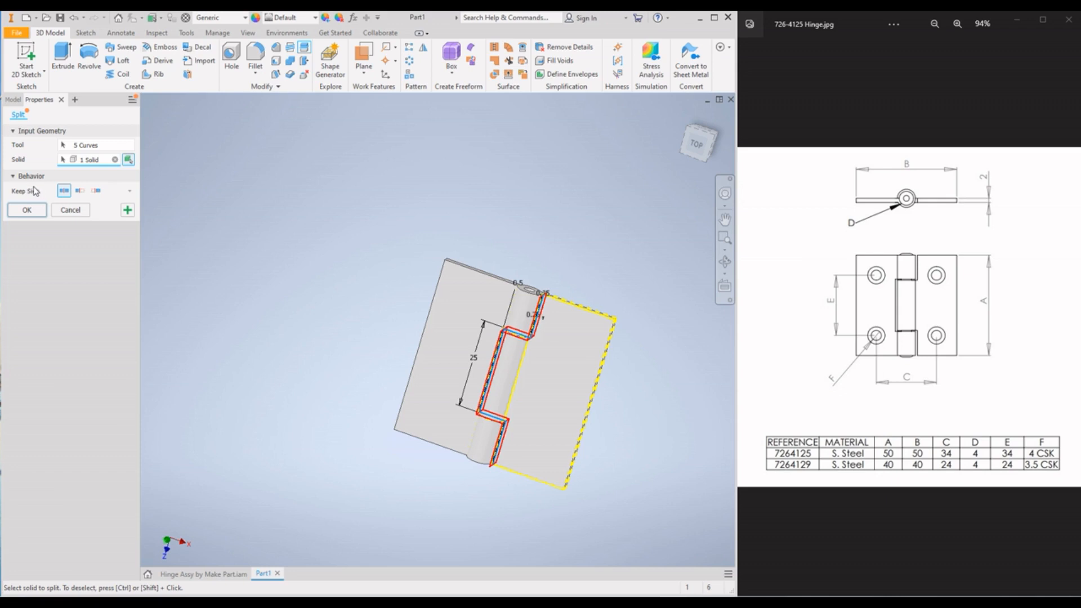
click(27, 210)
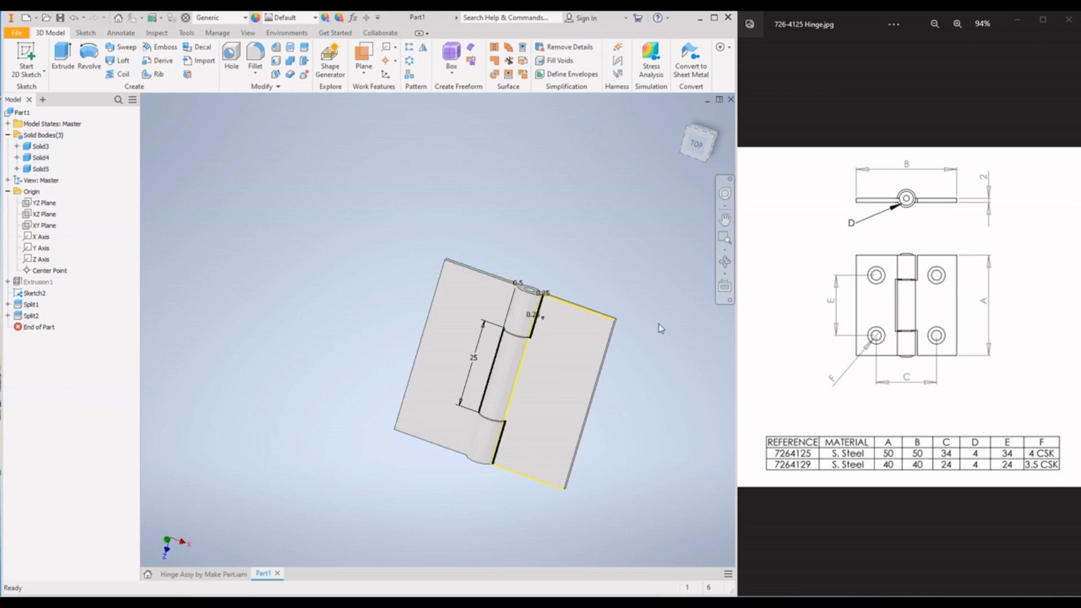
Hide the thin gap body Solid5 between the knuckle and the right-hand leaf
scroll(575, 223, up, 6)
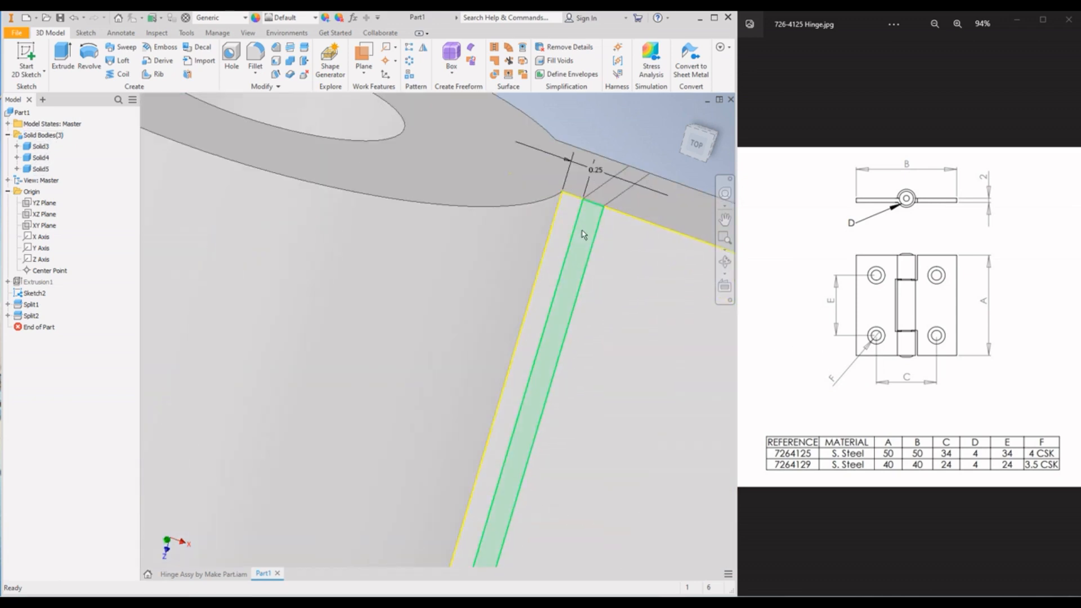
click(41, 170)
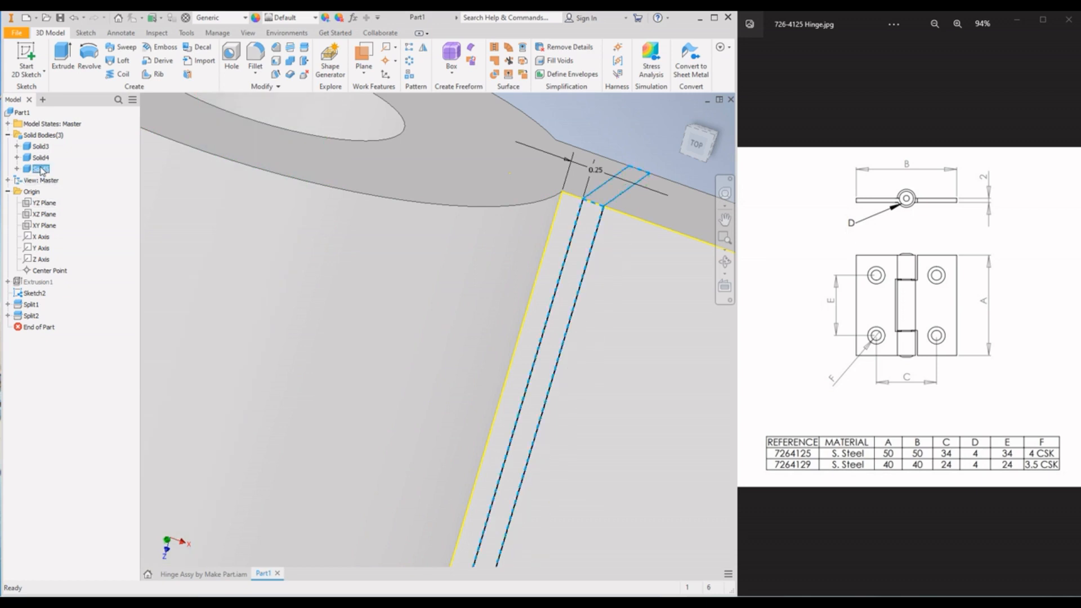
right_click(41, 170)
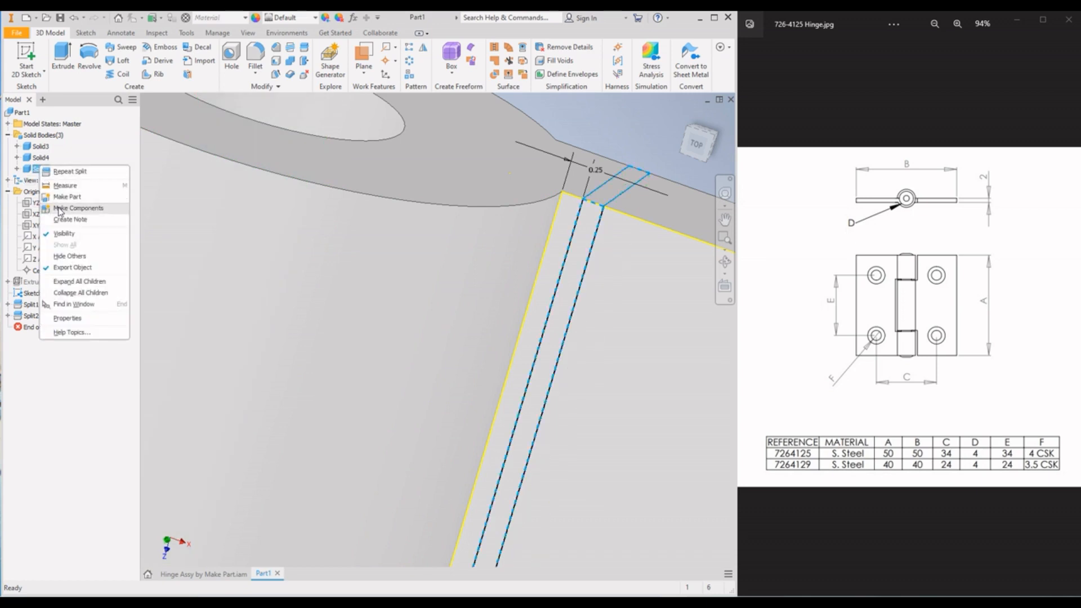
click(64, 234)
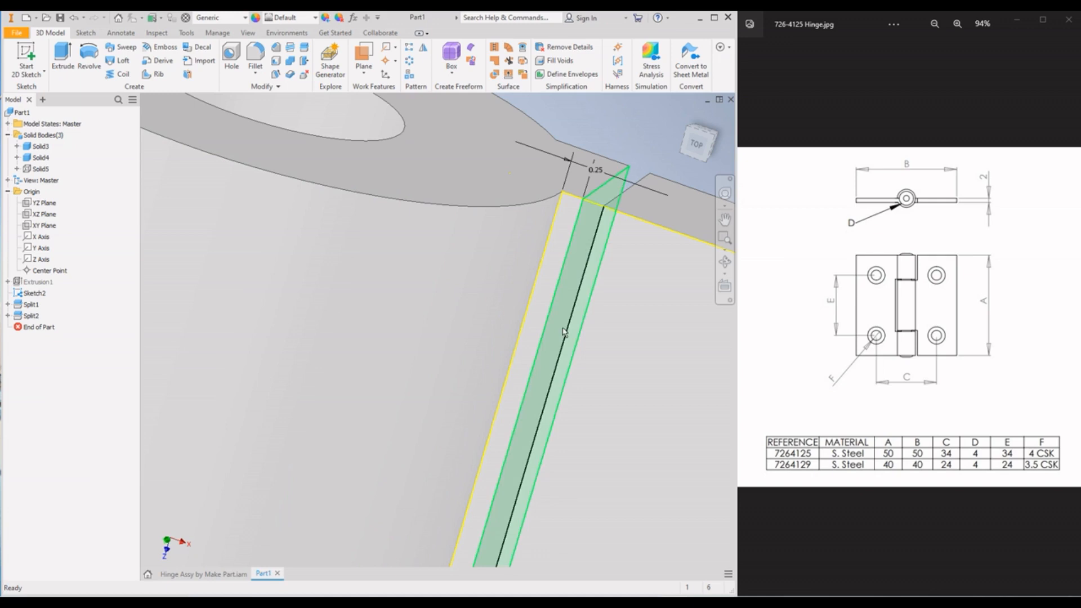
Examine the clearance gap between the two leaves and the leftover corner material beside the knuckle from several angles
scroll(544, 210, down, 3)
shift+middle_drag(545, 209, 530, 182)
scroll(484, 360, down, 5)
scroll(414, 269, up, 6)
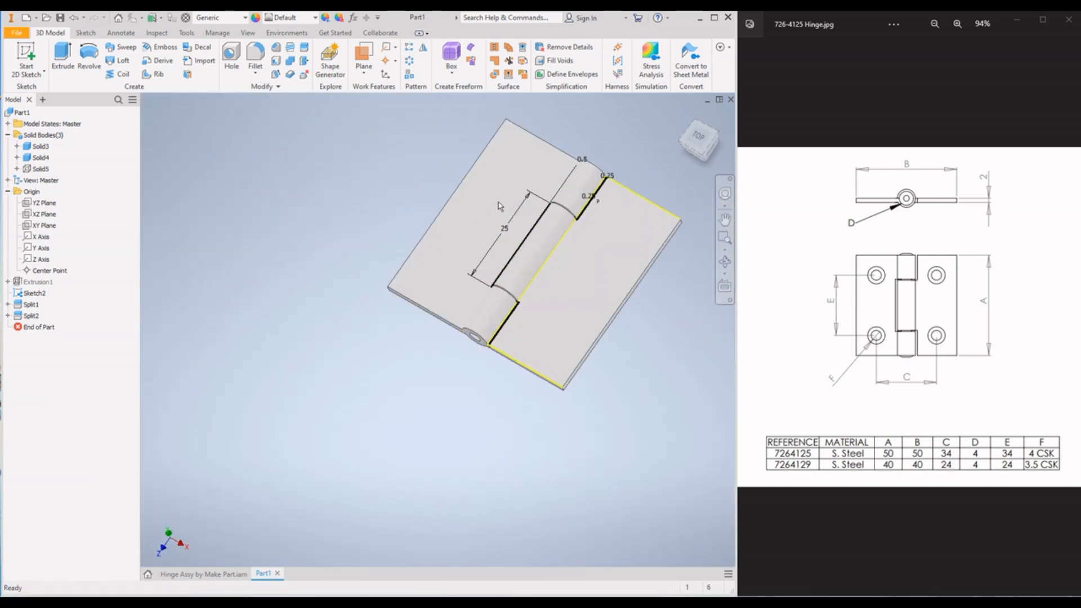
scroll(420, 264, down, 5)
mouse_move(421, 264)
shift+middle_down()
mouse_move(449, 205)
mouse_move(426, 284)
shift+middle_up()
scroll(483, 224, up, 6)
scroll(499, 229, down, 3)
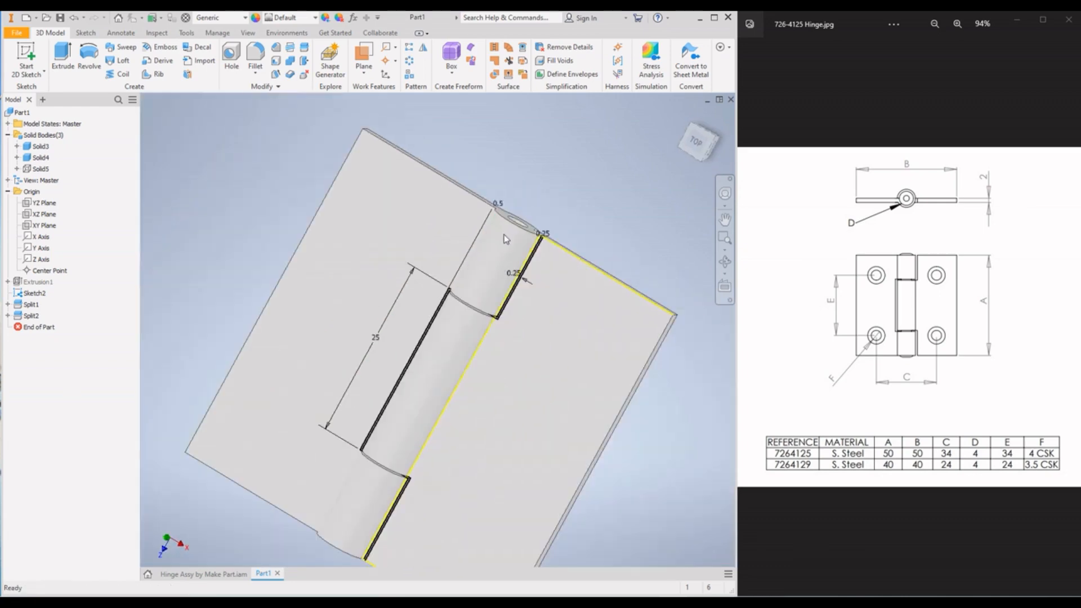
shift+middle_drag(521, 244, 506, 288)
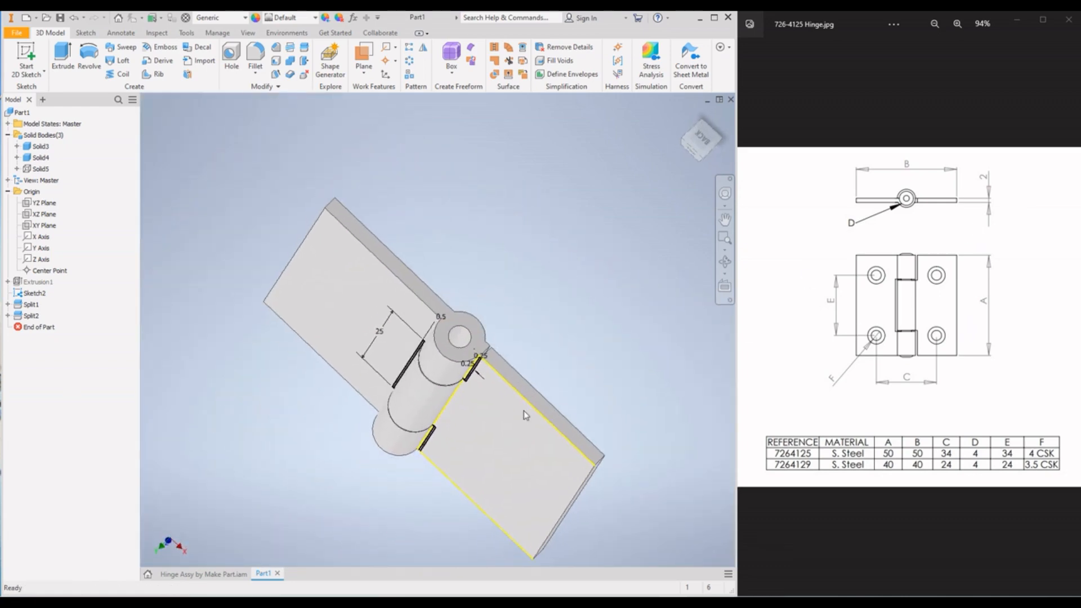
scroll(453, 352, up, 5)
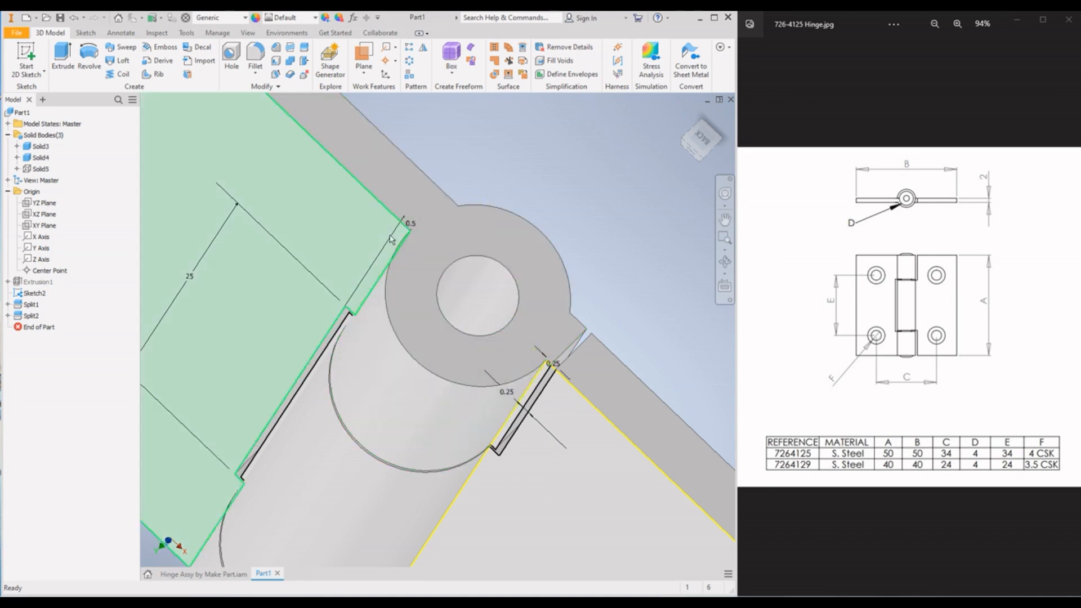
scroll(586, 299, up, 5)
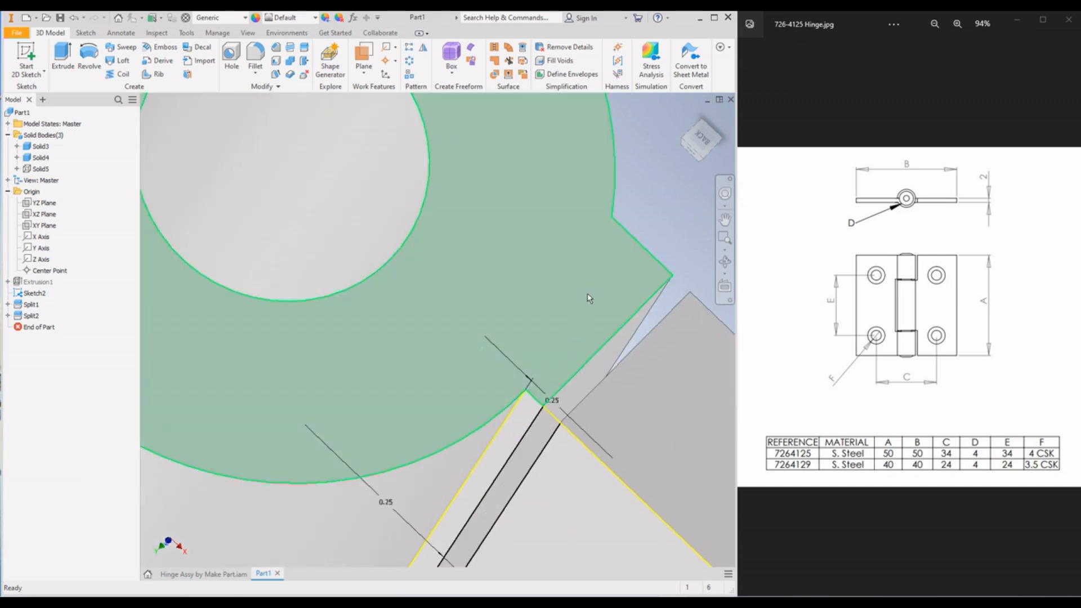
scroll(571, 352, down, 6)
shift+middle_drag(566, 342, 567, 284)
scroll(567, 285, down, 6)
shift+middle_drag(538, 339, 515, 337)
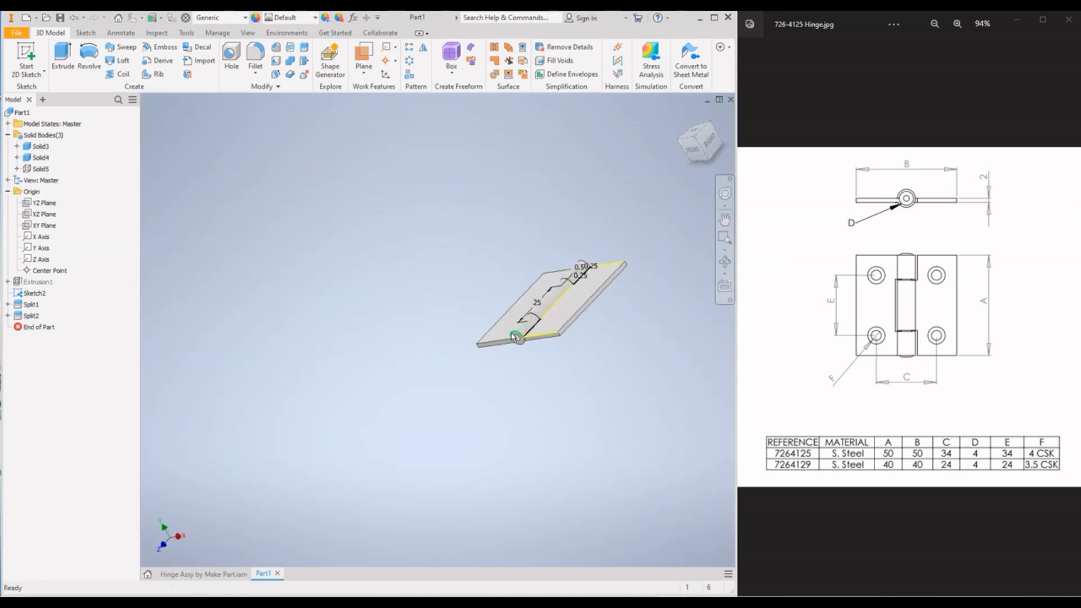
Start a sketch on the end face of the left leaf's knuckle and project the face's outline into it
scroll(513, 335, up, 5)
click(534, 342)
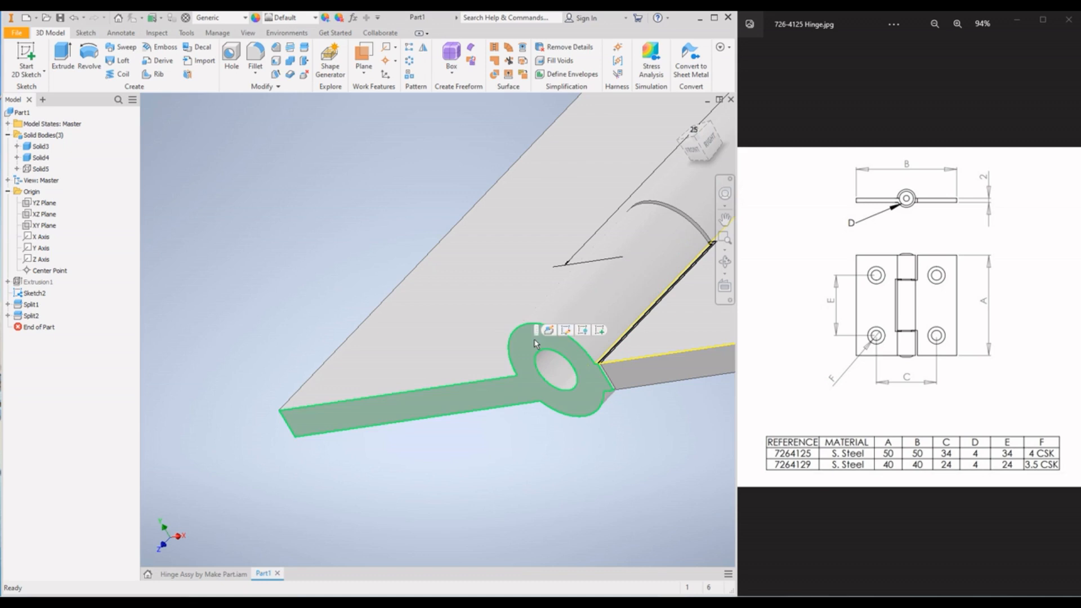
click(600, 331)
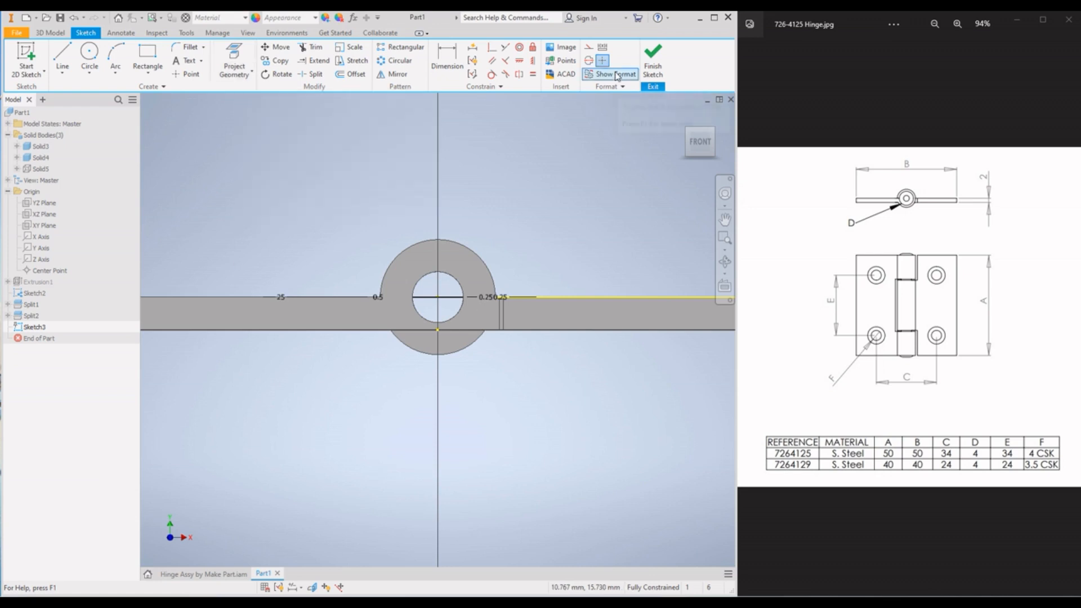
click(229, 78)
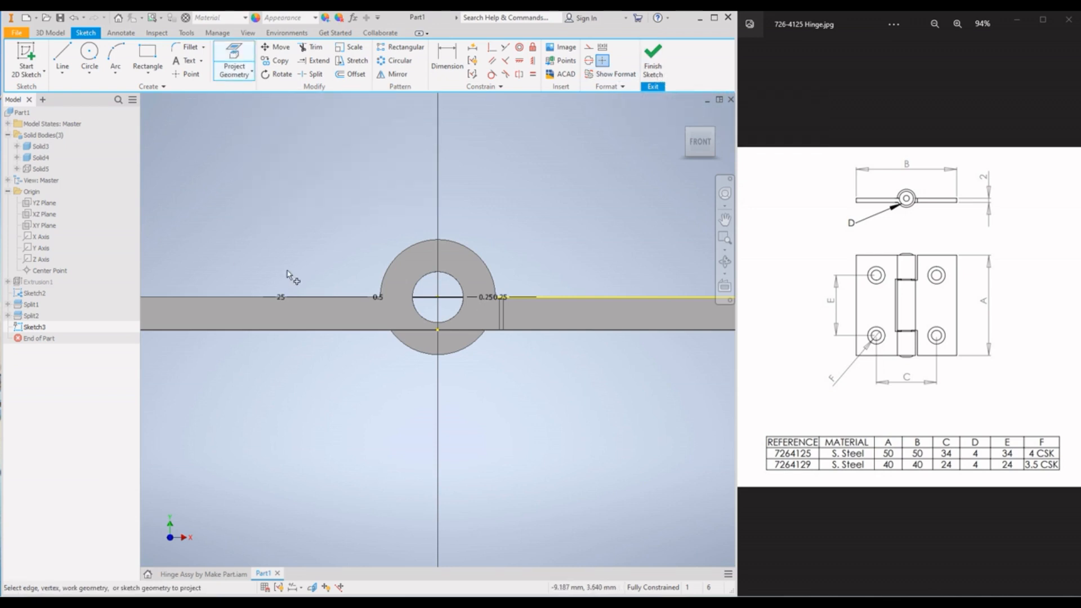
click(397, 279)
shift+middle_drag(531, 410, 491, 377)
click(232, 61)
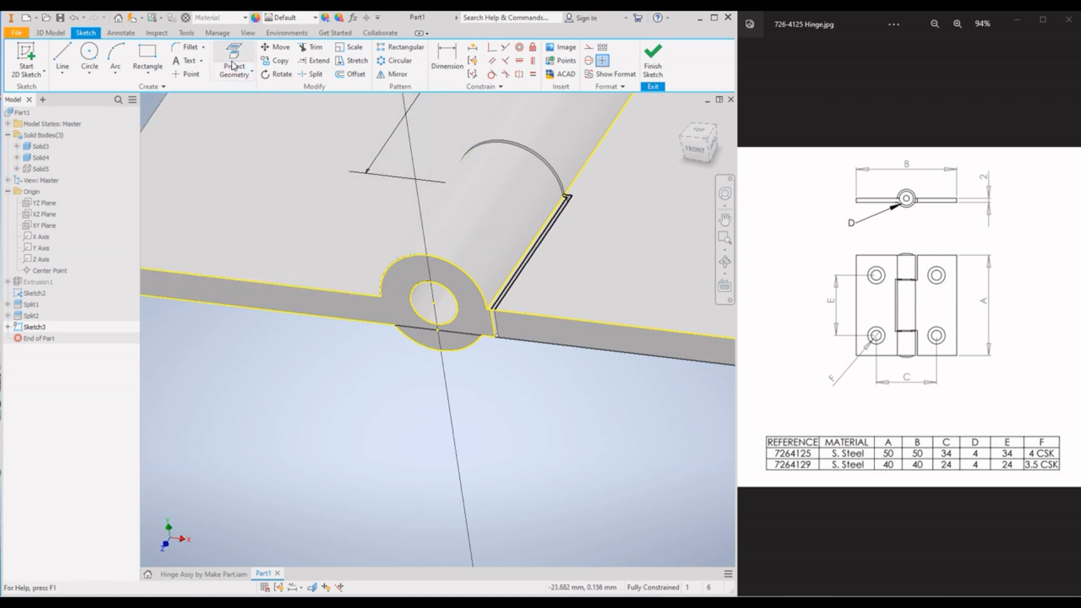
click(237, 58)
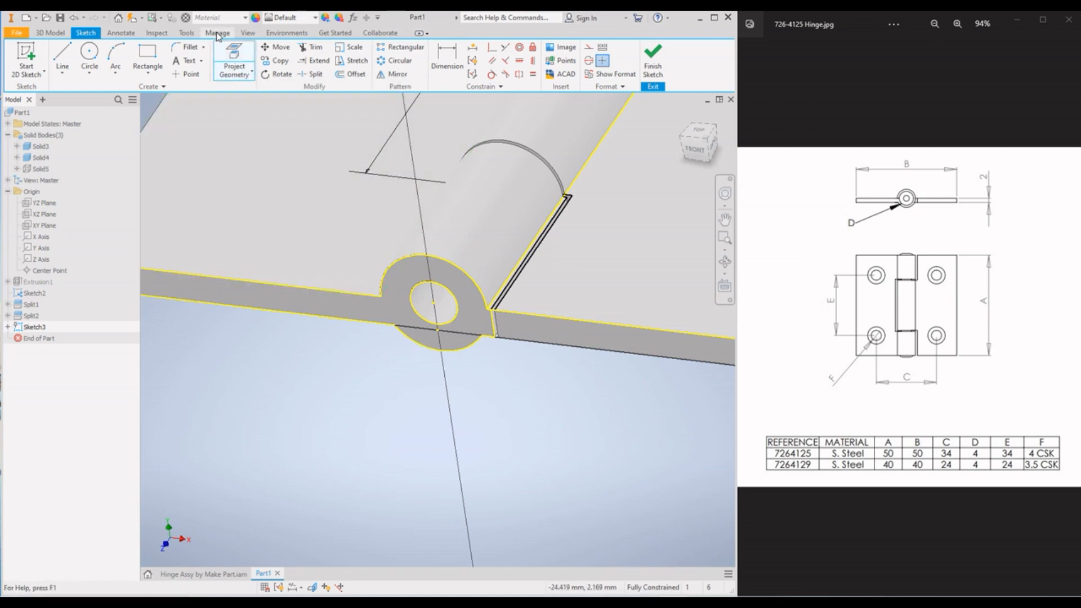
click(219, 55)
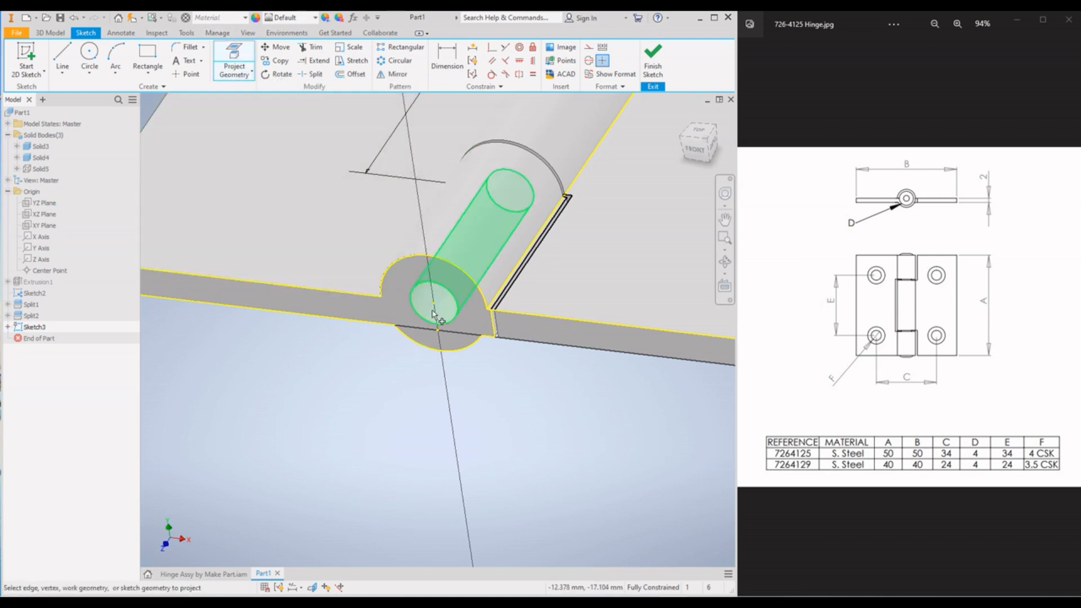
click(392, 280)
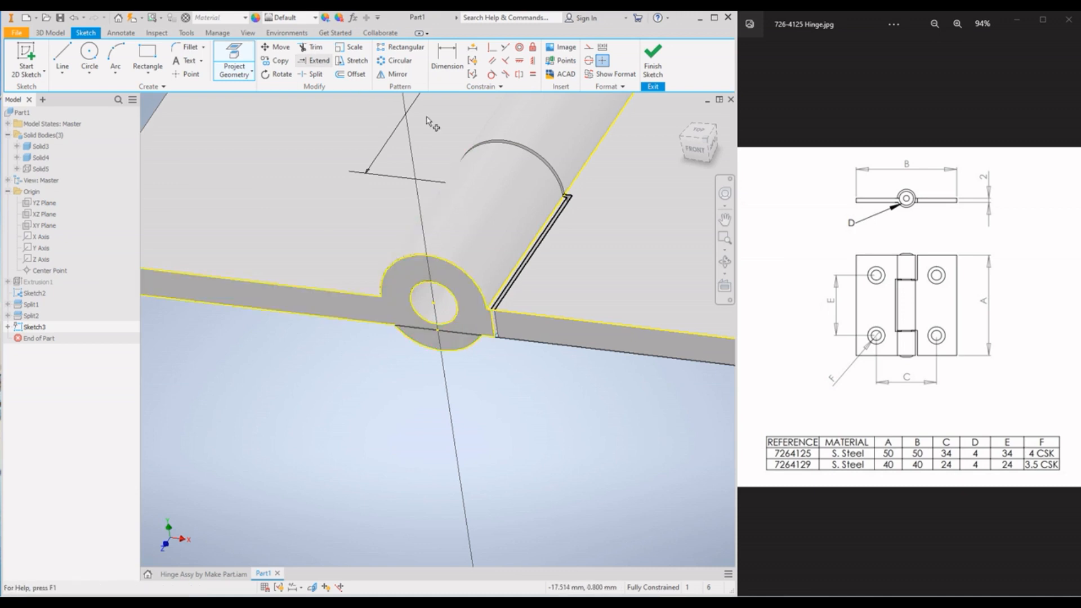
Draw a circle centred on the pin hole and make it equal to the knuckle's outer arc
click(90, 53)
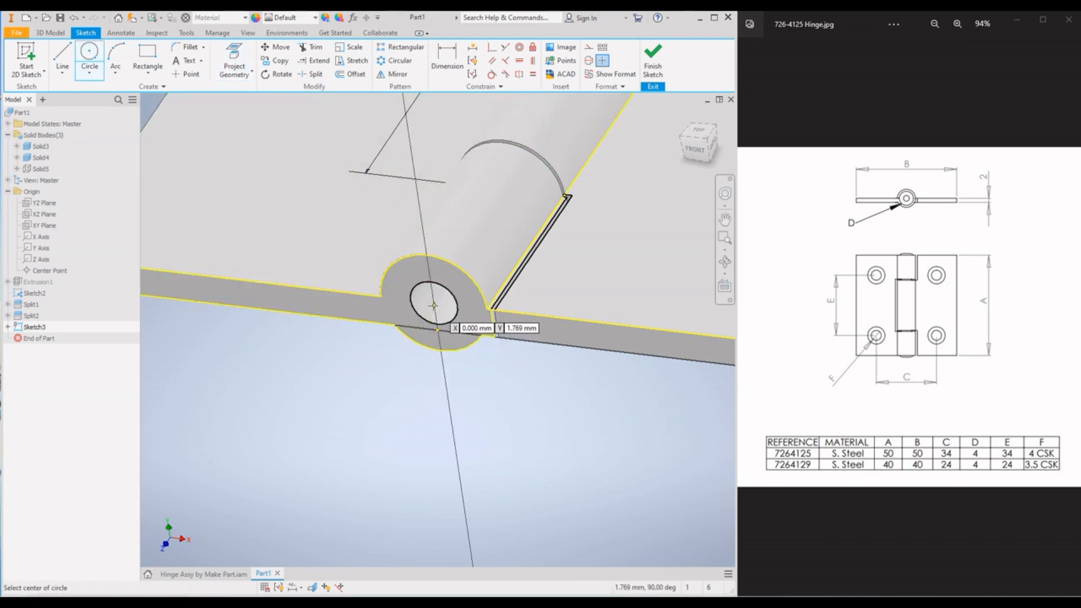
scroll(433, 305, up, 2)
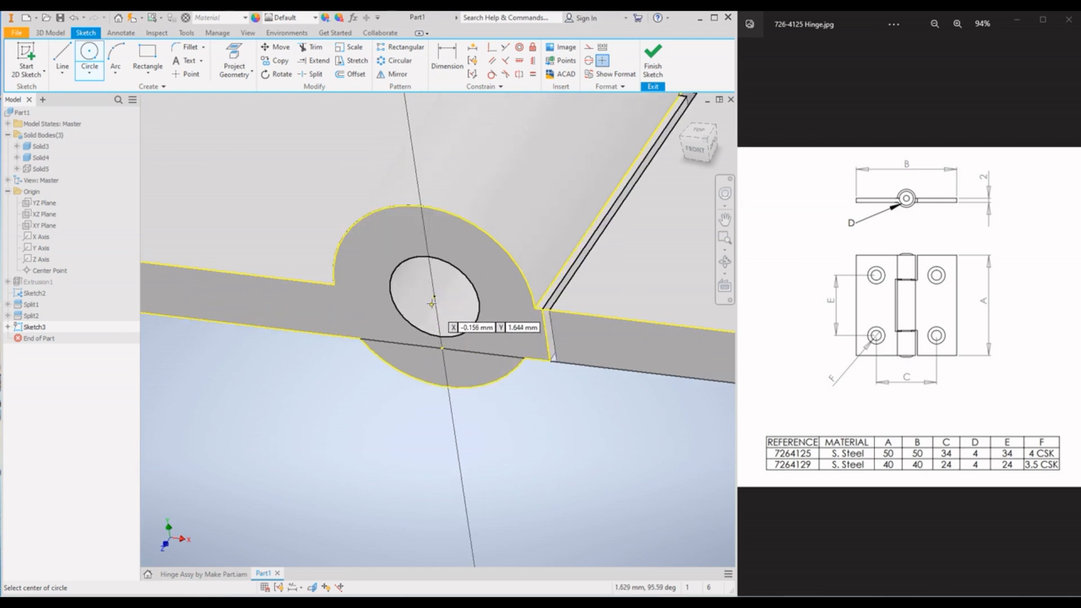
click(433, 296)
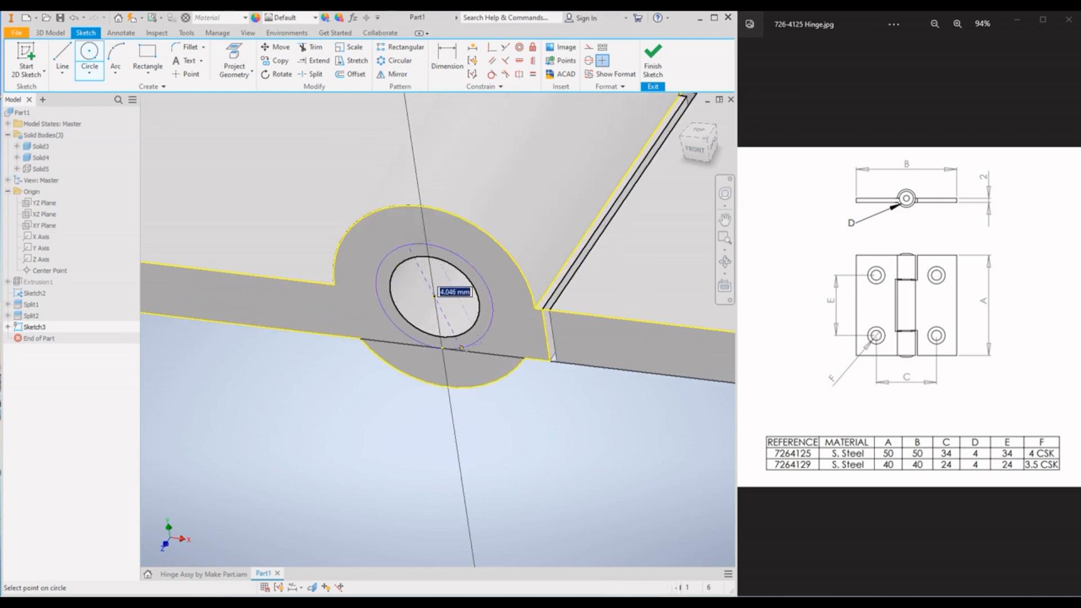
click(488, 366)
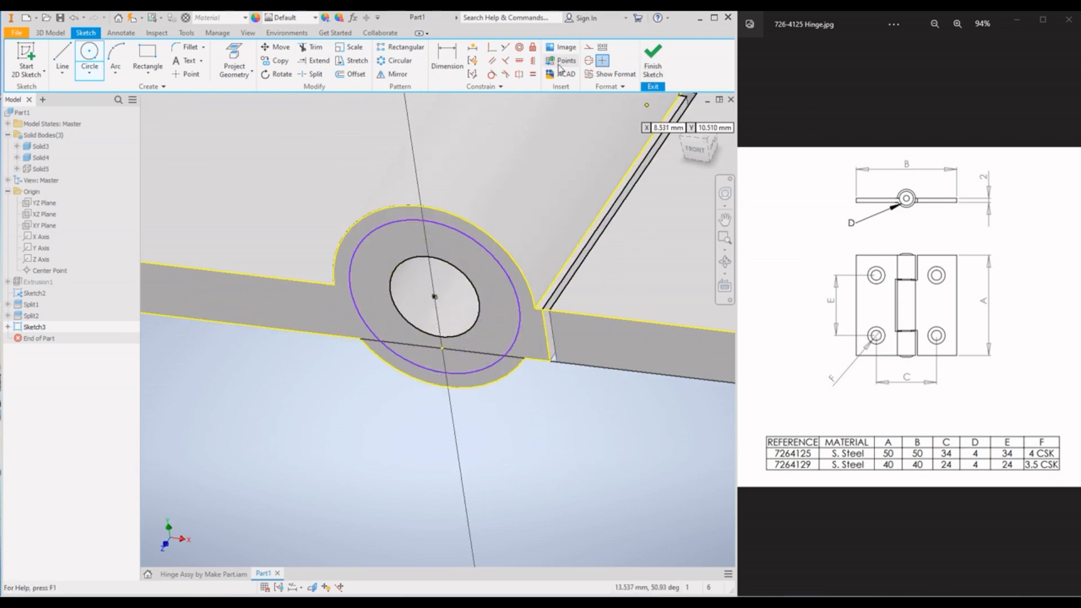
click(533, 73)
click(472, 240)
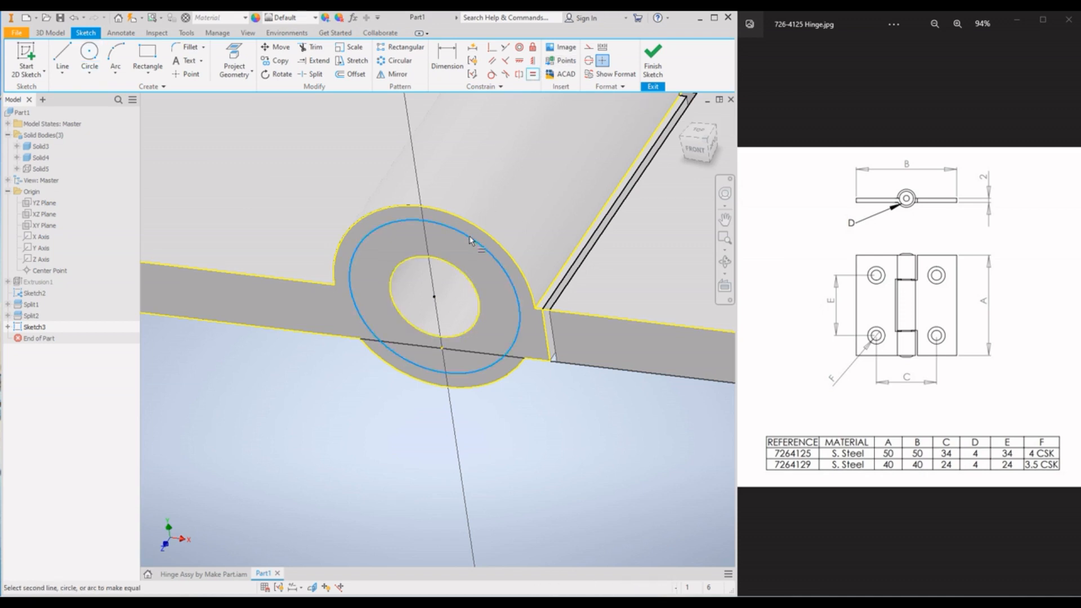
click(482, 229)
scroll(454, 275, down, 4)
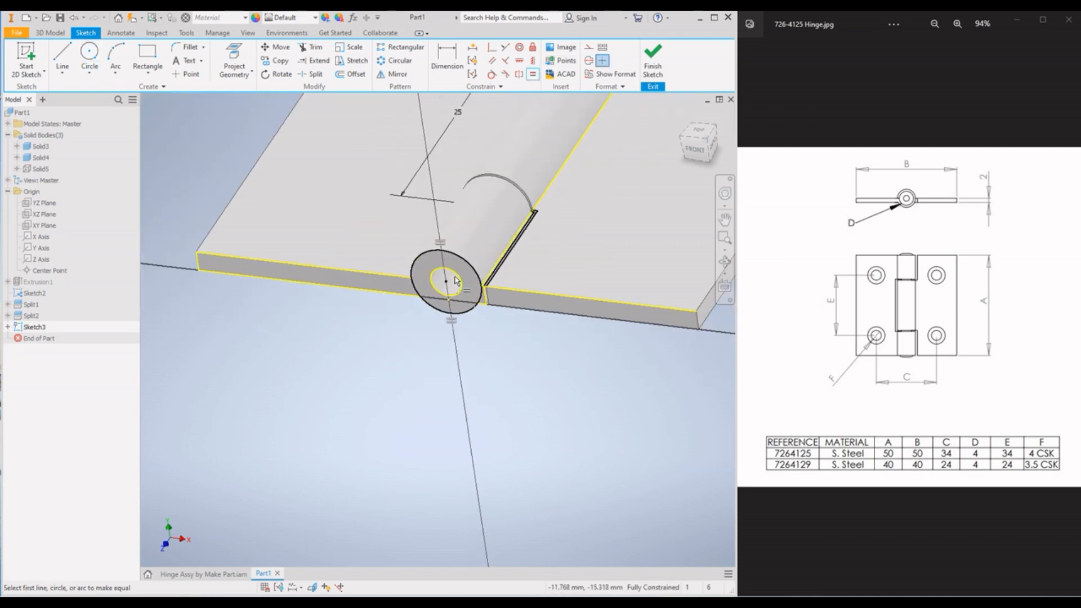
Extrude-cut the small corner region outside the knuckle circle from the left leaf body, up to the step face at the middle knuckle
click(50, 33)
click(63, 57)
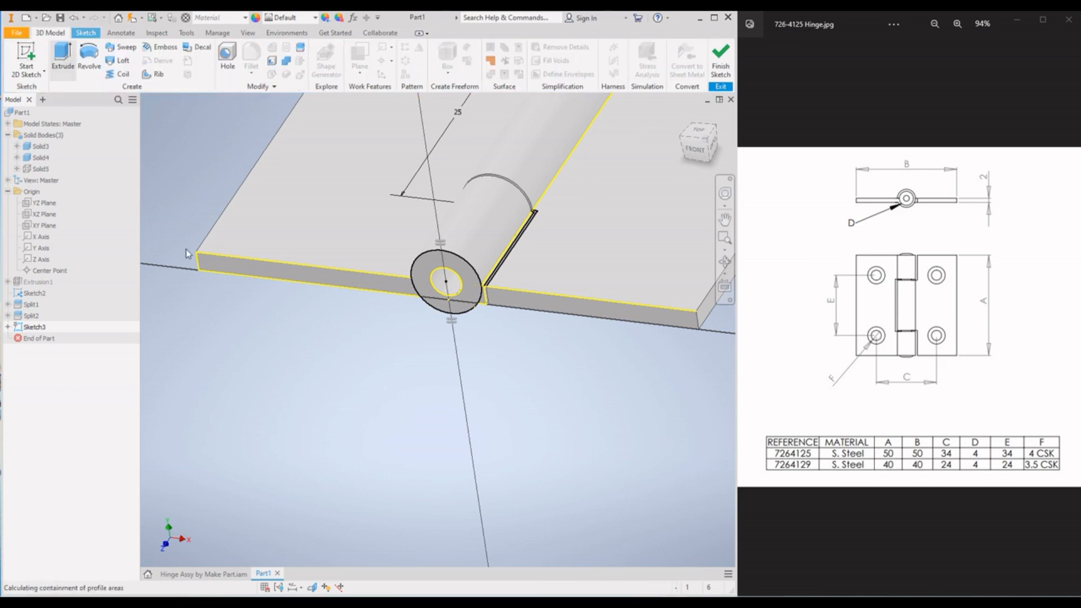
scroll(514, 253, up, 6)
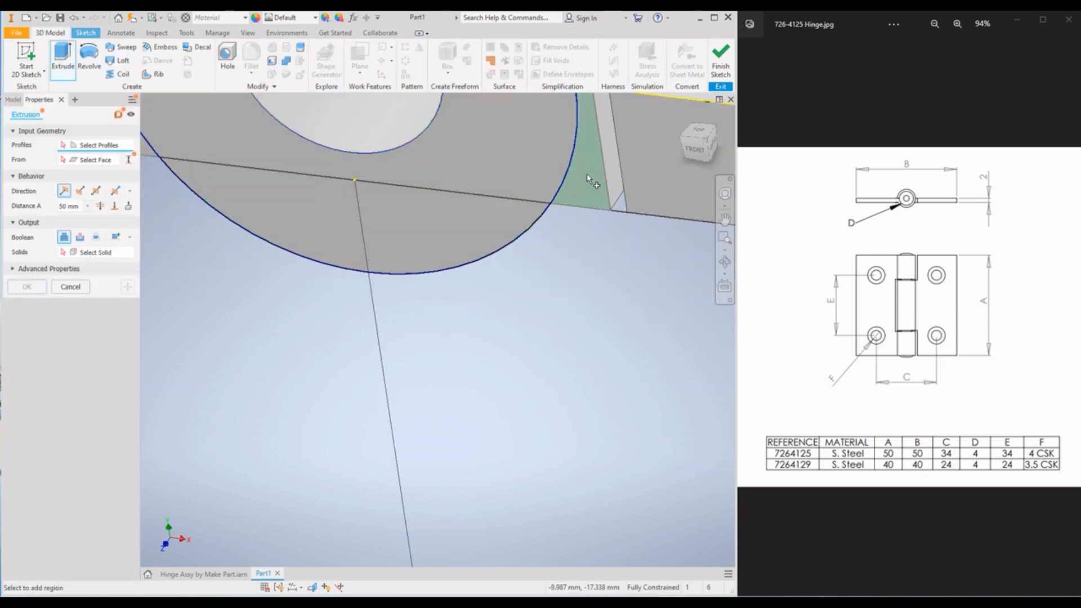
scroll(589, 171, down, 2)
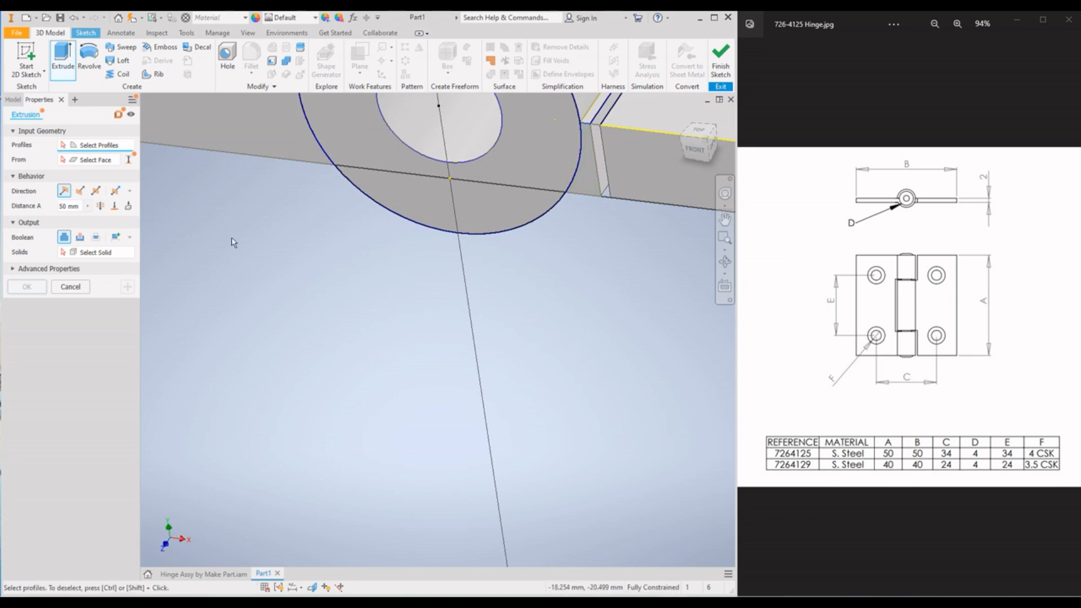
click(83, 145)
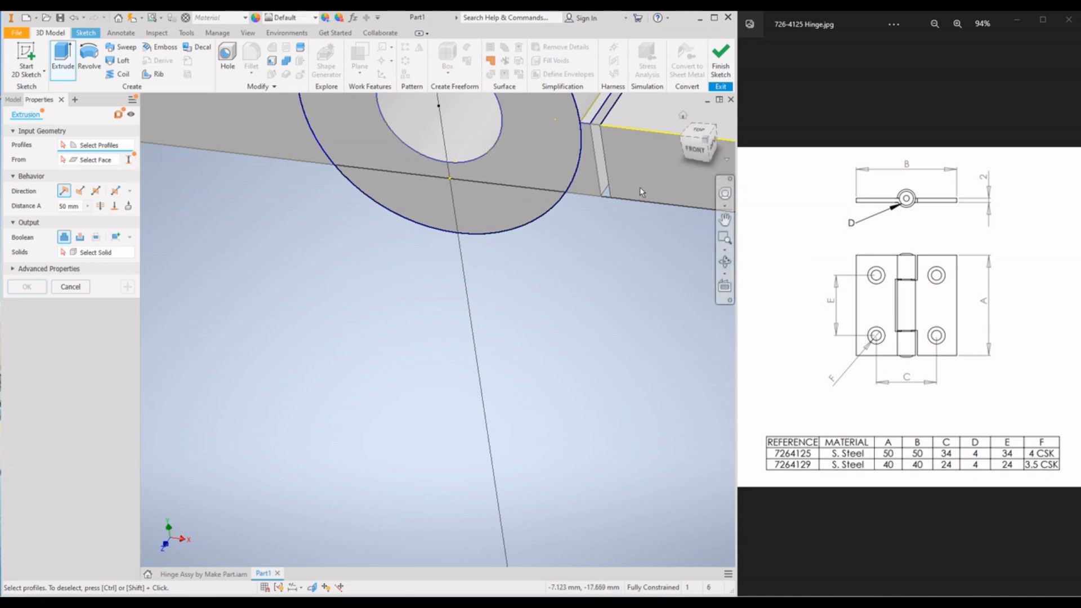
click(591, 181)
scroll(550, 313, down, 5)
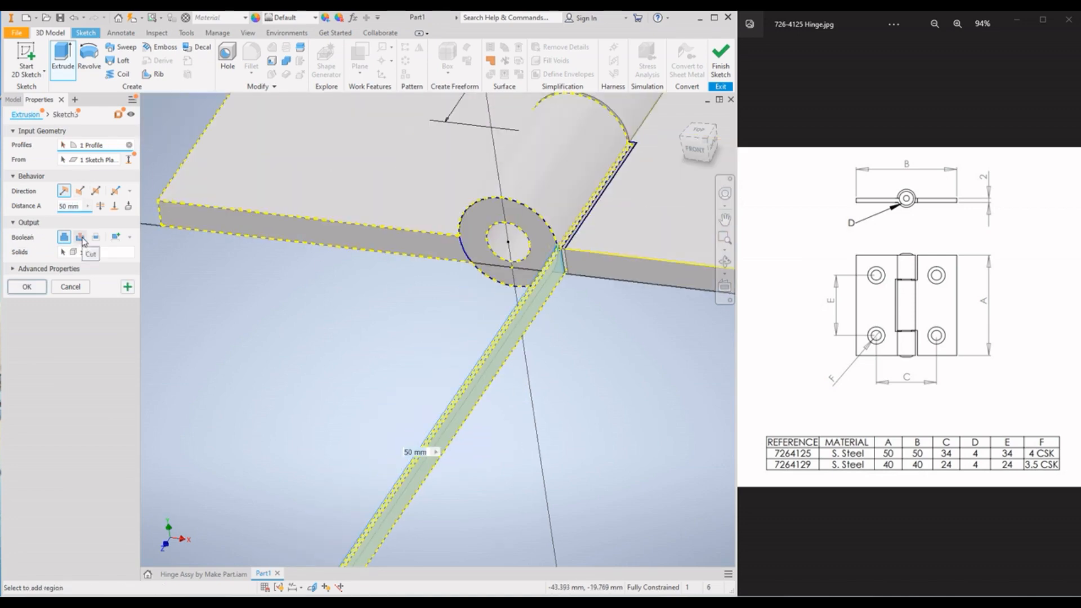
click(81, 236)
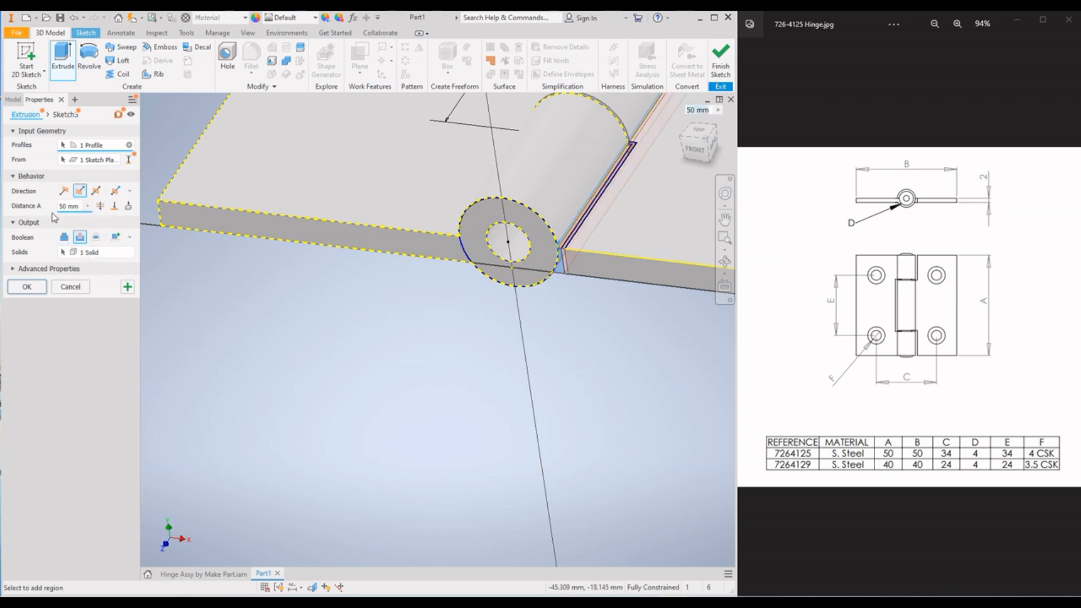
click(115, 206)
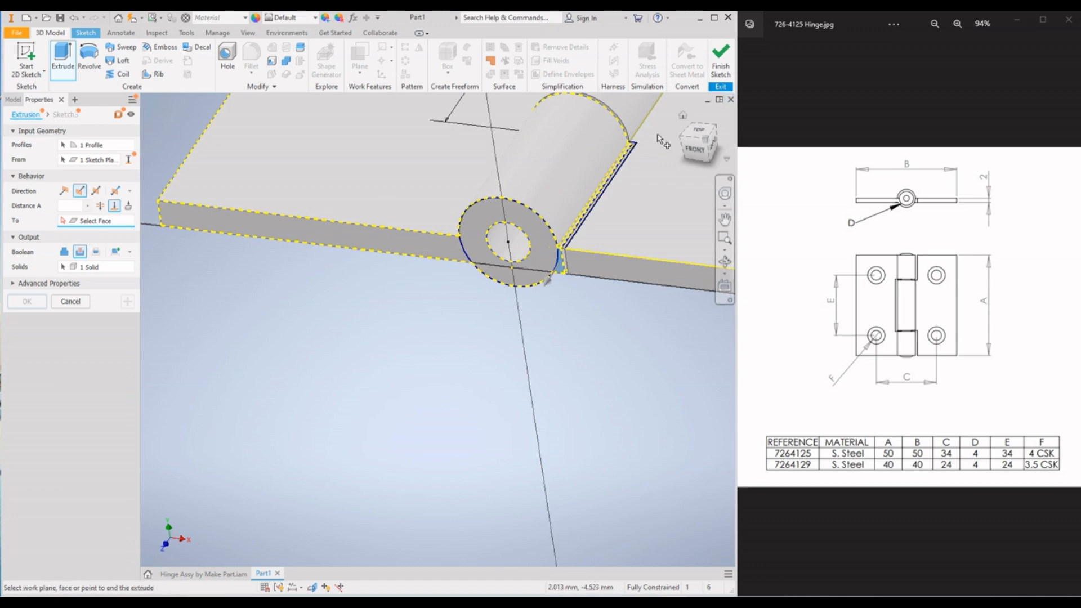
scroll(630, 148, up, 8)
scroll(530, 178, down, 5)
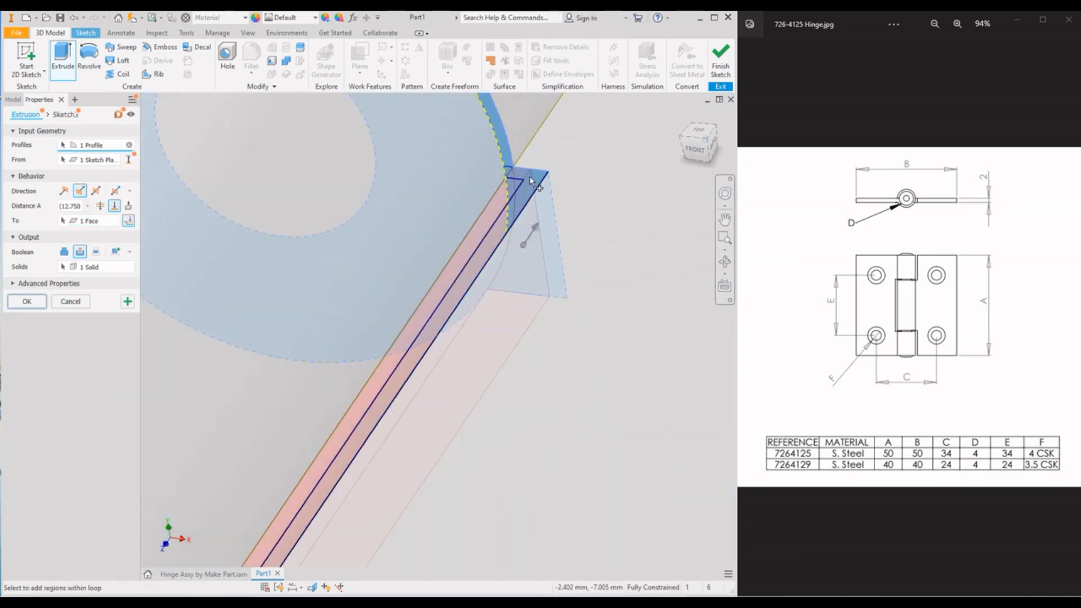
scroll(529, 133, down, 5)
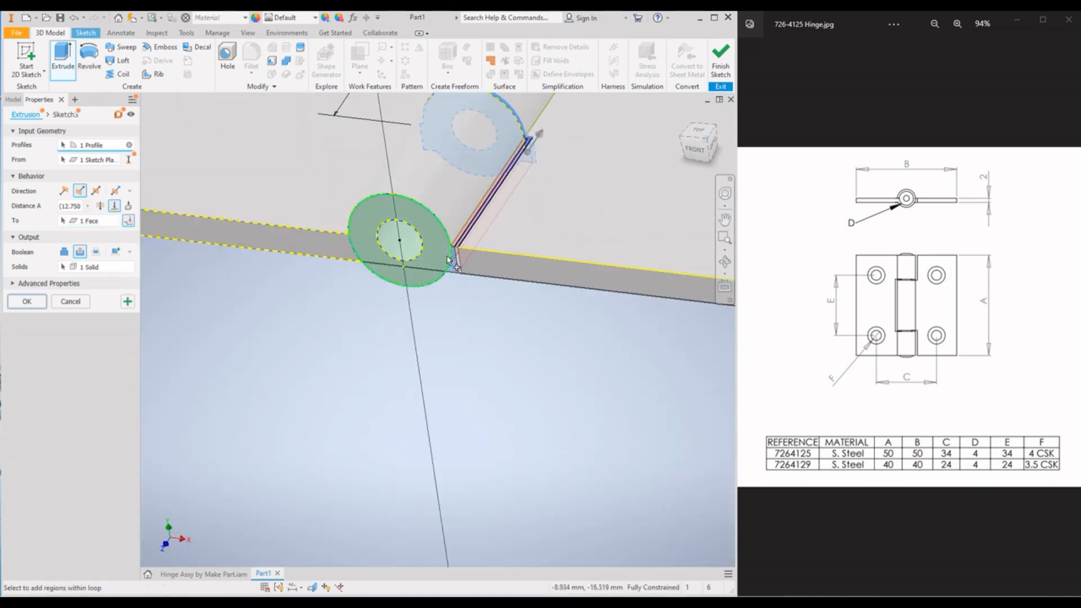
click(25, 305)
Examine the trimmed knuckle end and compare it with the untrimmed knuckle at the opposite end of the hinge
scroll(498, 332, down, 6)
shift+middle_drag(497, 314, 466, 320)
scroll(602, 267, up, 5)
scroll(602, 268, down, 5)
shift+middle_drag(585, 271, 475, 319)
scroll(629, 236, up, 6)
scroll(628, 237, down, 5)
scroll(641, 232, down, 4)
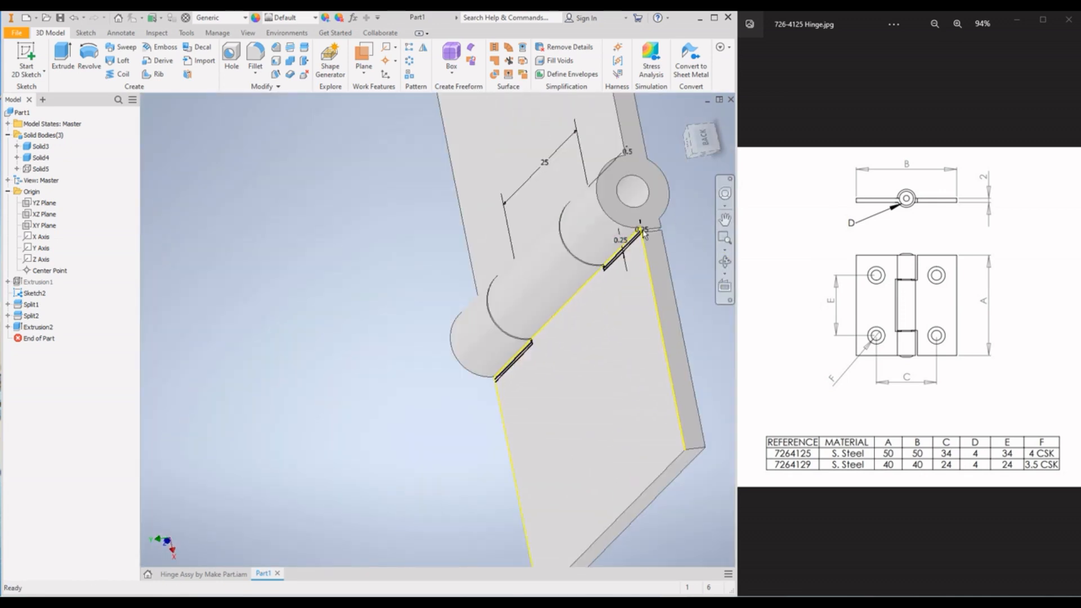
Mirror the knuckle corner cut about the XY origin plane, applied to the same leaf body, to trim the opposite end knuckle
click(421, 50)
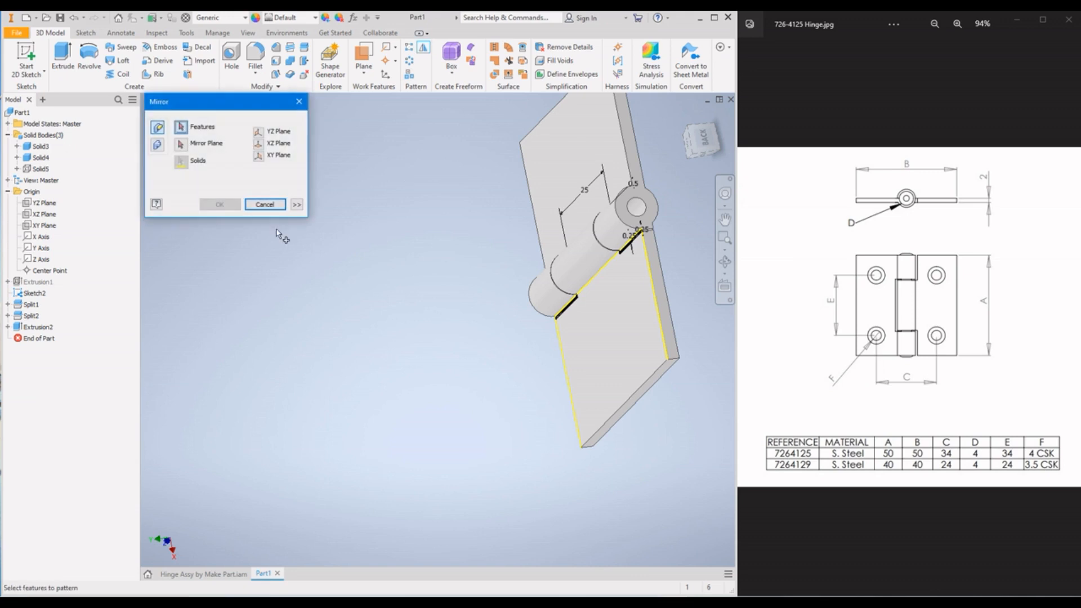
click(46, 333)
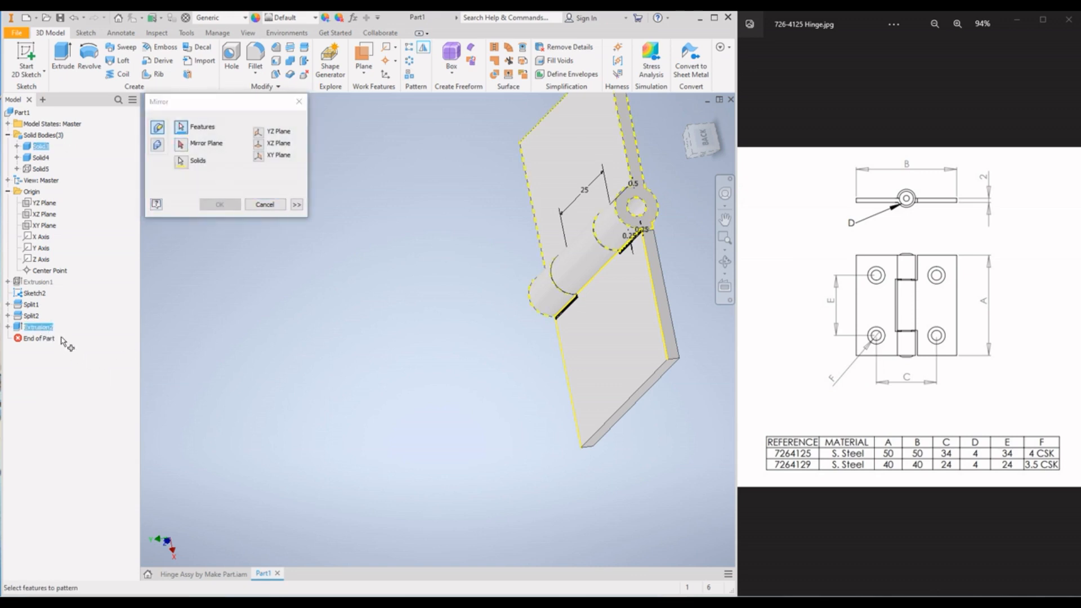
shift+middle_drag(401, 315, 434, 285)
key(F6)
click(181, 146)
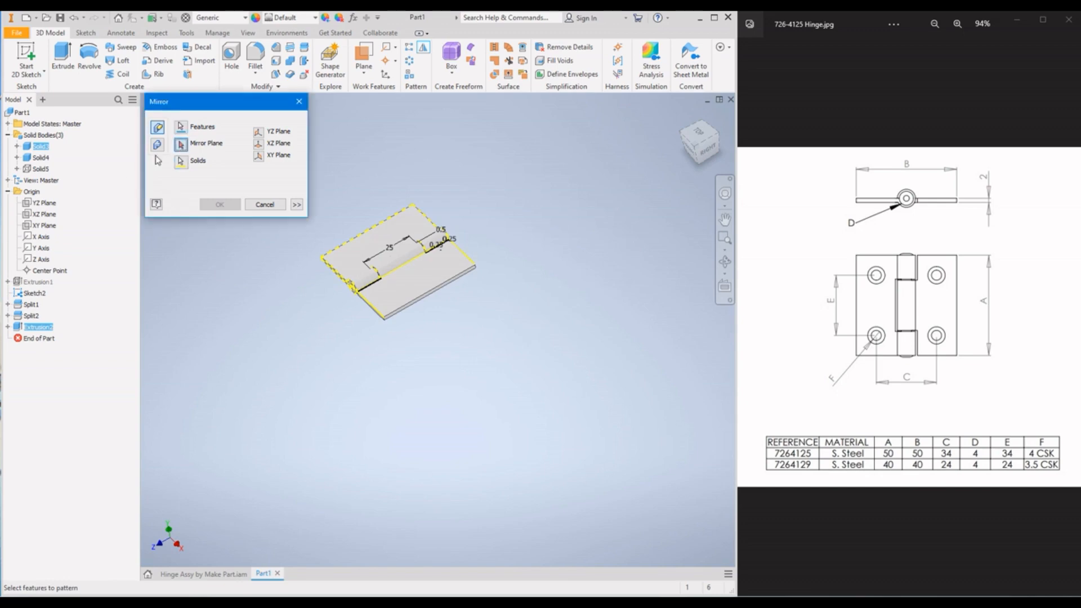
click(45, 225)
scroll(491, 250, down, 3)
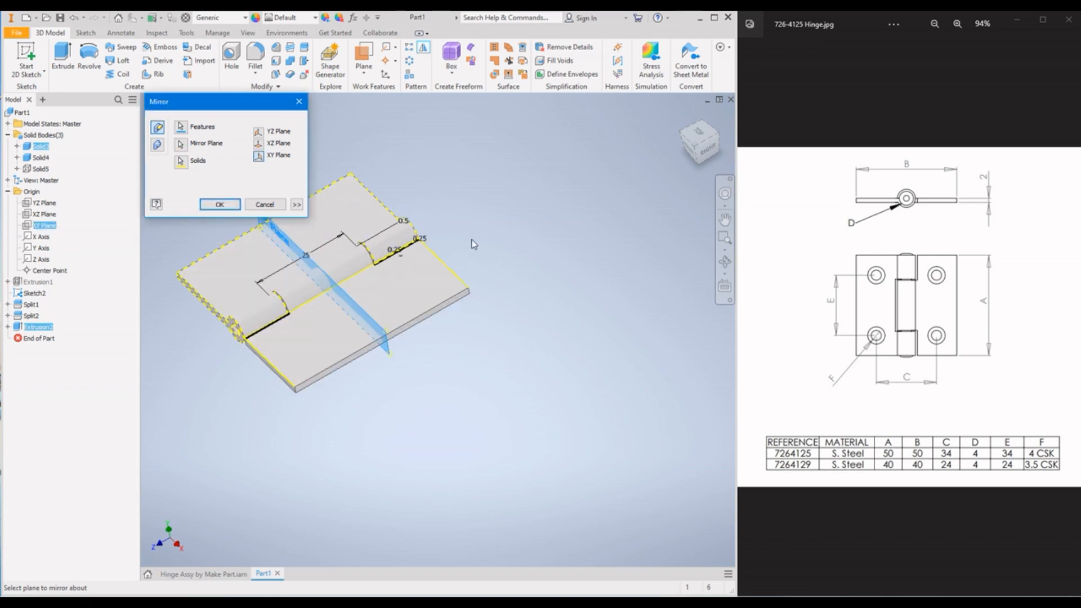
shift+middle_drag(473, 236, 418, 270)
scroll(371, 275, down, 6)
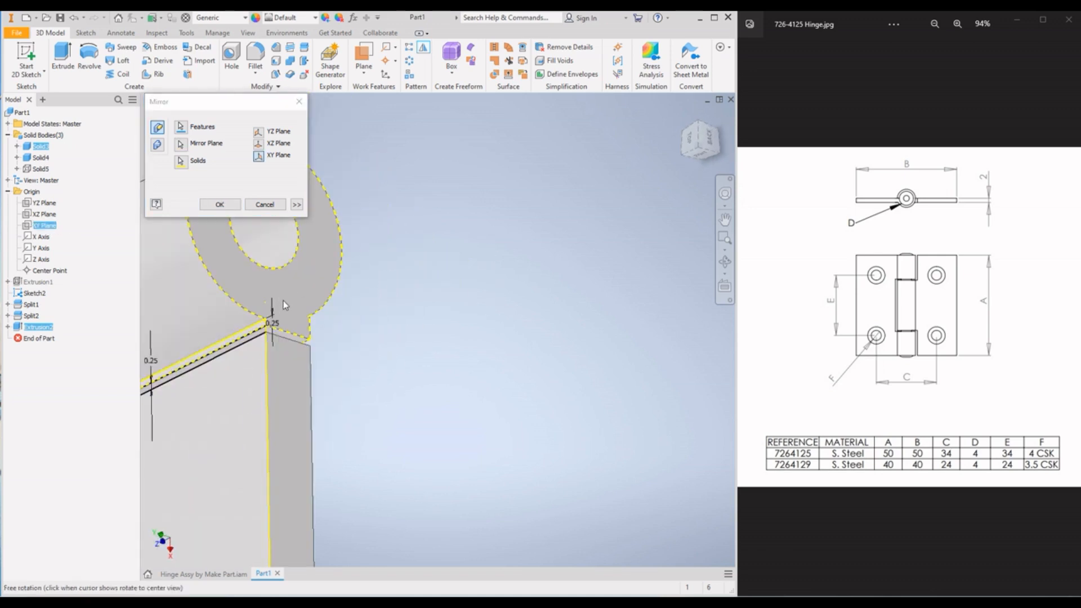
scroll(517, 271, up, 5)
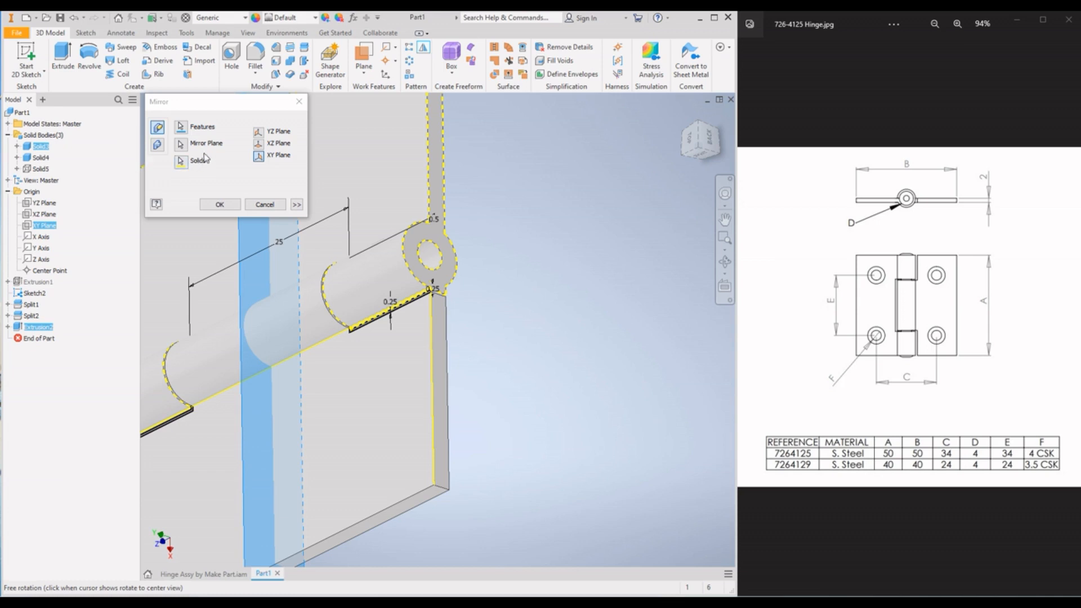
scroll(499, 281, down, 5)
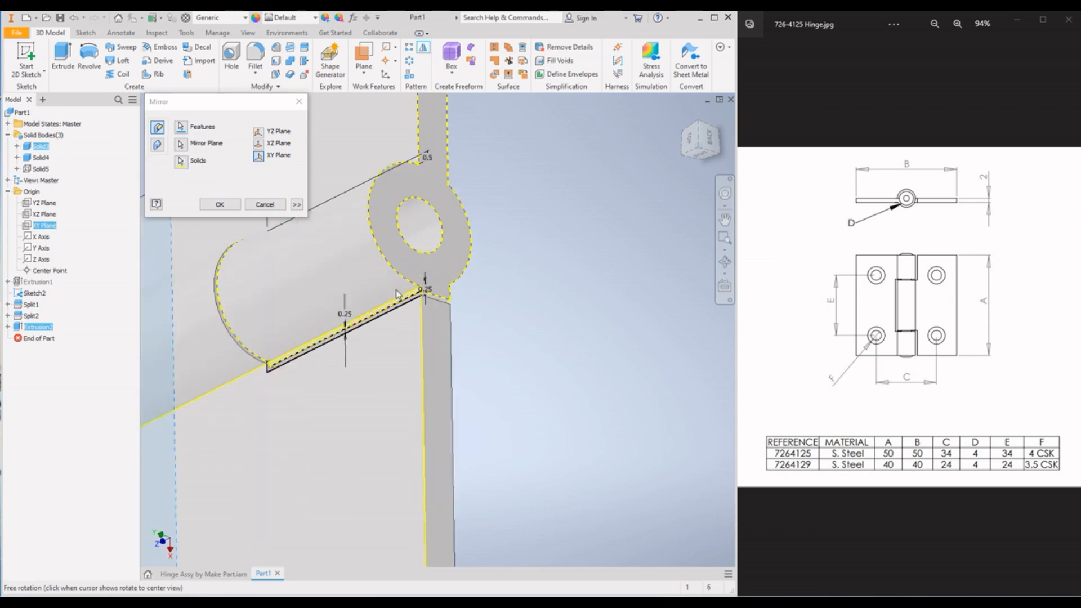
scroll(496, 291, up, 6)
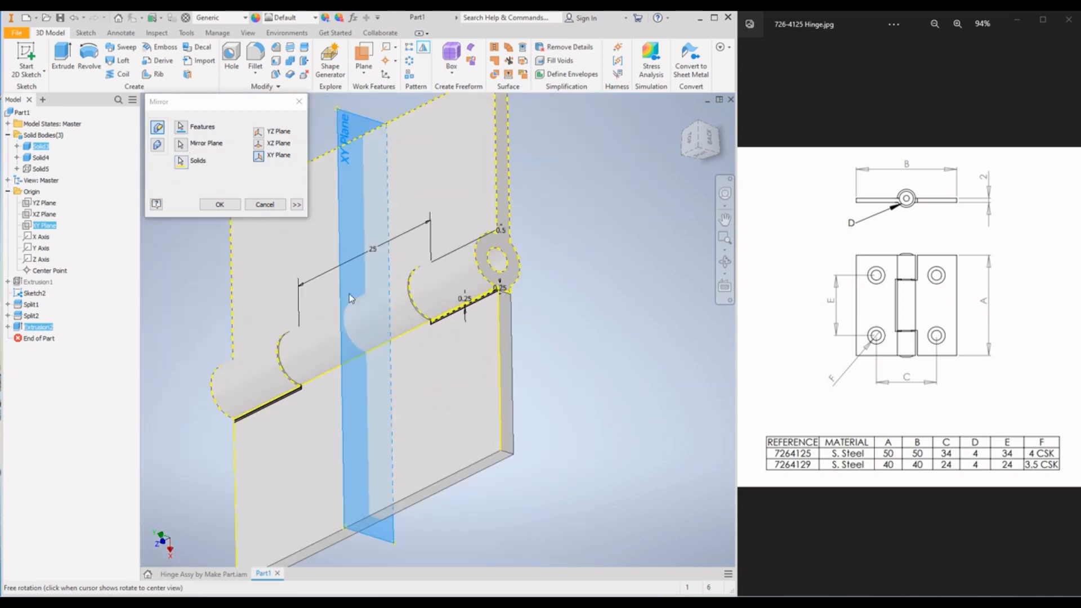
click(218, 206)
Examine the mirrored corner trim on the end knuckles and how both ends clear the adjoining leaf
scroll(470, 303, down, 3)
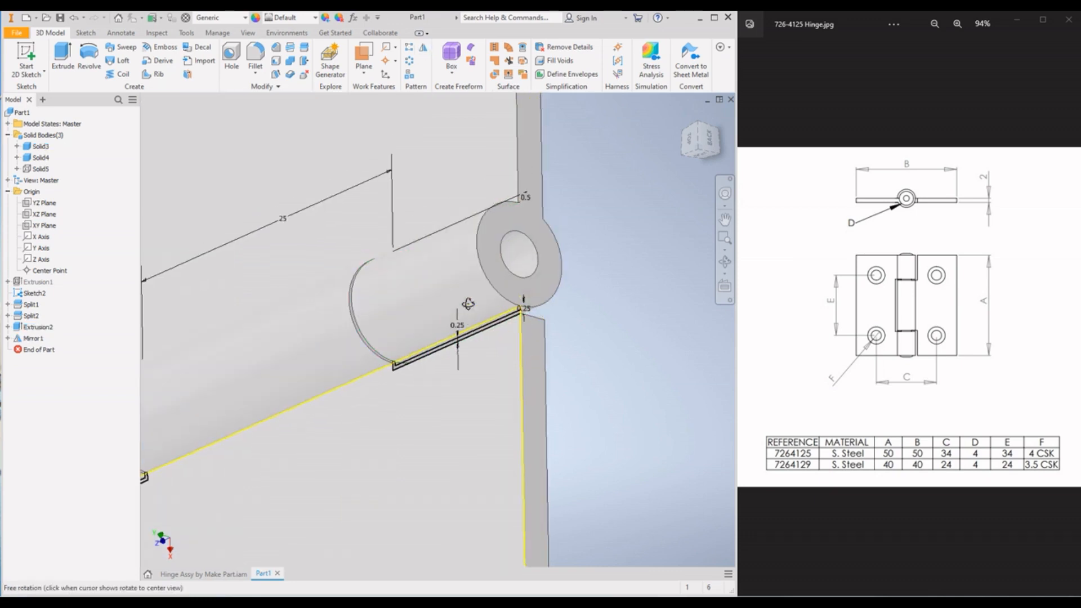
shift+middle_drag(470, 302, 456, 313)
scroll(456, 312, up, 7)
scroll(439, 314, down, 7)
shift+middle_drag(516, 292, 572, 251)
scroll(501, 252, down, 5)
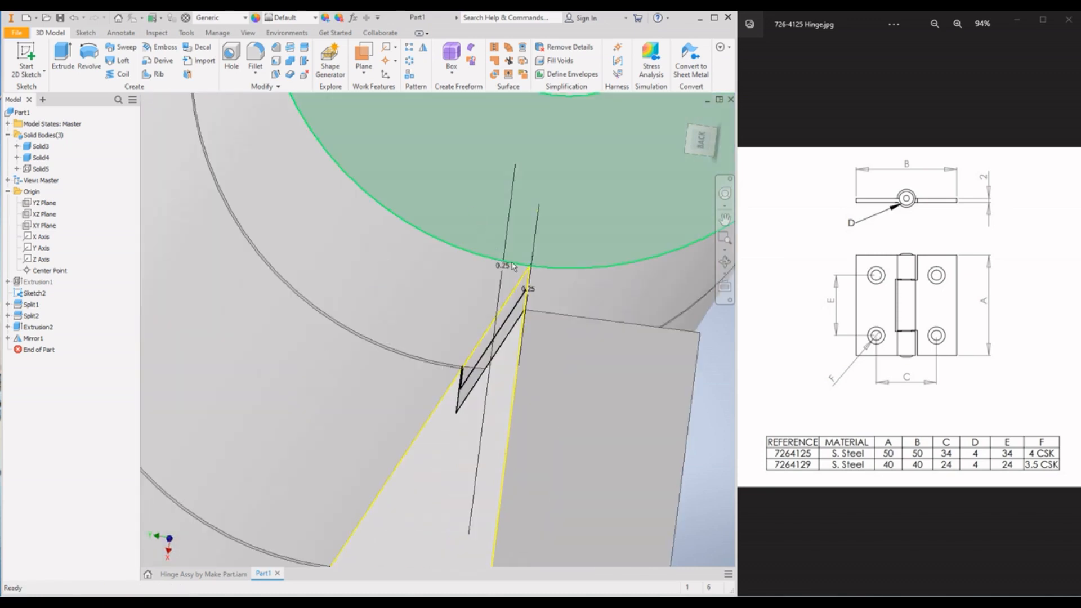
scroll(501, 253, up, 5)
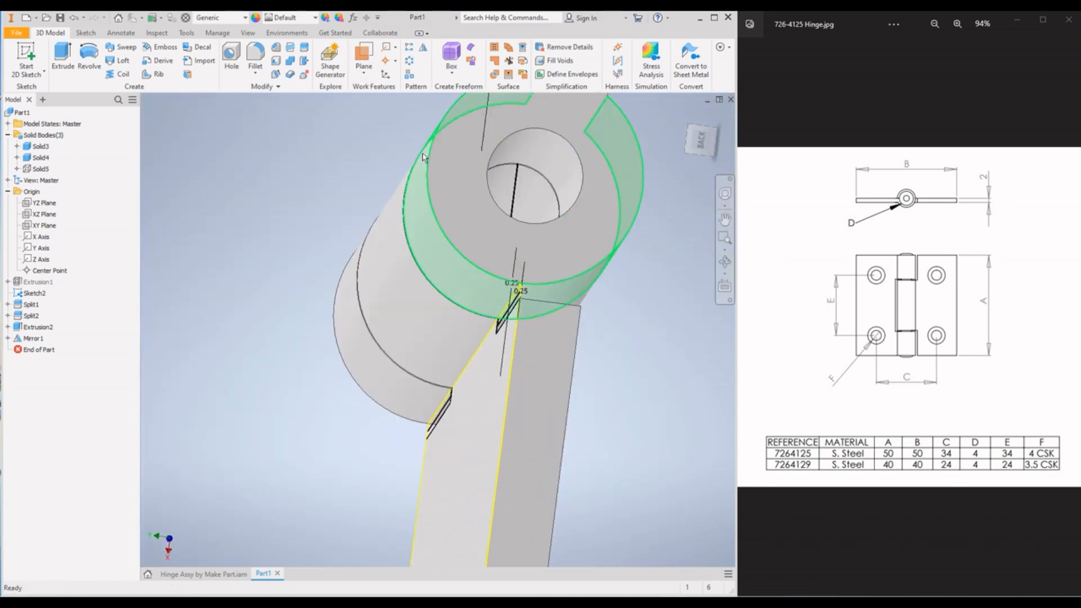
scroll(474, 321, up, 4)
shift+middle_drag(428, 275, 509, 261)
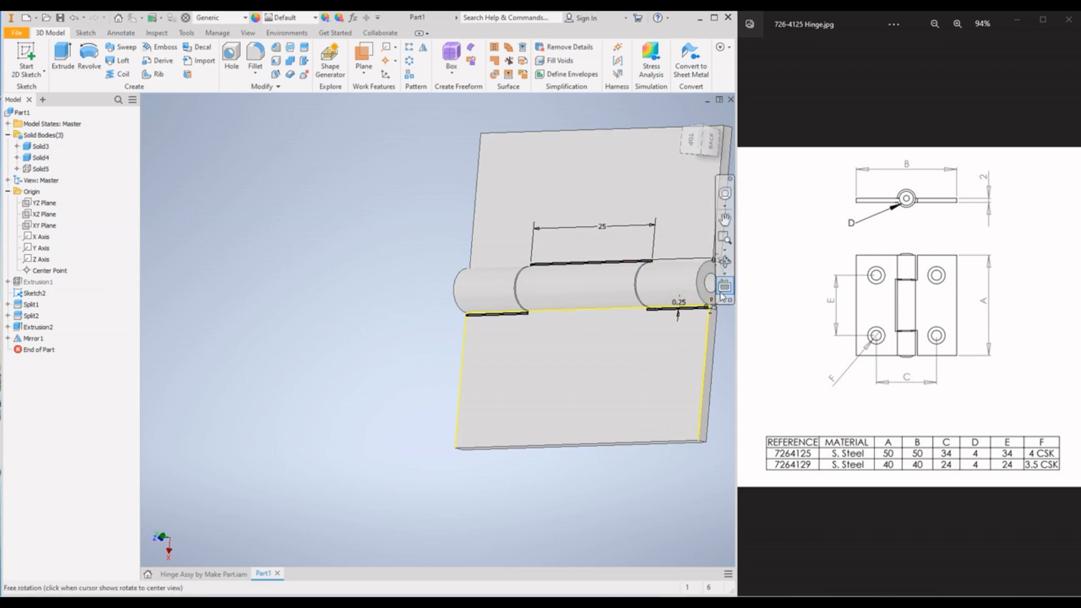
scroll(531, 286, down, 3)
scroll(467, 274, up, 5)
Examine the front end of the hinge and the leftover corner material beside the middle knuckle along the clearance gap
shift+middle_drag(468, 277, 397, 290)
scroll(397, 290, down, 6)
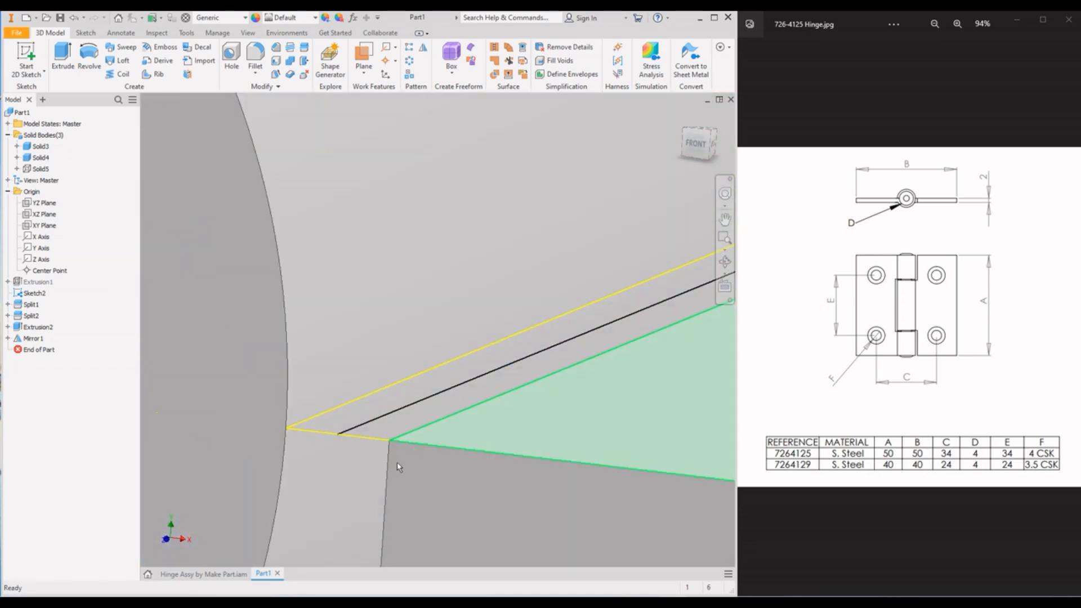
scroll(352, 372, up, 5)
mouse_move(351, 372)
shift+middle_down()
mouse_move(396, 345)
mouse_move(375, 369)
mouse_move(352, 363)
mouse_move(370, 376)
shift+middle_up()
scroll(373, 376, up, 4)
scroll(371, 363, down, 5)
scroll(394, 329, up, 5)
shift+middle_drag(403, 304, 437, 268)
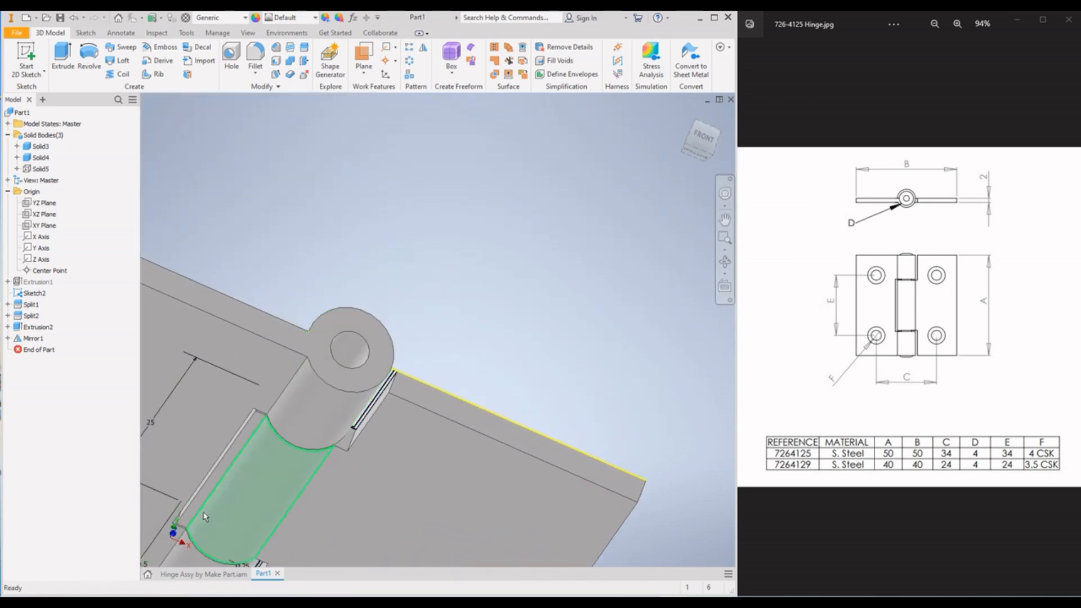
scroll(203, 516, down, 5)
scroll(479, 330, up, 4)
scroll(485, 248, down, 5)
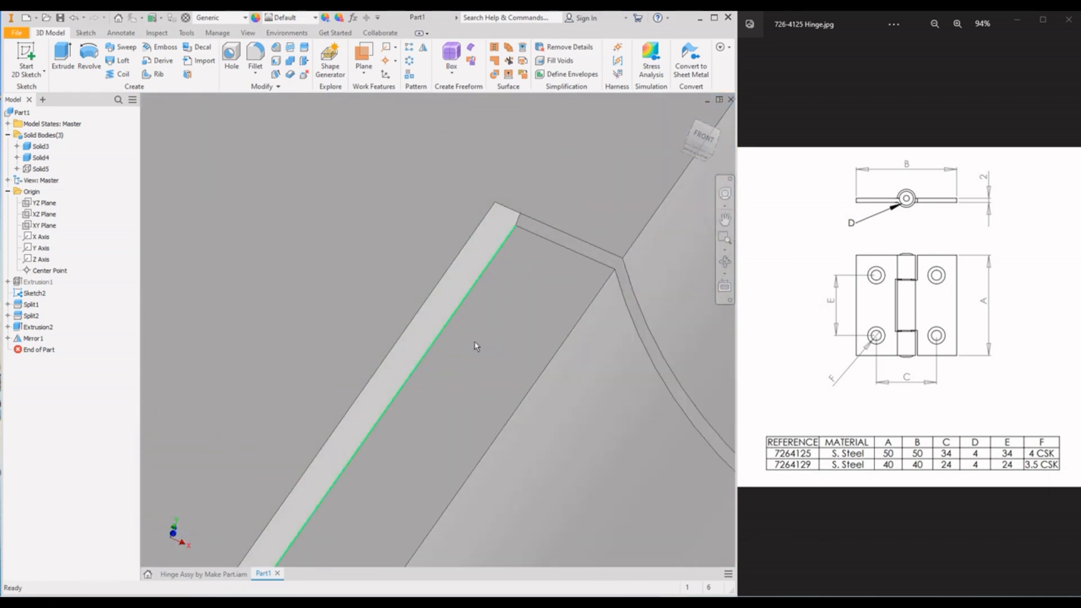
scroll(535, 270, up, 5)
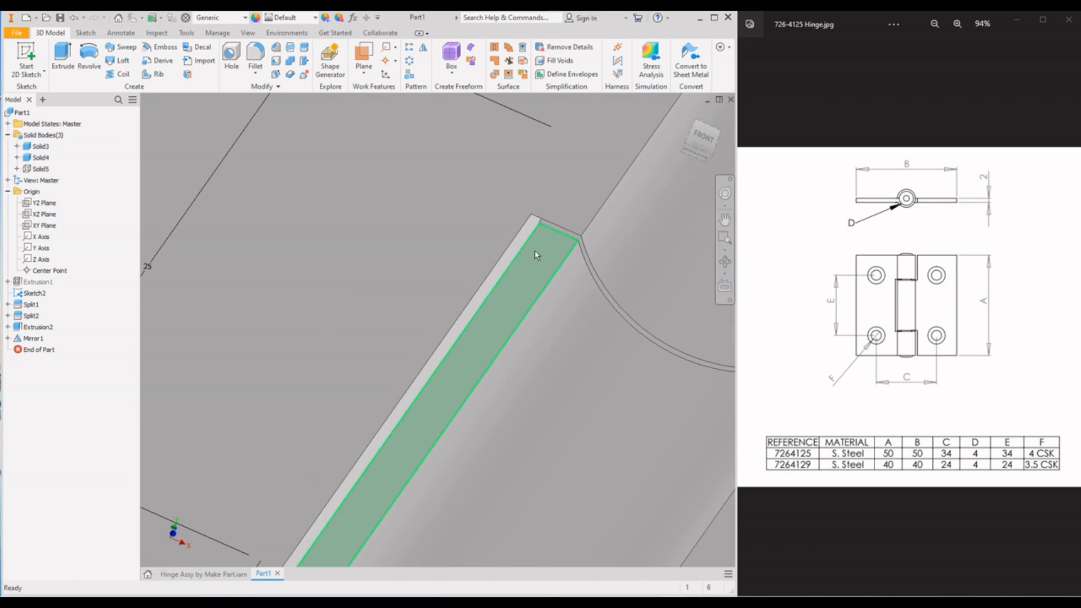
Start a sketch on the end face of the middle knuckle and slice the graphics at the sketch plane
scroll(557, 217, down, 5)
click(575, 161)
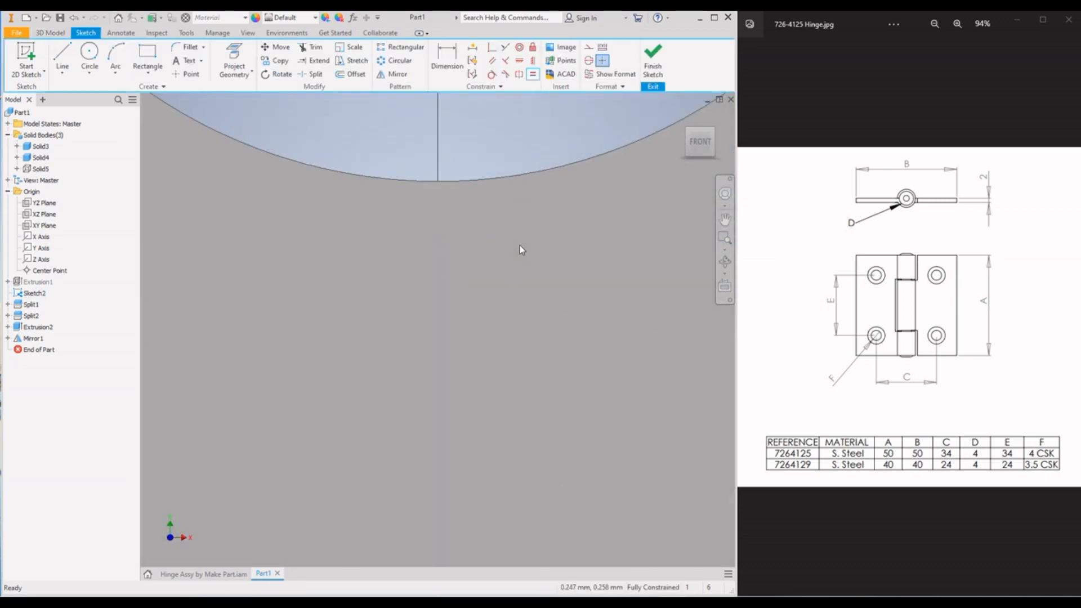
scroll(490, 455, up, 5)
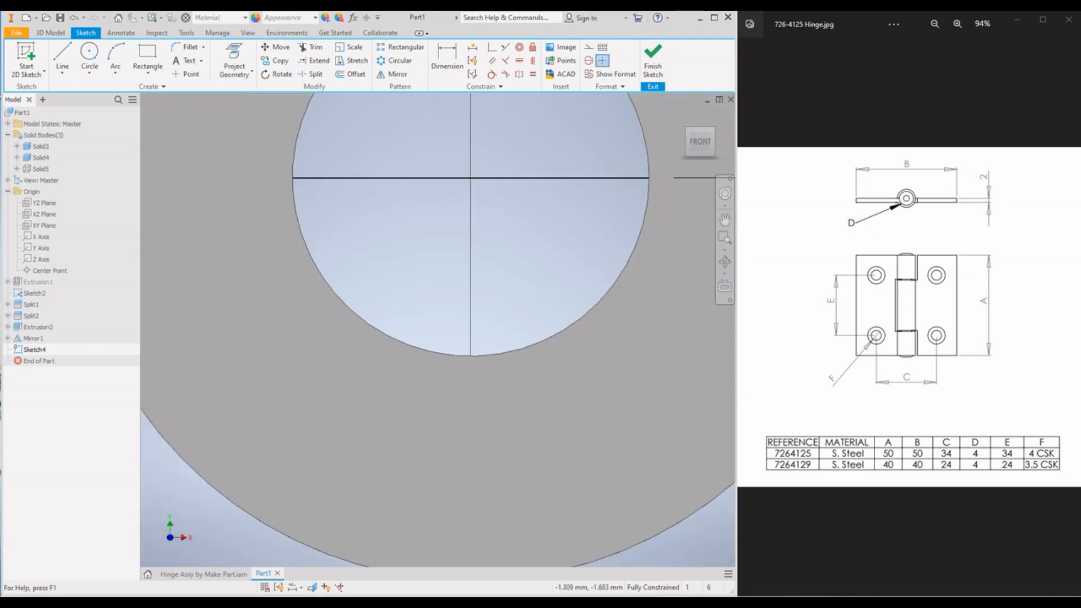
click(313, 587)
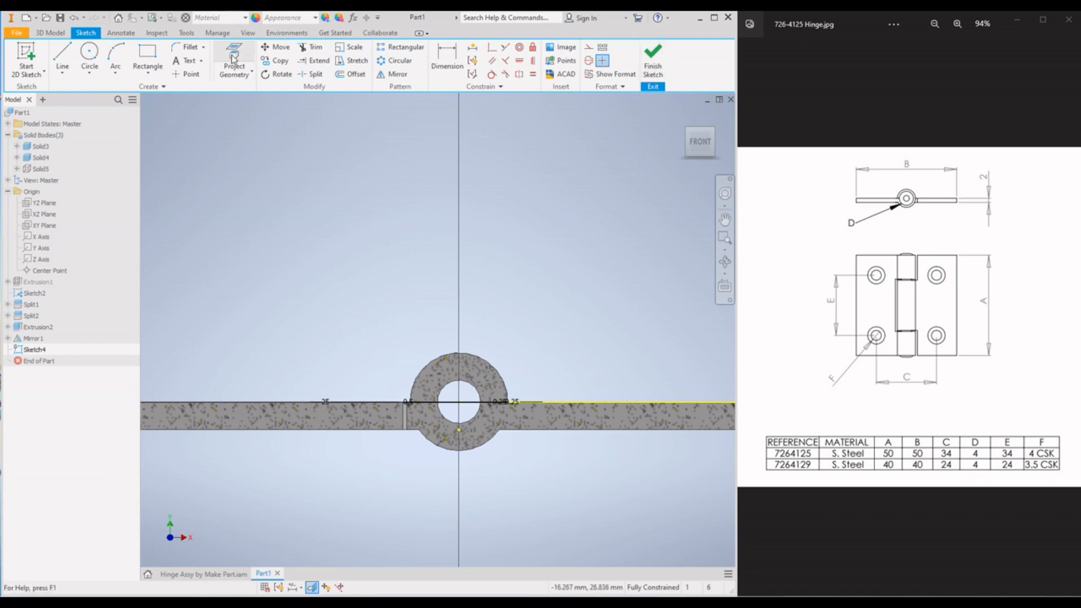
Project the outline of the middle knuckle's end face into the sketch
key(p)
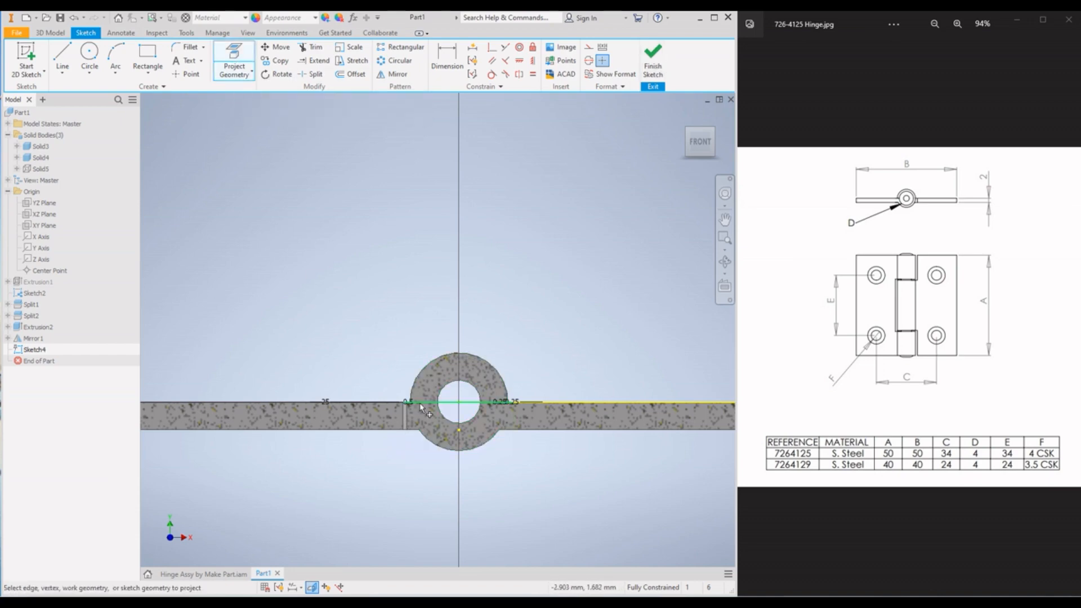
shift+middle_drag(453, 301, 427, 314)
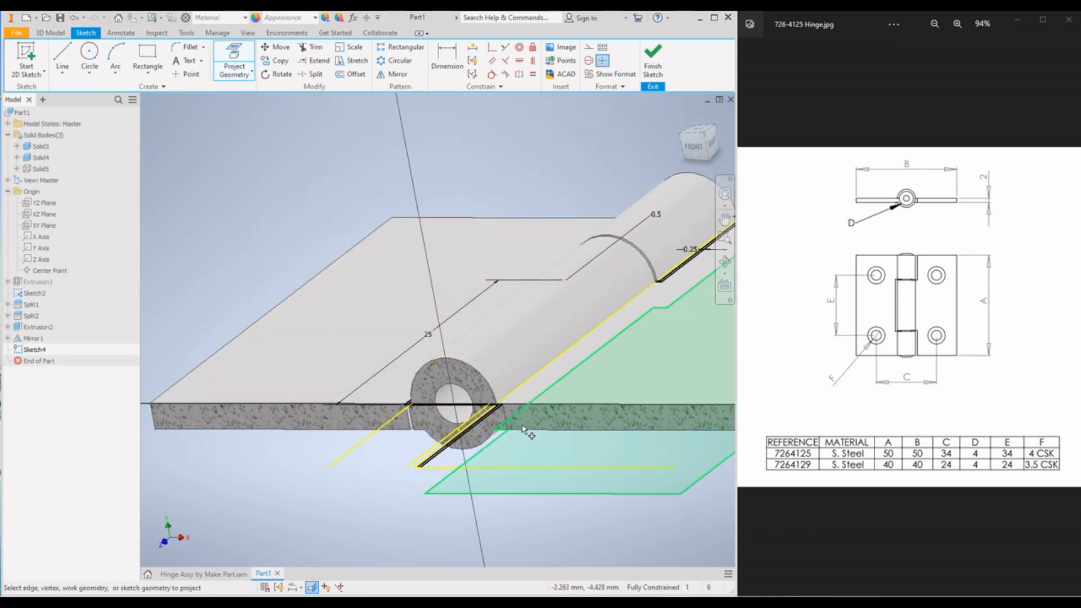
scroll(428, 414, up, 5)
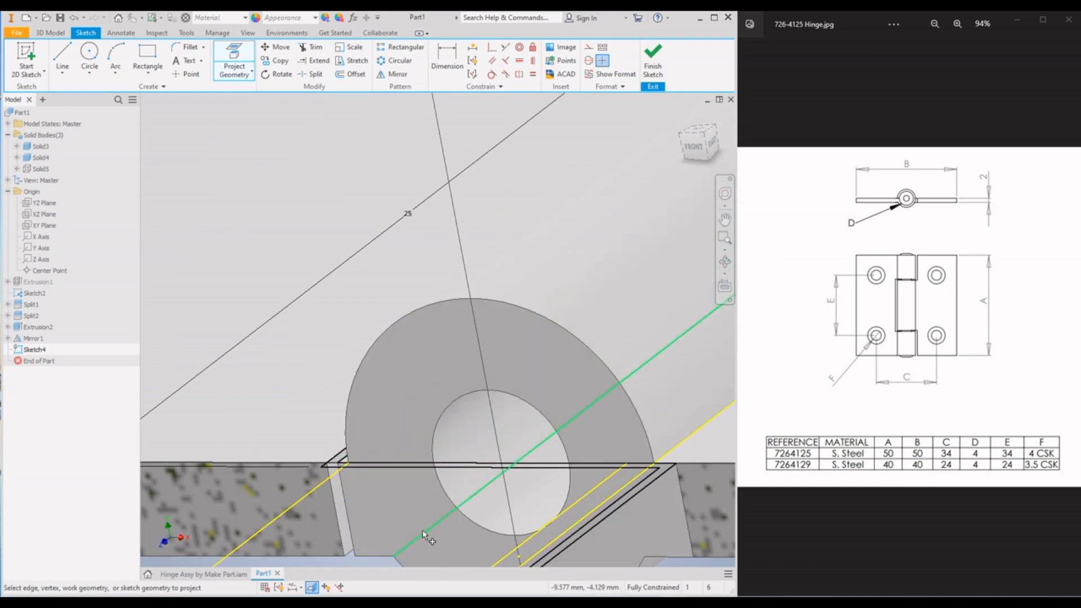
scroll(421, 444, down, 4)
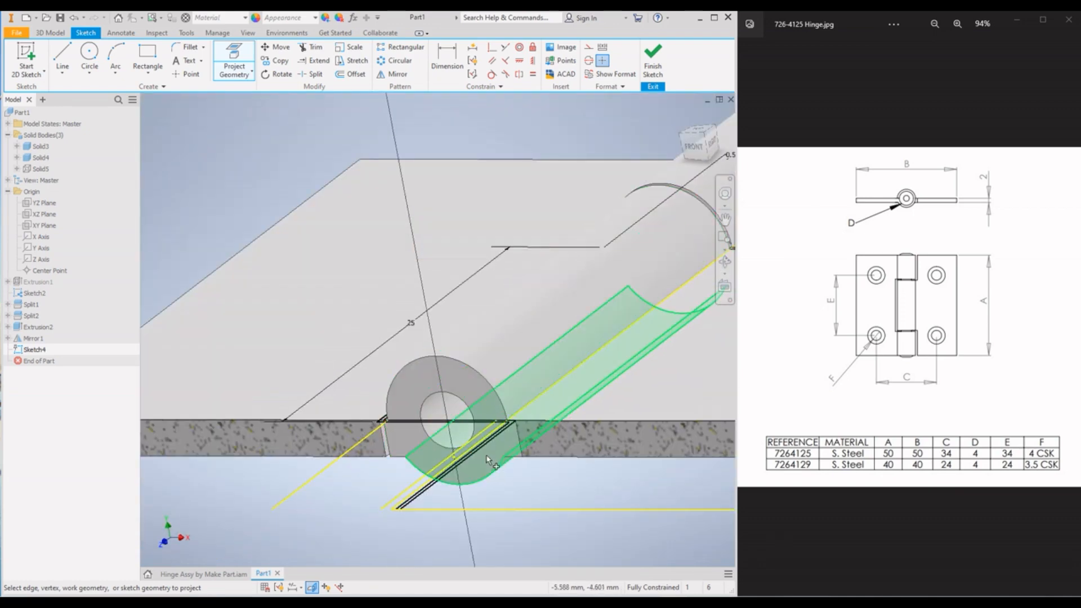
shift+middle_drag(433, 422, 453, 355)
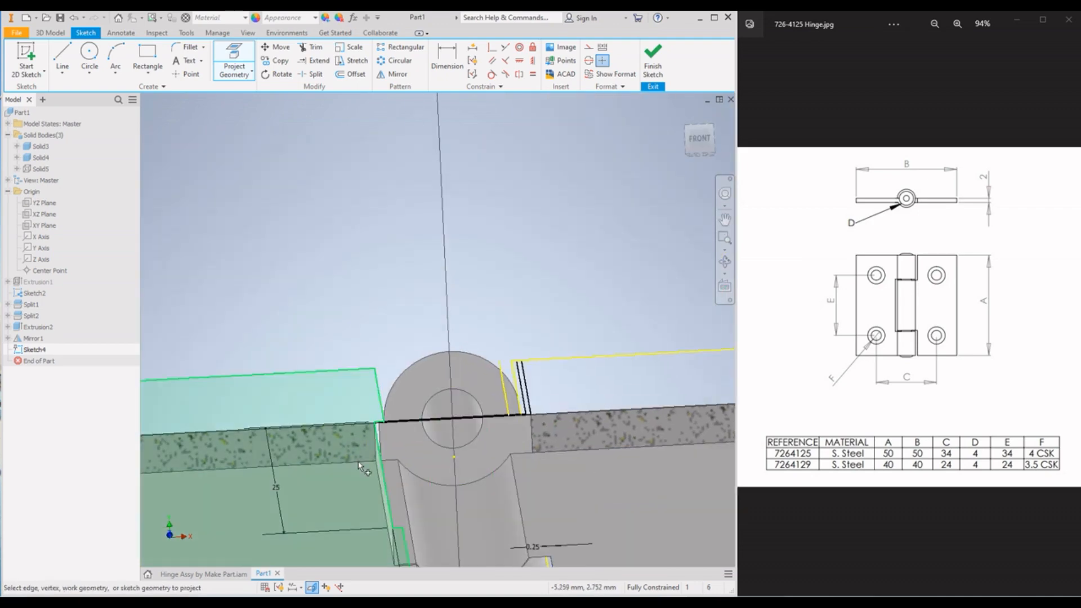
shift+middle_drag(424, 456, 410, 428)
scroll(588, 302, down, 3)
scroll(600, 271, down, 5)
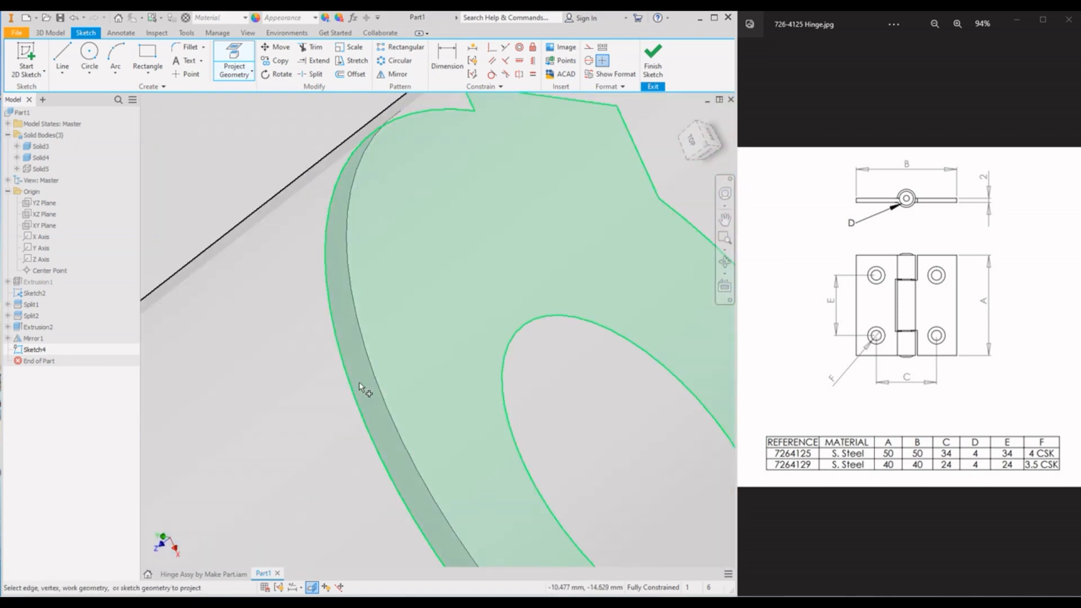
scroll(472, 307, up, 7)
shift+middle_drag(442, 354, 465, 332)
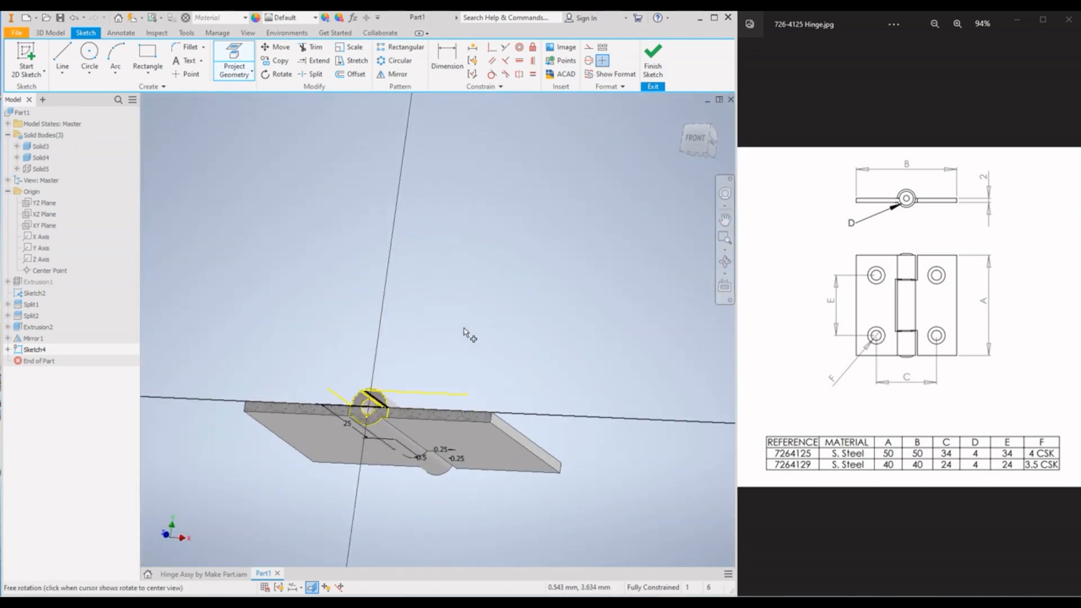
scroll(298, 473, down, 3)
scroll(334, 421, down, 3)
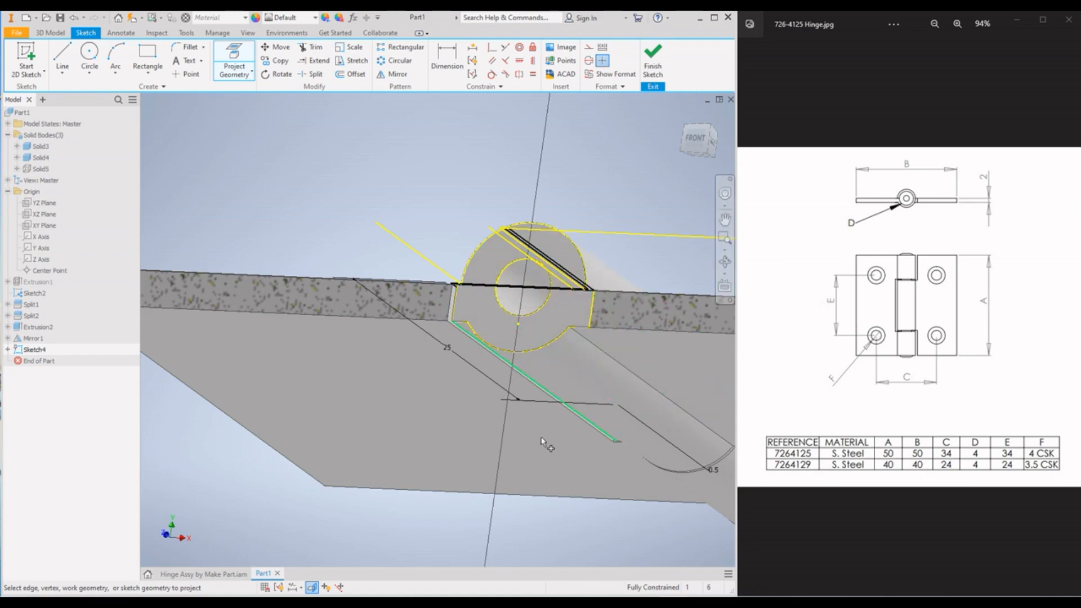
Draw a circle centred on the pin hole and make it equal to the middle knuckle's outer arc
click(90, 54)
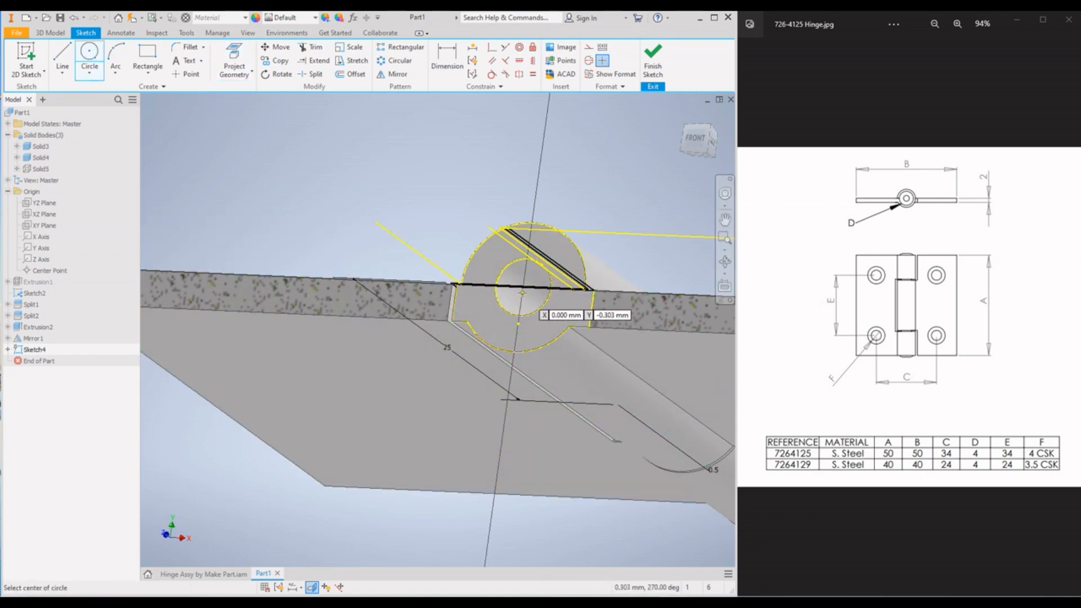
click(524, 287)
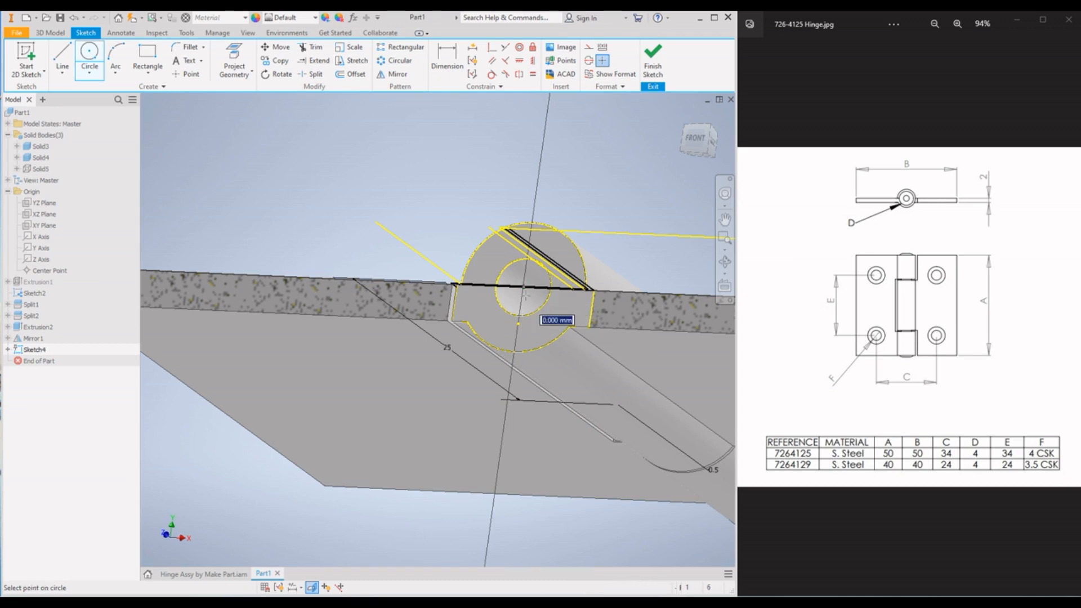
click(542, 332)
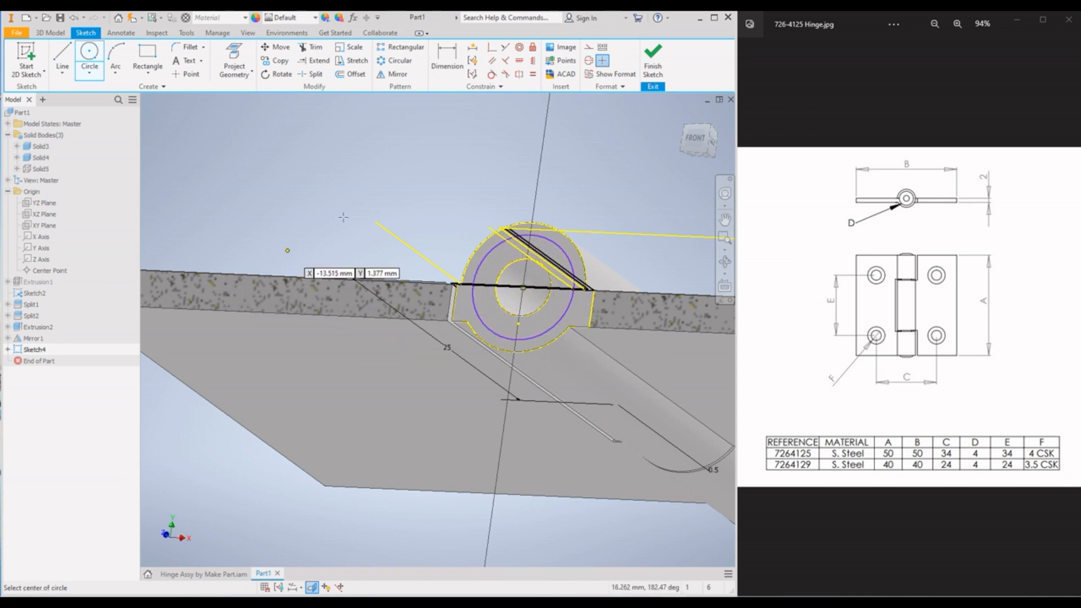
click(533, 75)
click(500, 249)
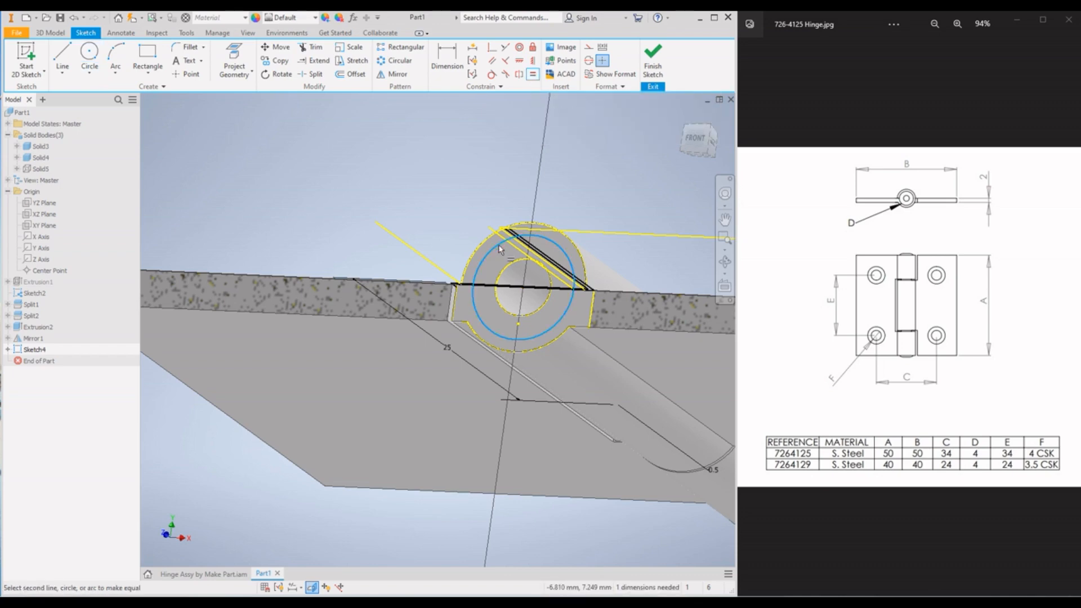
click(487, 243)
Start an extruded cut using the corner profile between the middle knuckle's circle and the adjacent leaf edge
scroll(621, 309, down, 3)
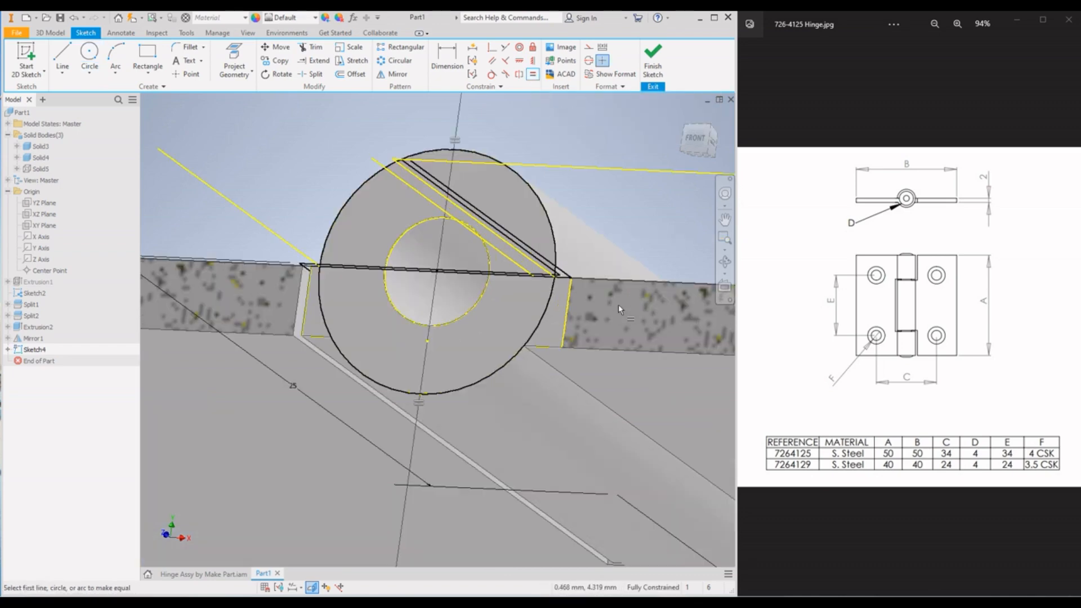
shift+middle_drag(622, 309, 586, 282)
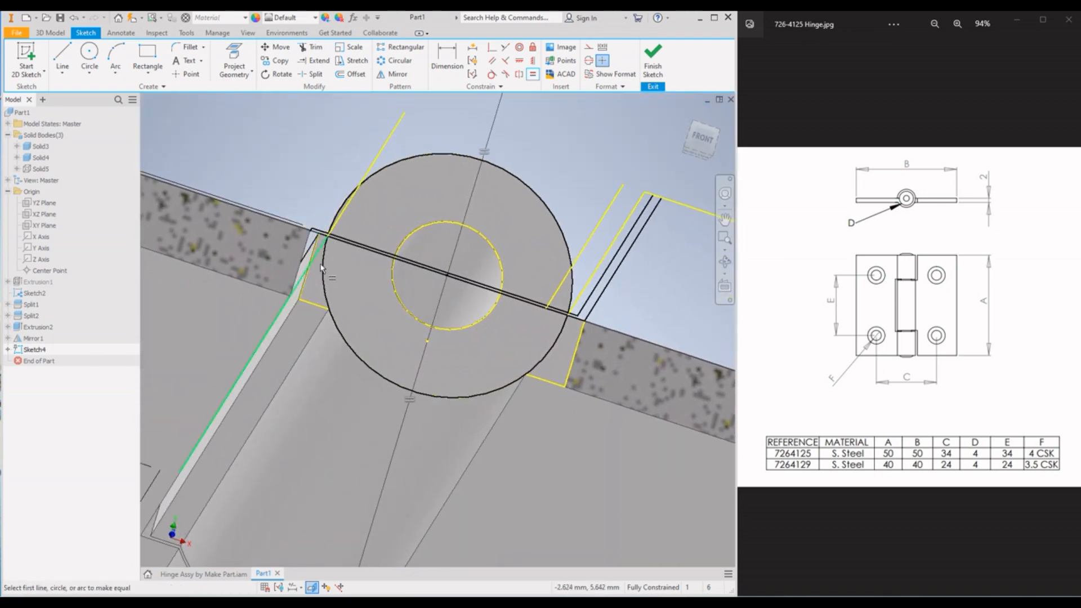
scroll(317, 270, up, 3)
scroll(318, 271, down, 2)
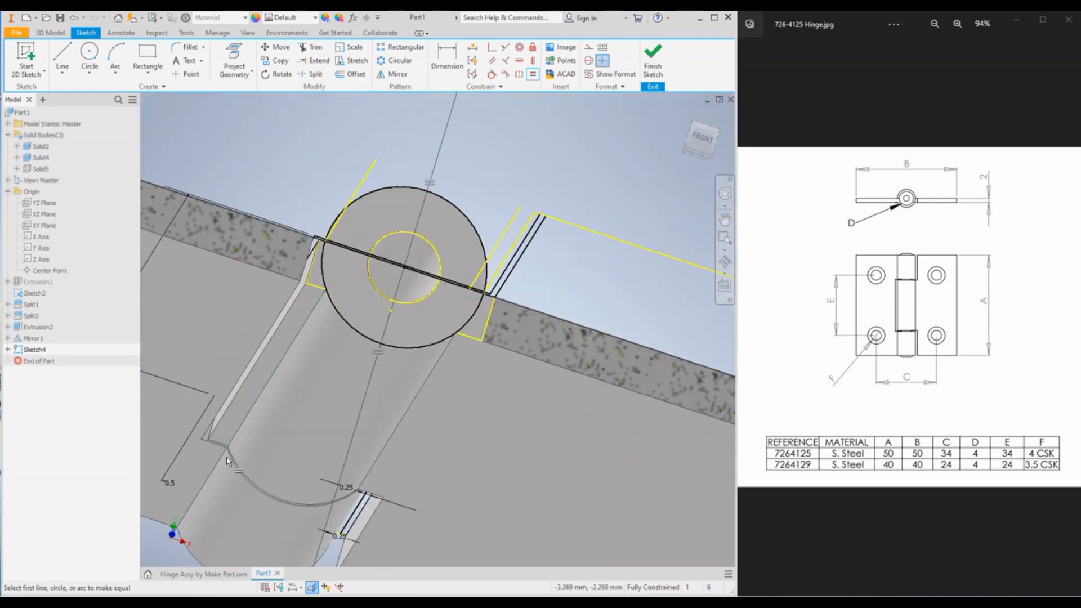
click(54, 34)
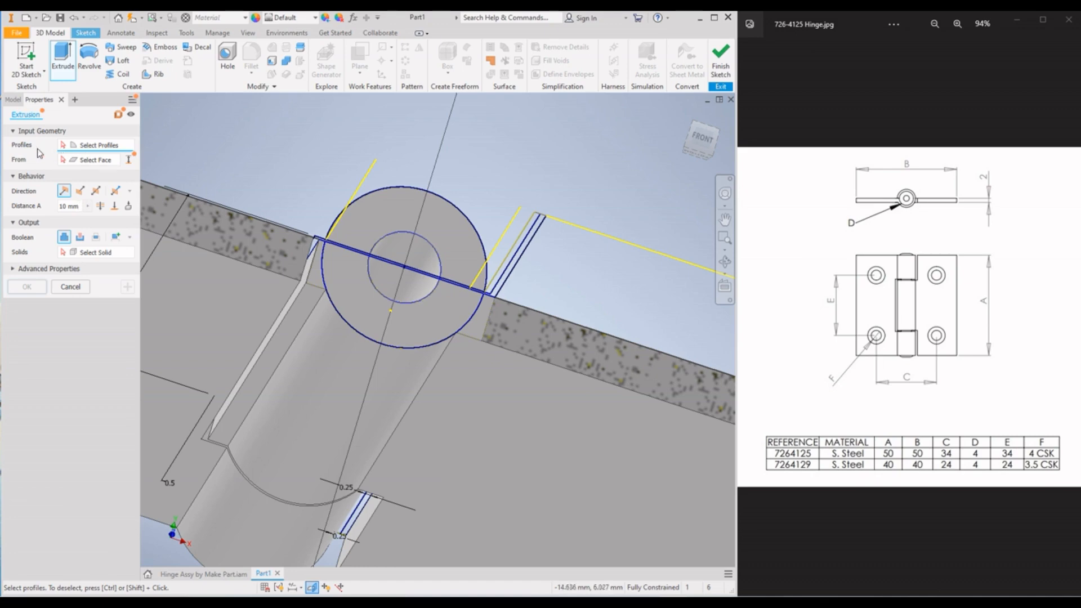
scroll(324, 295, down, 3)
click(307, 263)
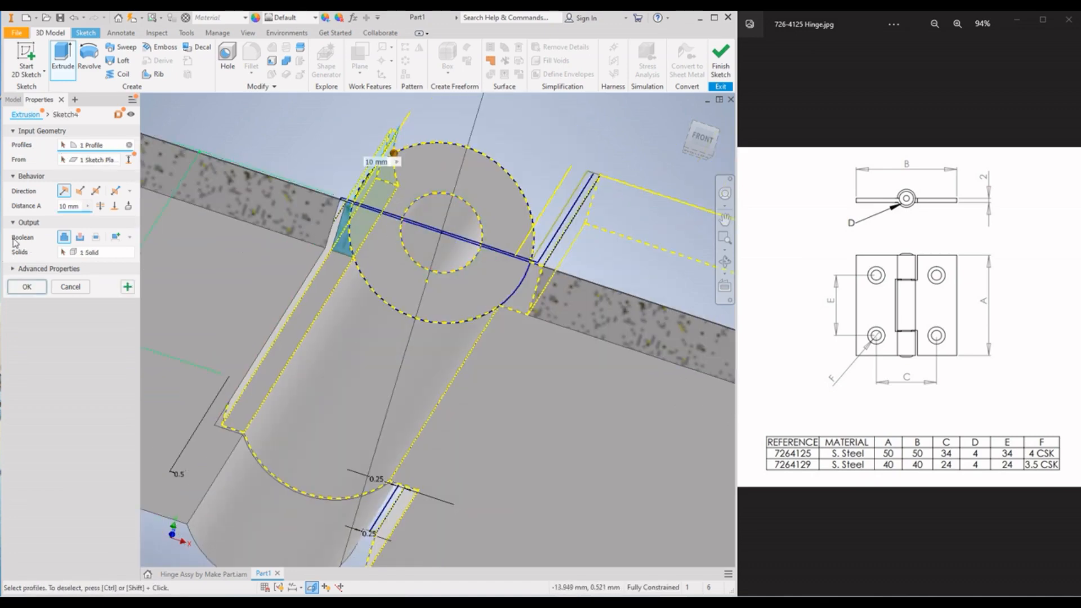
click(80, 237)
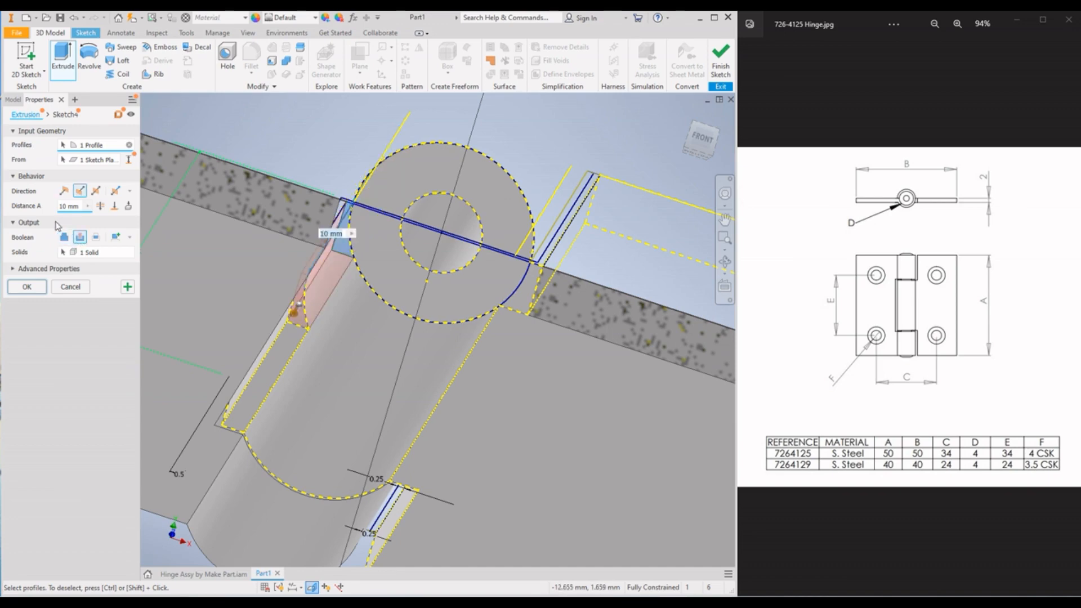
End the corner cut at the wall face at the far end of the knuckle gap and create it
click(113, 206)
scroll(386, 212, up, 3)
scroll(316, 293, down, 6)
click(359, 346)
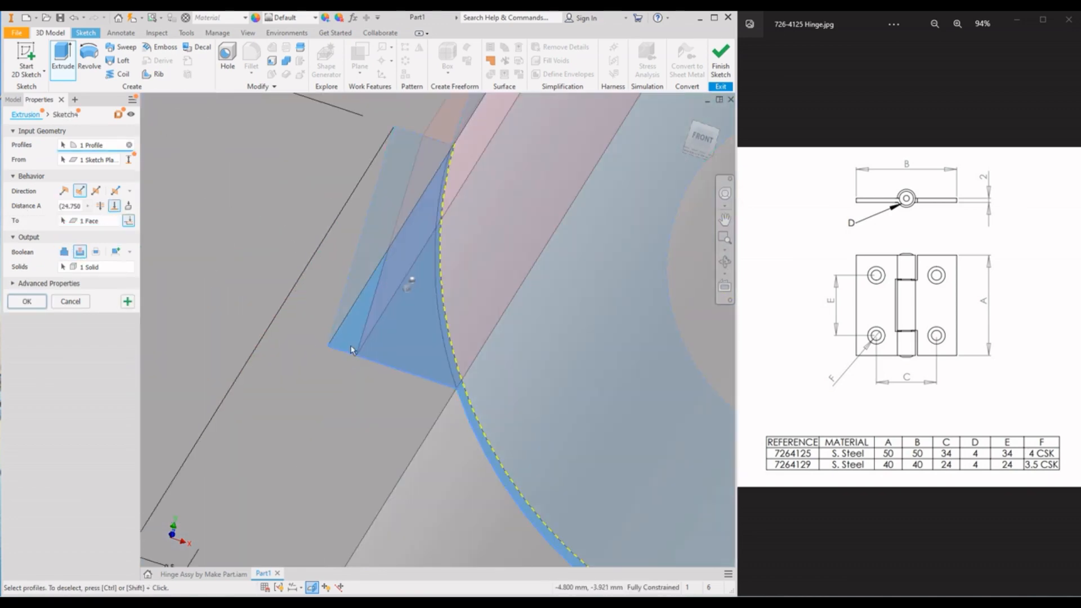
scroll(494, 328, up, 3)
scroll(505, 325, down, 3)
scroll(497, 338, up, 2)
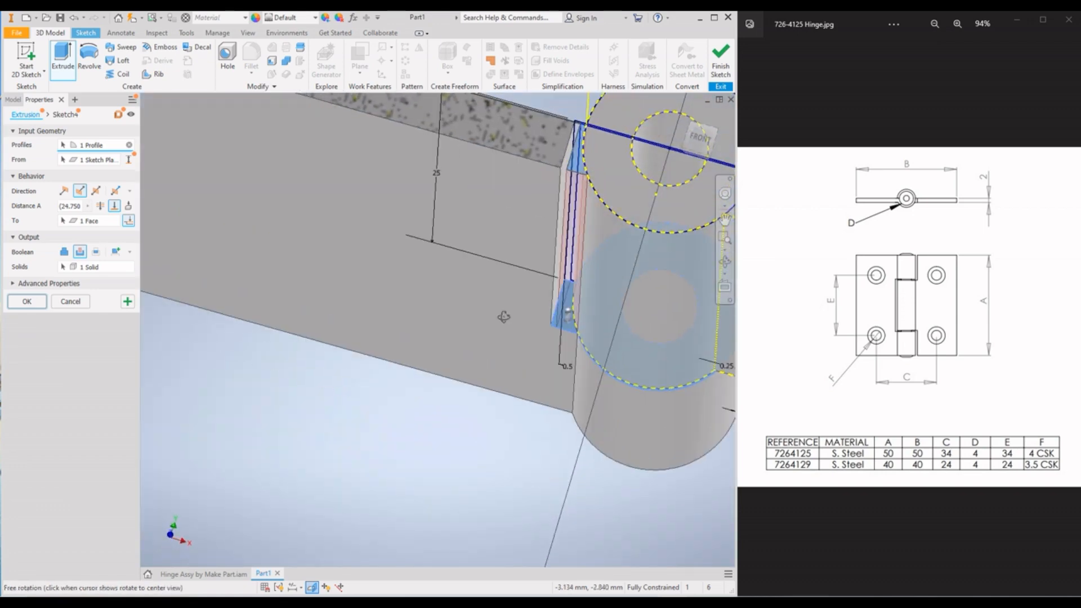
click(27, 302)
Hide Sketch2, which holds the clearance-gap lines and dimensions, and view the hinge from above
scroll(398, 410, up, 6)
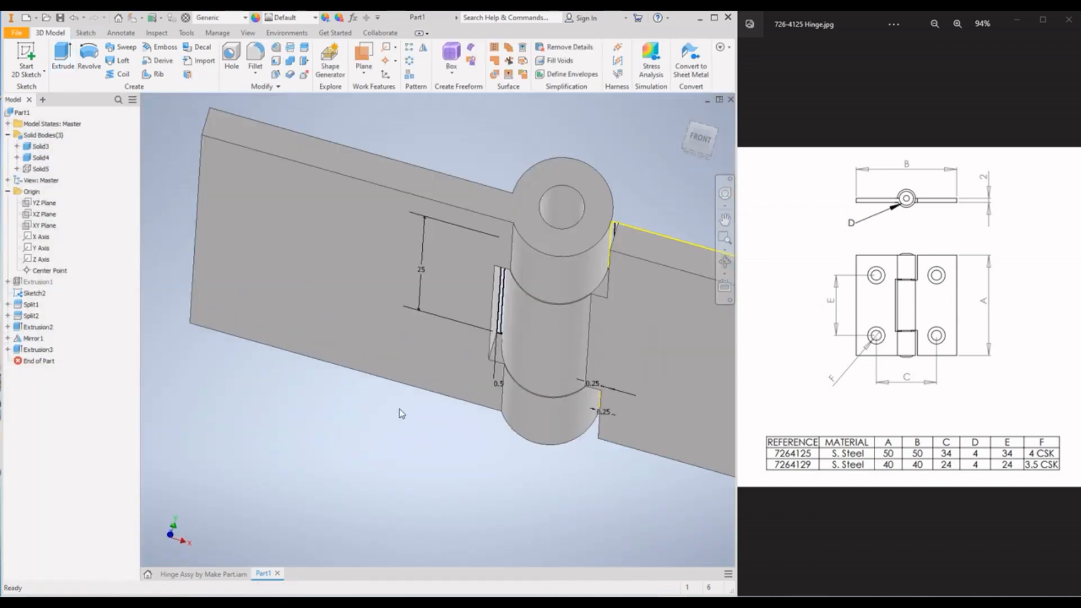
right_click(41, 297)
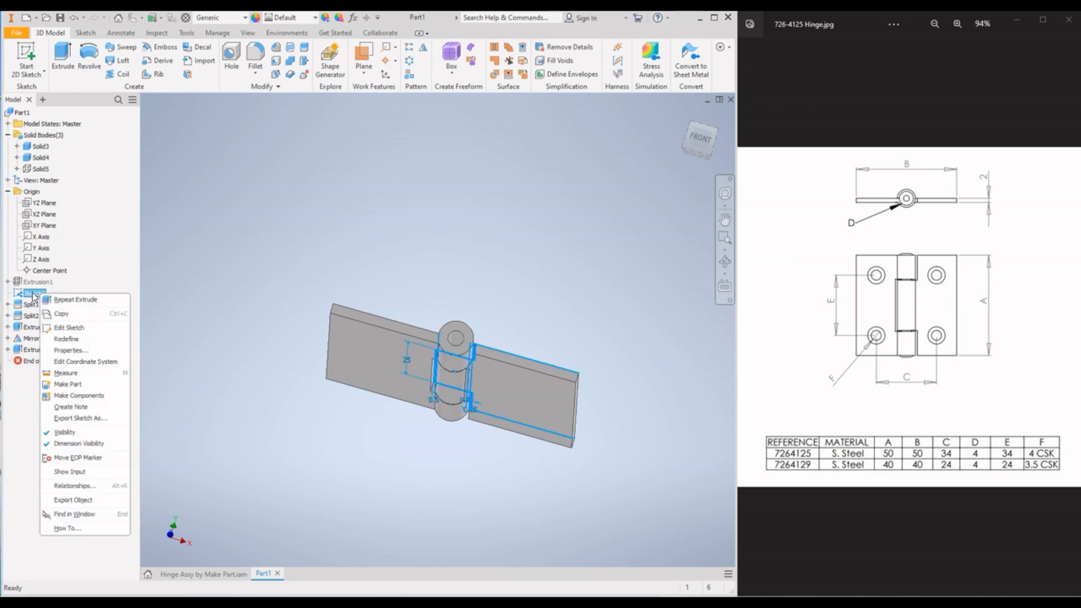
click(64, 432)
mouse_move(516, 259)
shift+middle_down()
mouse_move(481, 292)
mouse_move(494, 328)
mouse_move(475, 200)
mouse_move(431, 213)
mouse_move(439, 302)
mouse_move(369, 330)
mouse_move(425, 231)
mouse_move(355, 243)
mouse_move(349, 304)
mouse_move(360, 320)
mouse_move(441, 227)
mouse_move(434, 319)
mouse_move(434, 226)
mouse_move(299, 309)
mouse_move(285, 357)
mouse_move(316, 273)
mouse_move(304, 303)
shift+middle_up()
scroll(491, 272, down, 3)
scroll(507, 260, up, 2)
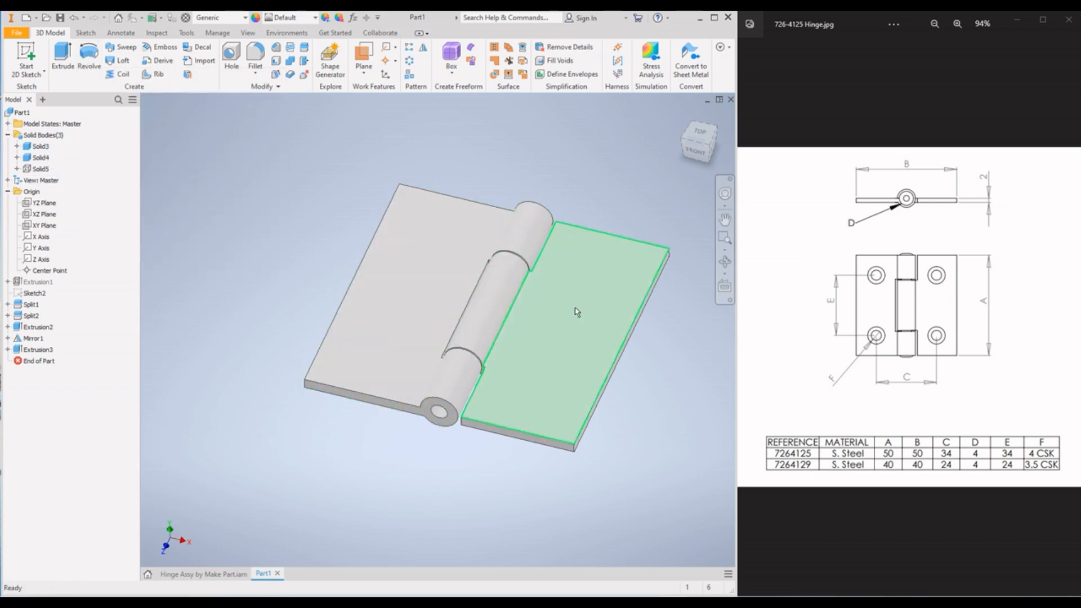
Start a sketch on the YZ plane and slice the graphics at the sketch plane
click(44, 203)
click(501, 306)
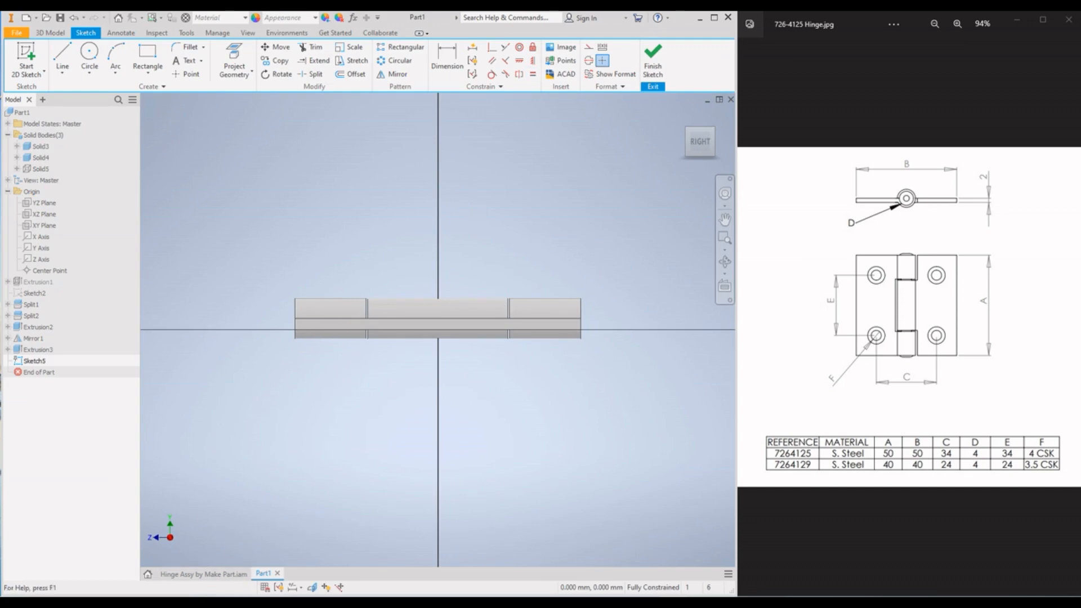
click(313, 587)
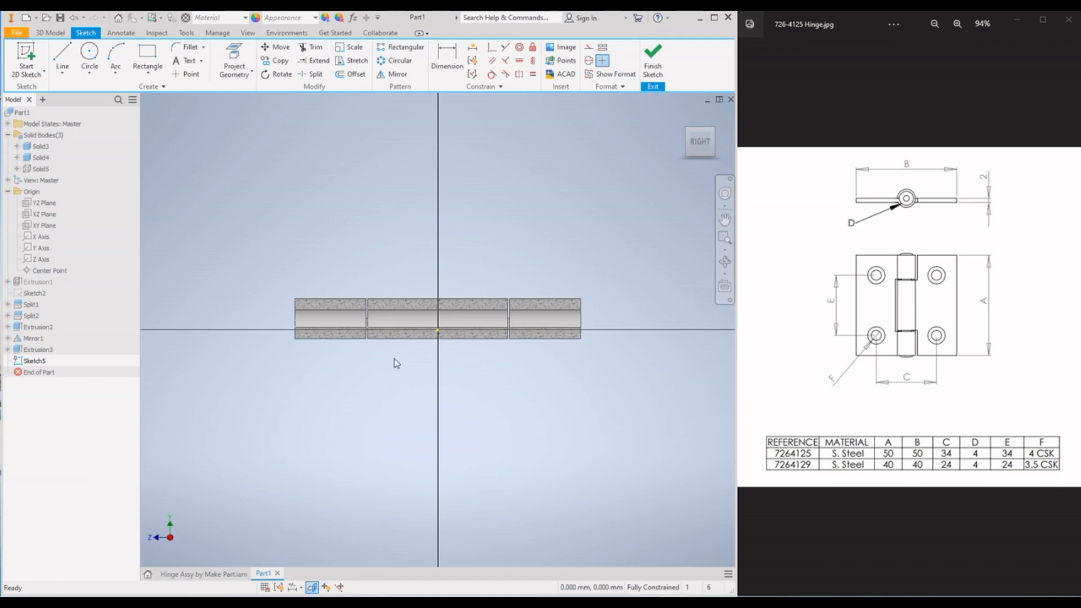
Sketch a rectangle about 1.55 mm high along the pin bore, projecting slightly past both ends of the hinge
click(147, 56)
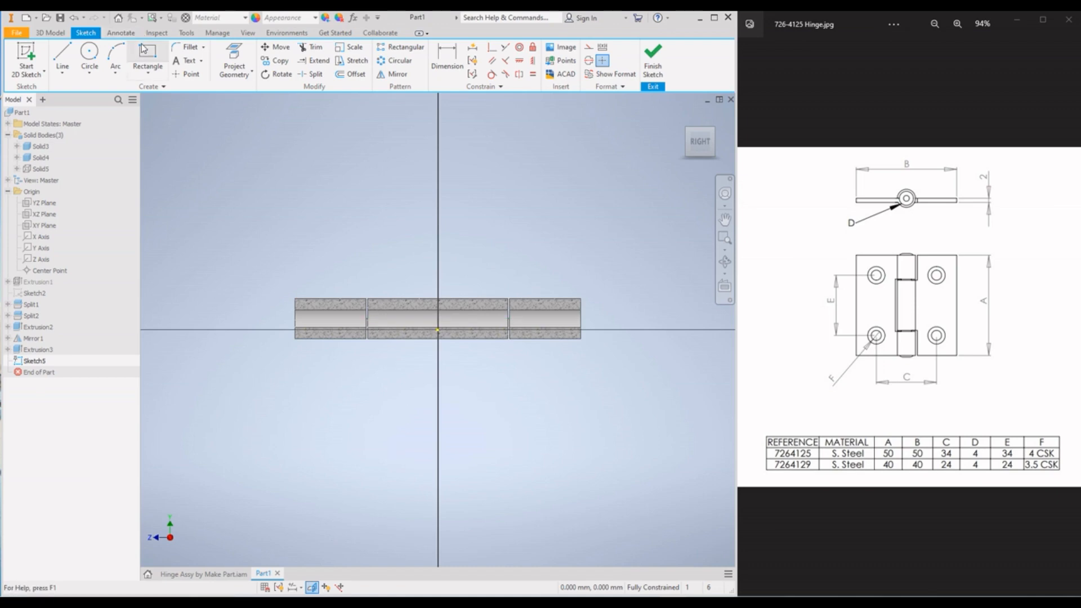
scroll(296, 303, up, 3)
click(272, 316)
scroll(272, 315, down, 5)
scroll(368, 316, up, 3)
scroll(383, 323, up, 3)
scroll(459, 357, down, 4)
scroll(490, 357, up, 5)
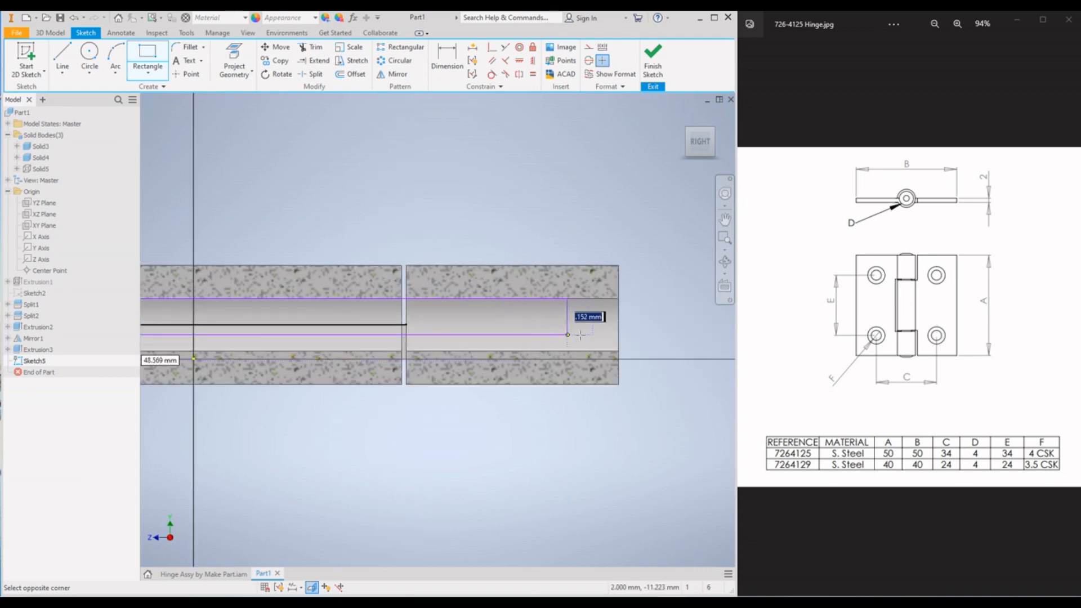
click(637, 324)
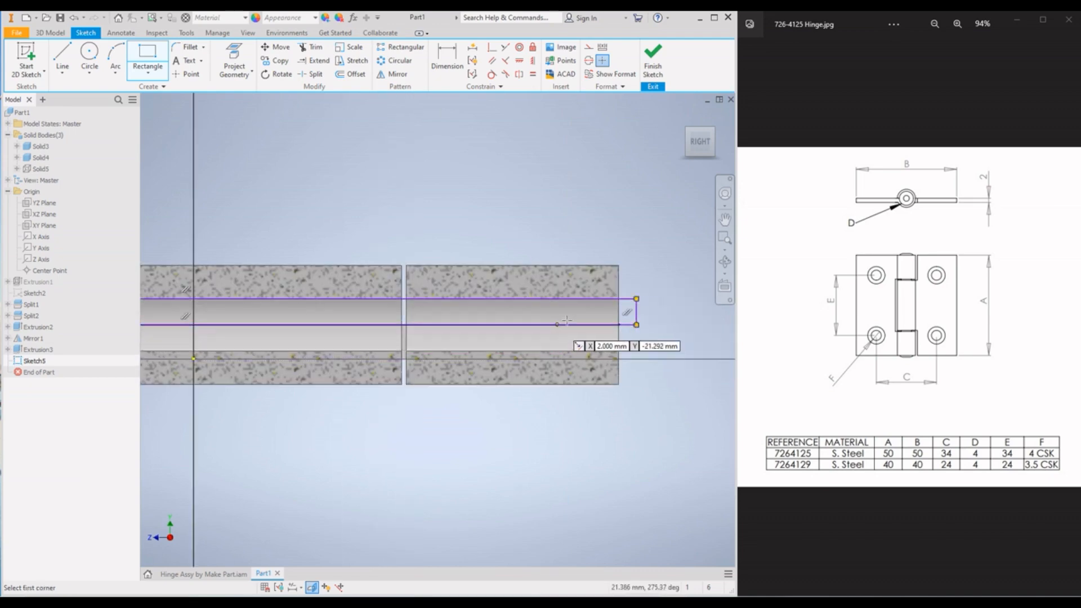
Dimension the pin rectangle's height as 1.5 mm
scroll(615, 298, up, 5)
scroll(323, 298, down, 4)
scroll(416, 306, up, 2)
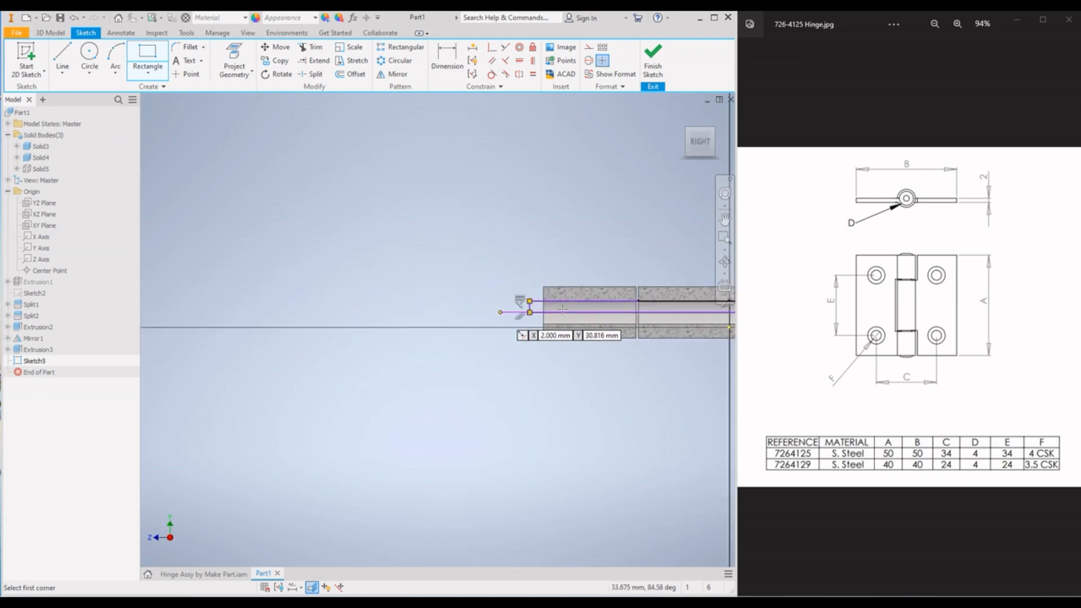
scroll(600, 300, down, 4)
click(446, 59)
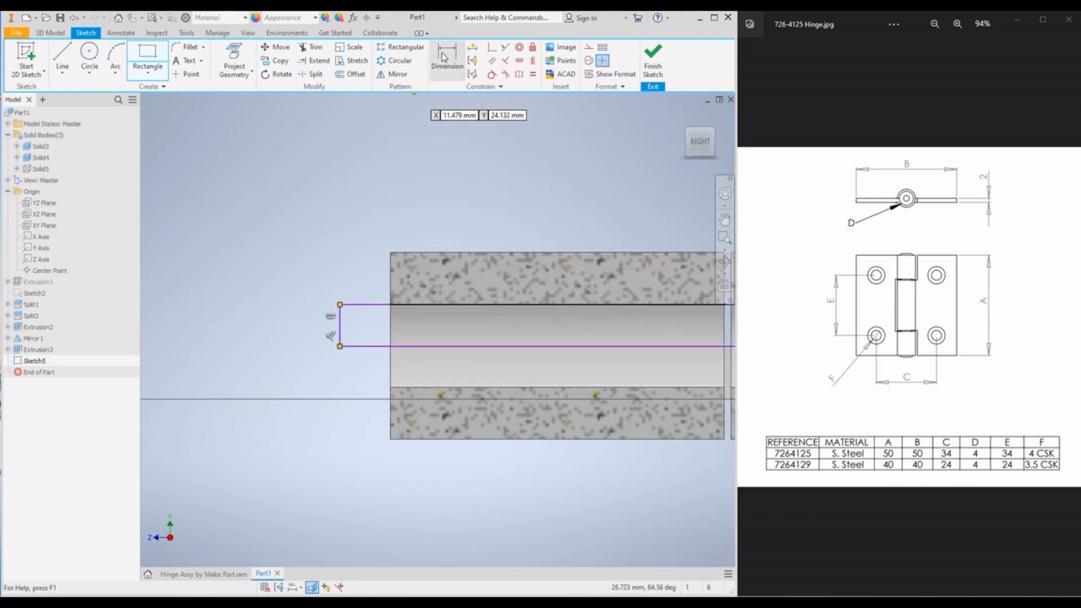
click(340, 334)
click(323, 333)
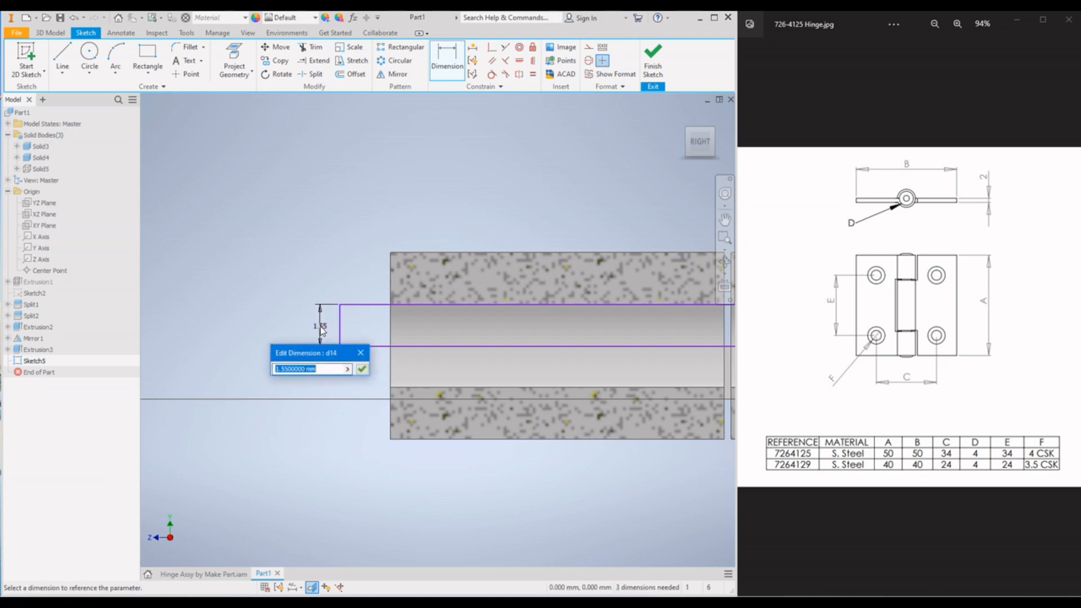
text(1.5)
key(Return)
scroll(288, 359, up, 4)
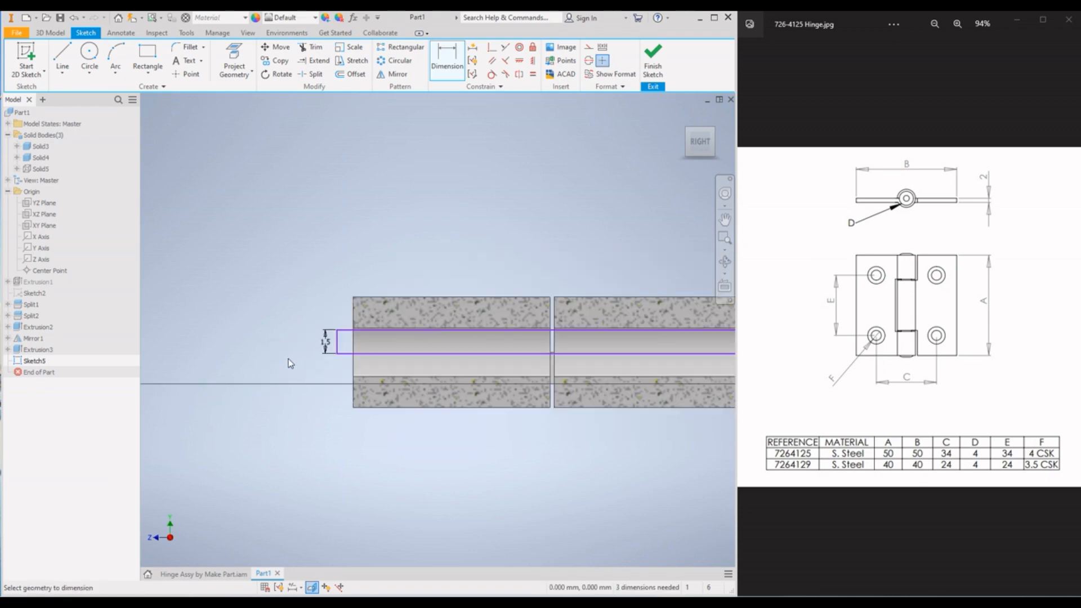
Sketch a small rectangle above the pin profile at the upper corner of its positive-Z end
scroll(346, 341, up, 2)
scroll(286, 368, down, 3)
scroll(407, 323, down, 2)
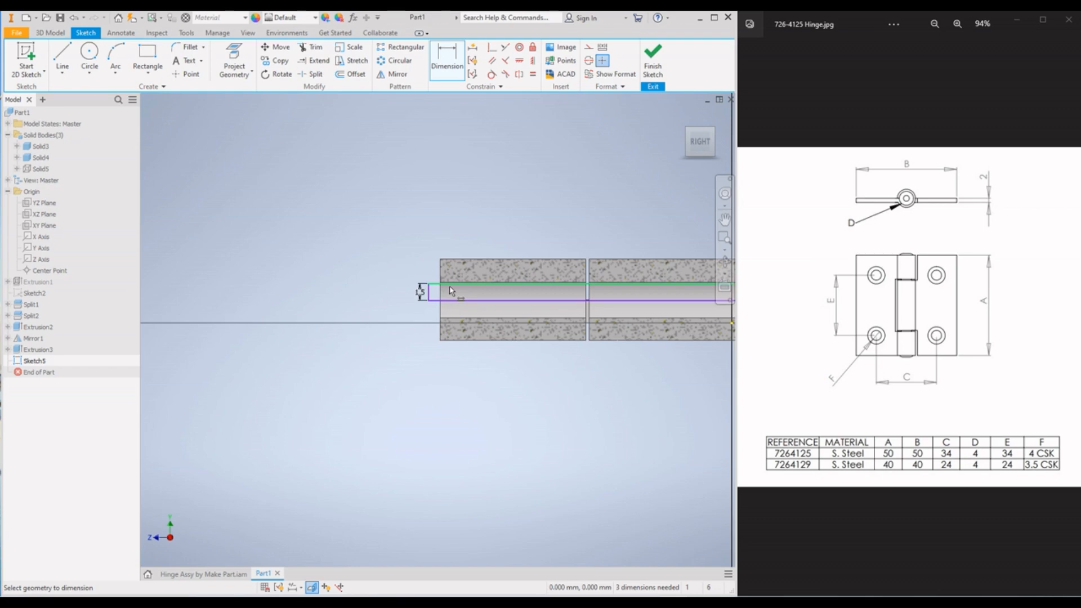
scroll(450, 274, down, 2)
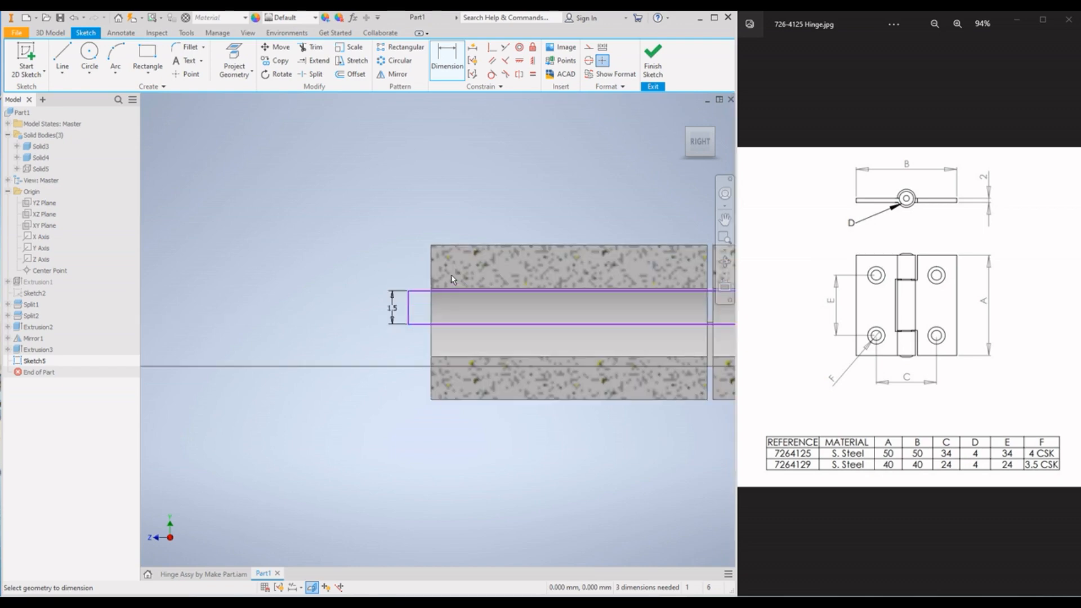
click(145, 60)
scroll(482, 315, down, 2)
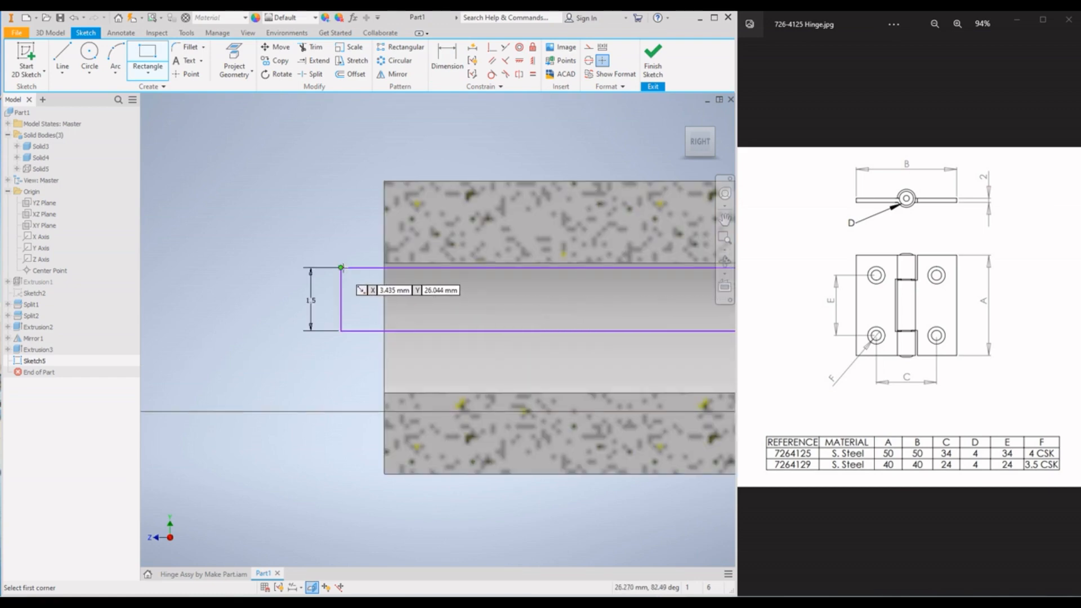
scroll(322, 263, up, 3)
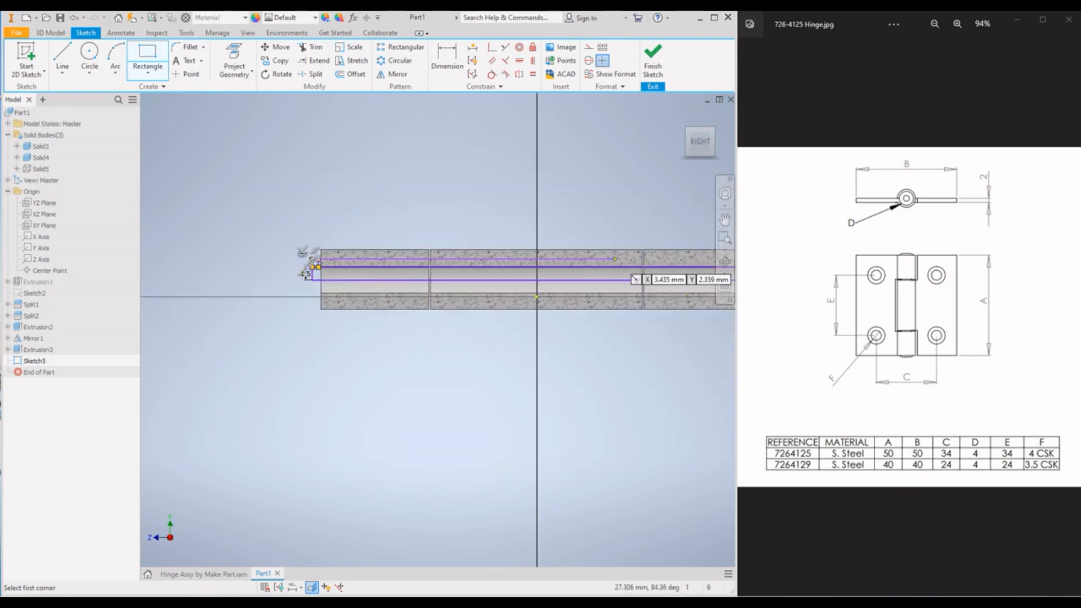
Sketch a matching small rectangle above the pin profile at the upper corner of its opposite end
scroll(458, 308, up, 3)
scroll(527, 291, down, 3)
scroll(653, 309, down, 5)
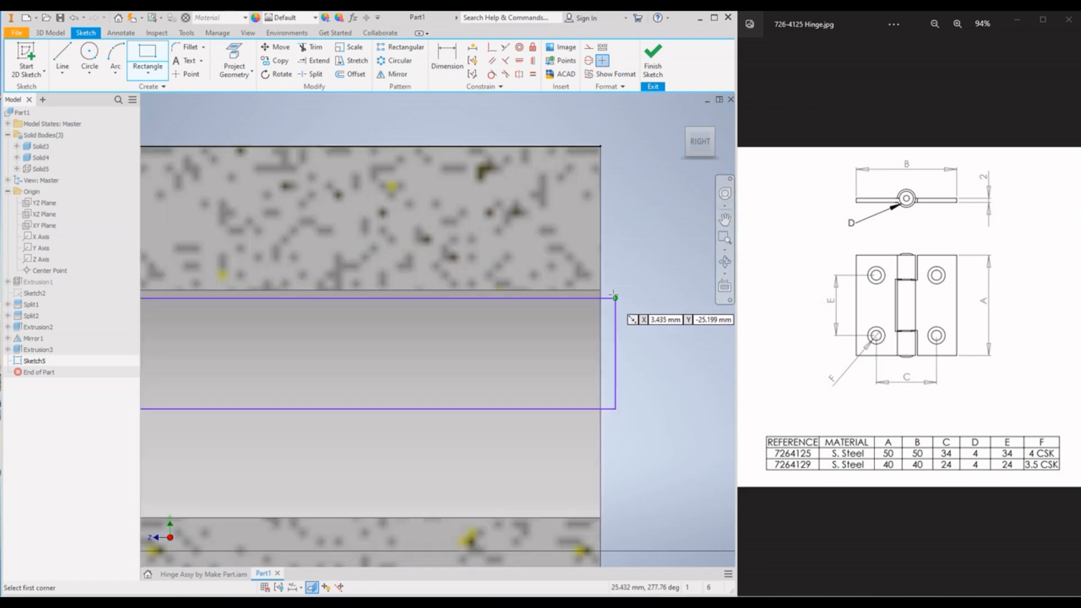
scroll(615, 296, down, 3)
click(619, 308)
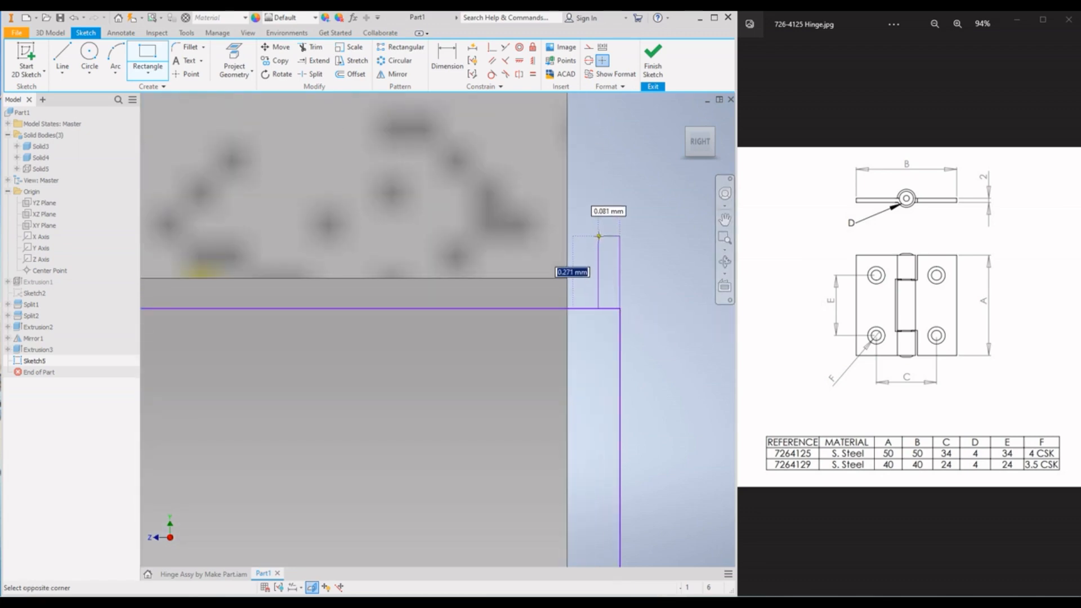
click(583, 228)
scroll(630, 310, up, 3)
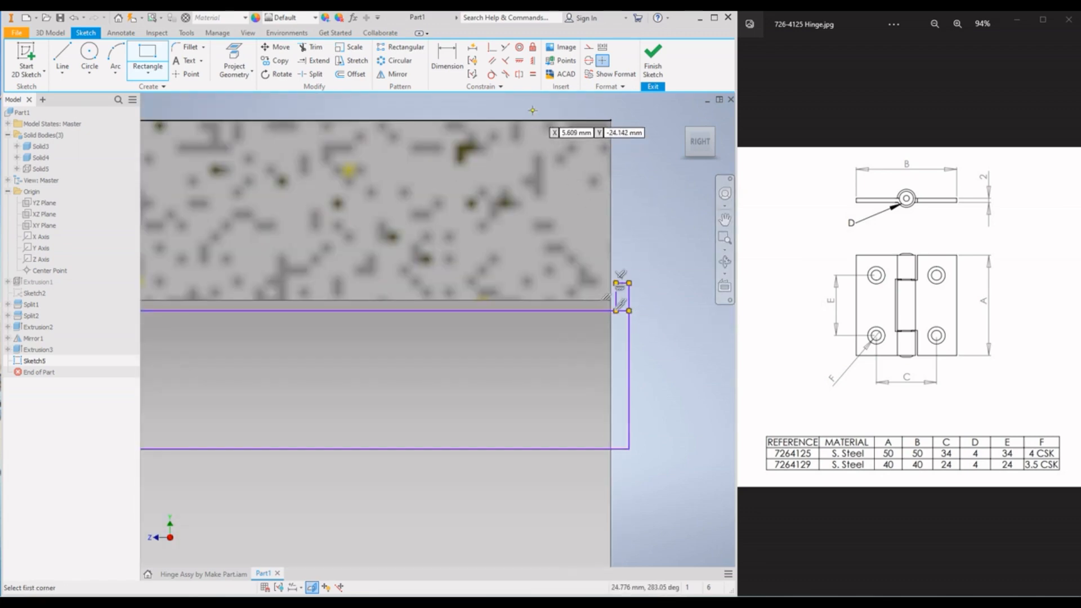
Make the two small end rectangles equal in width and height
click(532, 76)
click(621, 285)
scroll(208, 309, up, 5)
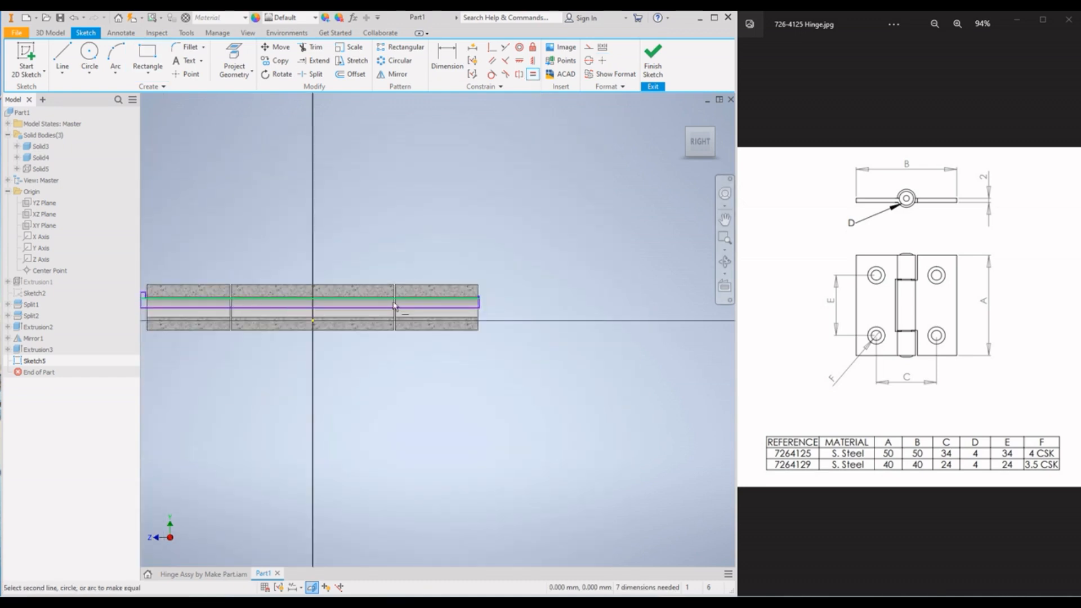
scroll(242, 301, down, 6)
click(304, 292)
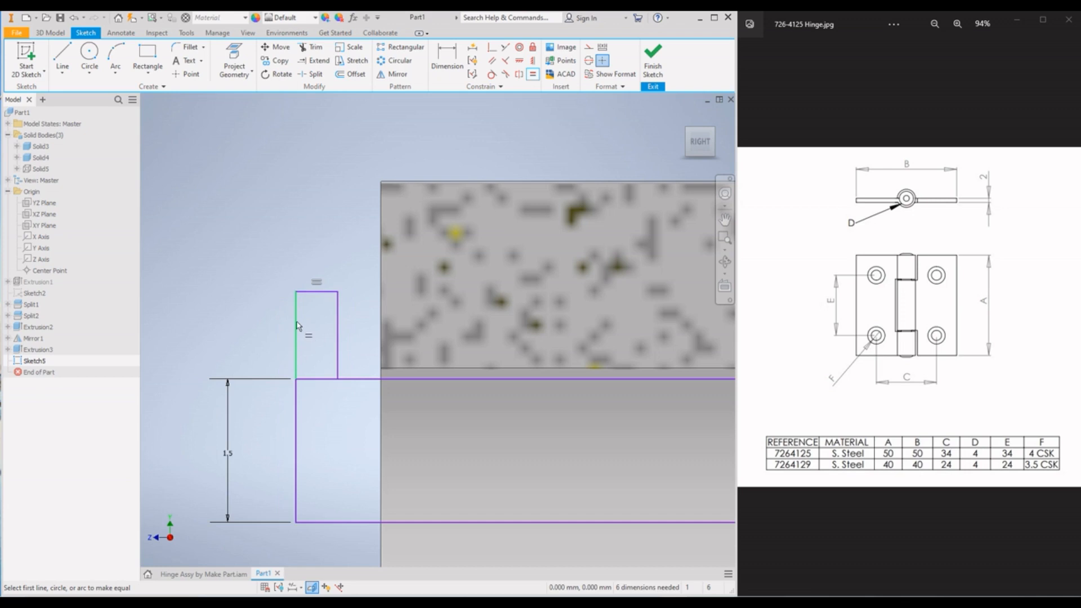
click(335, 324)
scroll(284, 298, up, 6)
scroll(630, 292, down, 8)
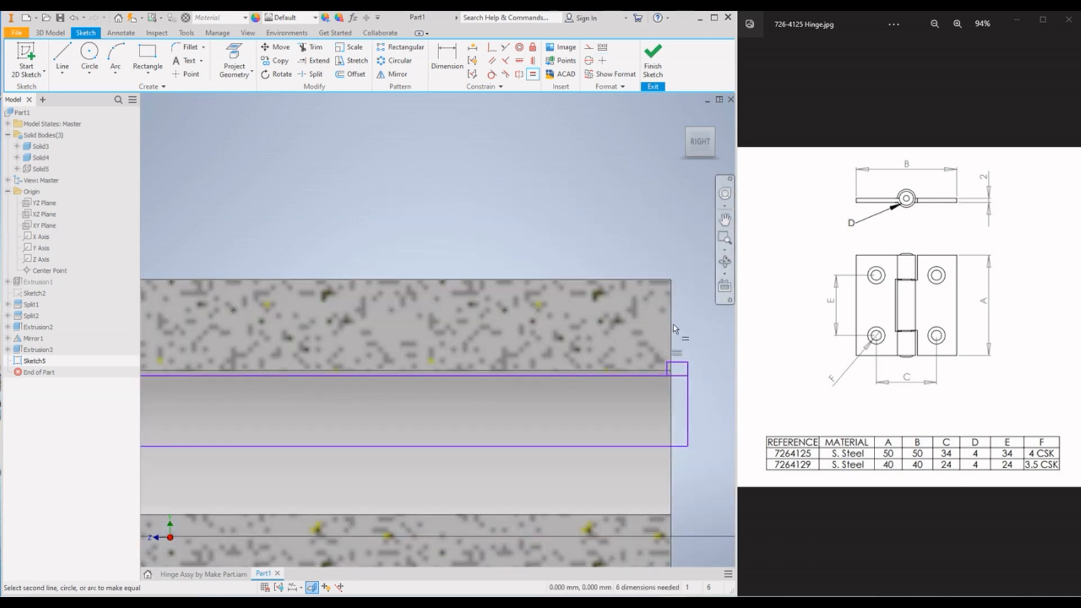
click(709, 416)
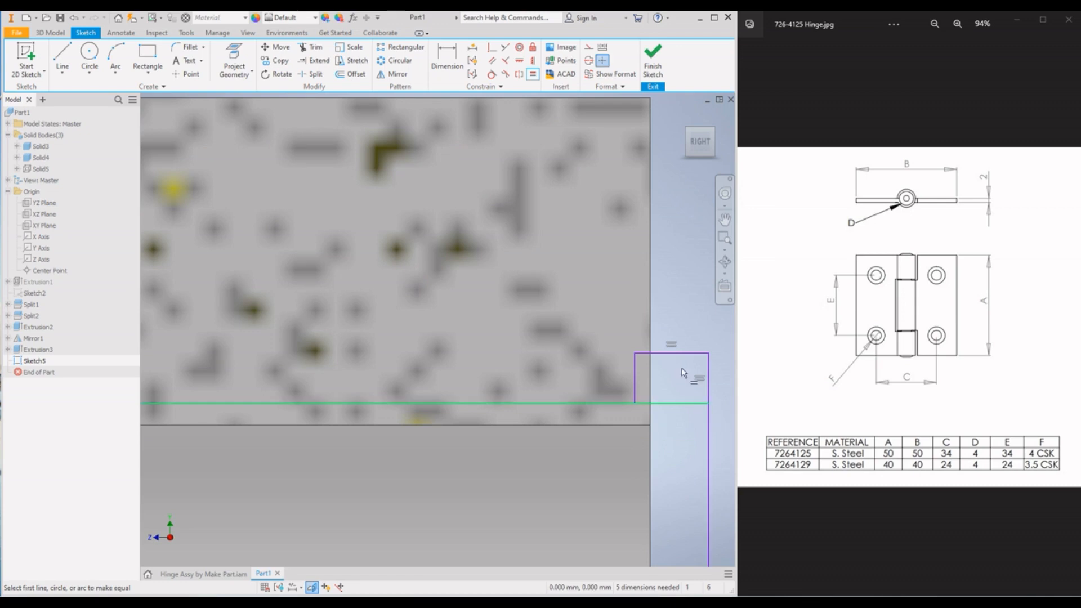
Dimension the width of the small rectangle at the pin's negative-Z end as 0.5 mm
scroll(630, 316, up, 6)
click(447, 57)
scroll(692, 366, down, 5)
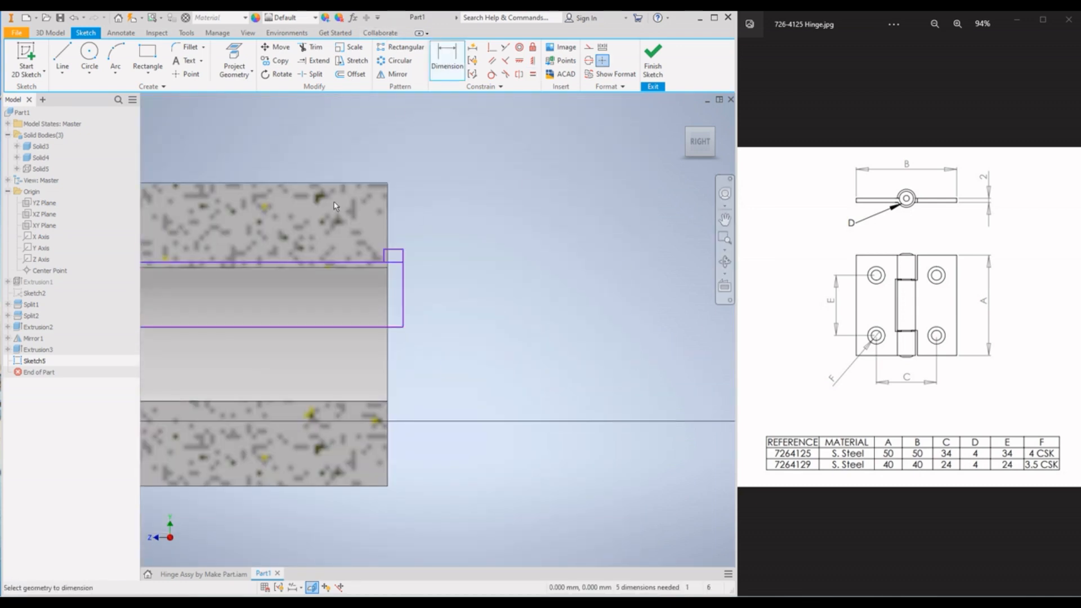
click(394, 250)
click(394, 231)
text(0.)
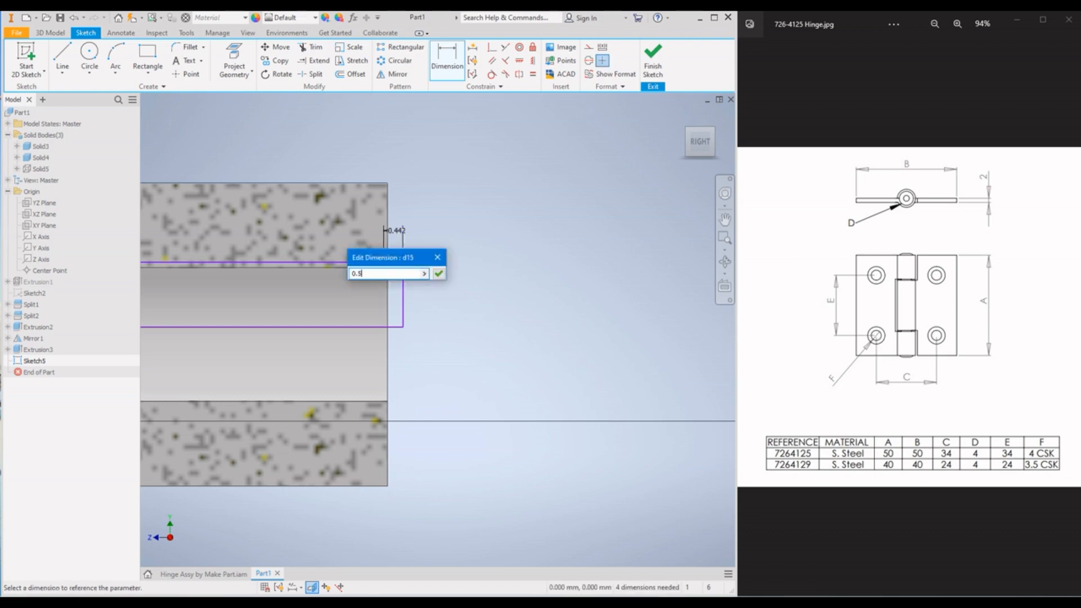
text(5)
key(Return)
Change the small end rectangle's width dimension to 1 mm
click(397, 235)
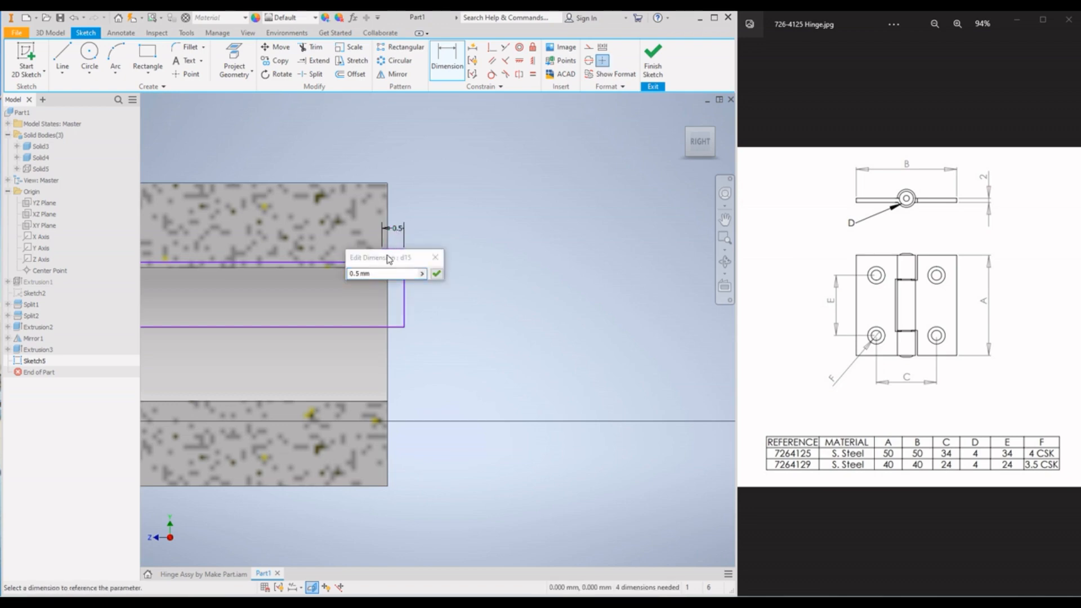
text(1)
key(Return)
scroll(621, 354, up, 4)
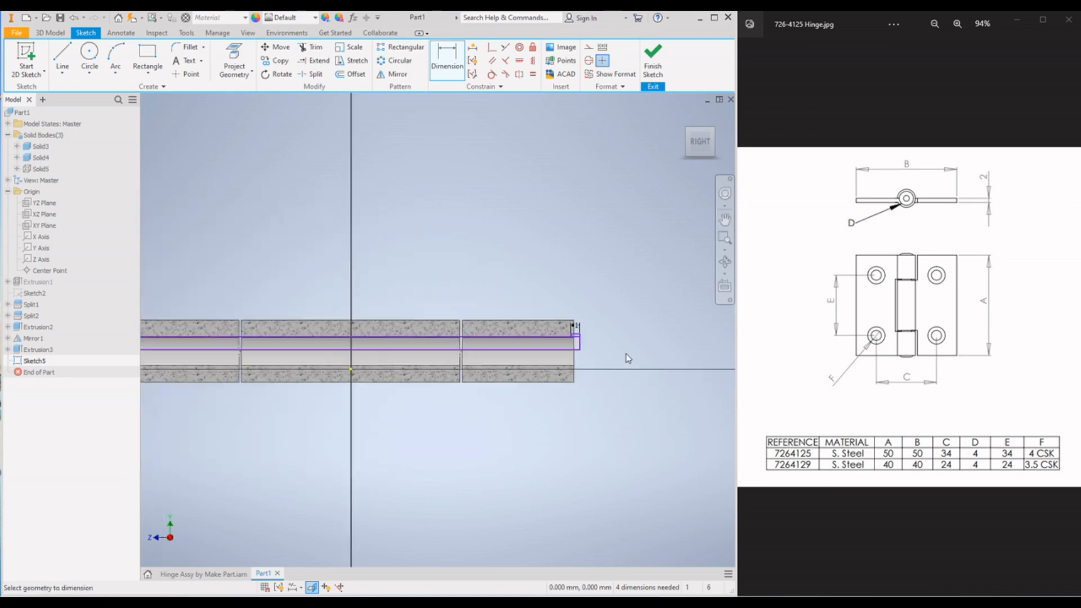
Dimension the height of the small rectangle at the pin's positive-Z end as 0.5 mm
scroll(598, 325, up, 3)
scroll(429, 325, down, 5)
scroll(393, 332, down, 3)
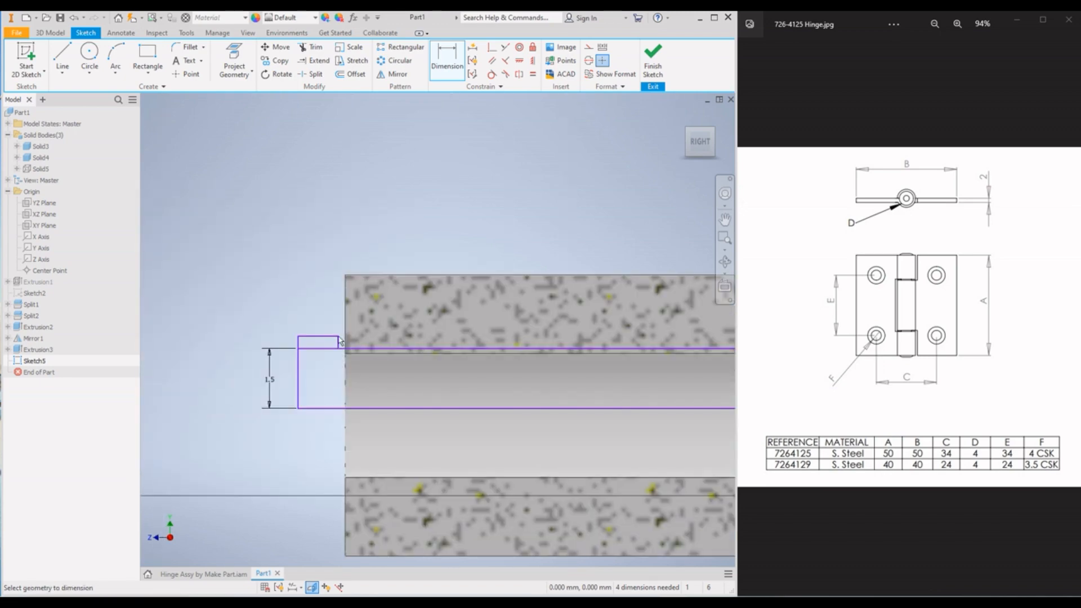
scroll(307, 326, down, 3)
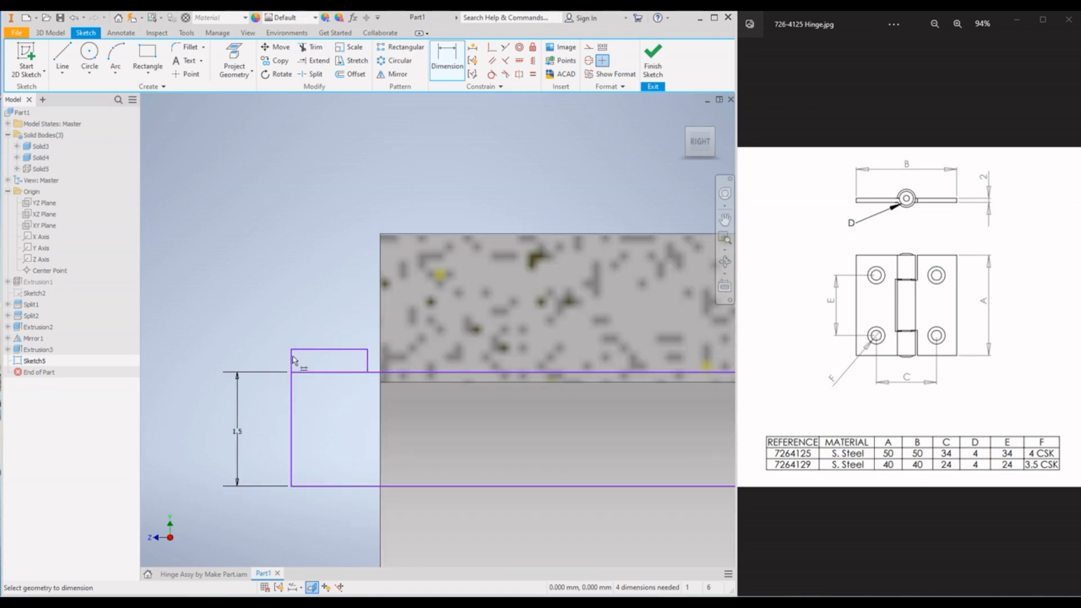
click(293, 364)
click(260, 362)
text(0.5)
key(Return)
scroll(342, 340, up, 3)
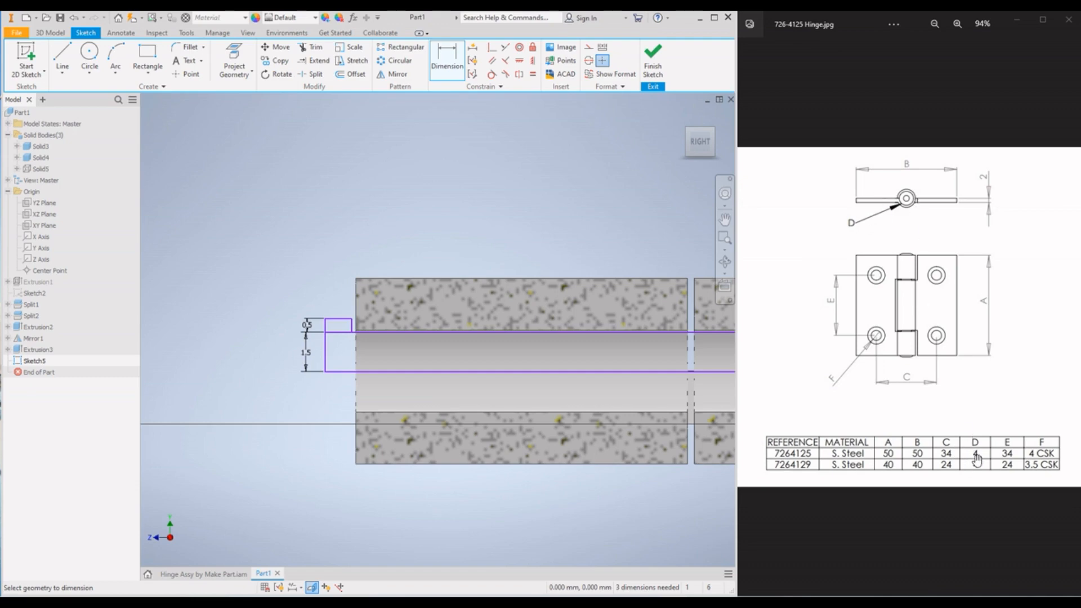
Move the pin profile's positive-Z end outward until its small rectangle clears the knuckle's end face
scroll(324, 329, up, 5)
scroll(372, 331, down, 5)
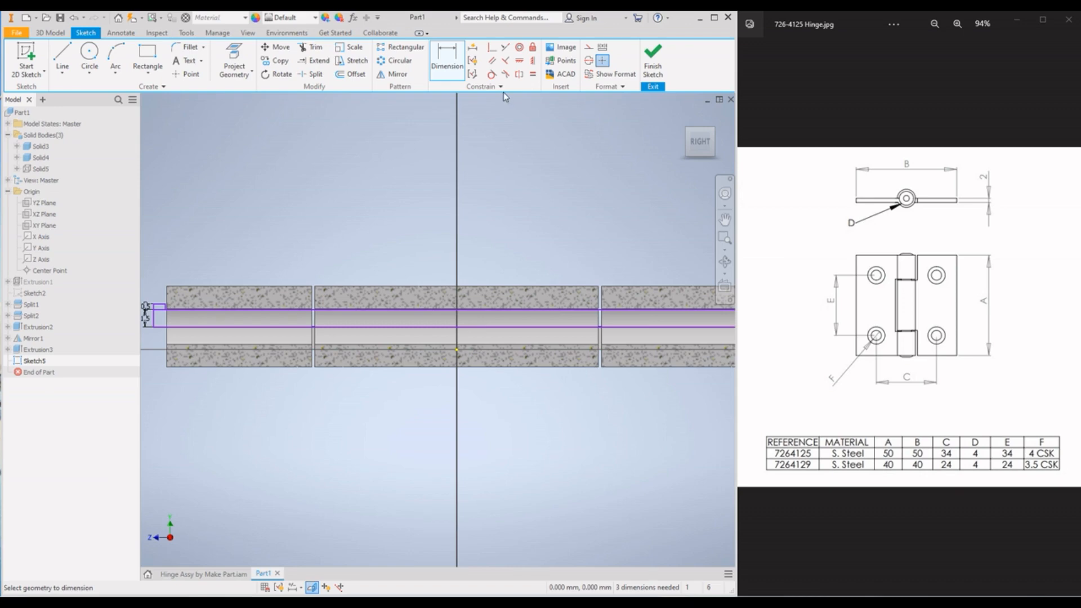
scroll(439, 338, up, 2)
scroll(315, 338, down, 3)
key(Escape)
drag(221, 328, 245, 328)
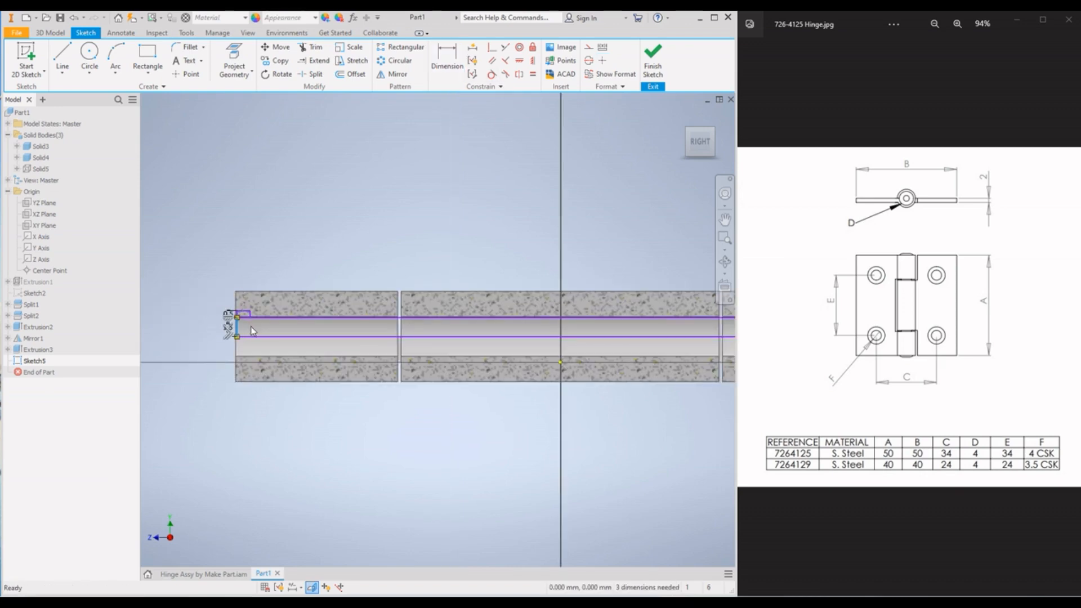
click(237, 337)
drag(237, 327, 195, 326)
scroll(236, 329, down, 4)
scroll(206, 309, down, 2)
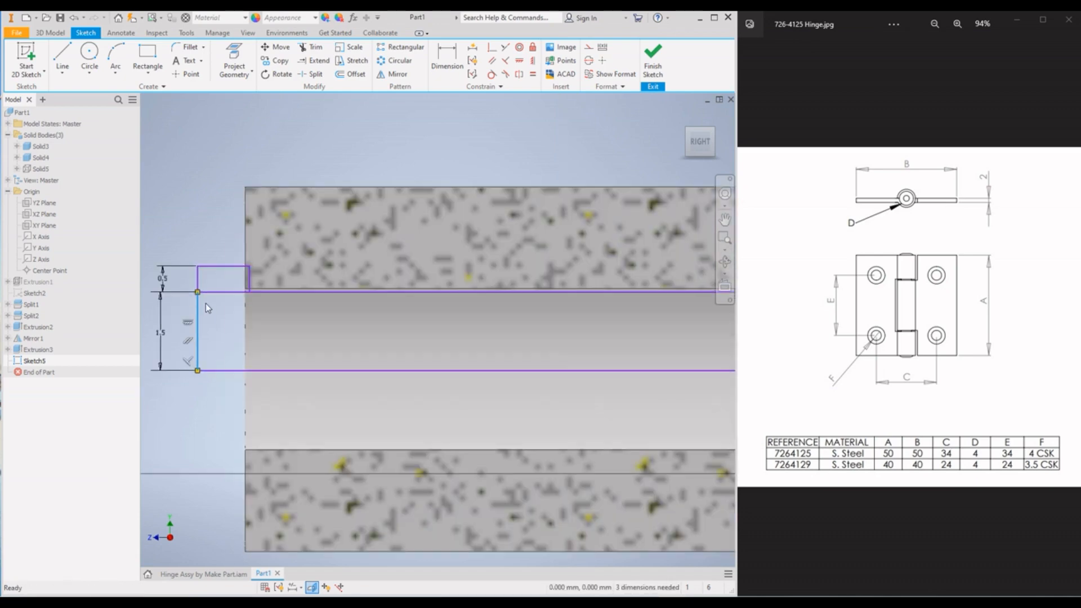
drag(249, 269, 227, 272)
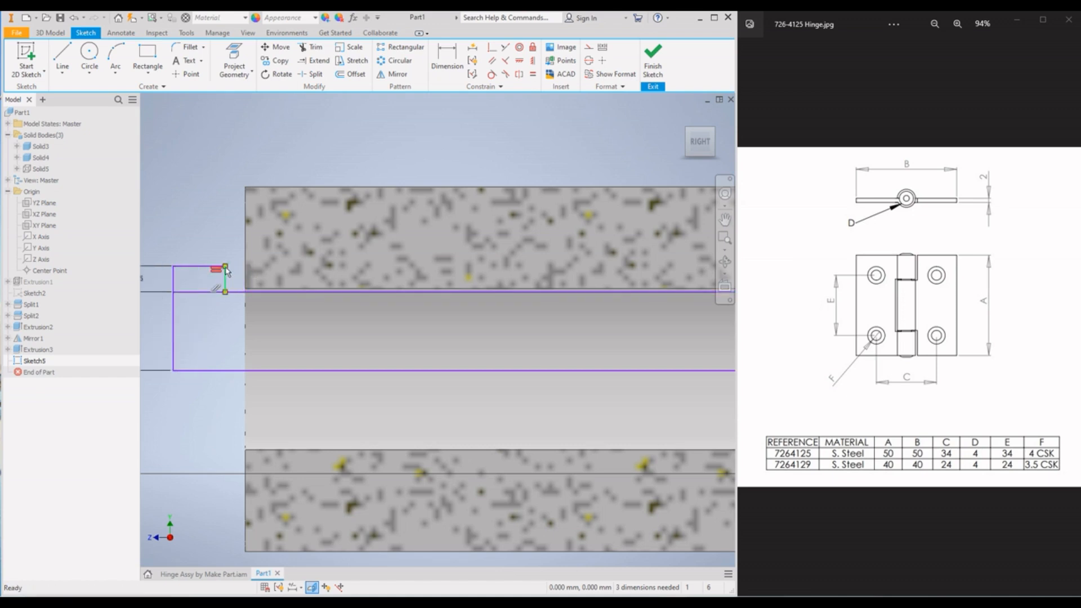
Make the inner edge of the positive-Z small rectangle collinear with the knuckle's end edge
click(505, 46)
click(237, 295)
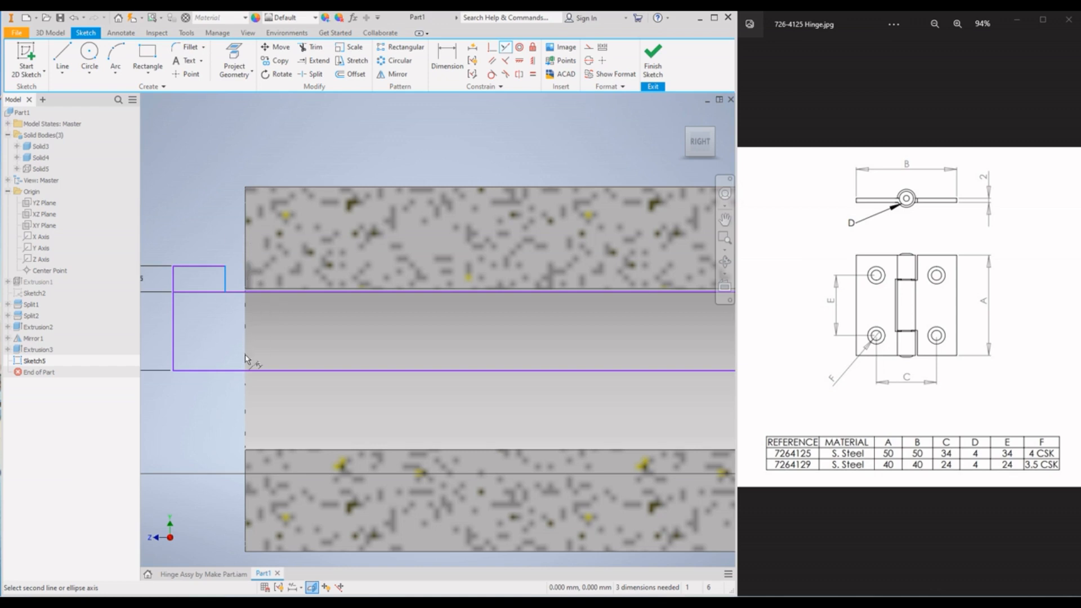
scroll(252, 363, down, 5)
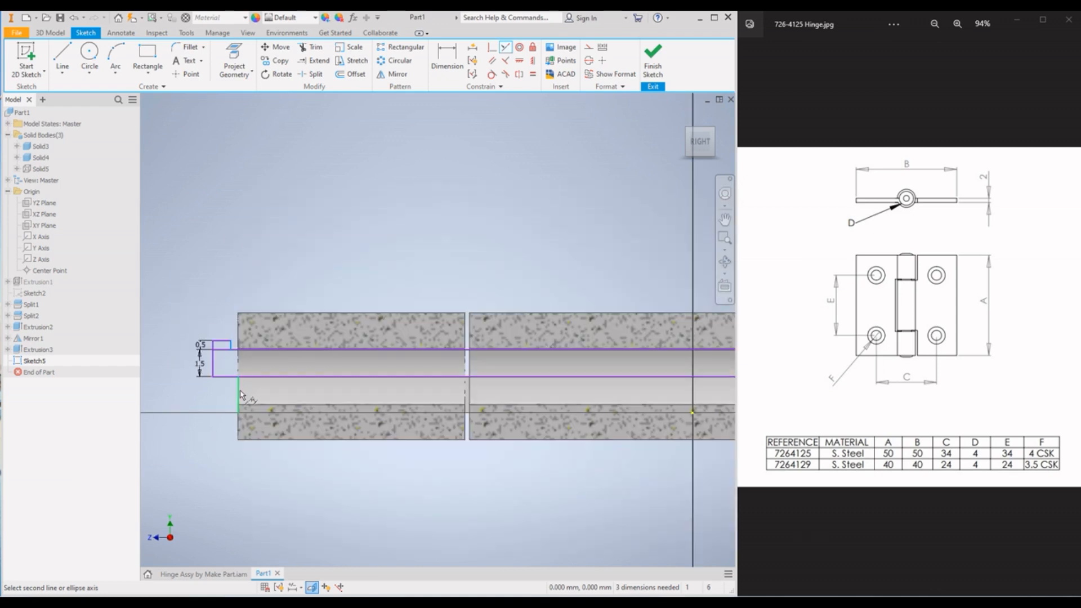
click(238, 394)
scroll(238, 391, up, 5)
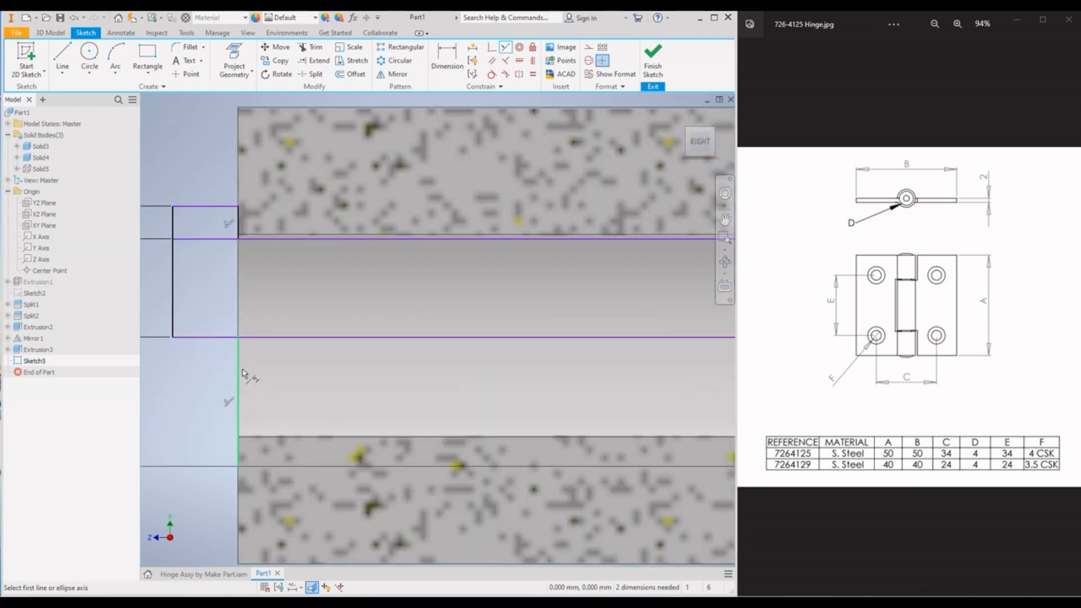
scroll(242, 374, down, 5)
scroll(240, 374, up, 3)
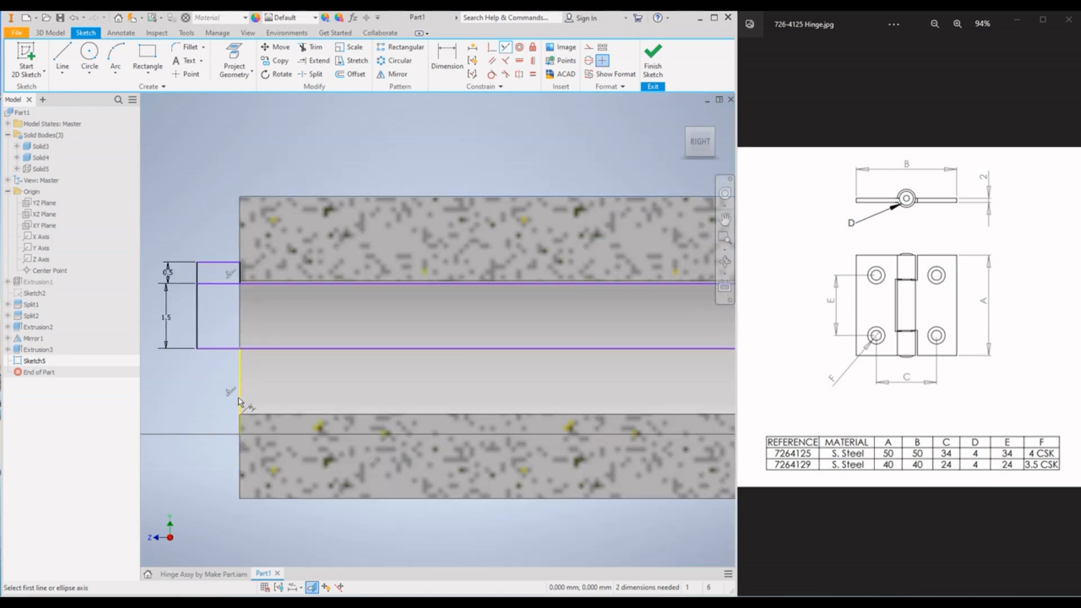
scroll(235, 390, down, 5)
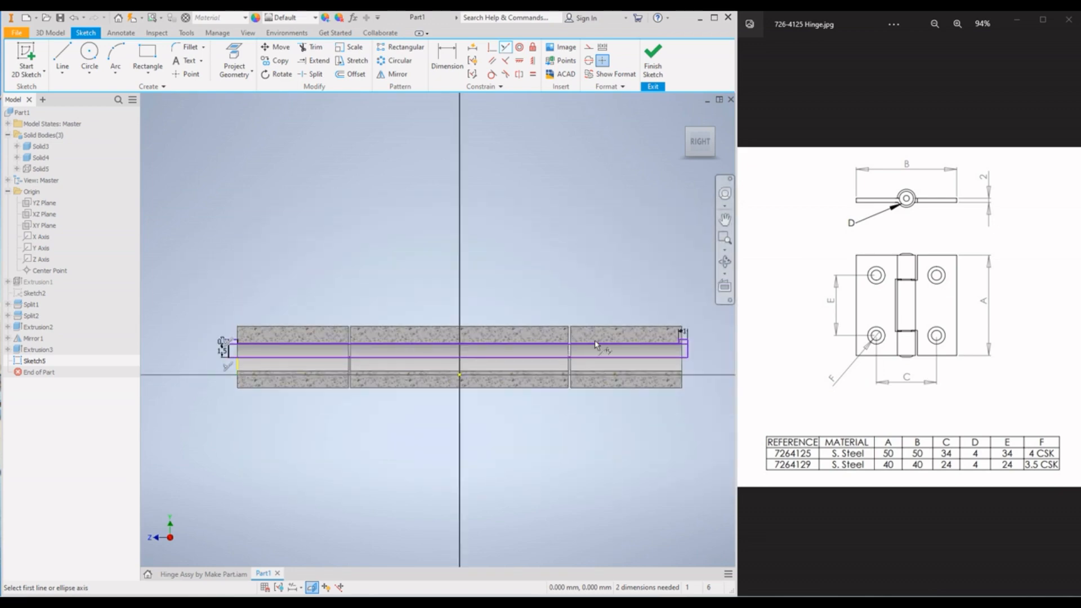
scroll(236, 343, up, 5)
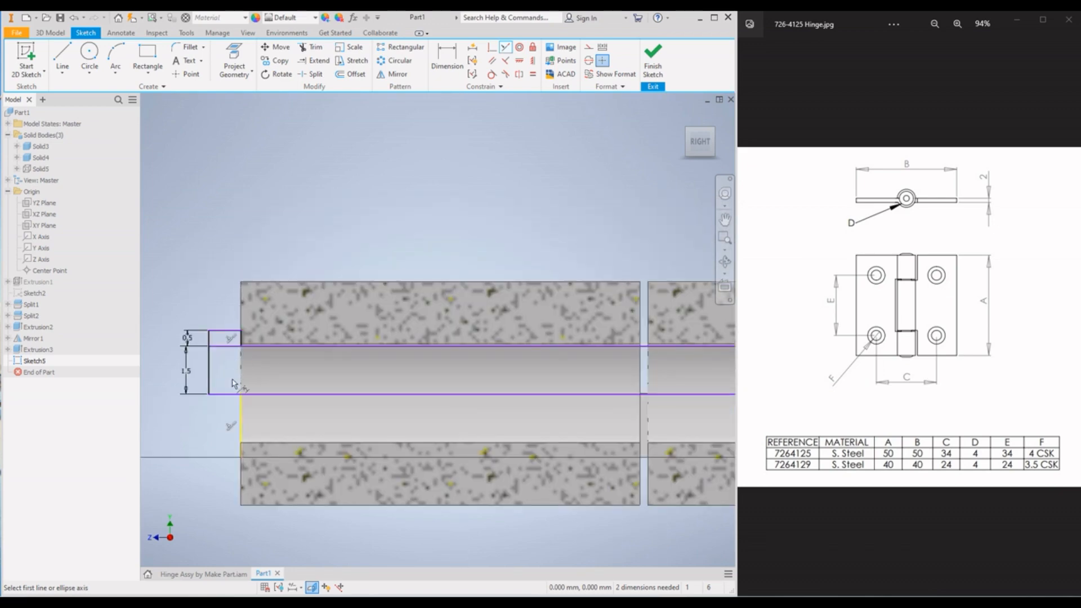
scroll(233, 385, down, 3)
scroll(231, 394, up, 4)
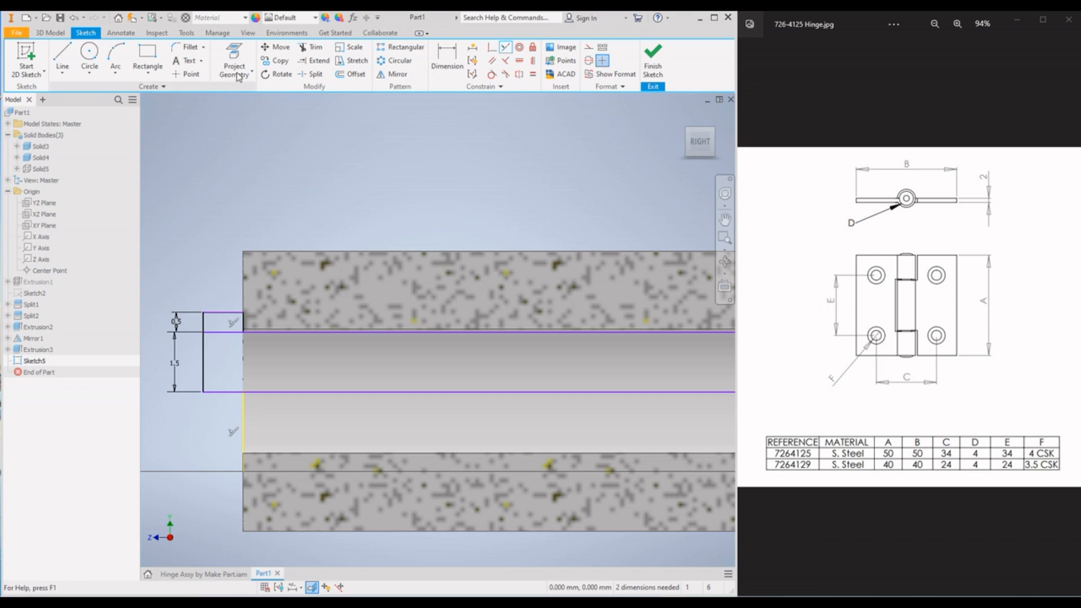
click(236, 56)
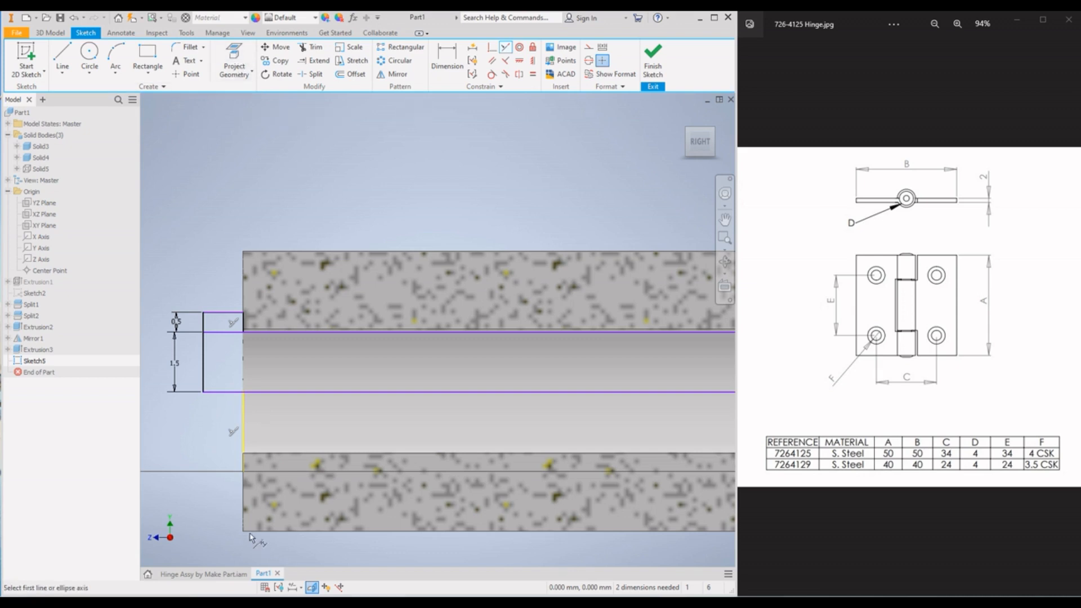
click(242, 438)
scroll(230, 351, down, 3)
key(Escape)
Pull the pin profile's negative-Z end outward and make its small rectangle's inner edge collinear with the knuckle's end edge
scroll(311, 394, down, 2)
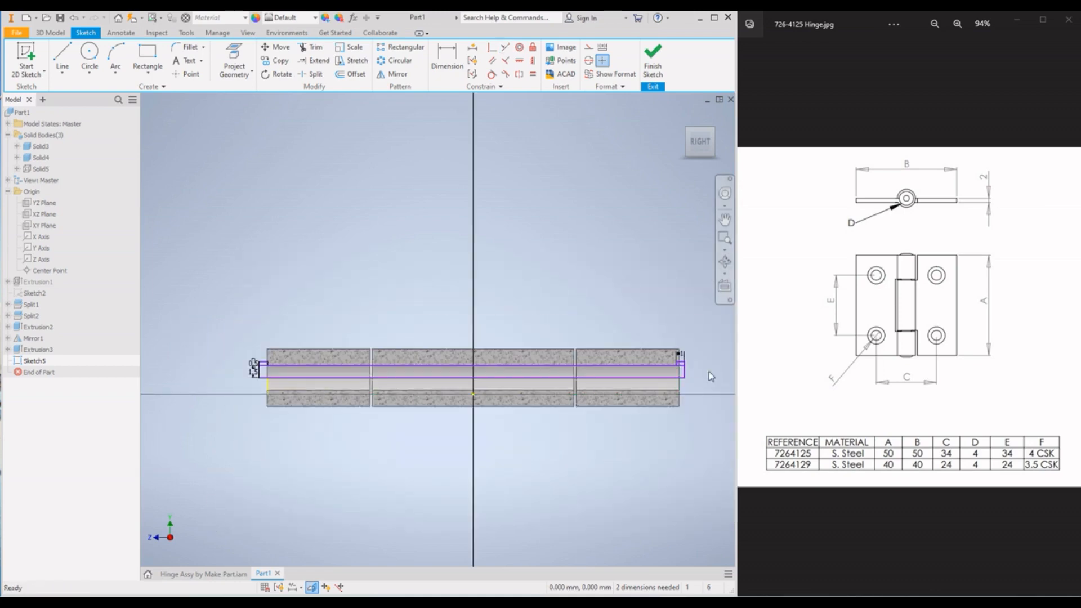
scroll(679, 377, up, 5)
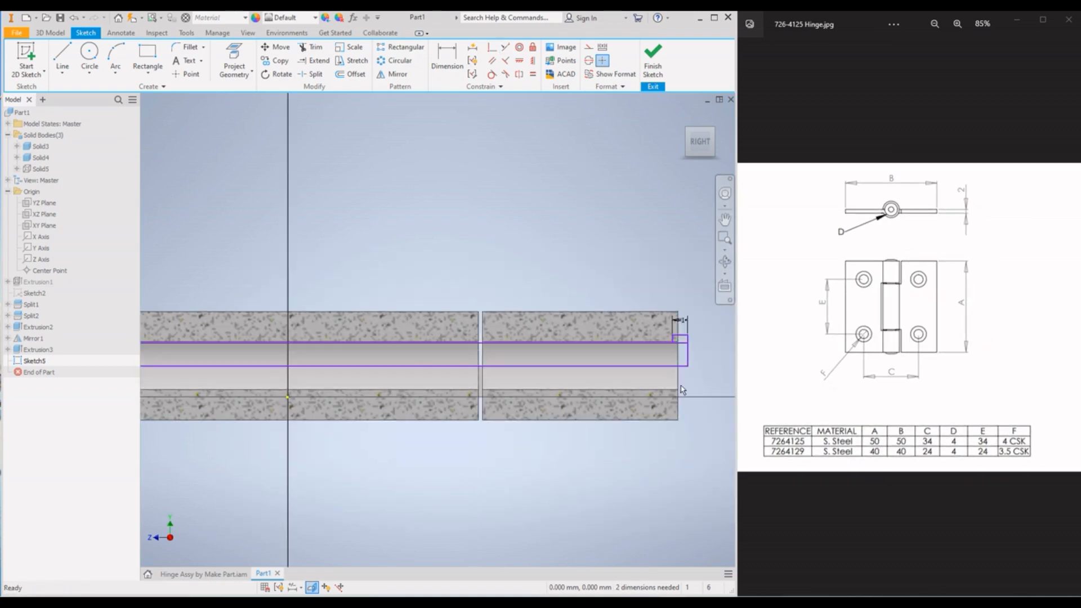
drag(689, 363, 712, 346)
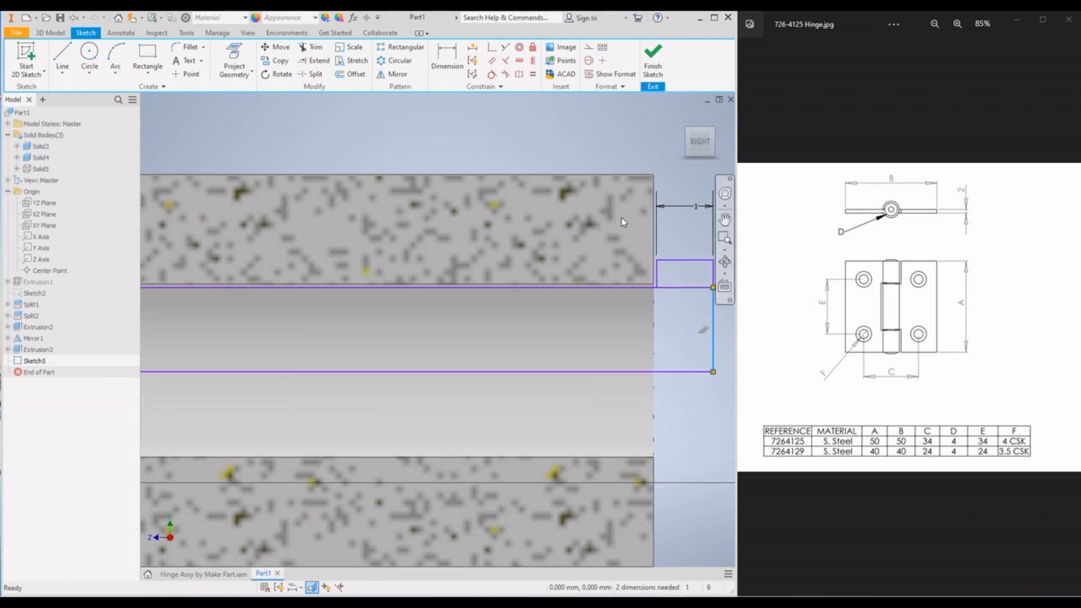
click(504, 48)
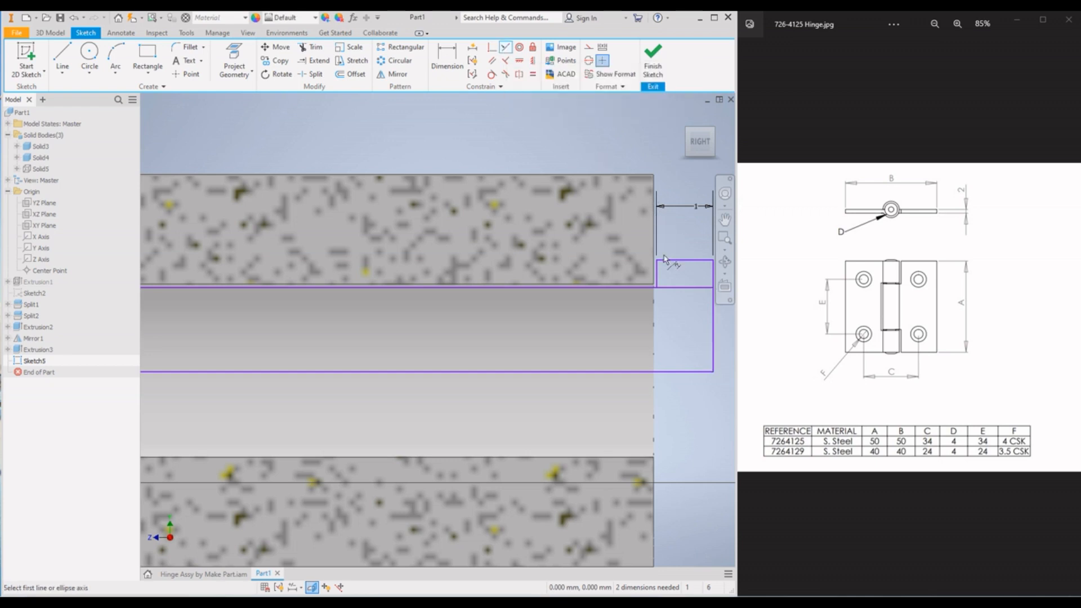
scroll(664, 259, up, 4)
click(641, 260)
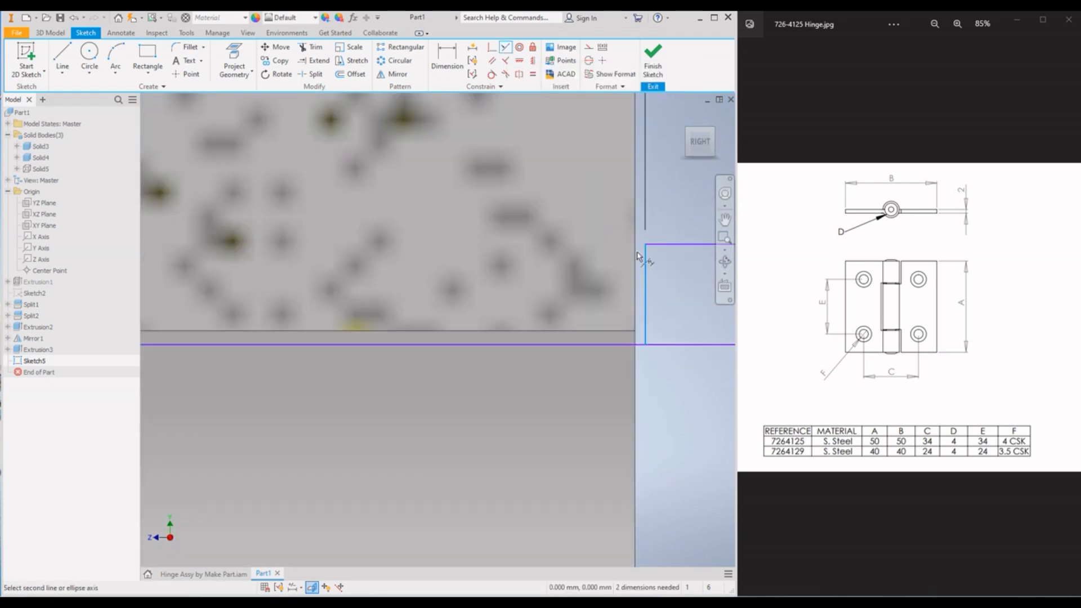
scroll(640, 256, down, 2)
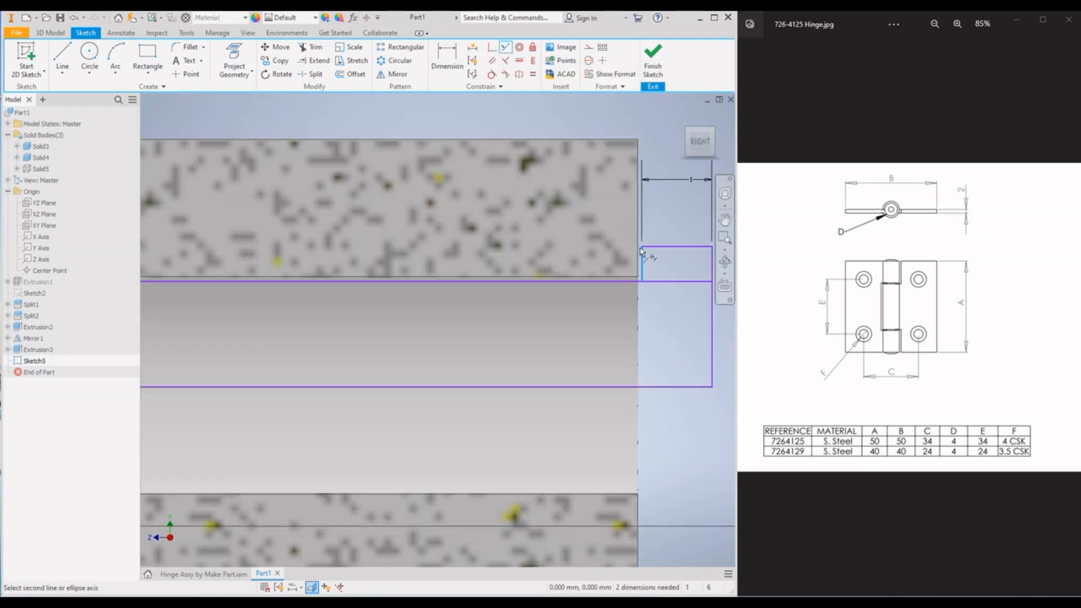
click(638, 423)
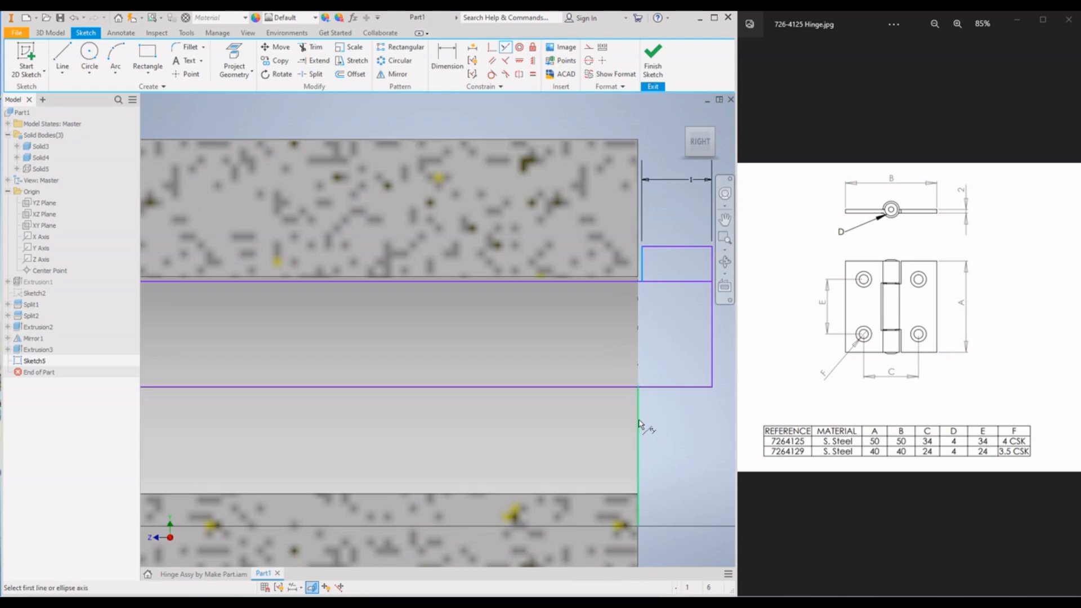
scroll(695, 221, down, 4)
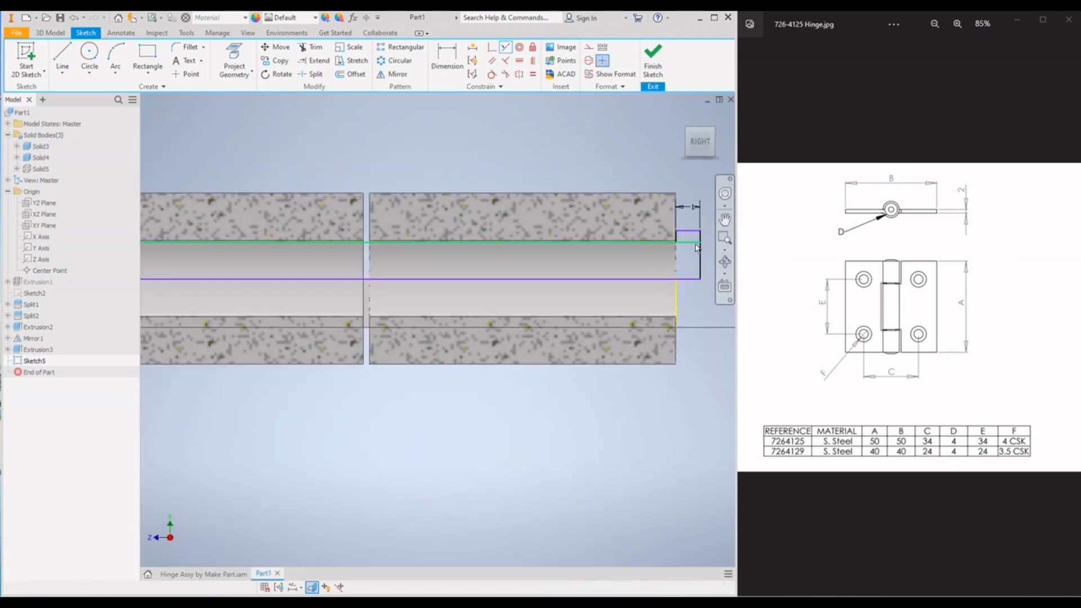
key(Escape)
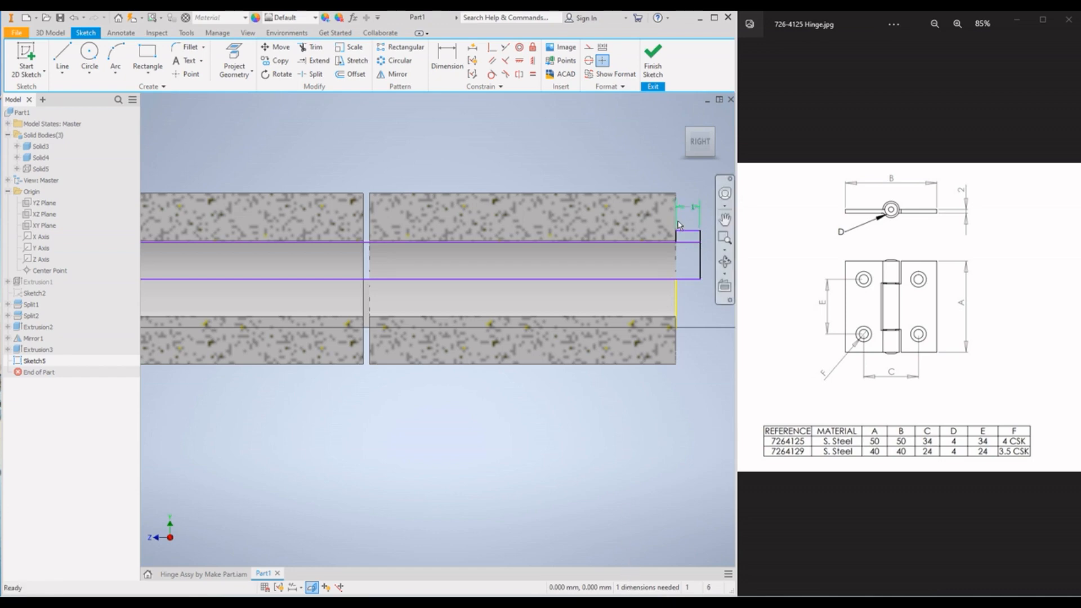
Make the midpoint of the pin profile's lower long edge coincident with the centre point of the knuckle bore
mouse_move(685, 230)
mouse_down()
mouse_move(679, 165)
mouse_move(656, 217)
mouse_move(644, 182)
mouse_move(639, 214)
mouse_move(633, 205)
mouse_up()
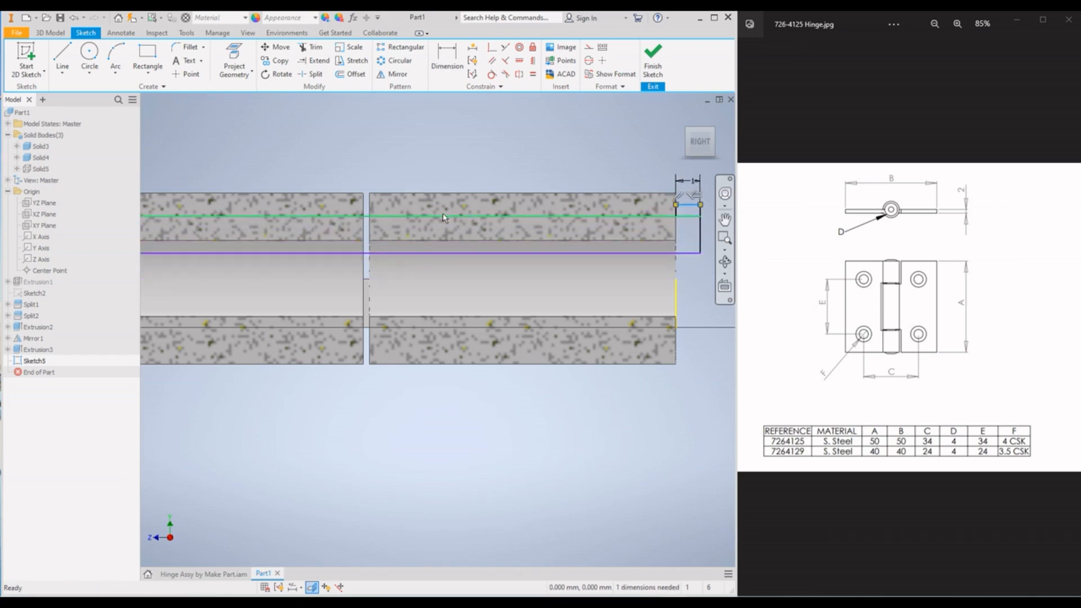
click(490, 49)
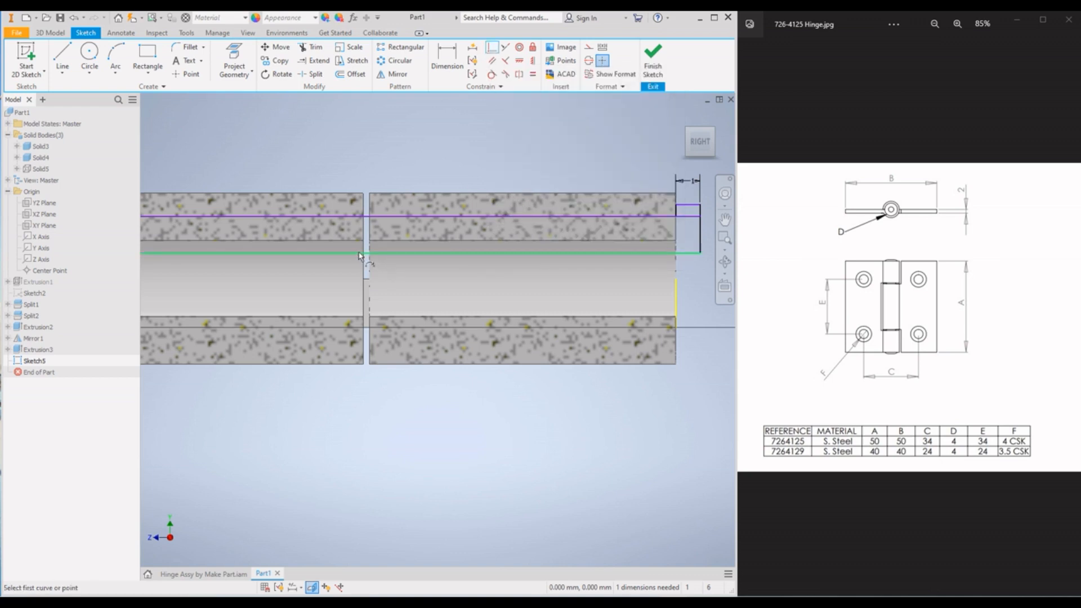
scroll(425, 263, down, 4)
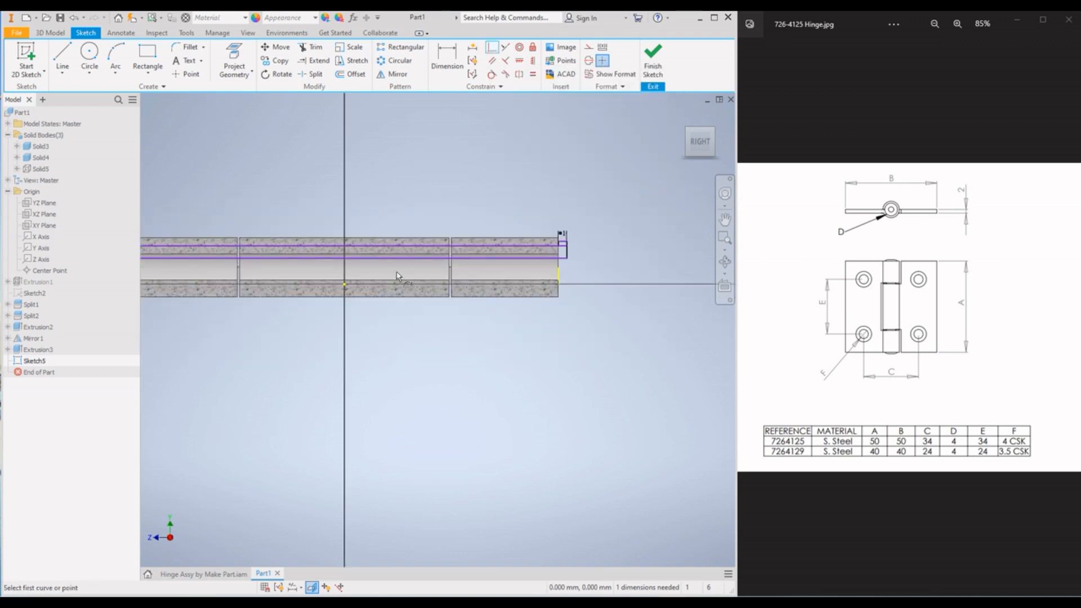
scroll(354, 273, up, 3)
click(343, 253)
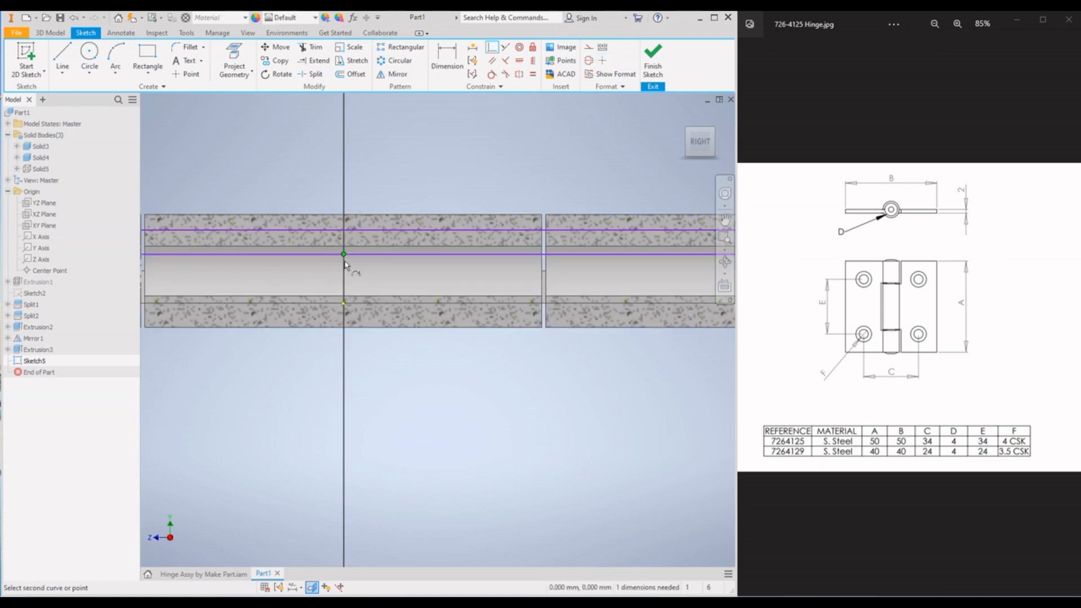
scroll(401, 281, down, 2)
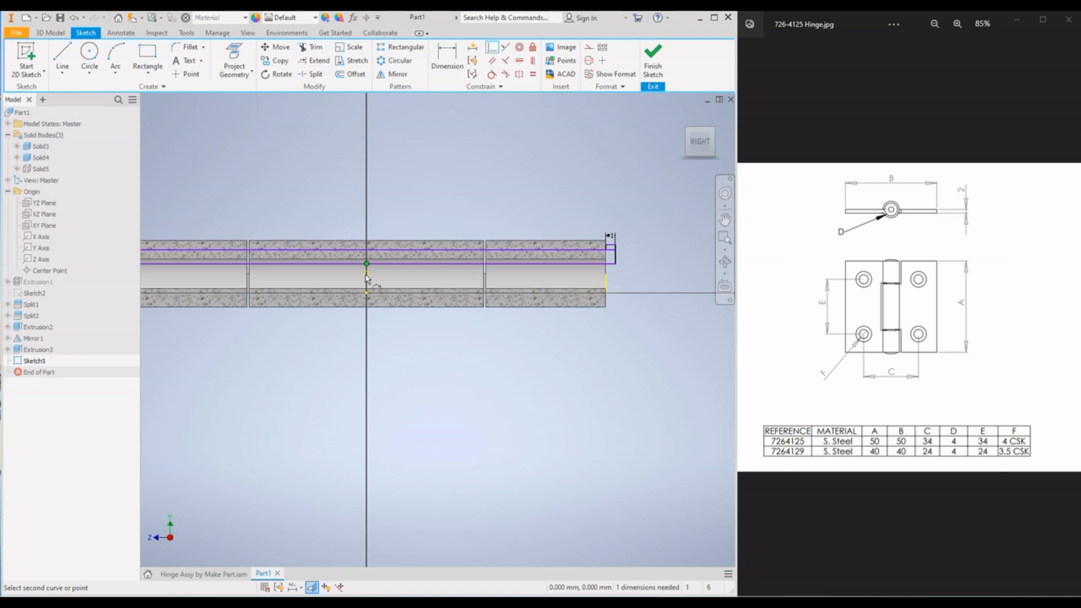
click(366, 274)
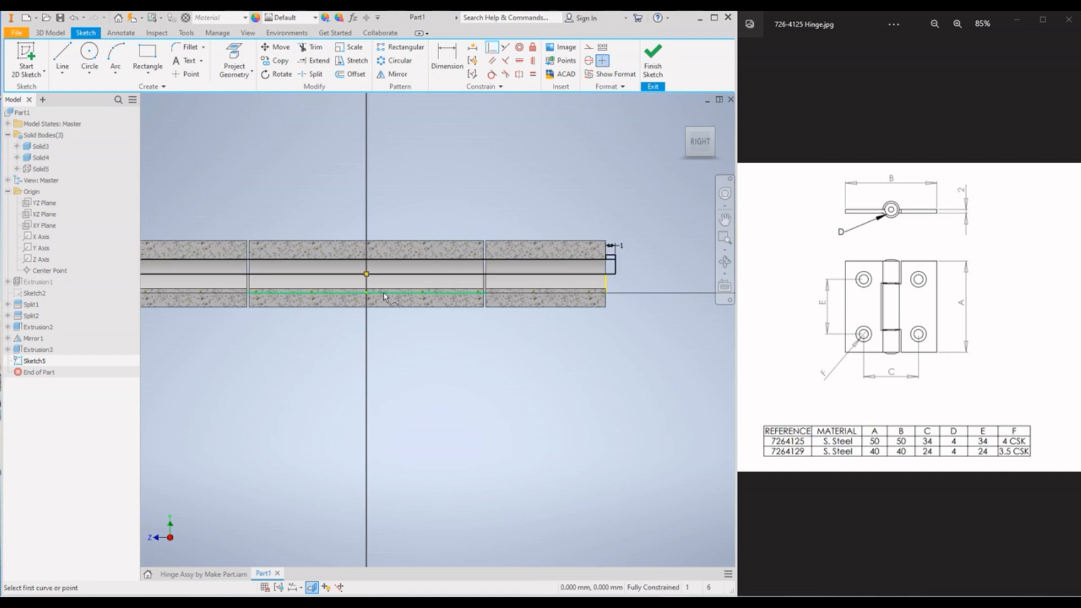
Start a Revolve using the pin sketch's long rectangle and the small head rectangles at both ends as profiles
scroll(591, 260, down, 3)
scroll(527, 264, up, 2)
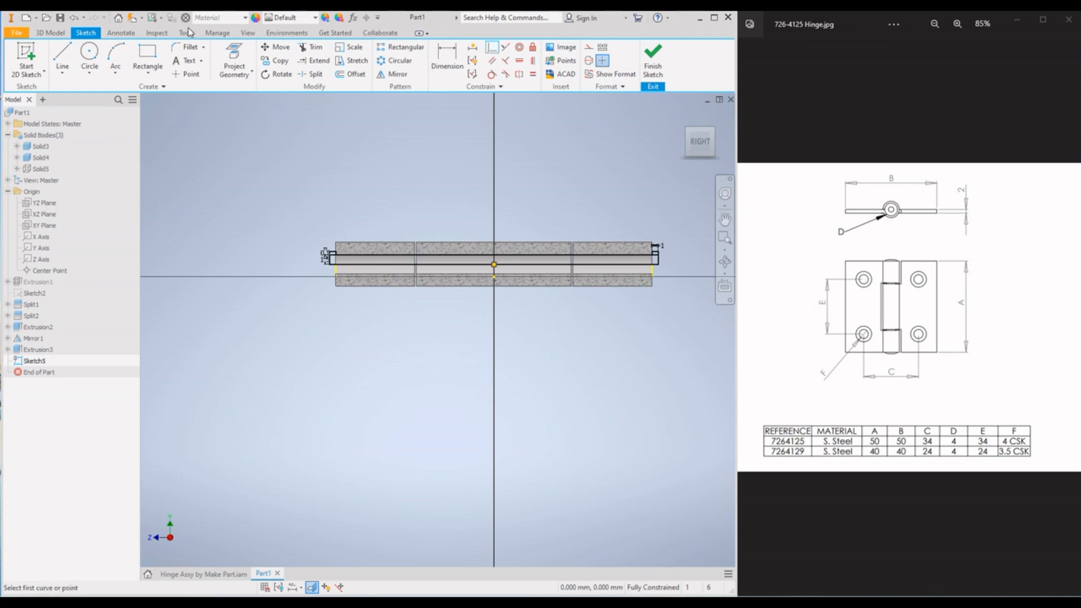
click(50, 33)
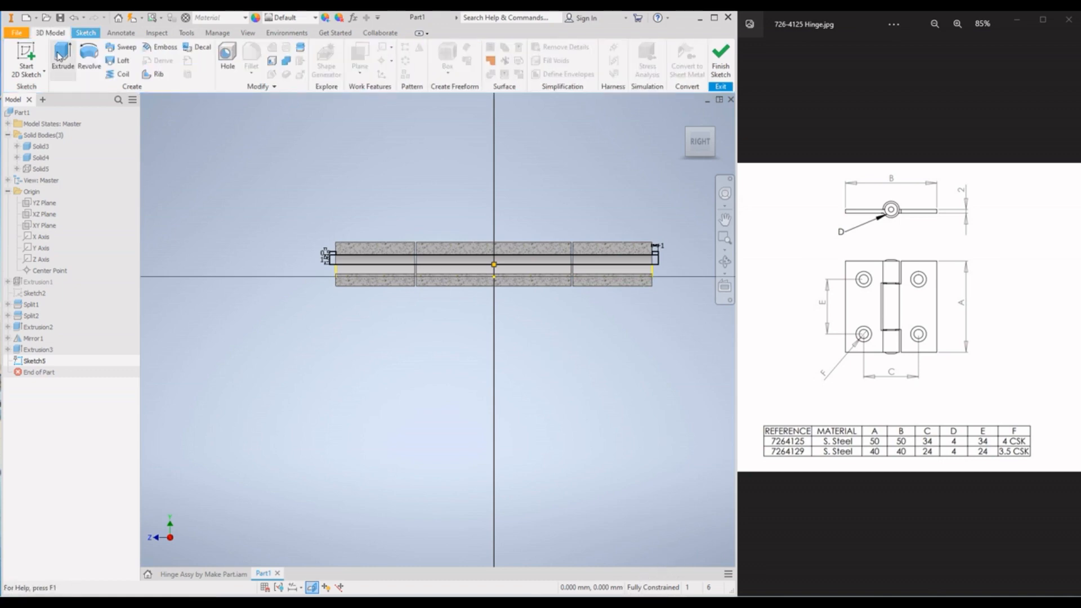
click(89, 55)
scroll(479, 363, up, 3)
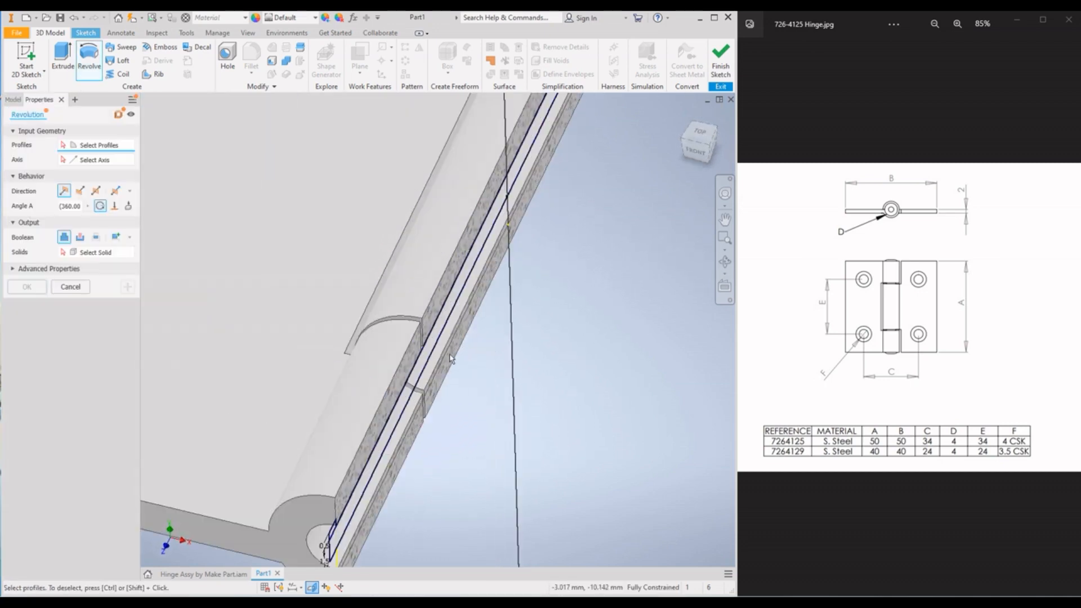
scroll(431, 384, down, 2)
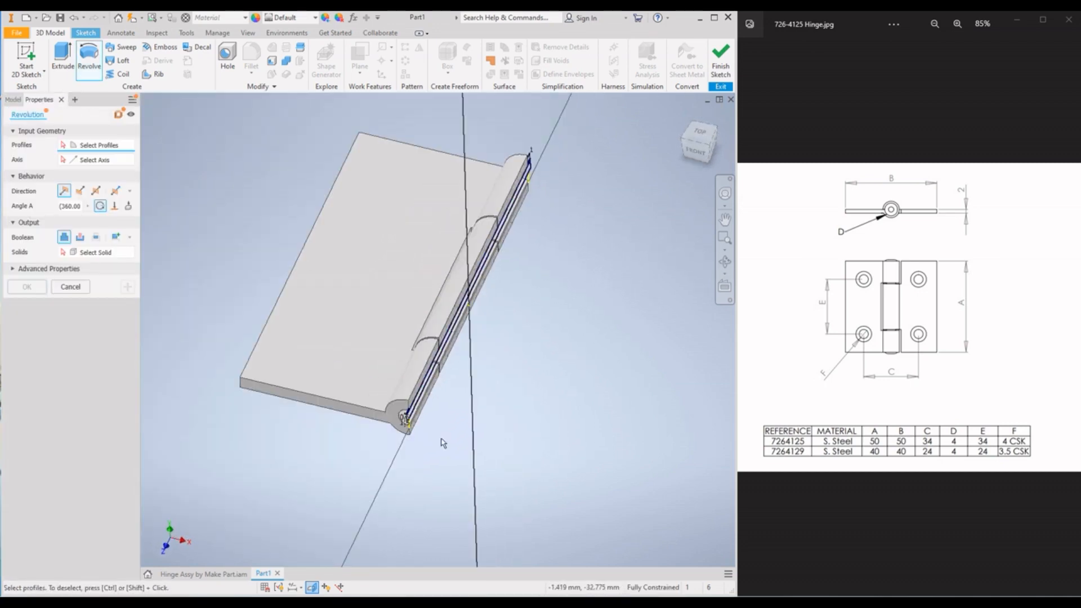
scroll(443, 443, up, 5)
click(289, 395)
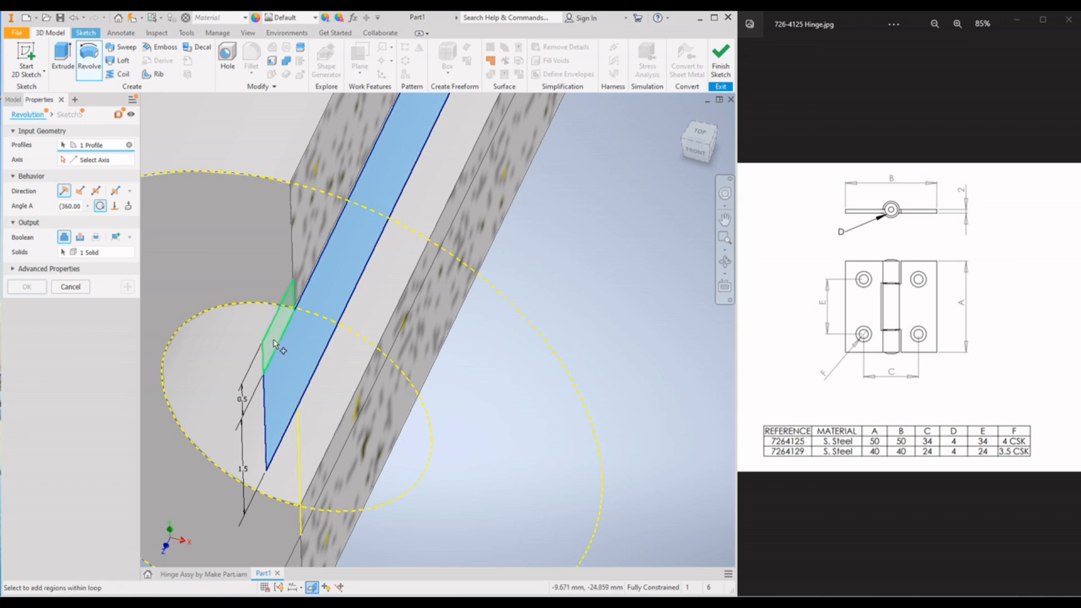
click(279, 343)
scroll(311, 404, down, 5)
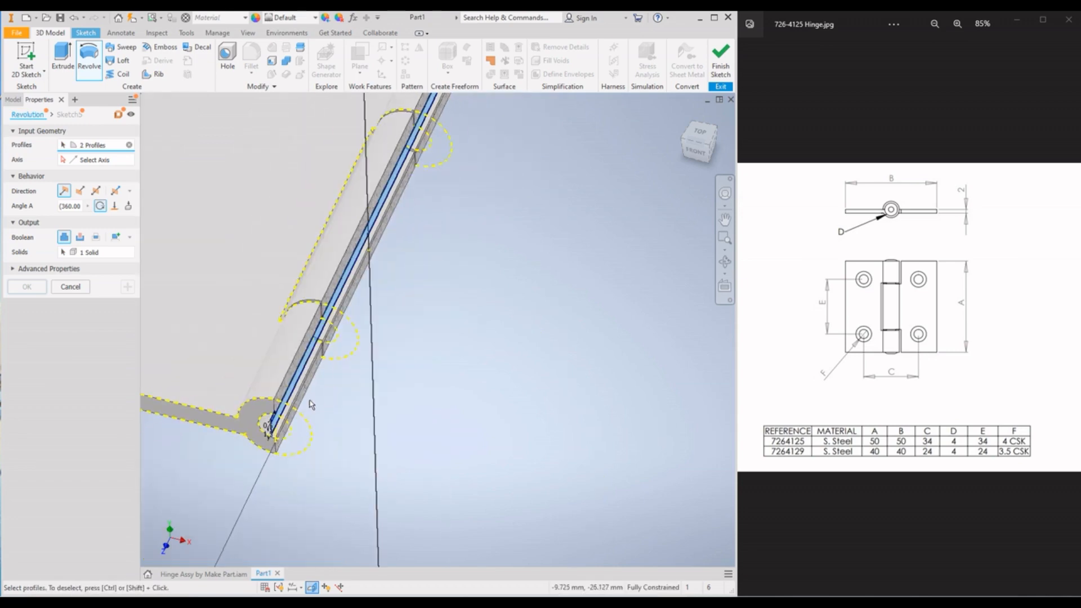
scroll(365, 300, down, 3)
scroll(354, 315, up, 6)
click(350, 321)
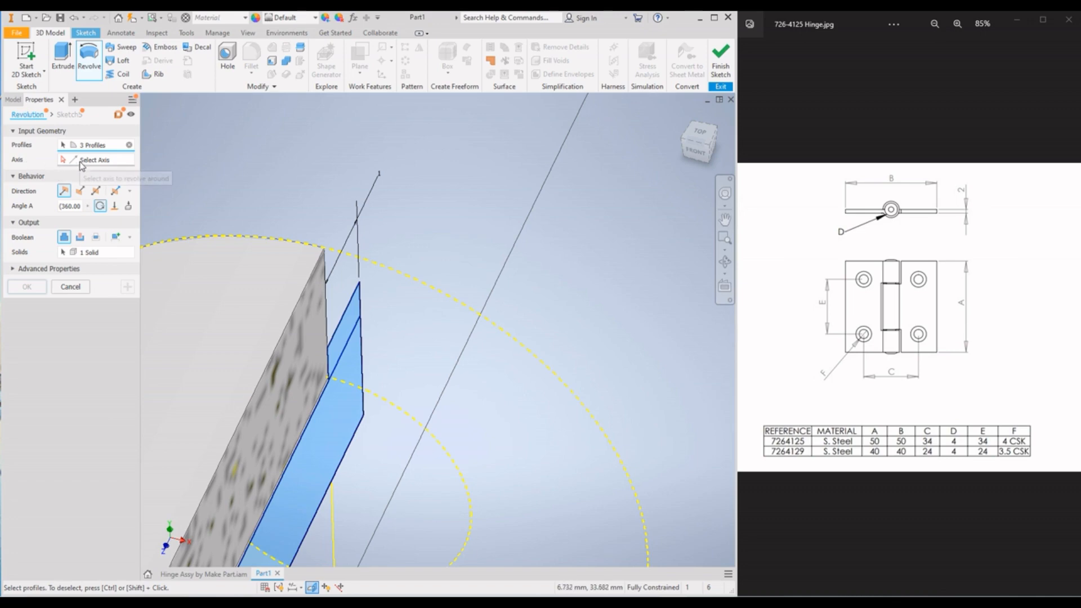
Set the pin profile's lower long edge as the axis of the revolve
click(101, 162)
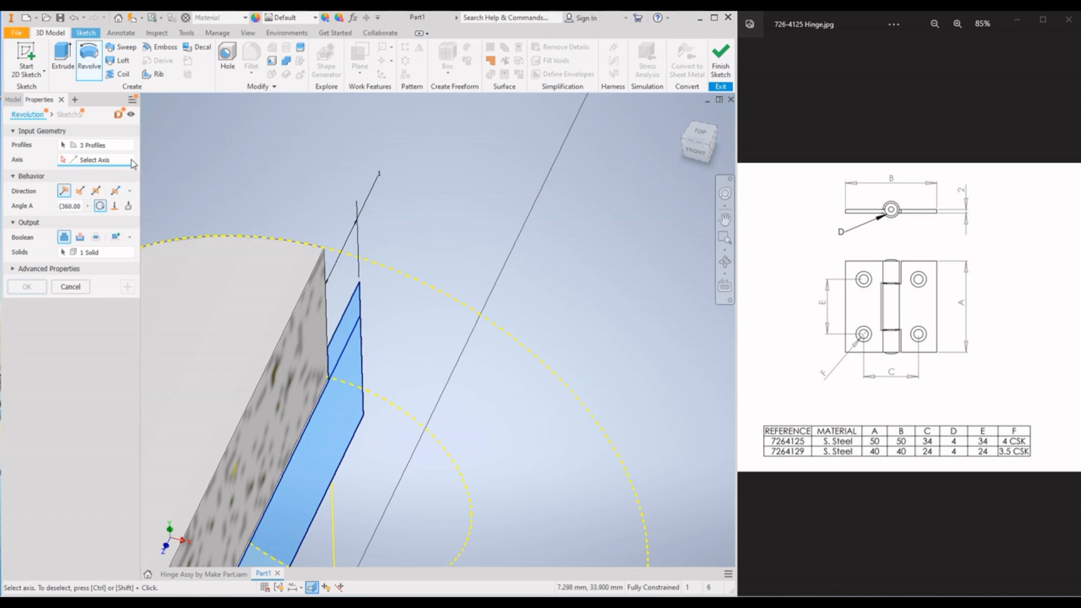
click(339, 467)
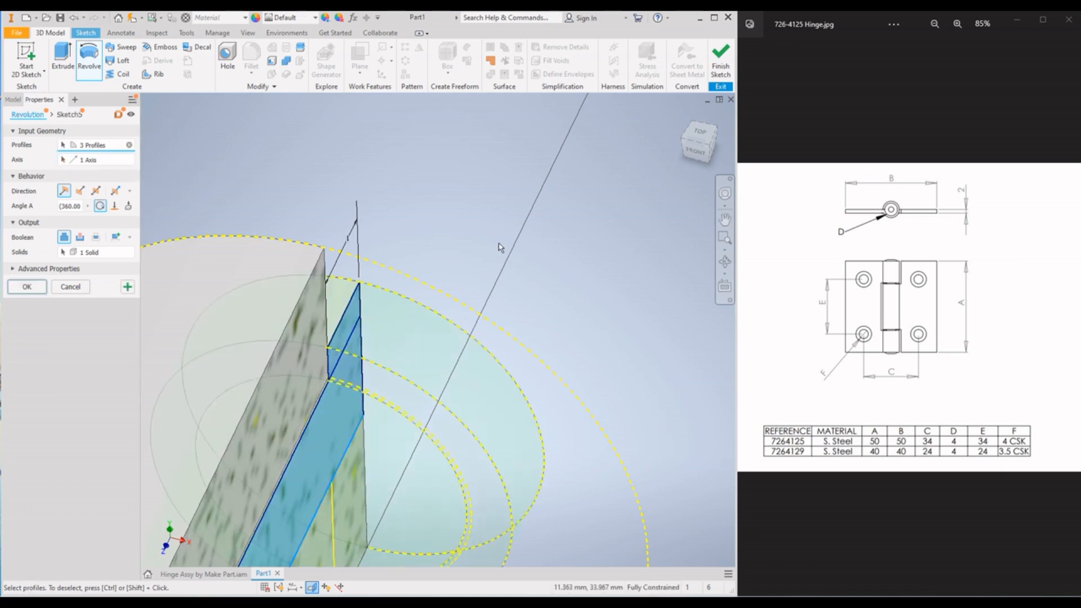
scroll(499, 248, down, 5)
scroll(435, 430, up, 5)
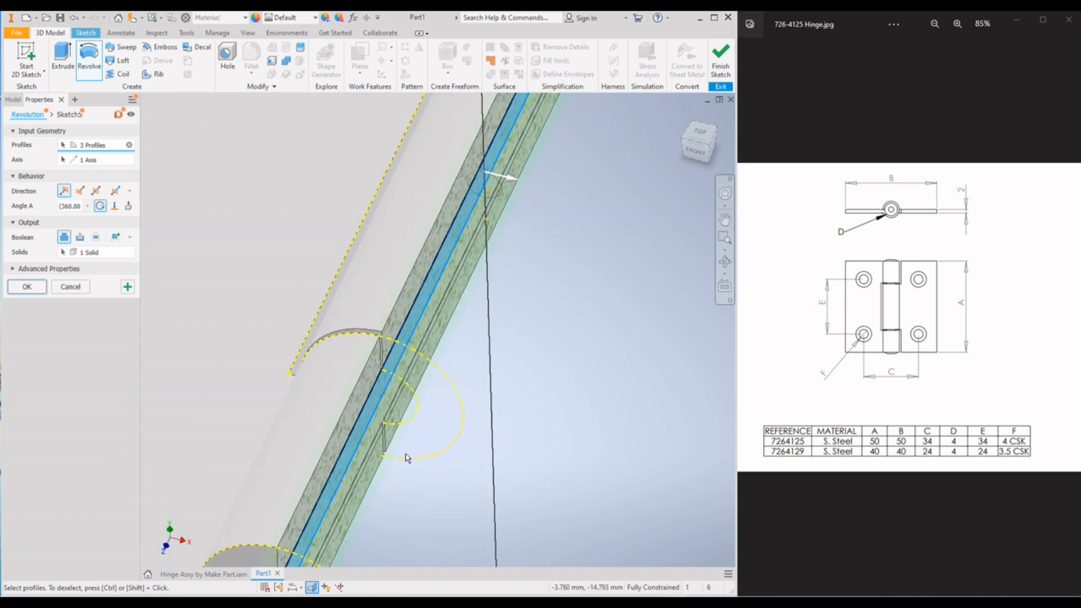
scroll(494, 176, down, 5)
scroll(495, 180, down, 5)
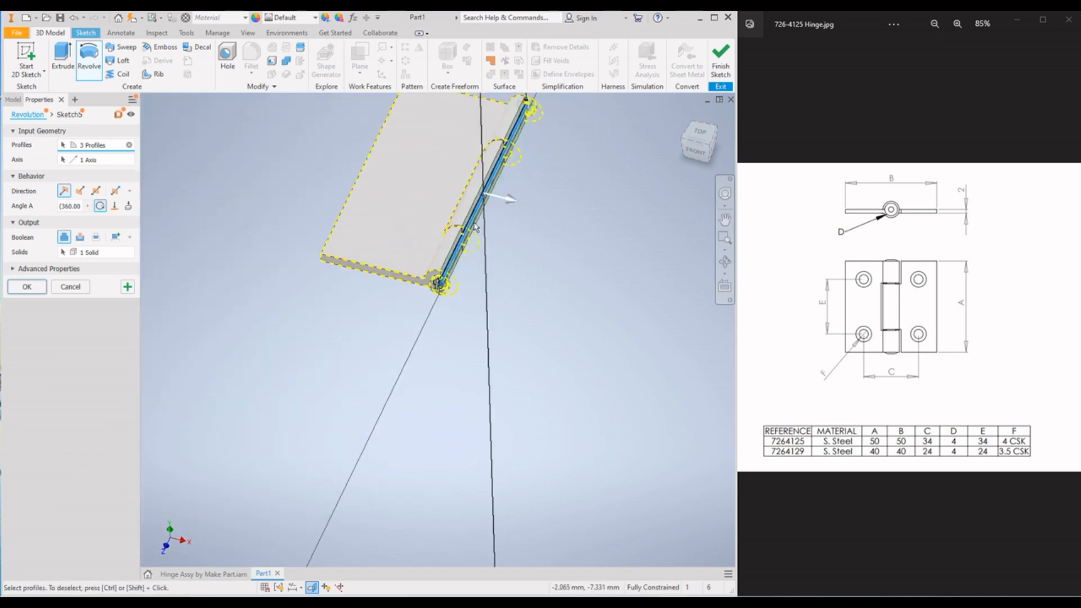
scroll(507, 151, up, 3)
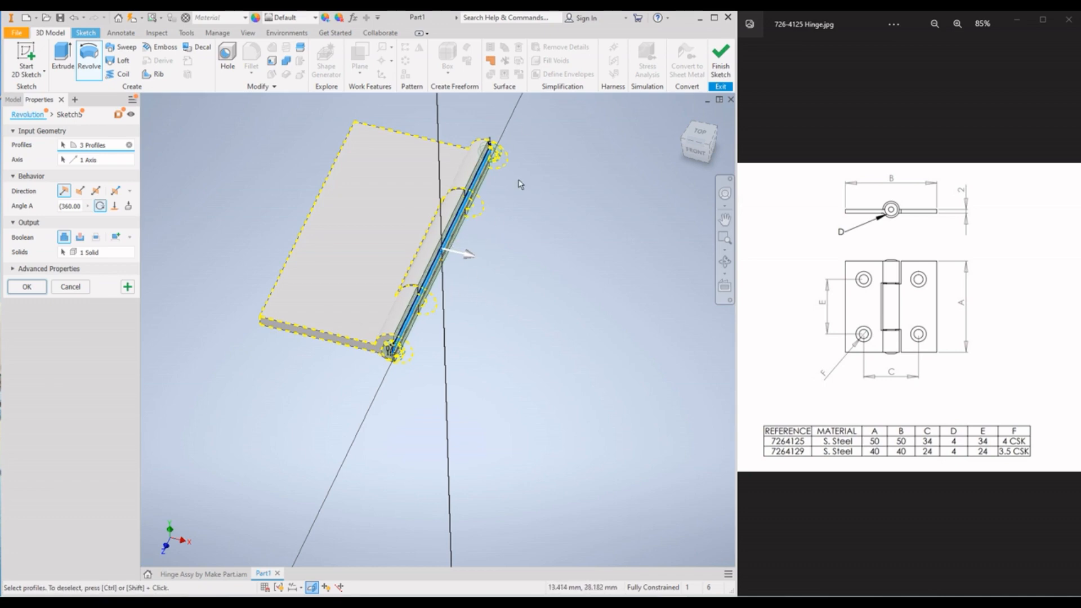
Complete the full 360-degree pin revolve as a new solid and highlight the resulting pin body
click(81, 252)
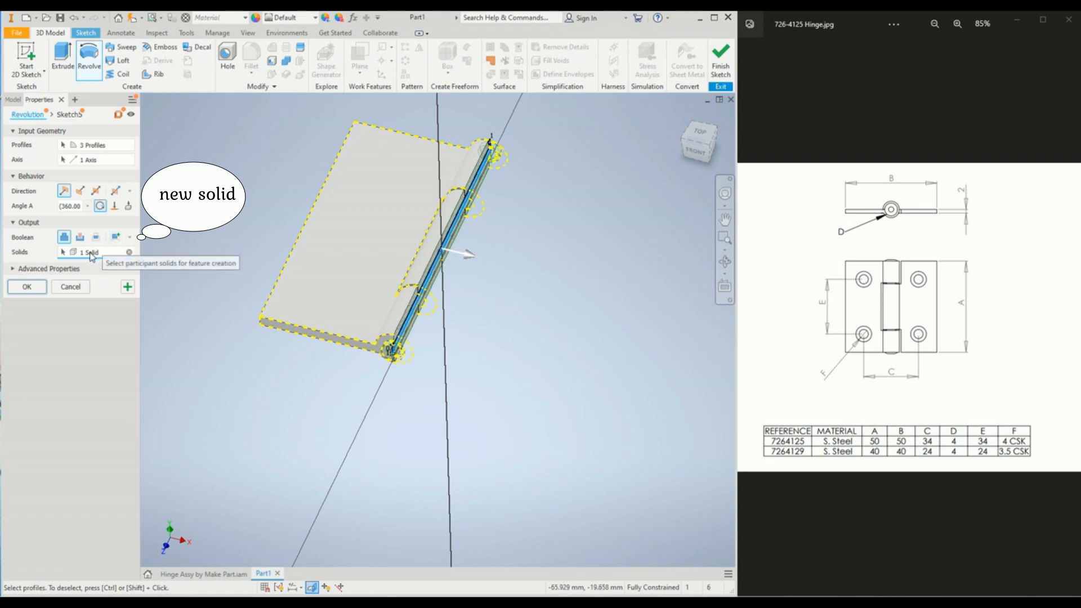
click(117, 237)
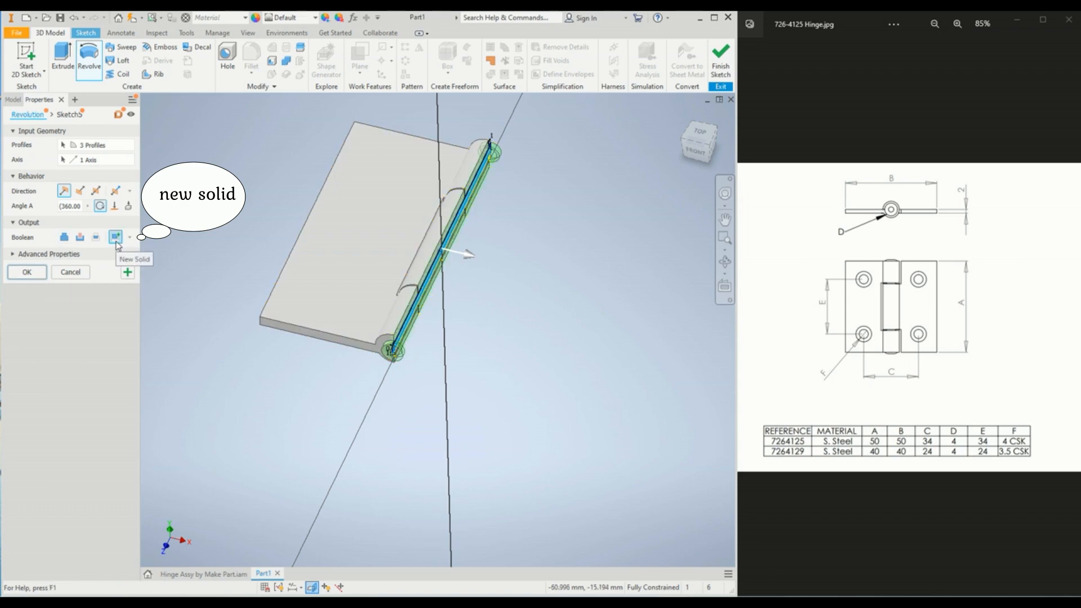
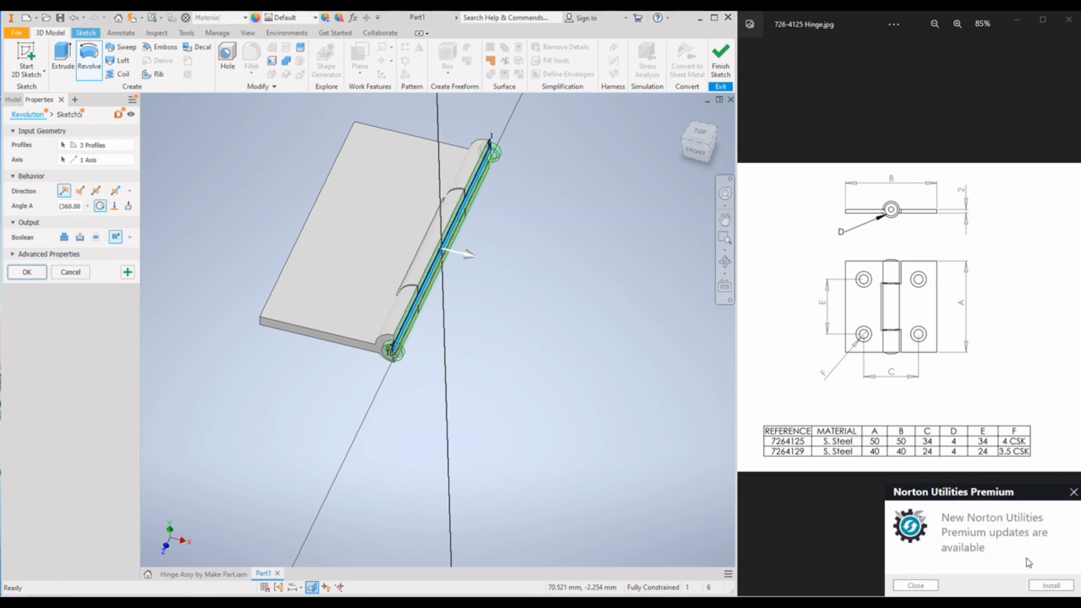
click(1073, 491)
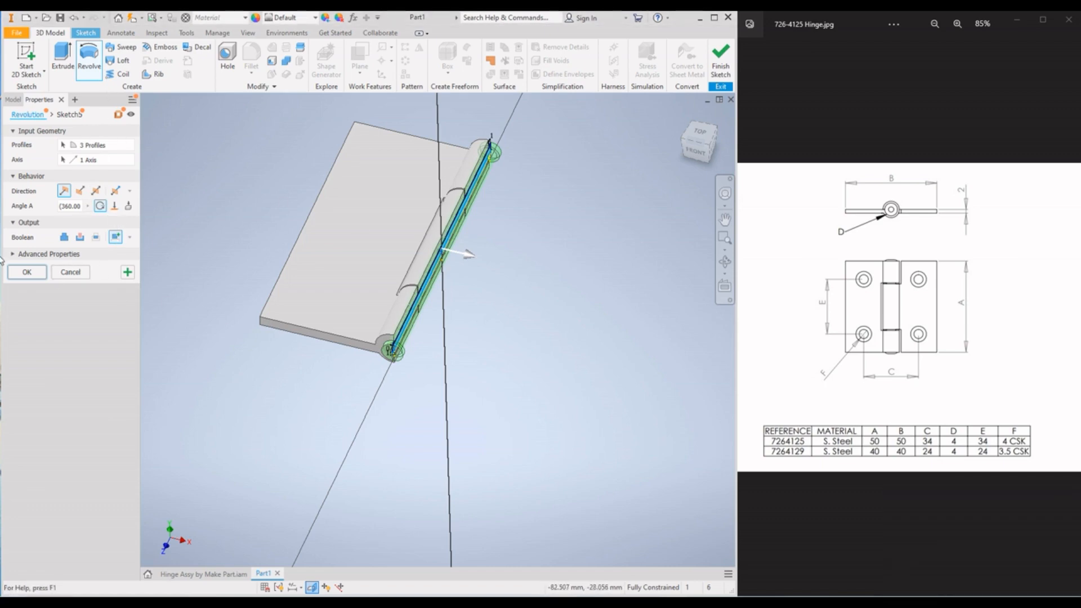
click(27, 273)
scroll(393, 354, up, 5)
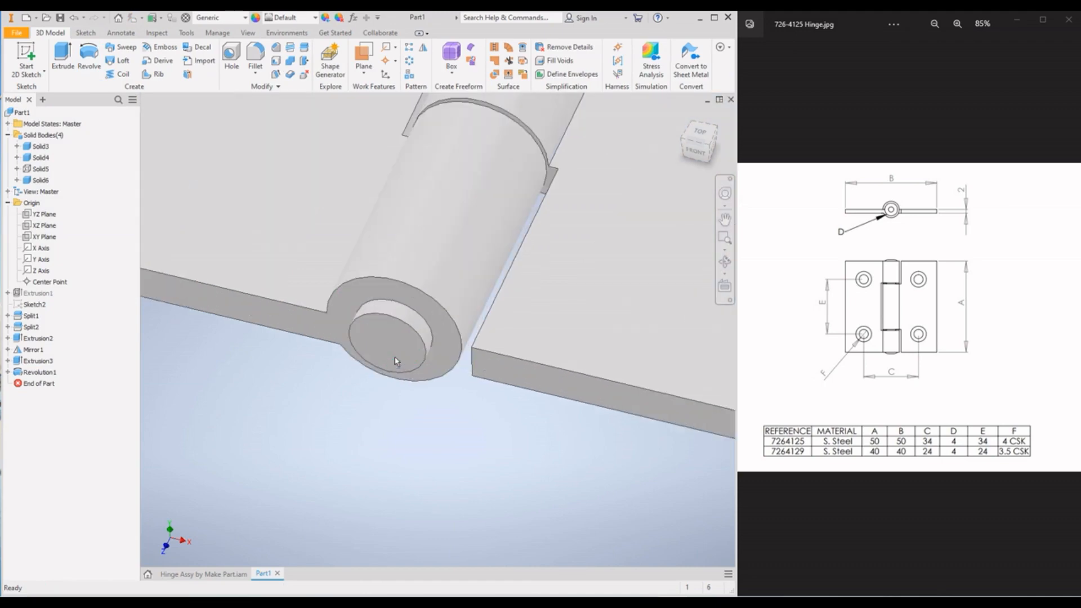
scroll(423, 348, down, 5)
click(40, 180)
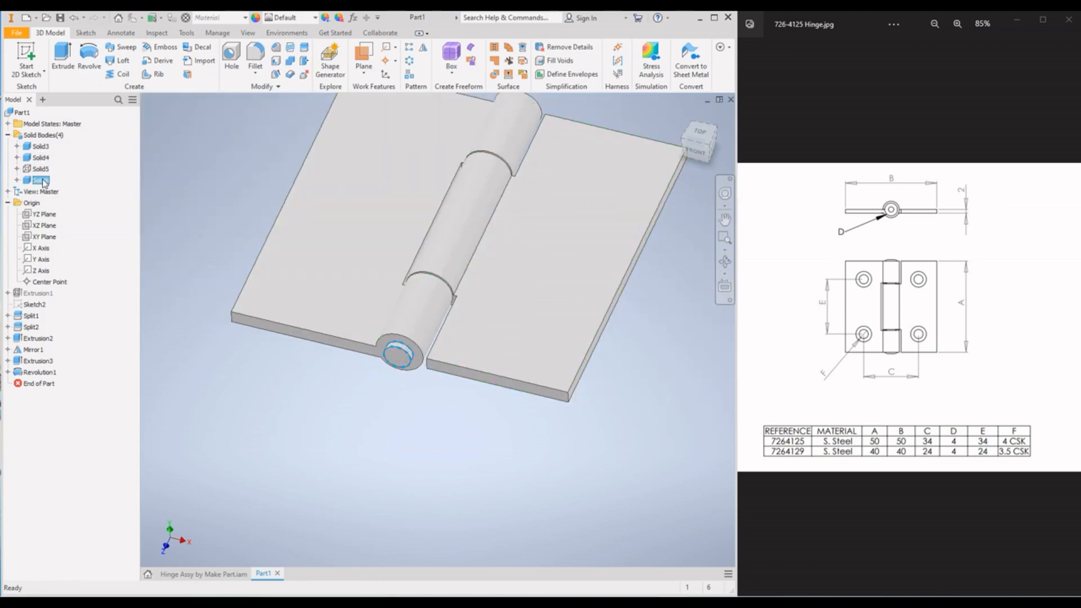
scroll(402, 365, up, 5)
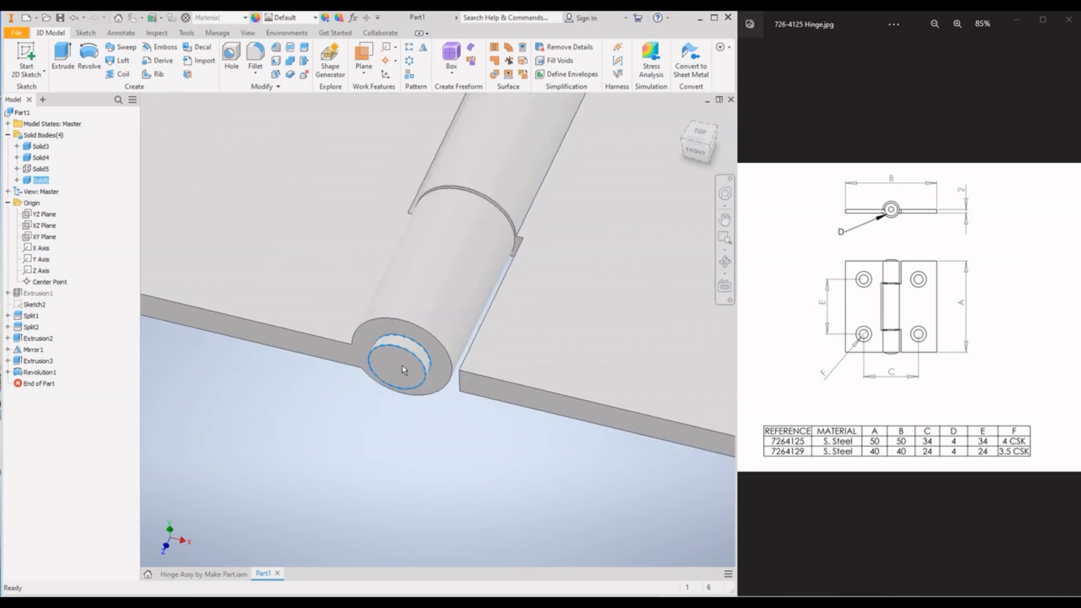
scroll(402, 364, down, 6)
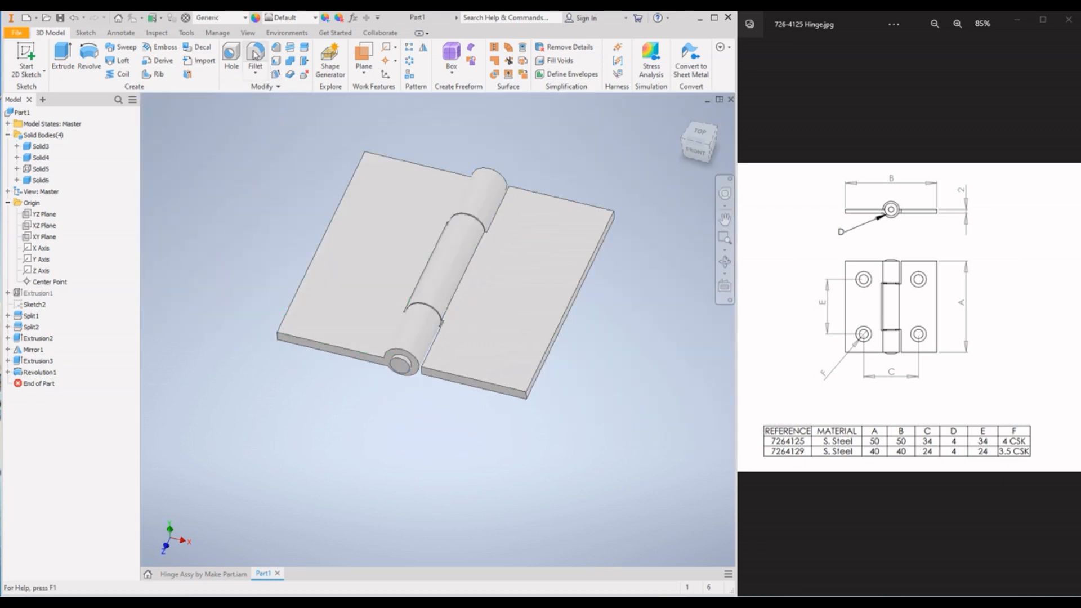
Start a constant-radius fillet of 1 mm on the outer circular edges of both pin heads
key(f)
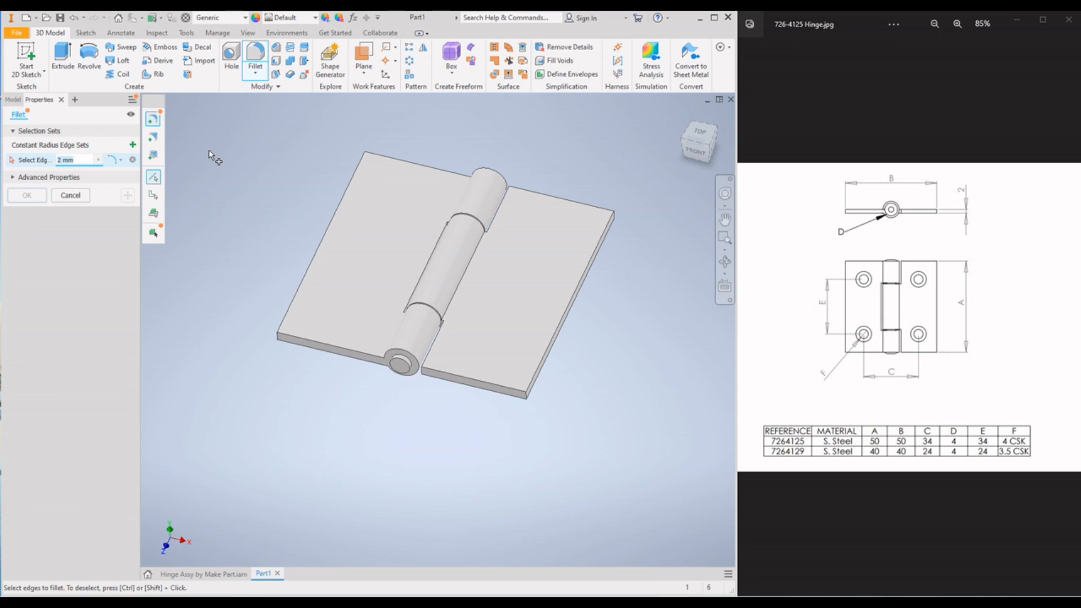
double_click(79, 161)
text(0.5)
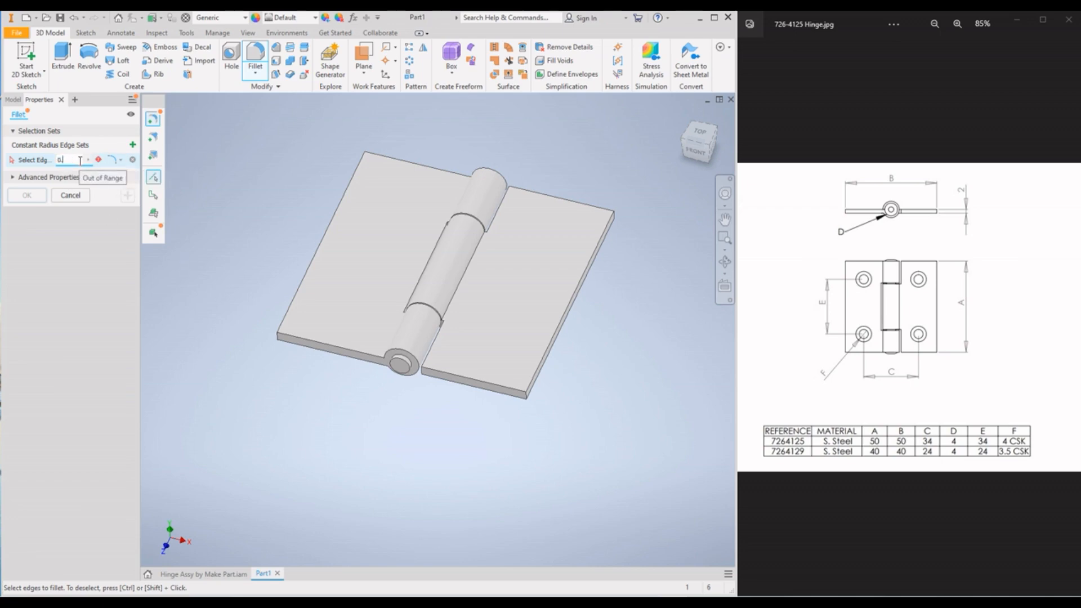
click(390, 362)
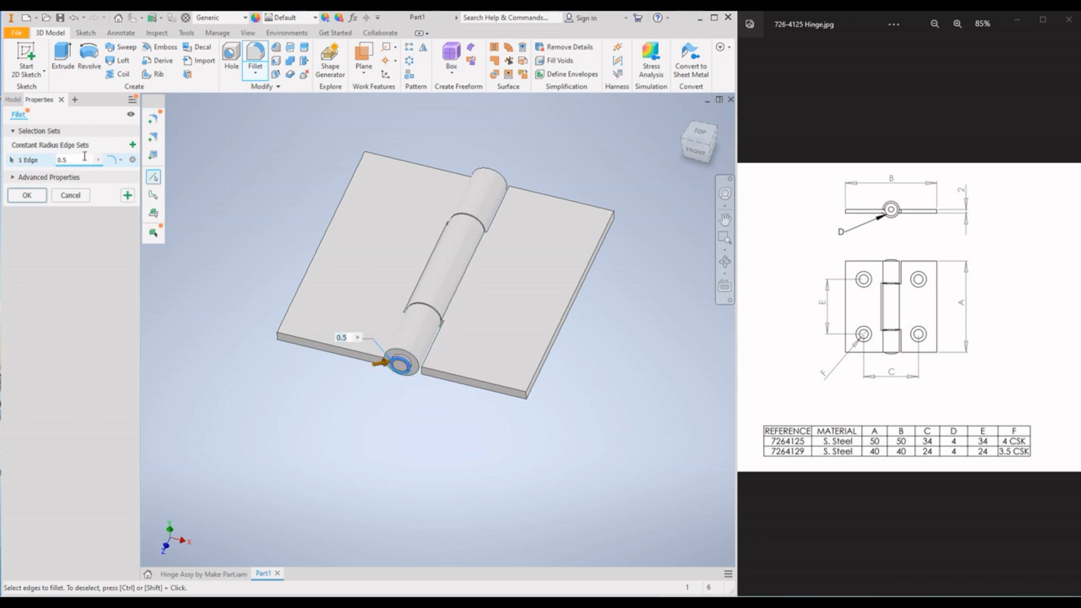
text(1)
shift+middle_drag(487, 260, 457, 320)
scroll(485, 159, down, 3)
scroll(488, 163, down, 3)
click(489, 172)
scroll(480, 205, up, 5)
scroll(513, 223, down, 5)
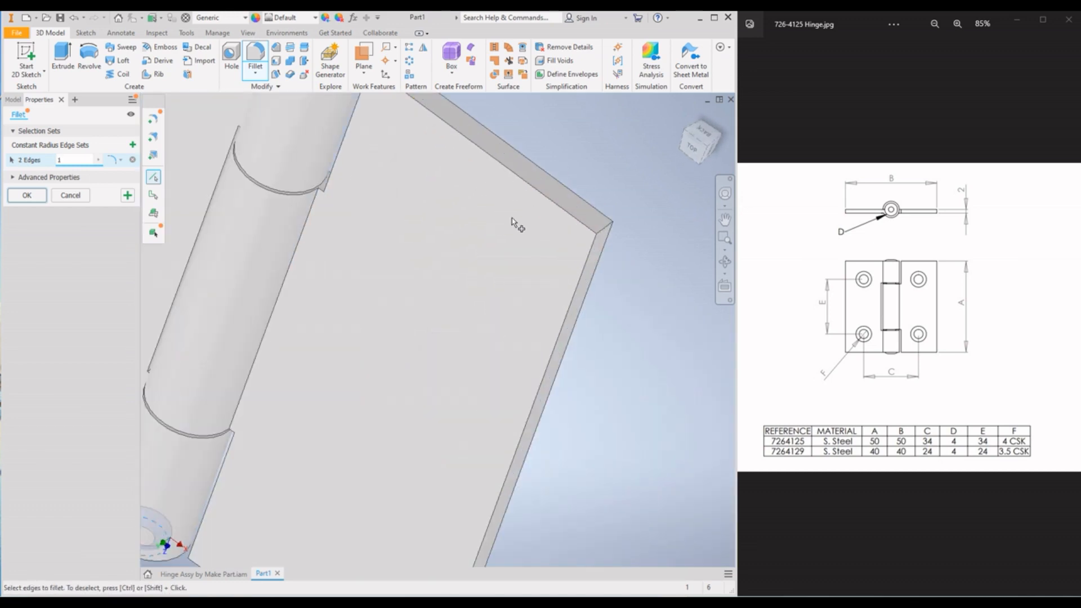
Add the four outer corner edges of the two hinge leaves to the 1 mm fillet set
click(605, 236)
scroll(604, 225, up, 5)
key(F6)
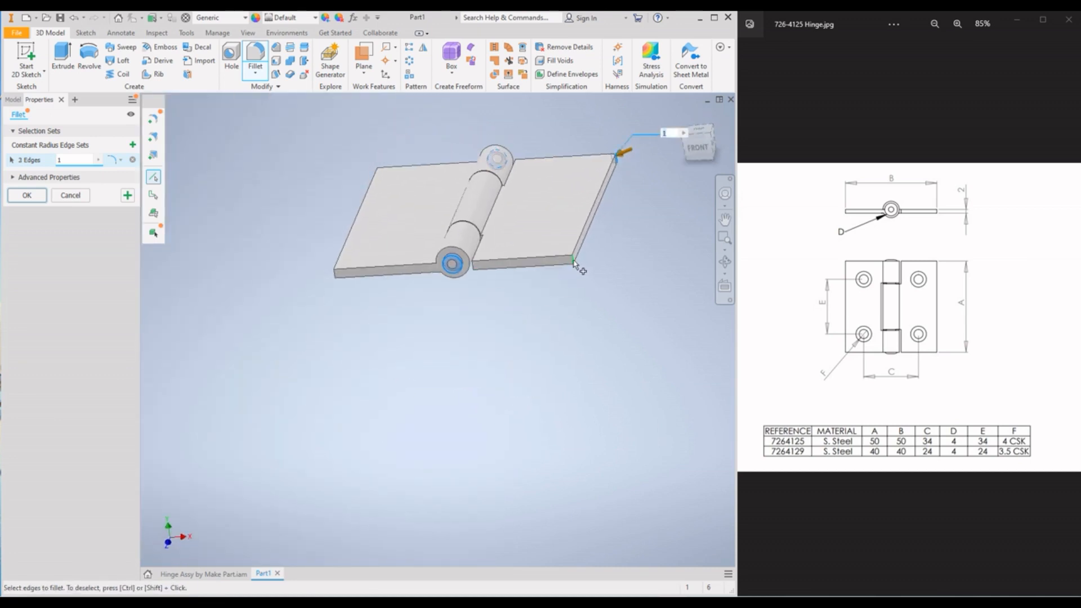
click(573, 261)
click(338, 274)
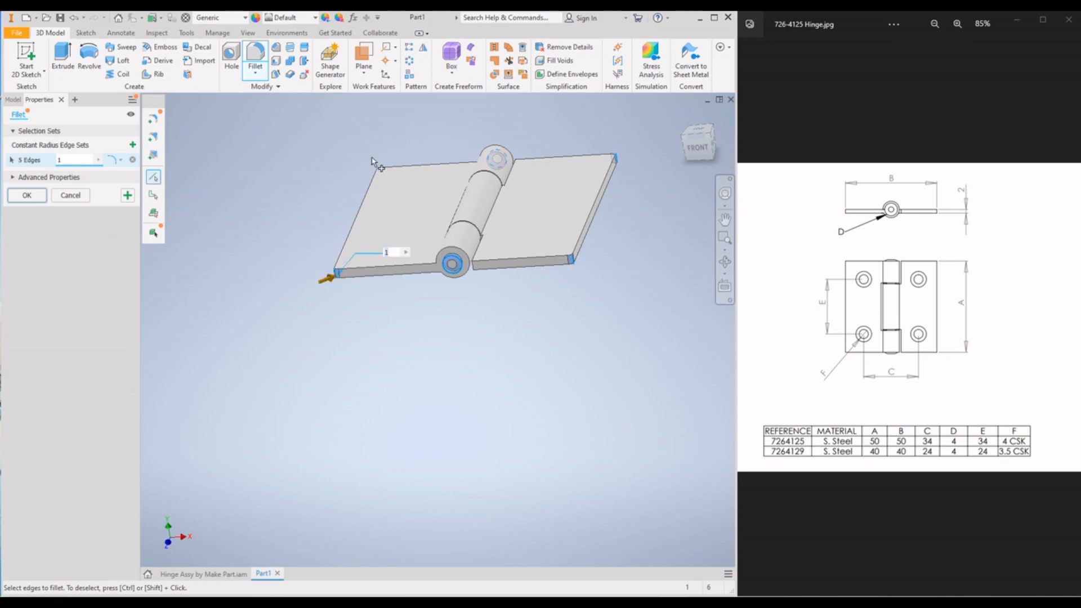
click(380, 174)
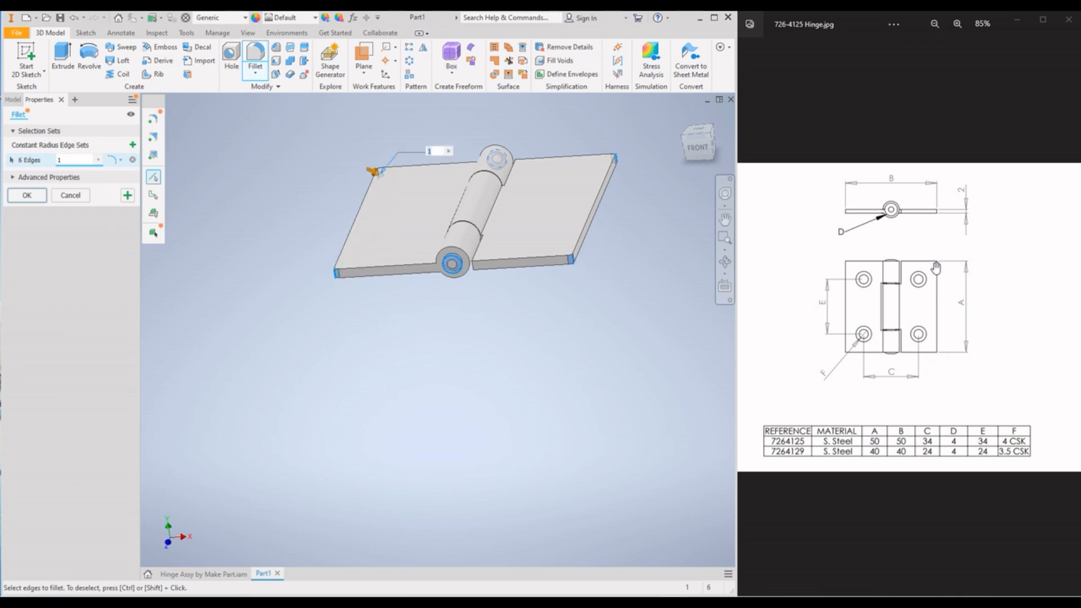
mouse_move(349, 284)
shift+middle_down()
mouse_move(362, 292)
mouse_move(354, 282)
mouse_move(345, 294)
shift+middle_up()
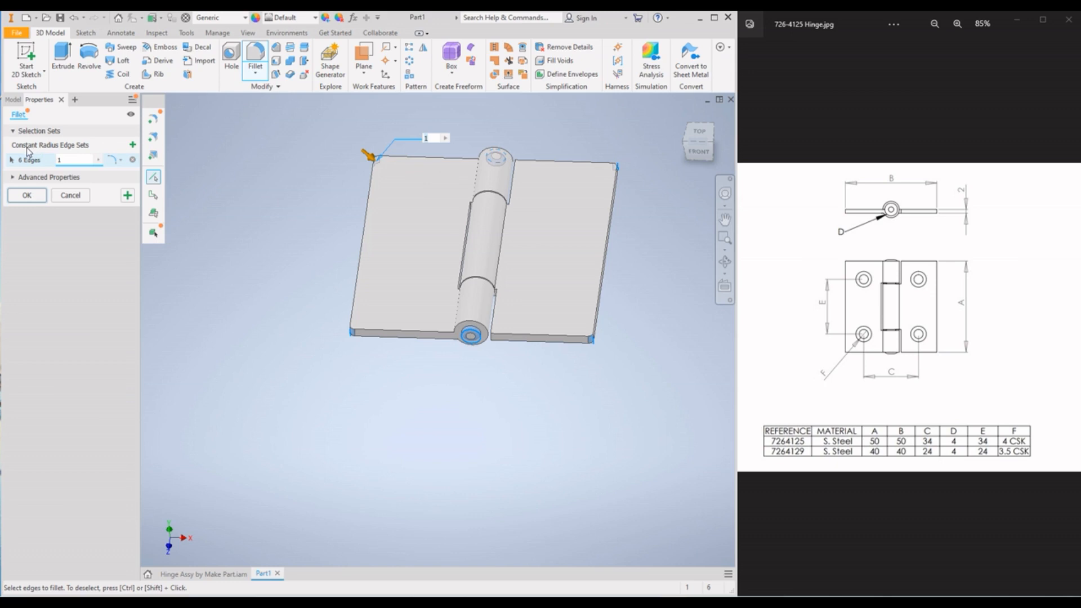
Add a second fillet set of 0.5 mm on the three long edges where the knuckles meet their leaves, and complete the fillet
click(133, 145)
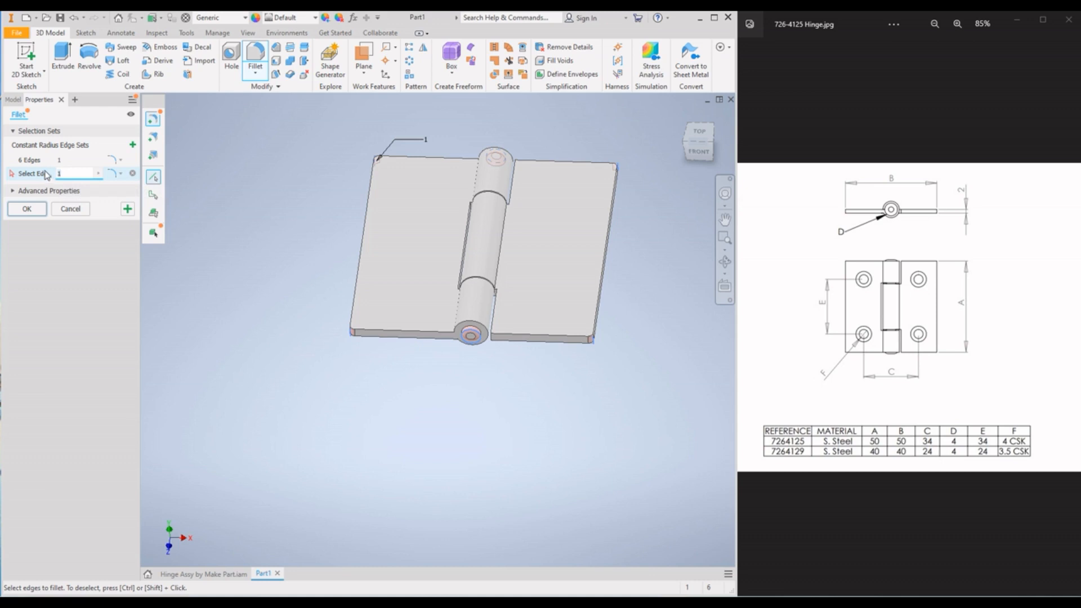
text(0.5)
middle_drag(174, 273, 208, 276)
shift+middle_drag(349, 241, 391, 270)
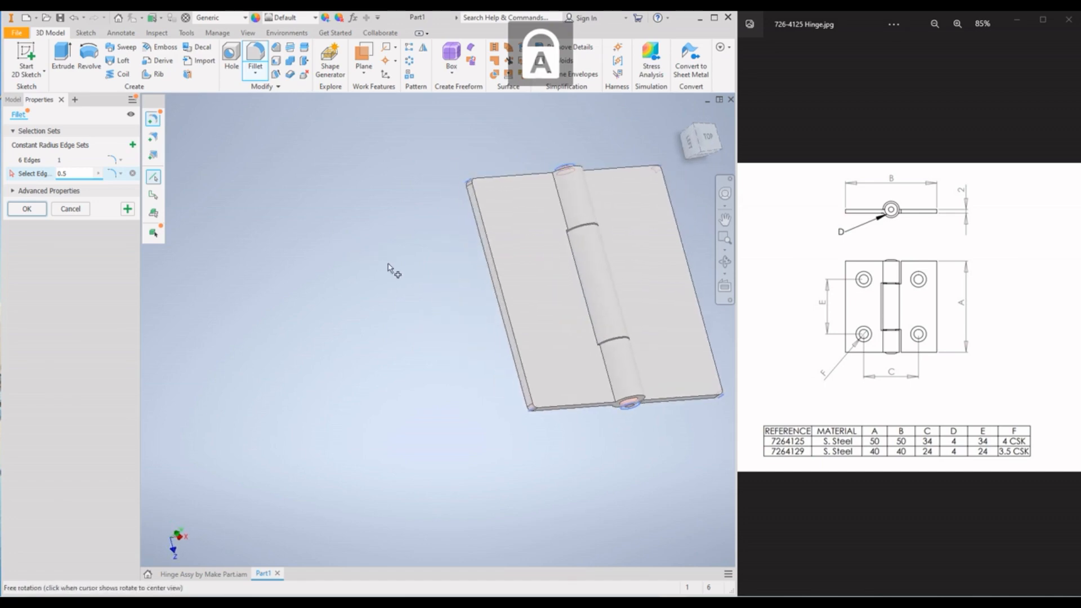
click(560, 200)
click(604, 374)
shift+middle_drag(426, 429, 345, 414)
scroll(555, 315, down, 6)
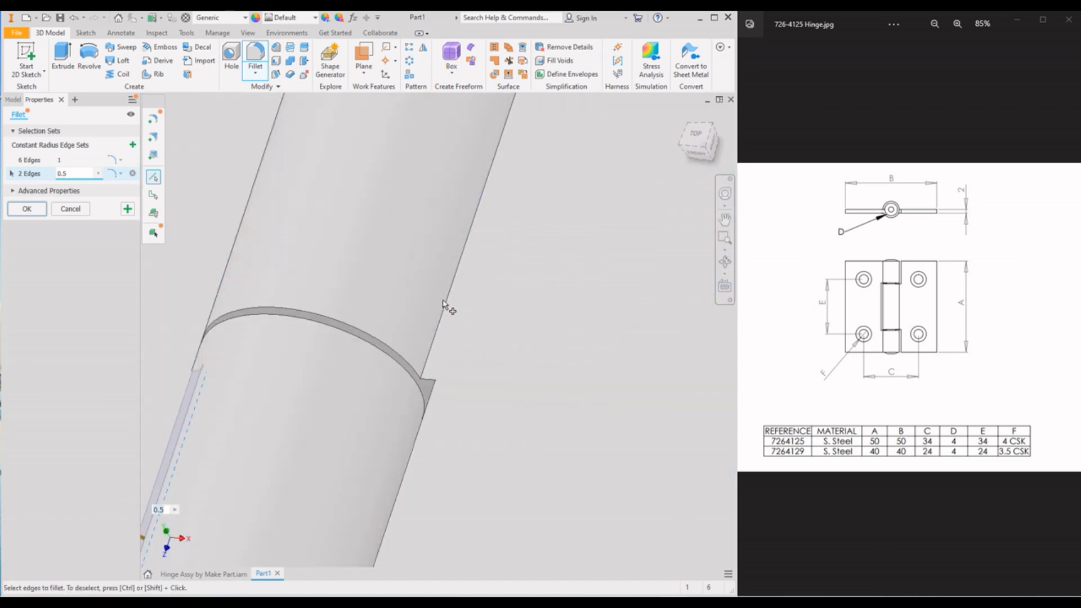
click(448, 307)
scroll(483, 342, up, 8)
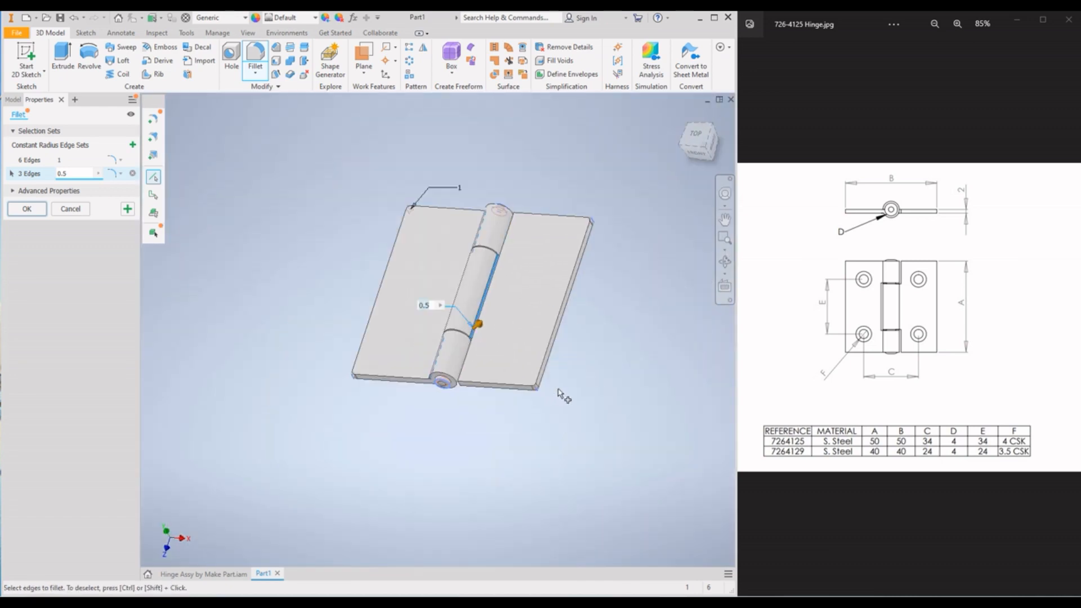
click(27, 209)
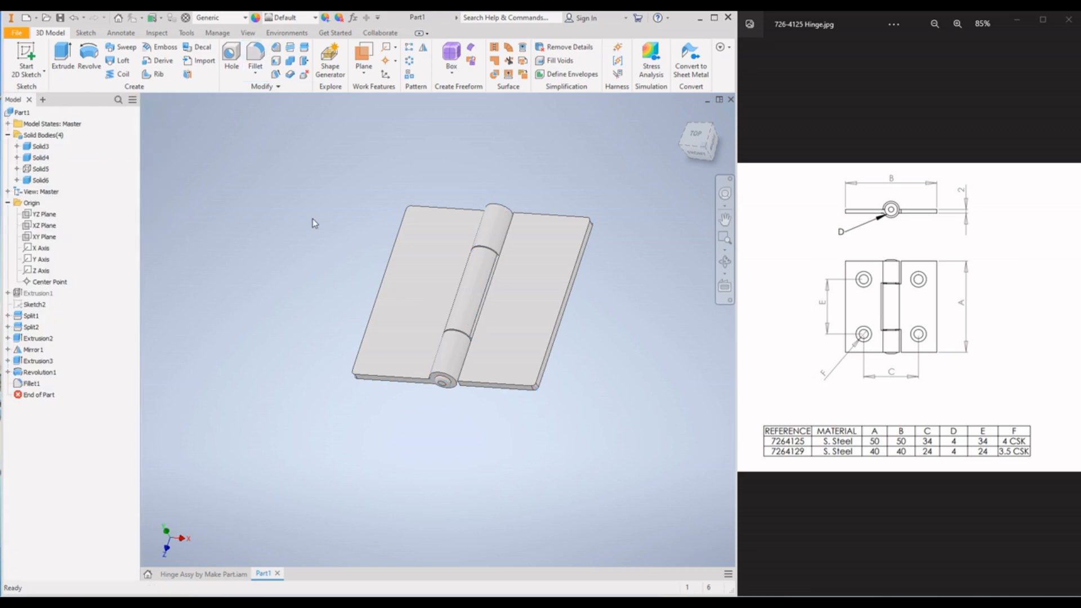
Save the part as "Hinge Solid Body File" in the Make Part folder
shift+middle_drag(299, 219, 373, 345)
scroll(440, 195, up, 5)
scroll(531, 193, down, 6)
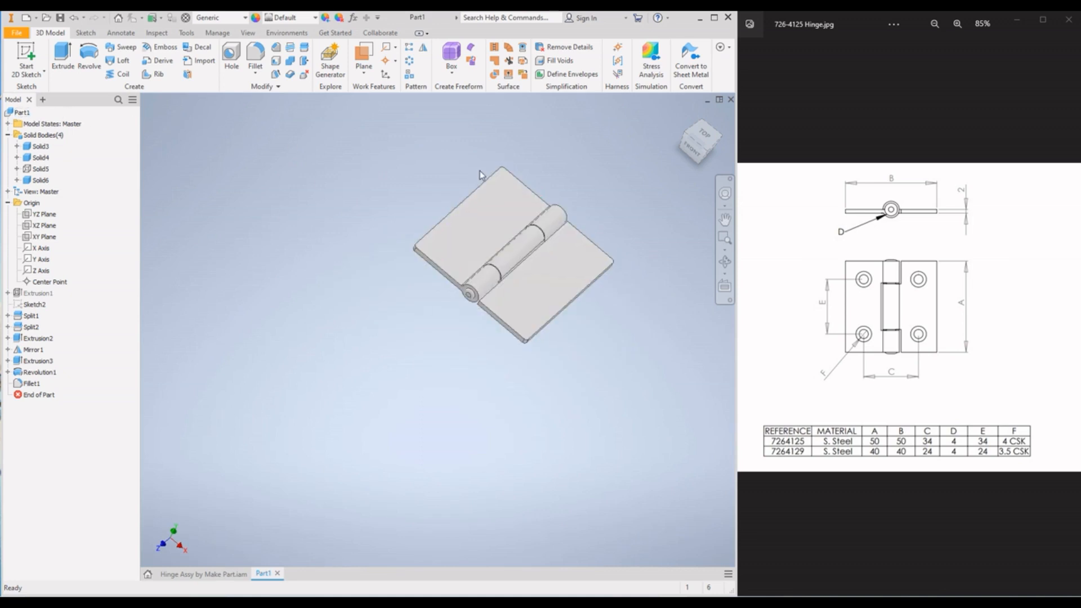
click(60, 18)
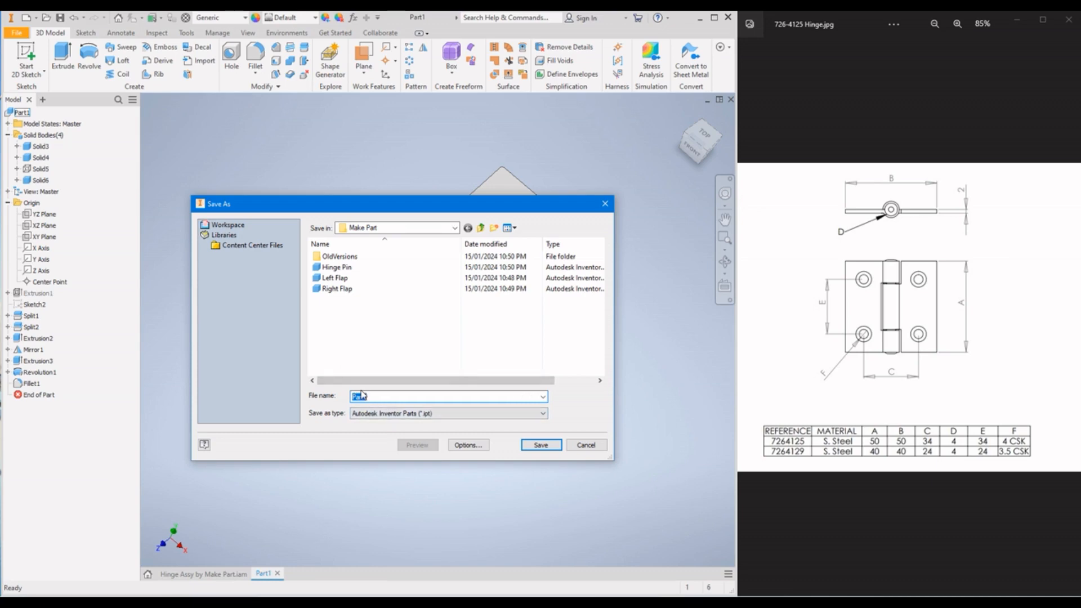
text(hINMG)
key(BackSpace)
key(BackSpace)
key(BackSpace)
key(BackSpace)
key(BackSpace)
text(hi)
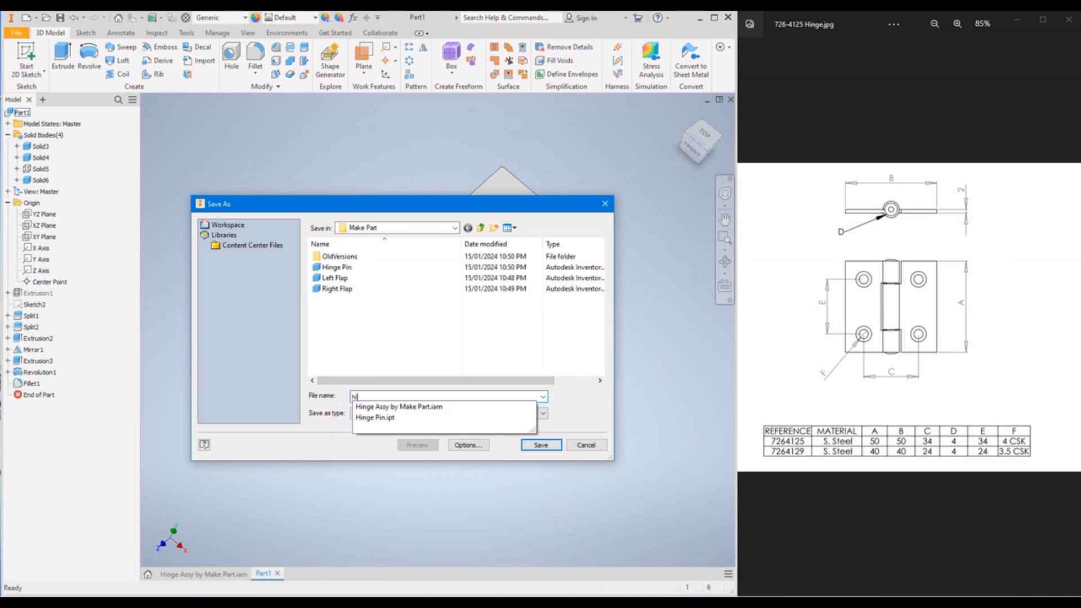
text(NG)
key(BackSpace)
key(BackSpace)
key(BackSpace)
key(BackSpace)
key(Caps_Lock)
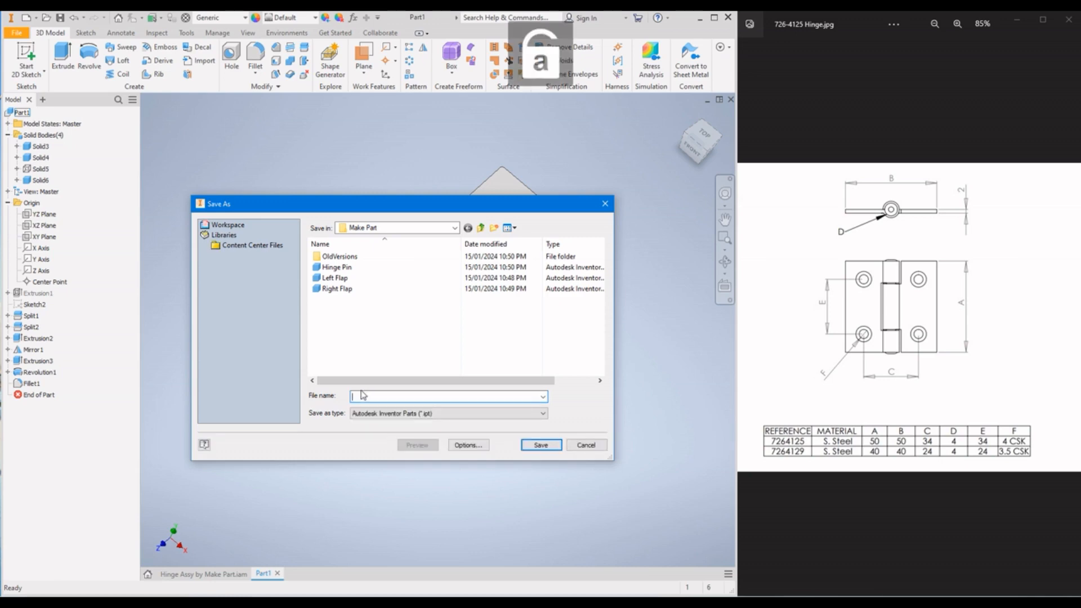
text(Hinge )
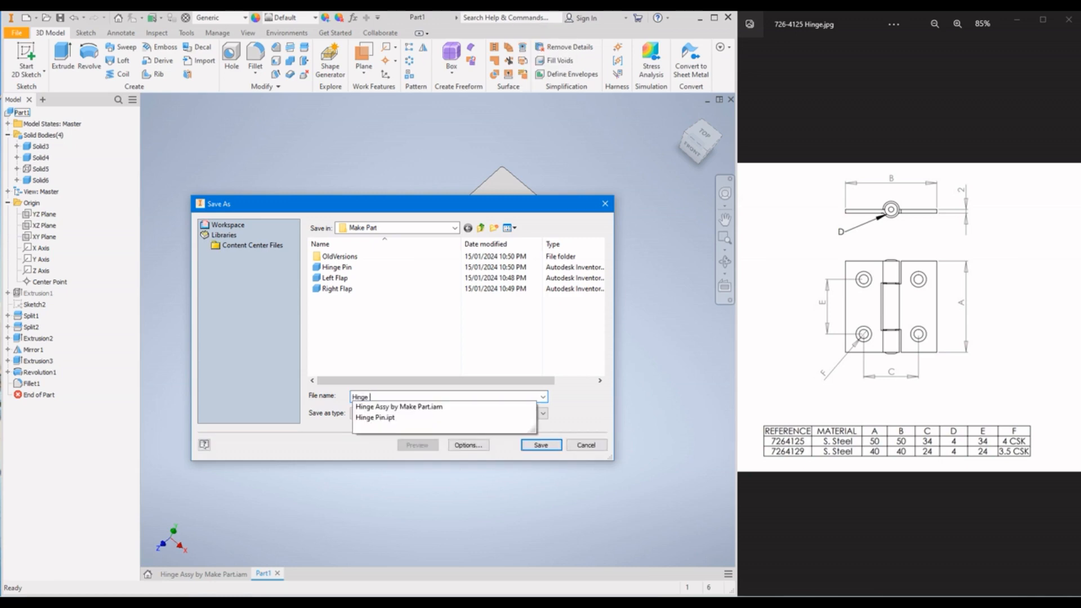
text(Solid Body File)
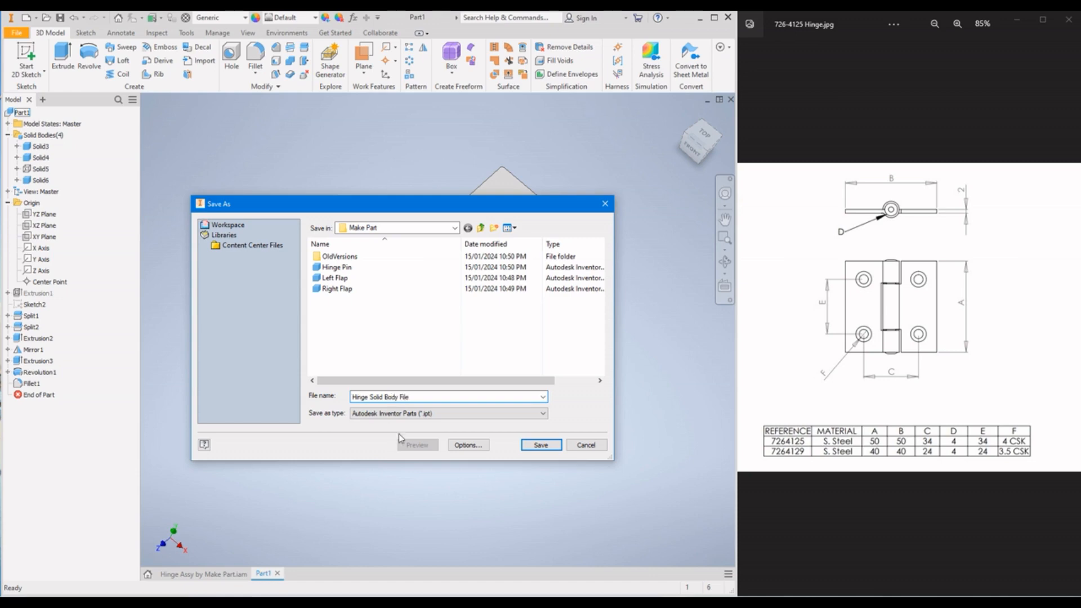
click(539, 447)
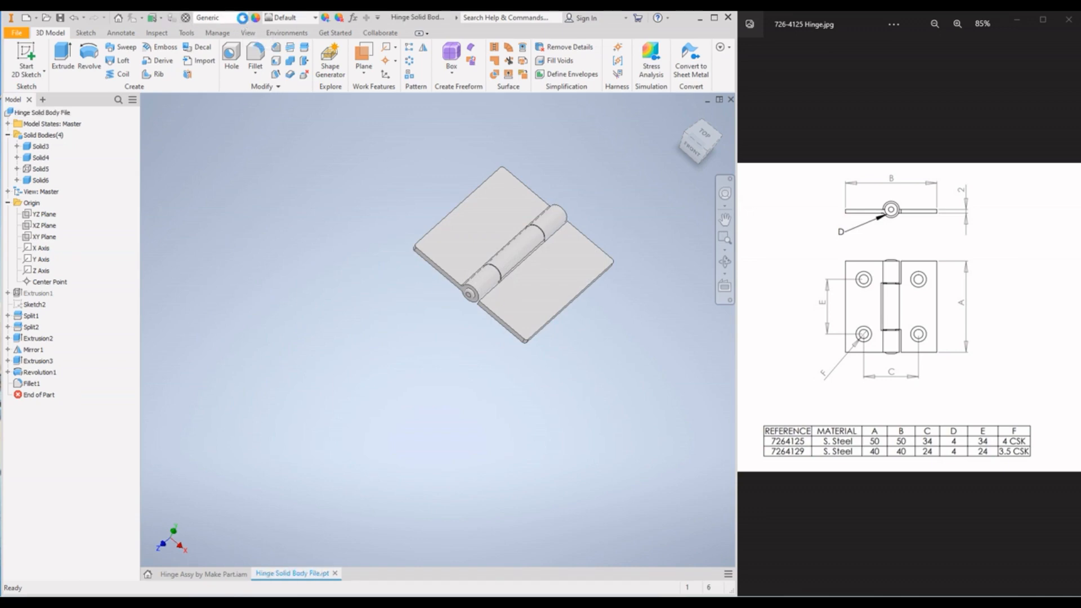
Assign the Stainless Steel material to the hinge part
click(244, 21)
scroll(281, 185, down, 6)
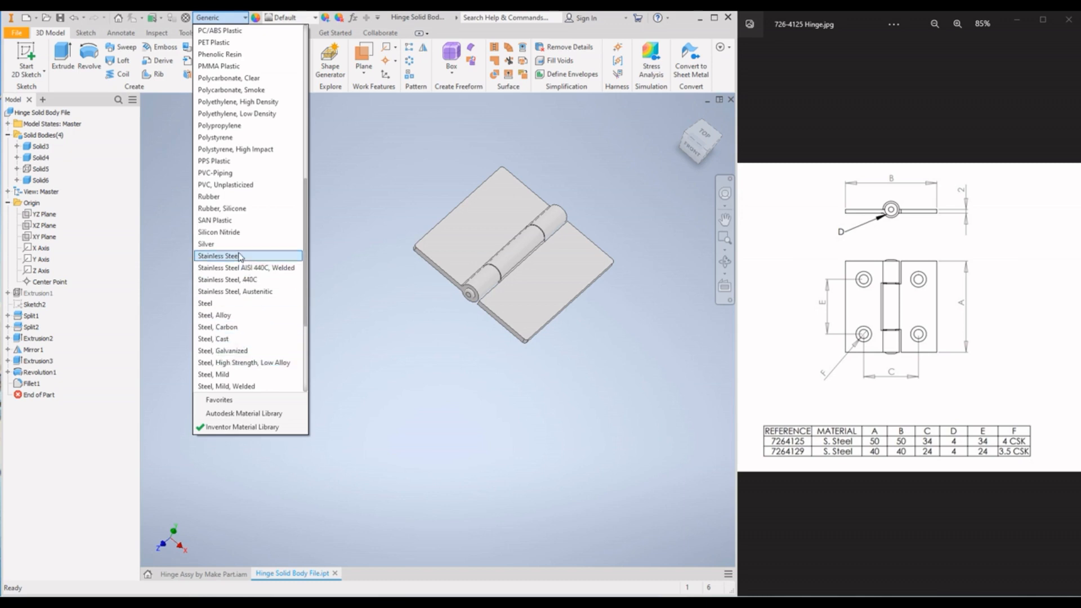
click(236, 256)
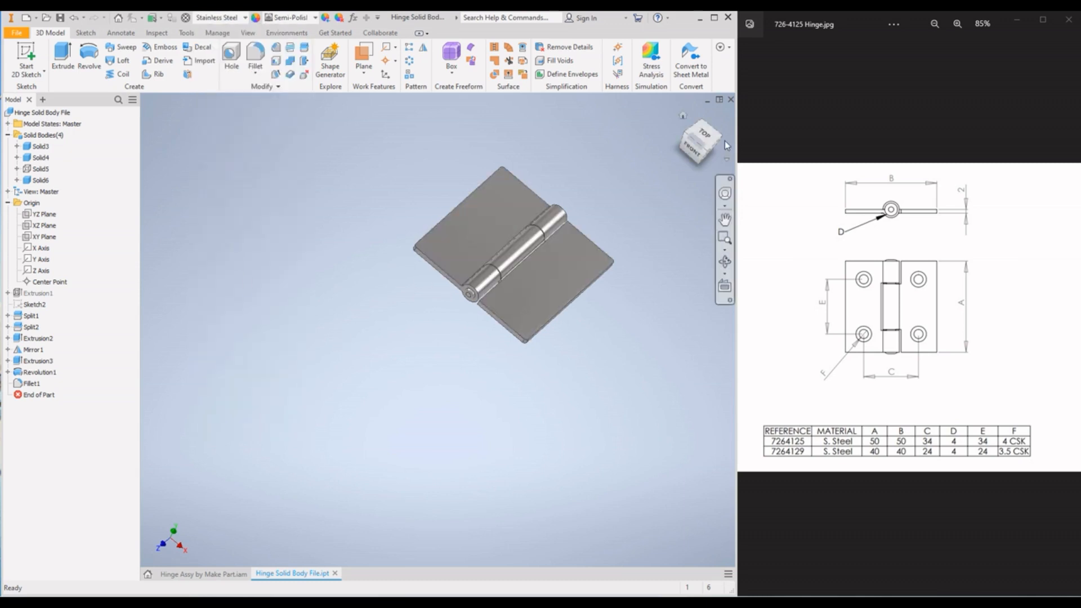
Start a sketch on the left leaf's top face and place four points, one near each outer corner of the two leaves
click(683, 116)
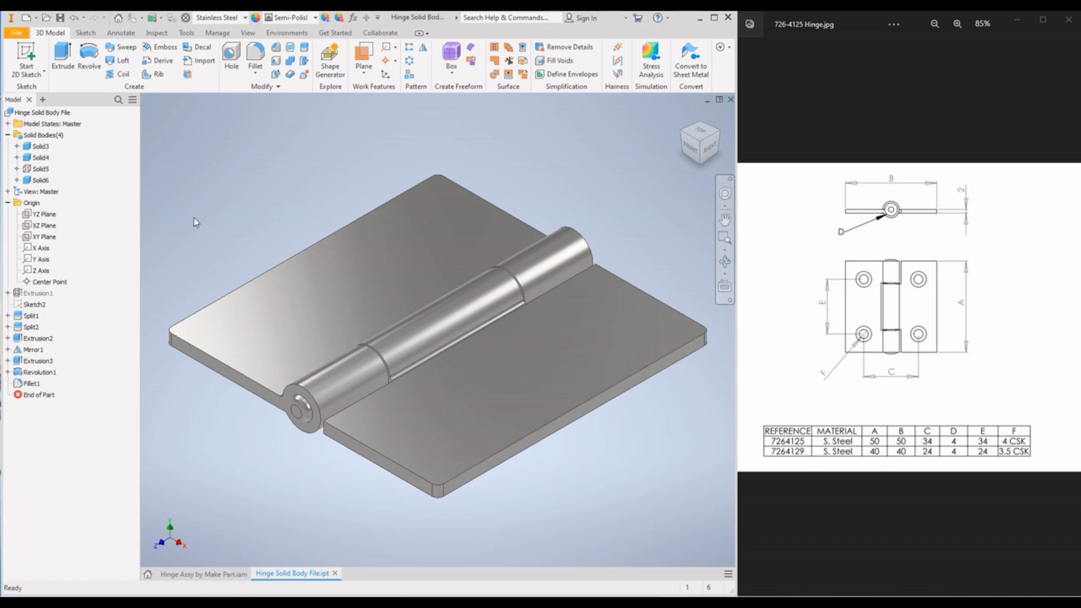
click(355, 262)
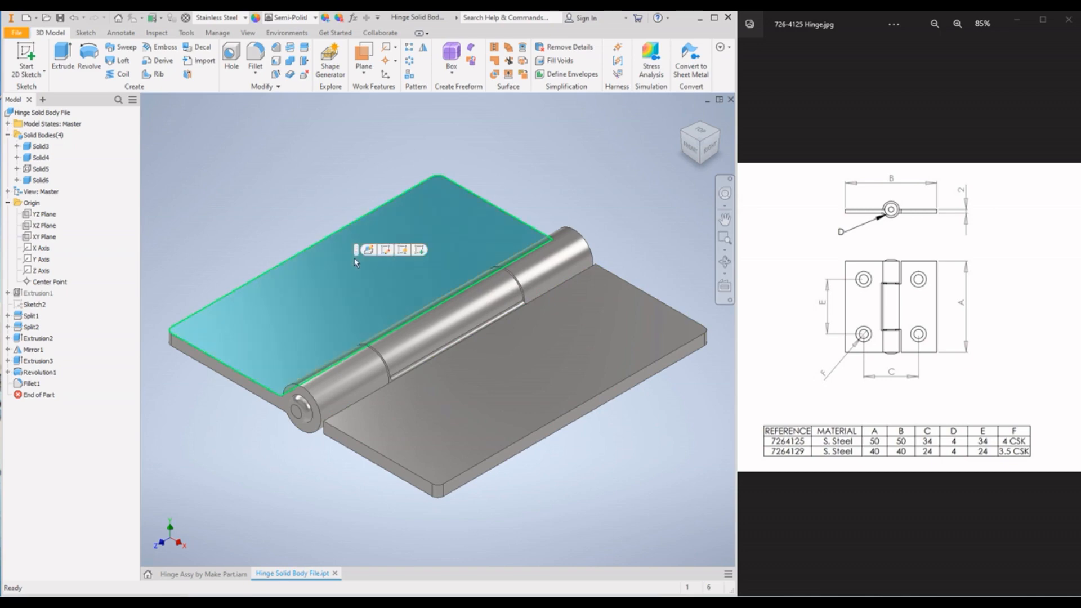
click(418, 251)
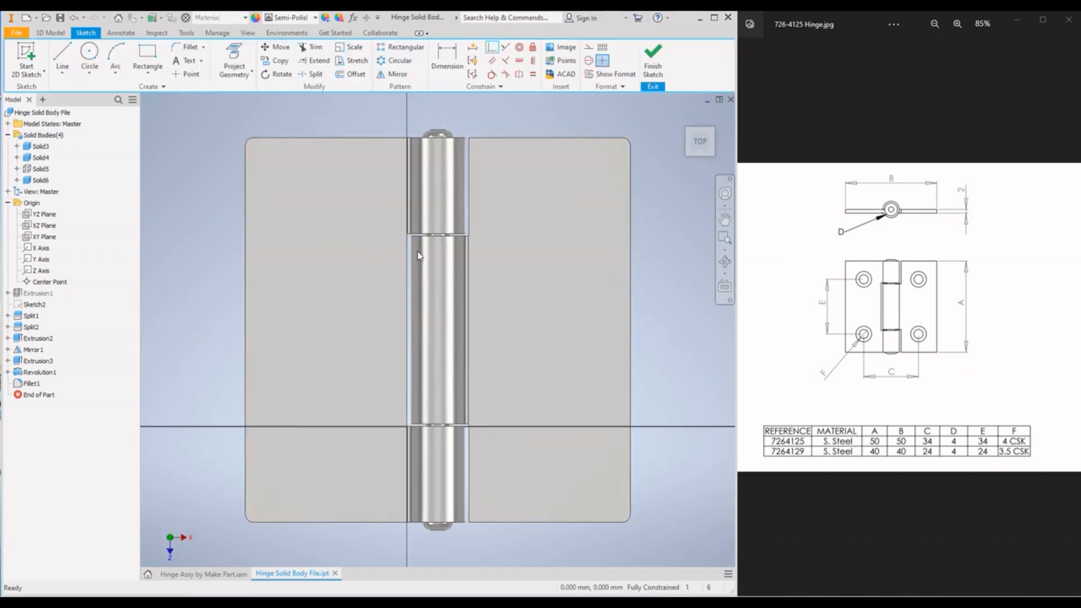
click(186, 74)
click(287, 189)
click(282, 477)
click(566, 184)
click(565, 489)
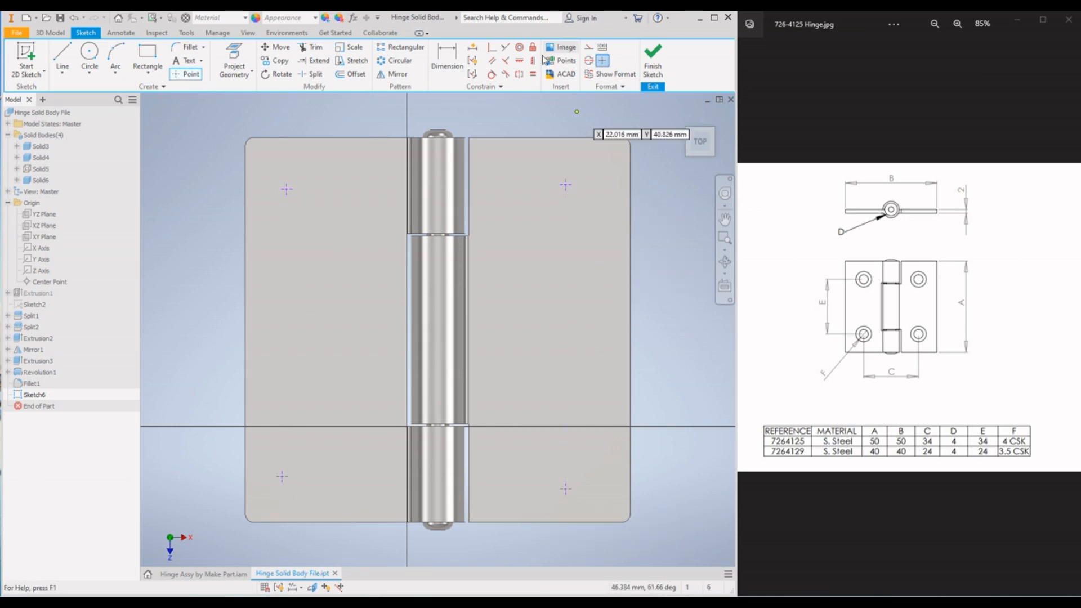
Align the upper pair and the lower pair of sketch points with horizontal constraints
click(518, 60)
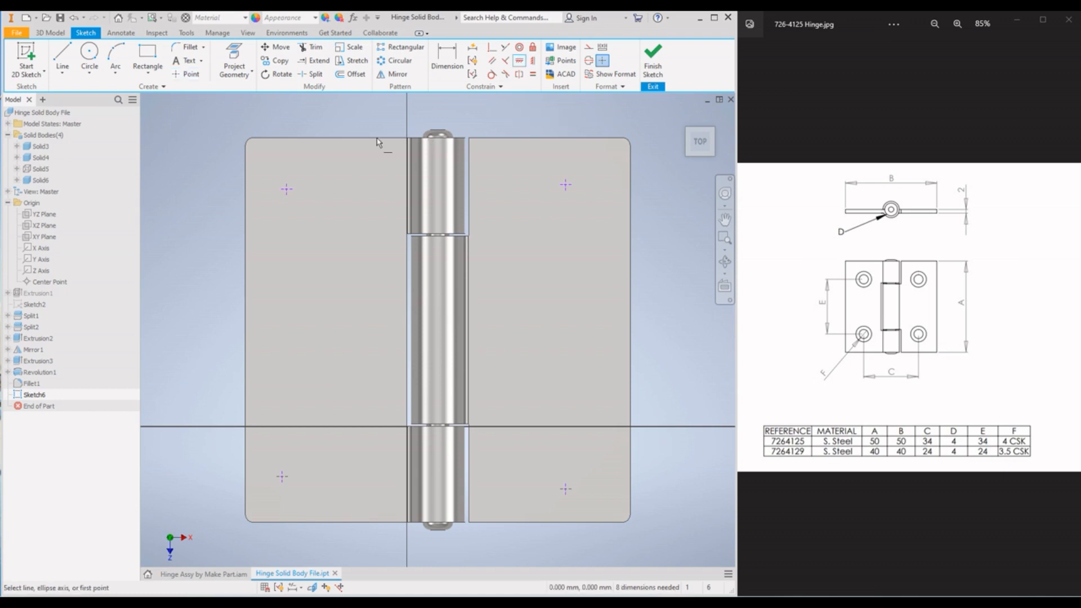
click(287, 189)
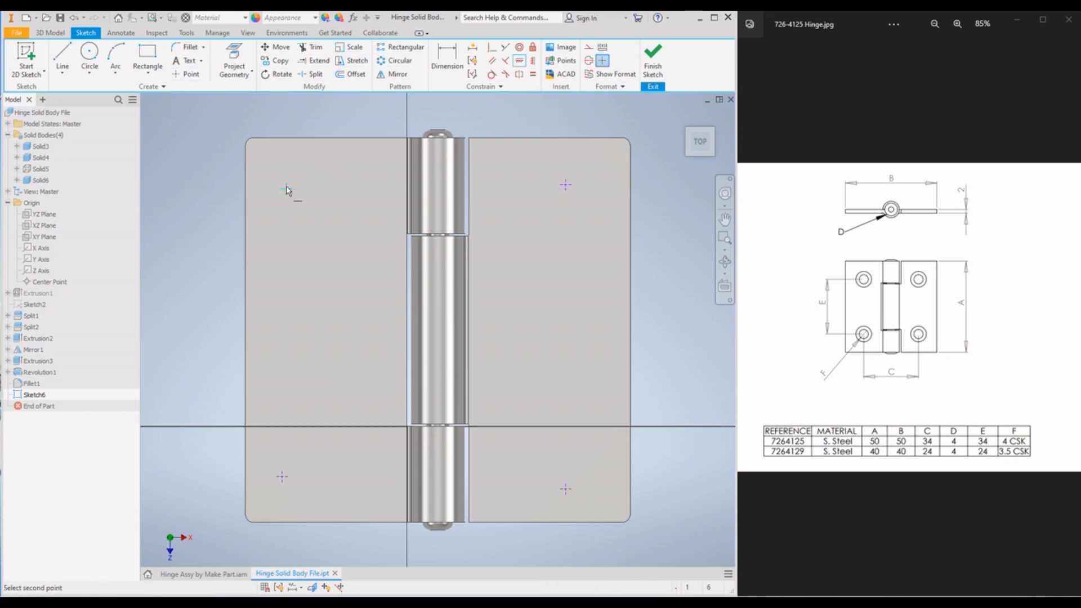
click(567, 186)
click(282, 476)
click(564, 488)
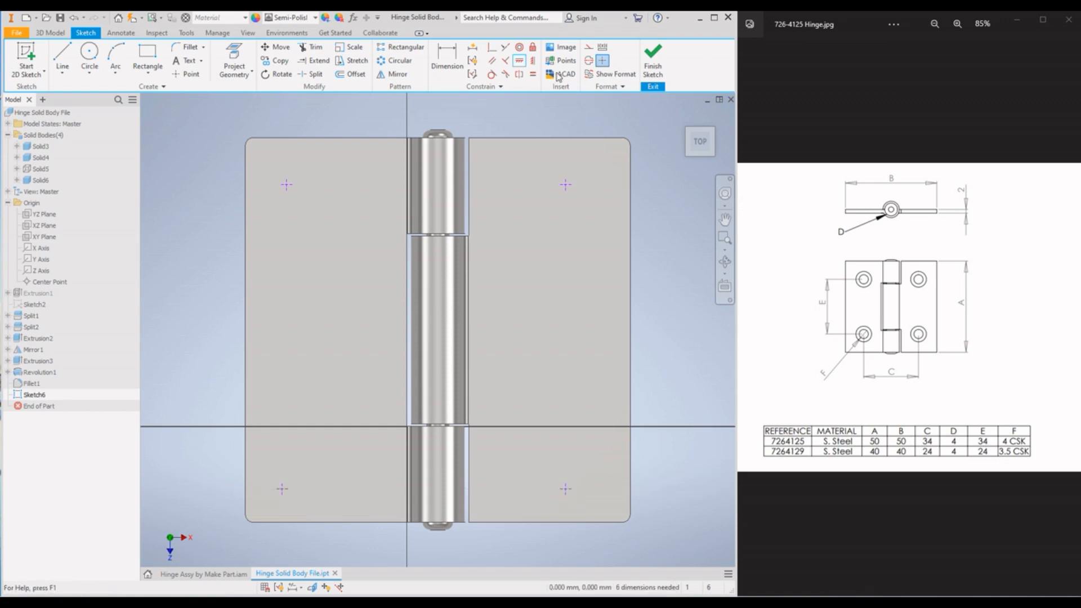
Align the right pair and the left pair of sketch points with vertical constraints
click(532, 60)
click(565, 185)
click(565, 488)
click(286, 186)
click(281, 490)
Make the two left-leaf points symmetric about the origin X axis
click(520, 75)
click(520, 76)
click(282, 185)
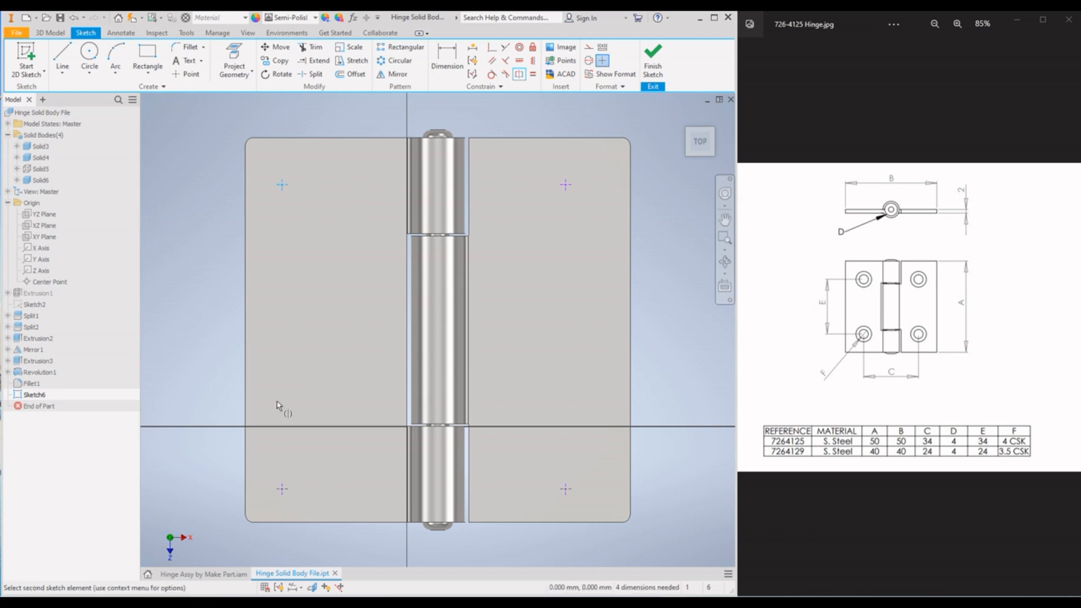
click(282, 489)
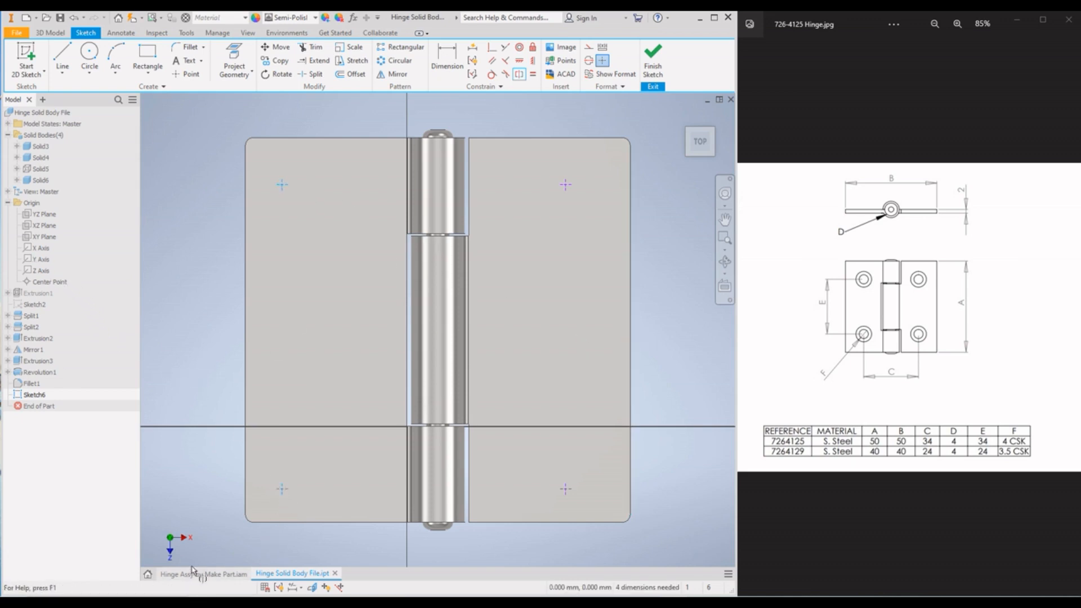
click(42, 248)
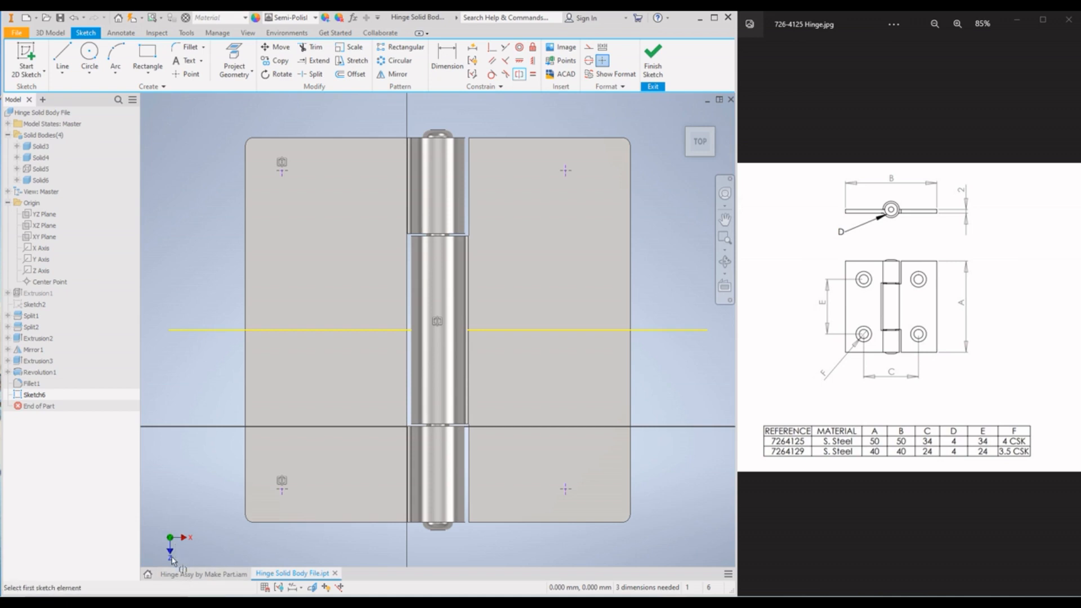
Make the two upper points symmetric about the origin Z axis, one on each leaf
click(41, 271)
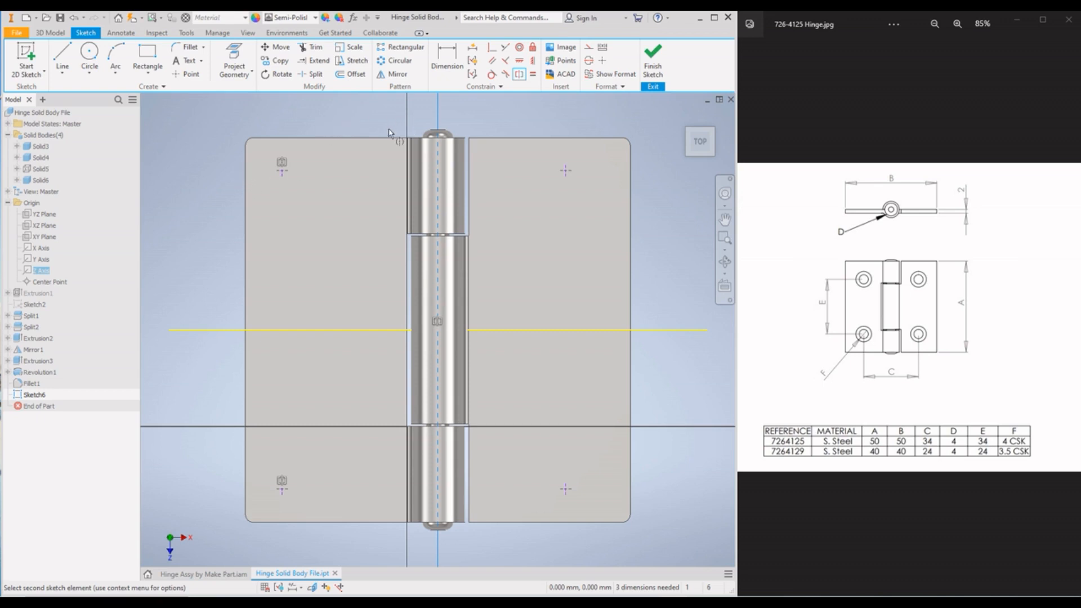
click(521, 81)
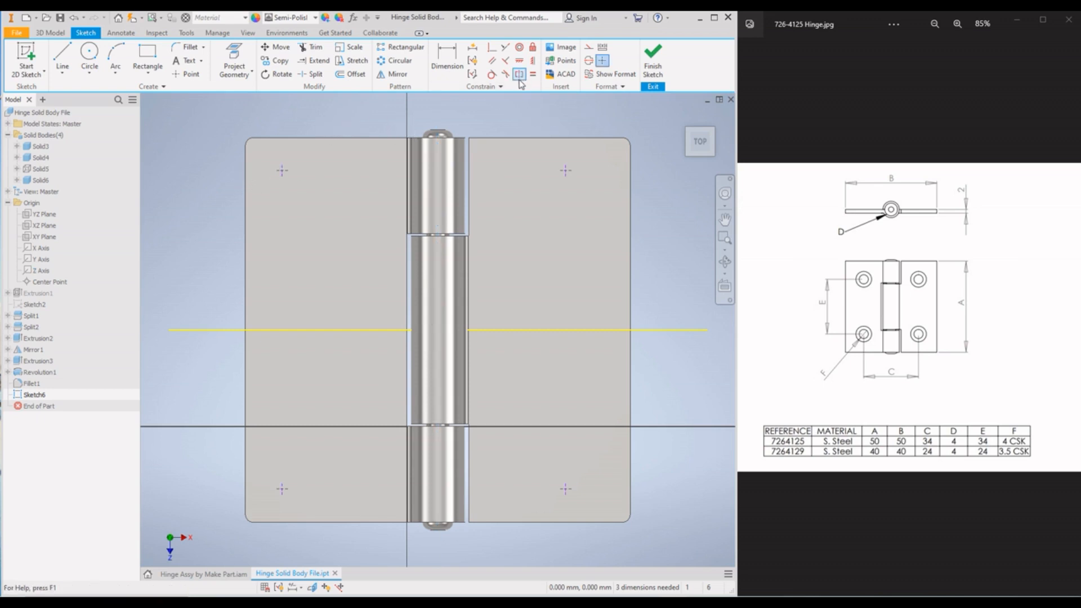
click(282, 170)
click(564, 174)
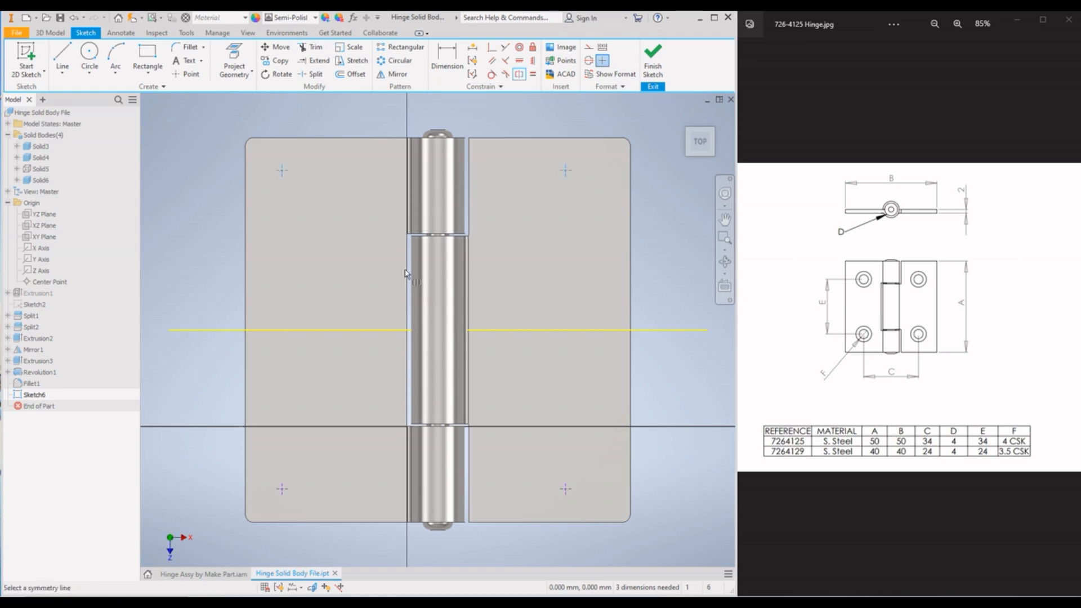
click(38, 272)
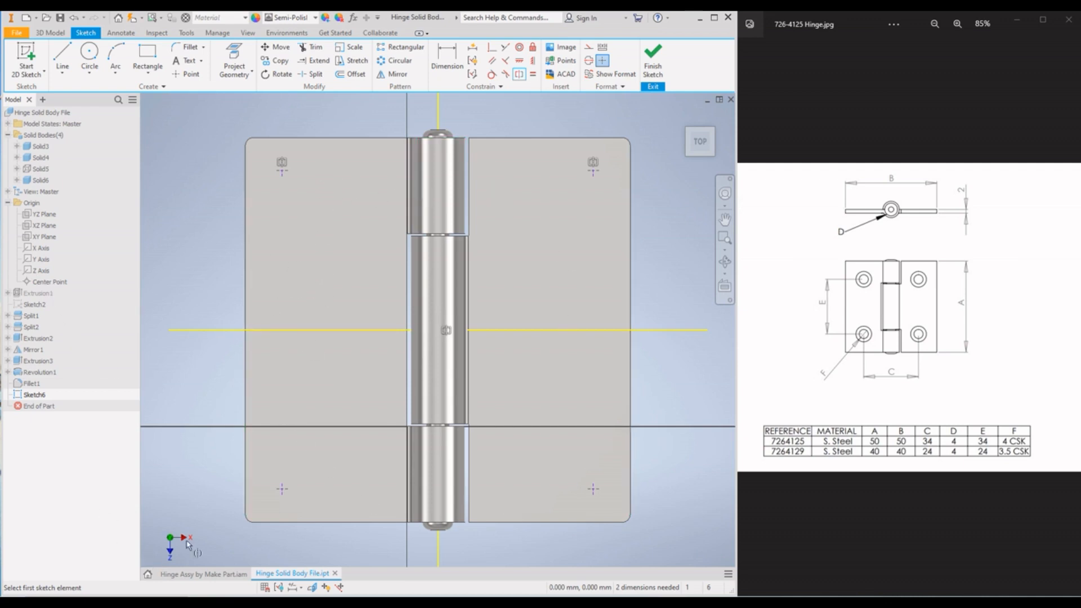
Dimension the vertical spacing between the two left-leaf points as 34 mm
click(447, 56)
click(282, 489)
click(282, 170)
click(213, 346)
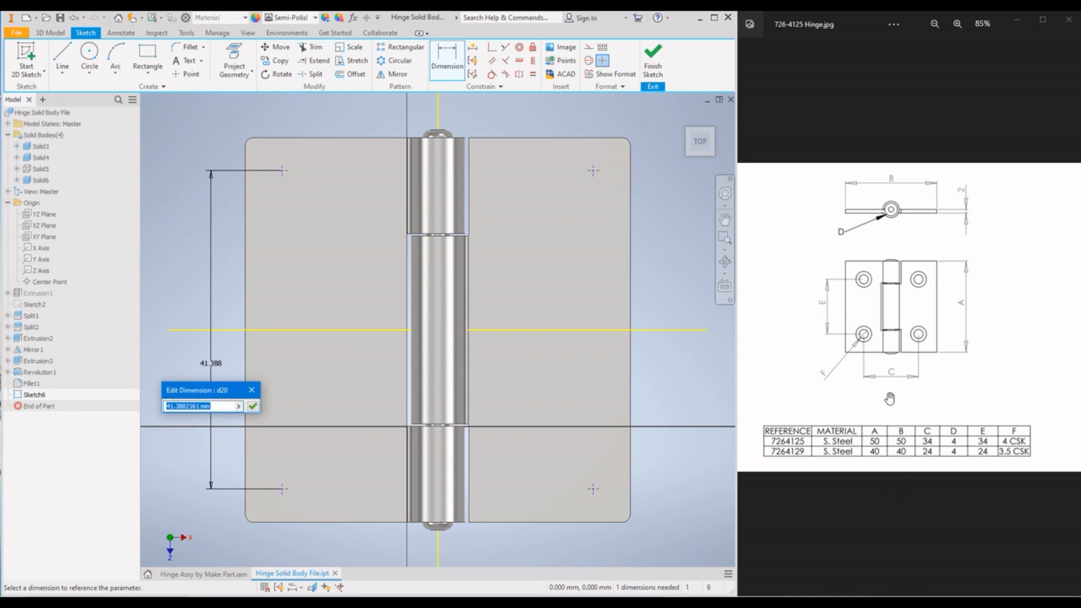
text(34)
key(Return)
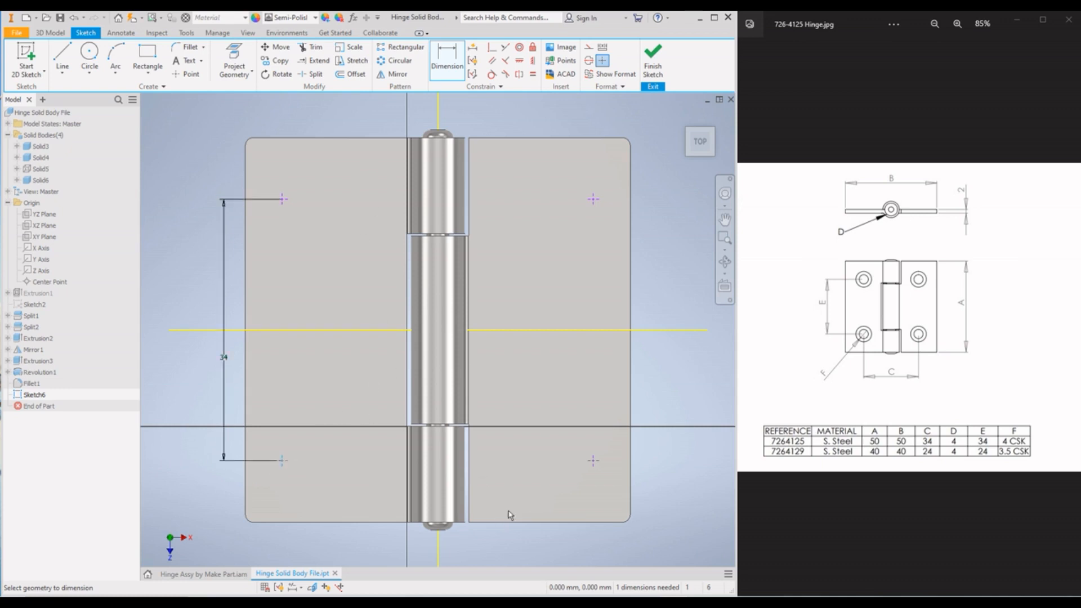
Dimension the horizontal spacing between the two lower points as 34 mm
click(592, 460)
click(489, 543)
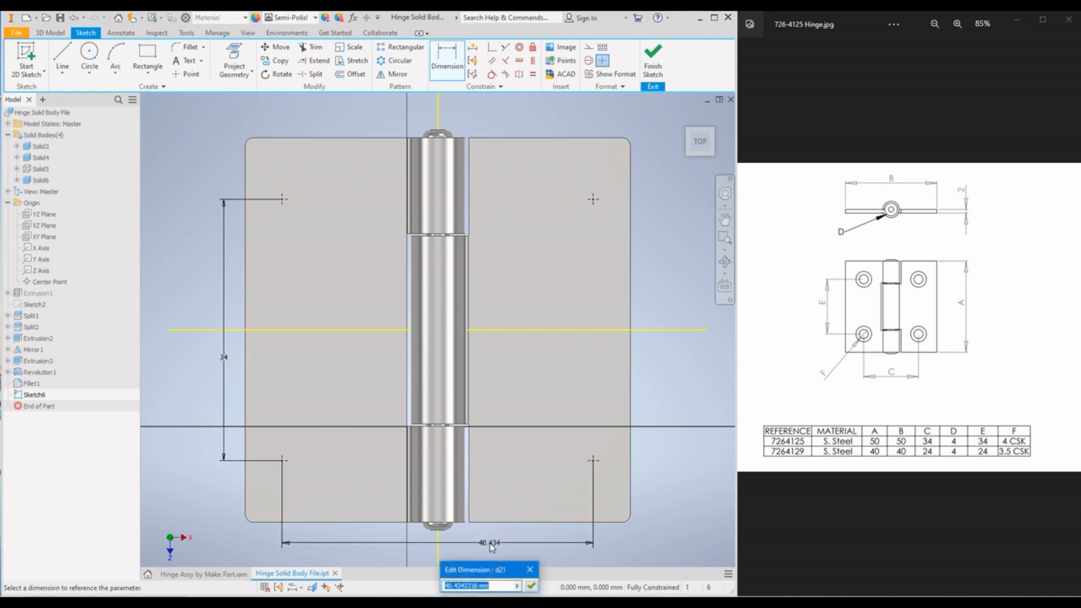
text(34)
key(Return)
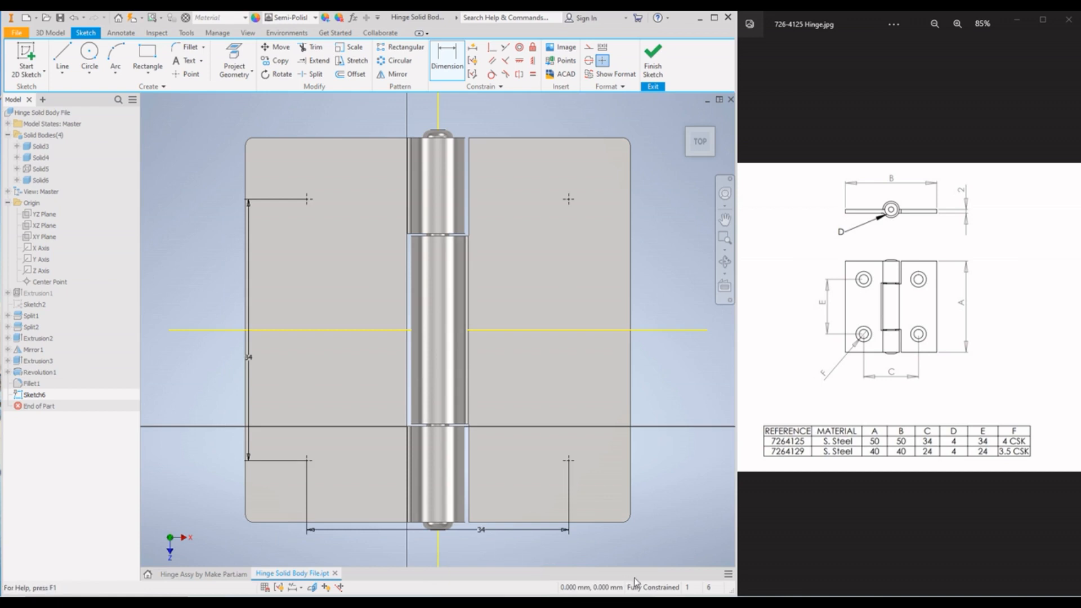
Create 4.1 mm countersunk through-all holes at the sketch points with a 7 mm, 90-degree countersink
click(51, 33)
click(227, 57)
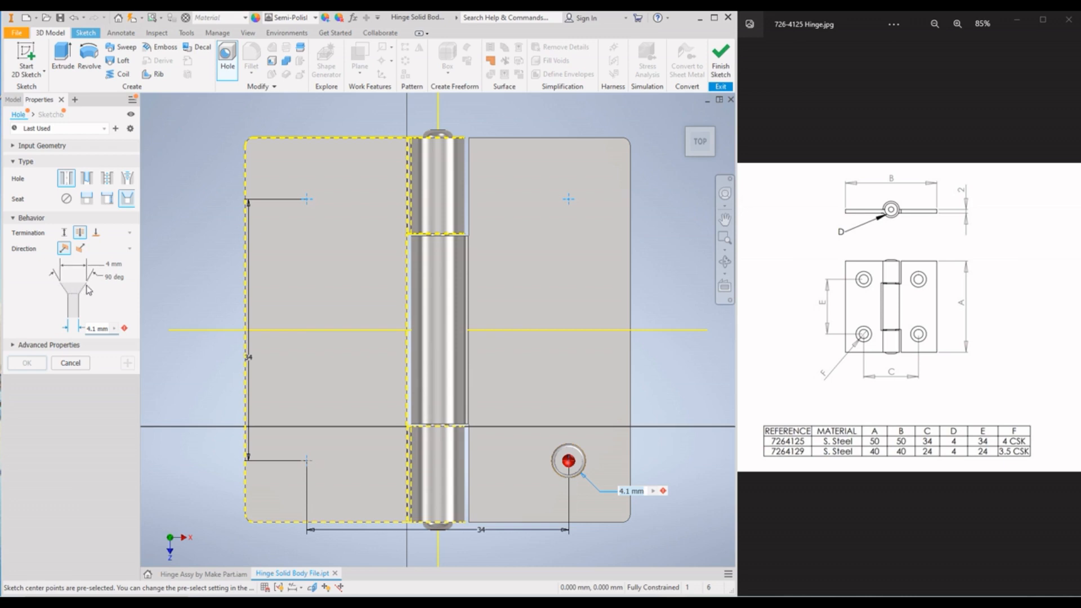
click(103, 264)
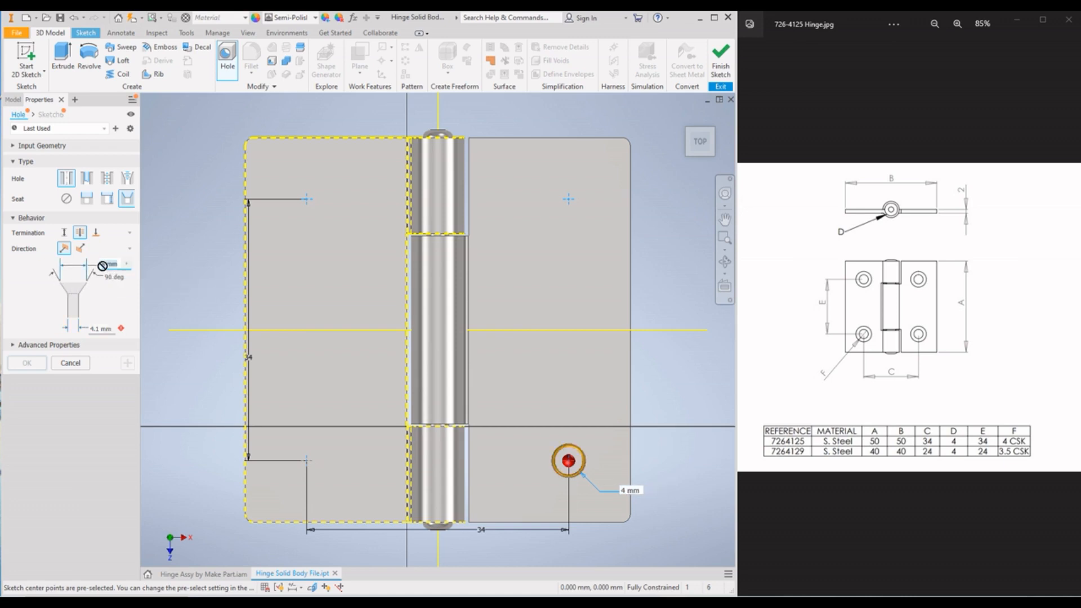
text(7)
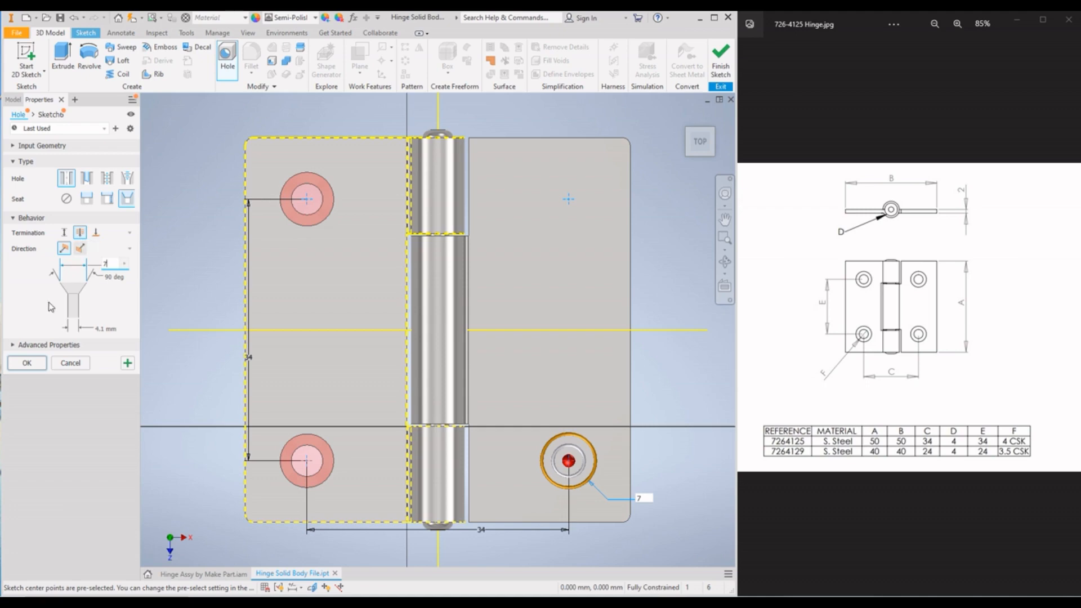
click(28, 364)
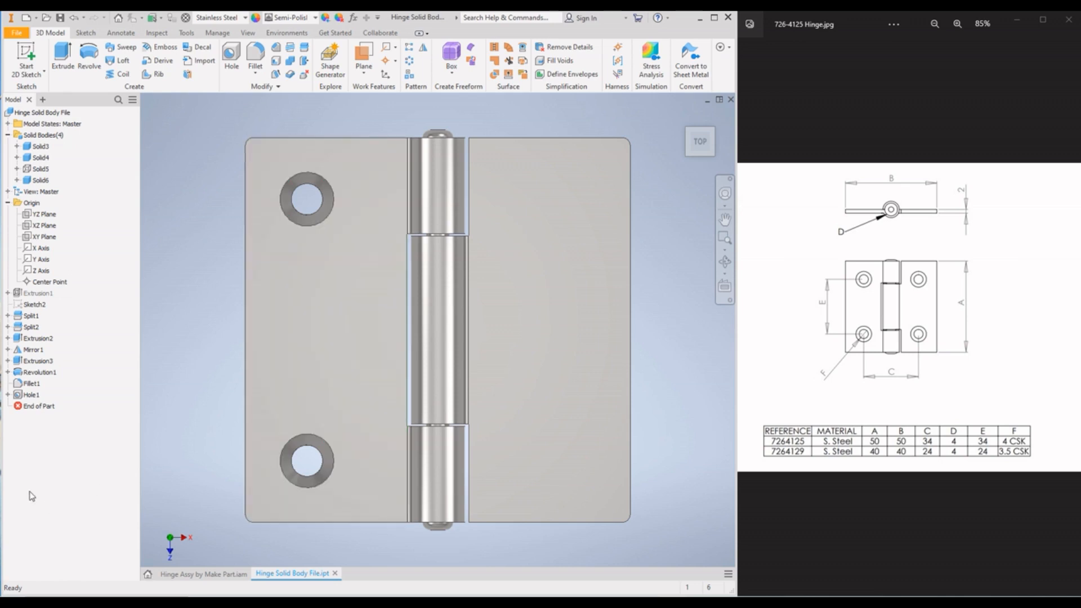
Edit the countersunk hole feature to add the right leaf as a second solid, so all four positions are cut
right_click(29, 395)
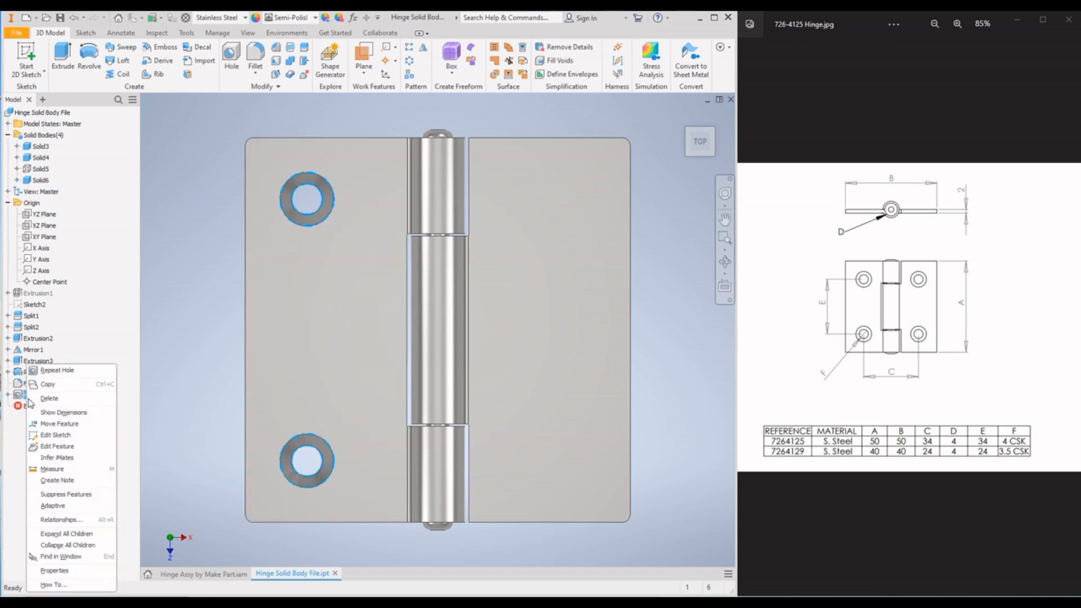
click(57, 445)
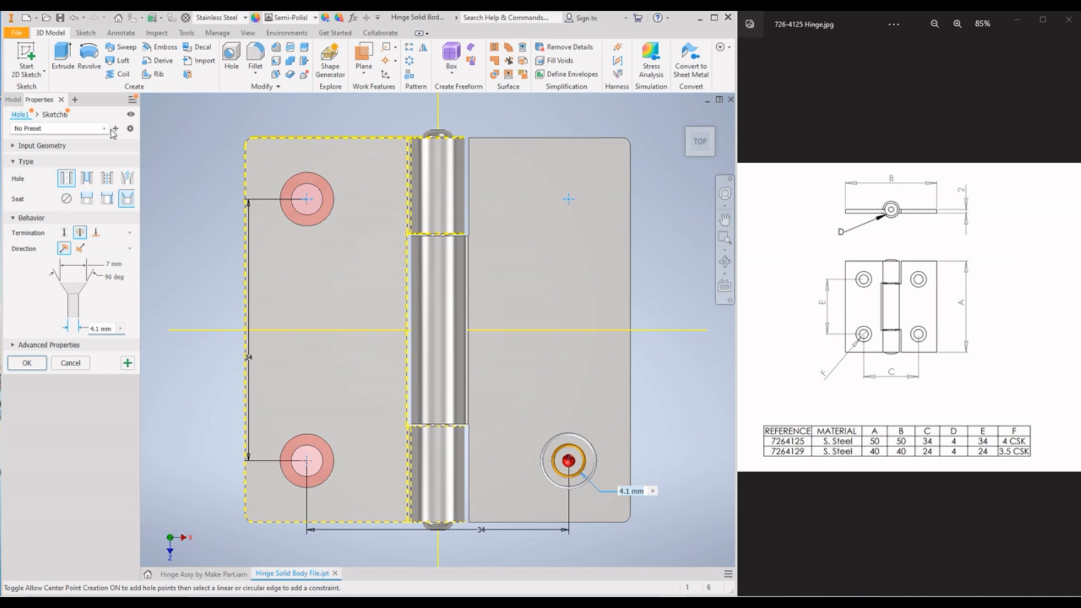
click(14, 146)
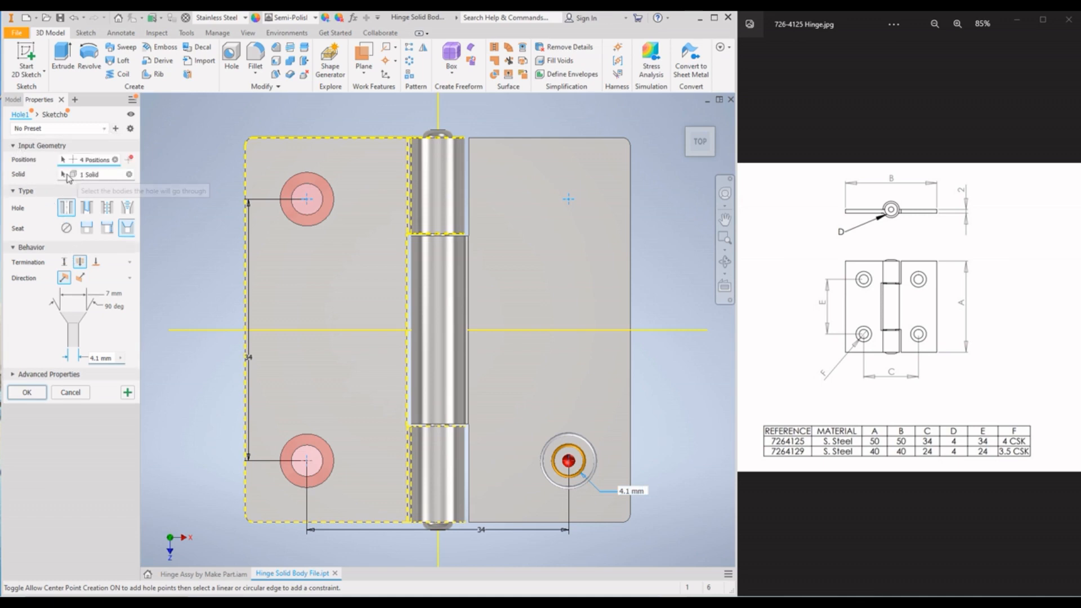
click(90, 176)
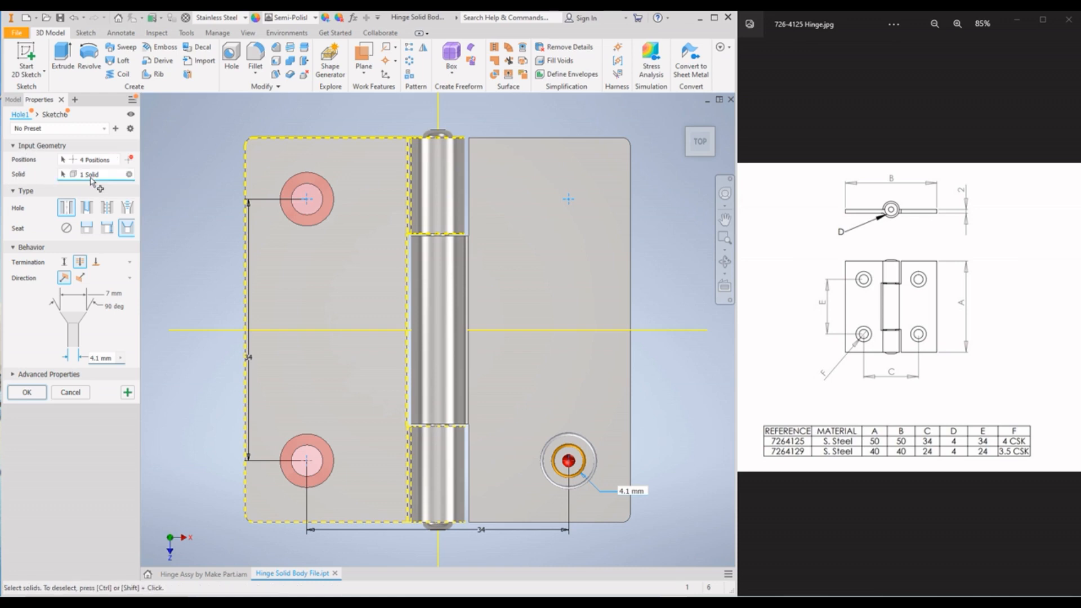
click(531, 254)
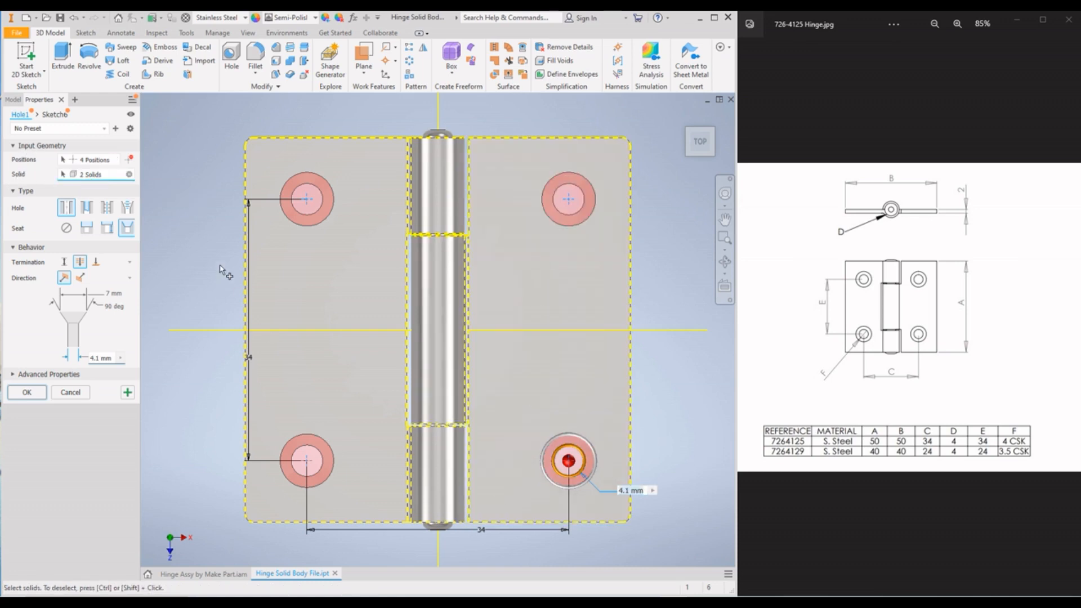
click(26, 392)
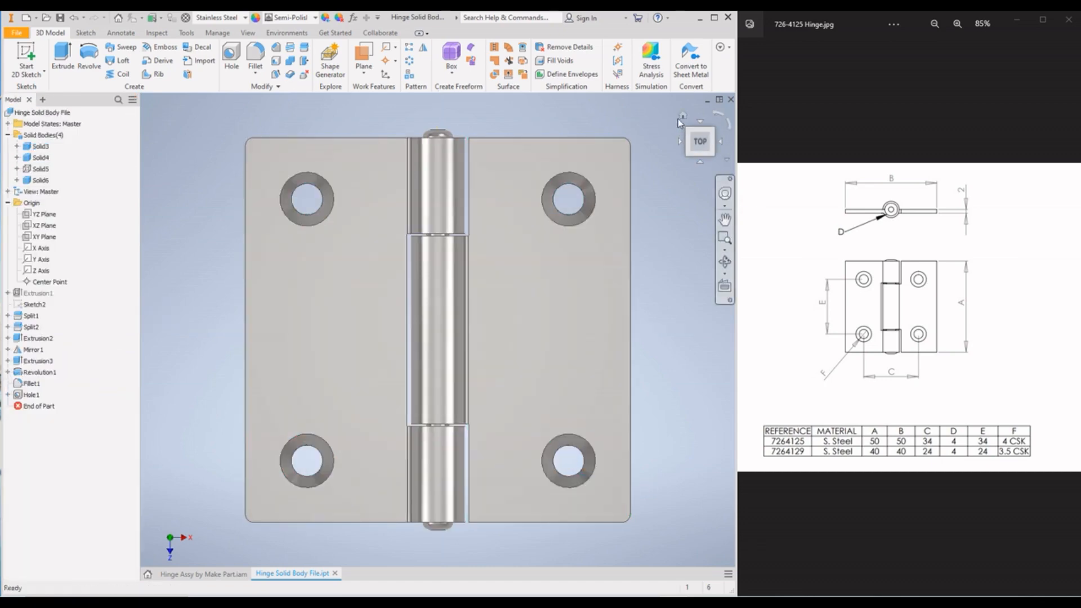
click(683, 114)
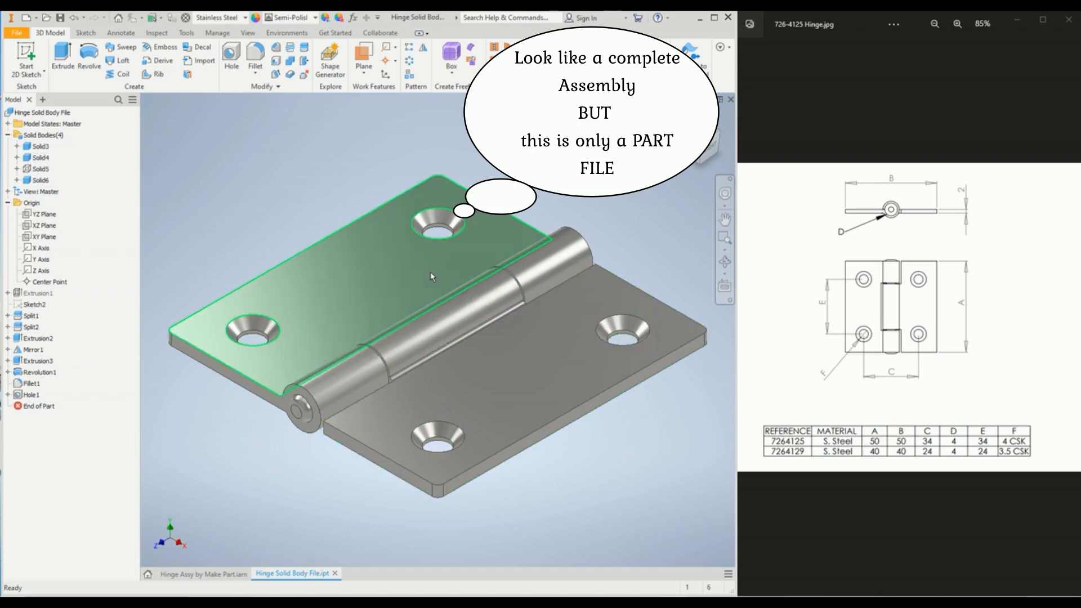
mouse_move(449, 293)
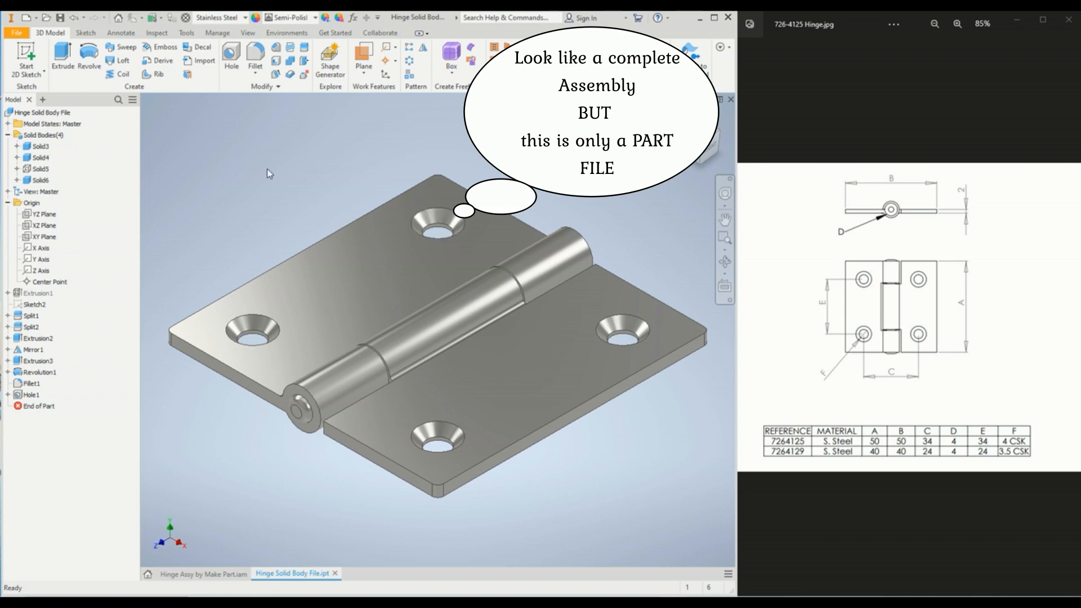
Rename the left leaf's solid body as Lft Flap
click(40, 147)
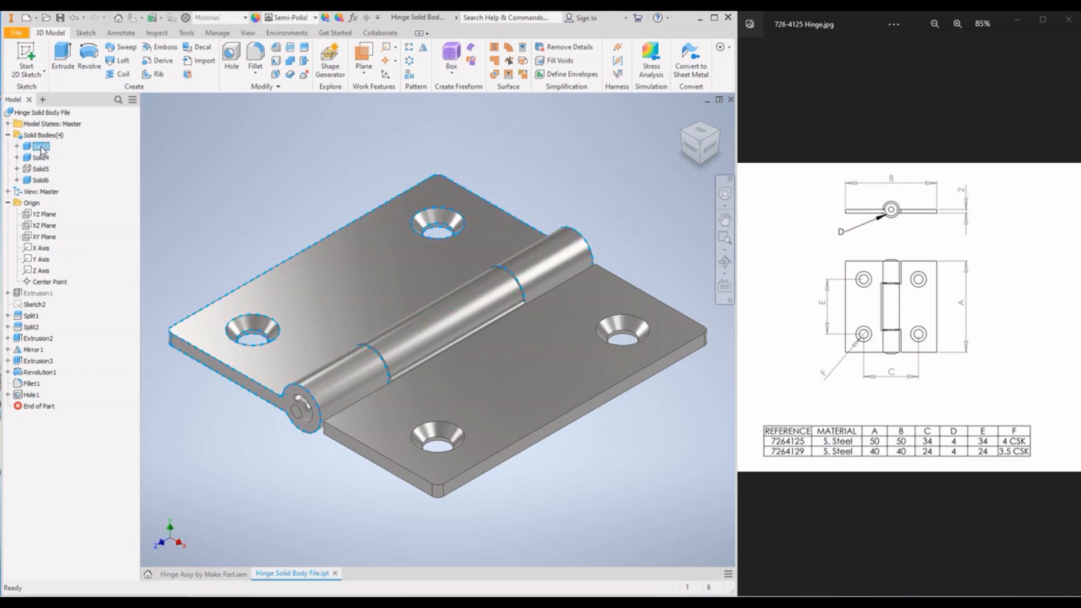
right_click(41, 149)
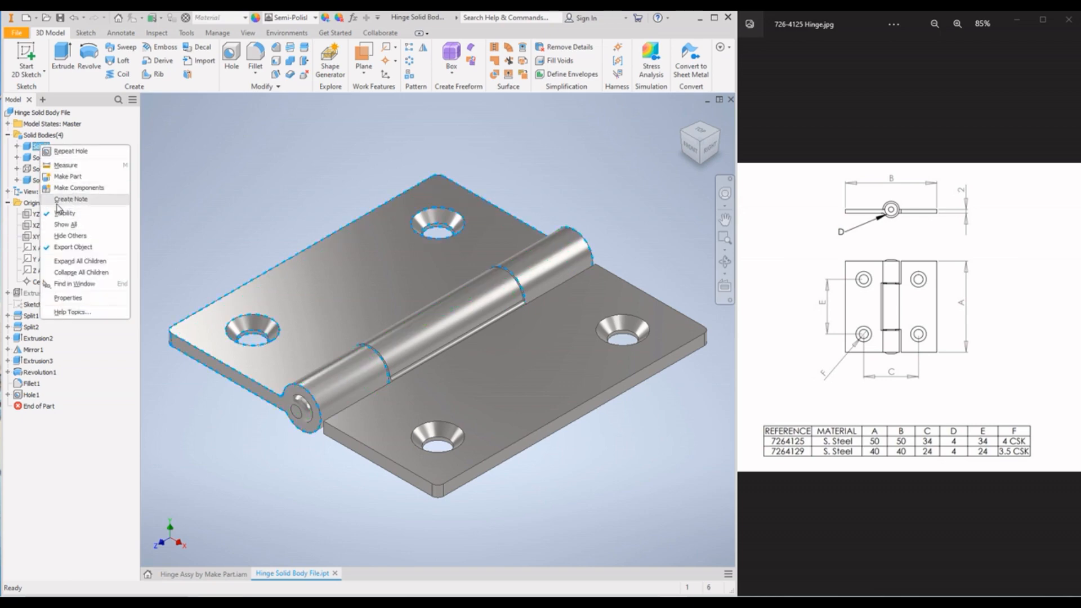
click(177, 178)
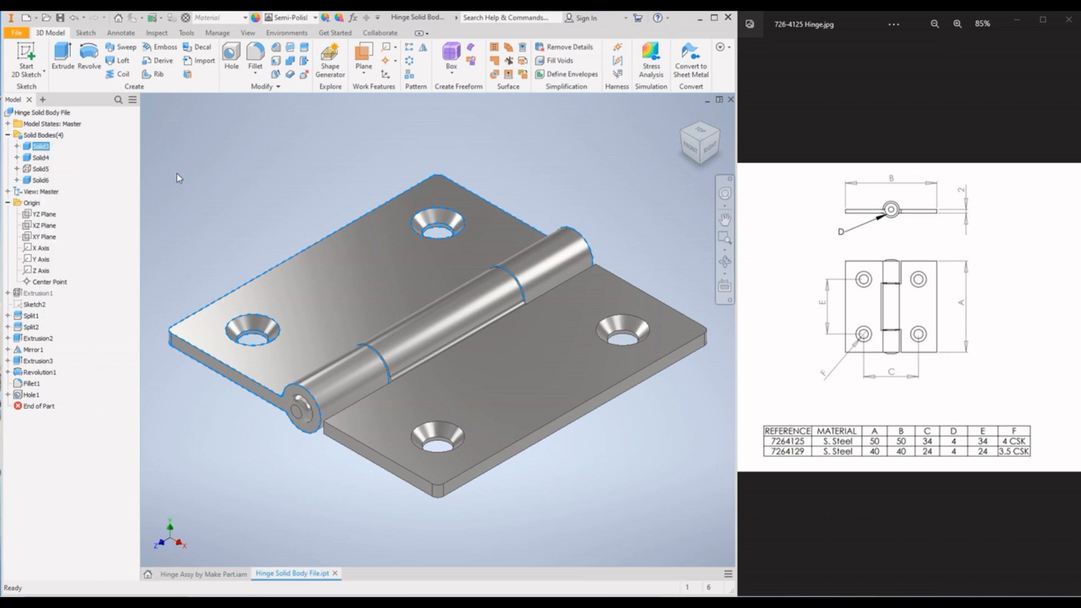
click(39, 145)
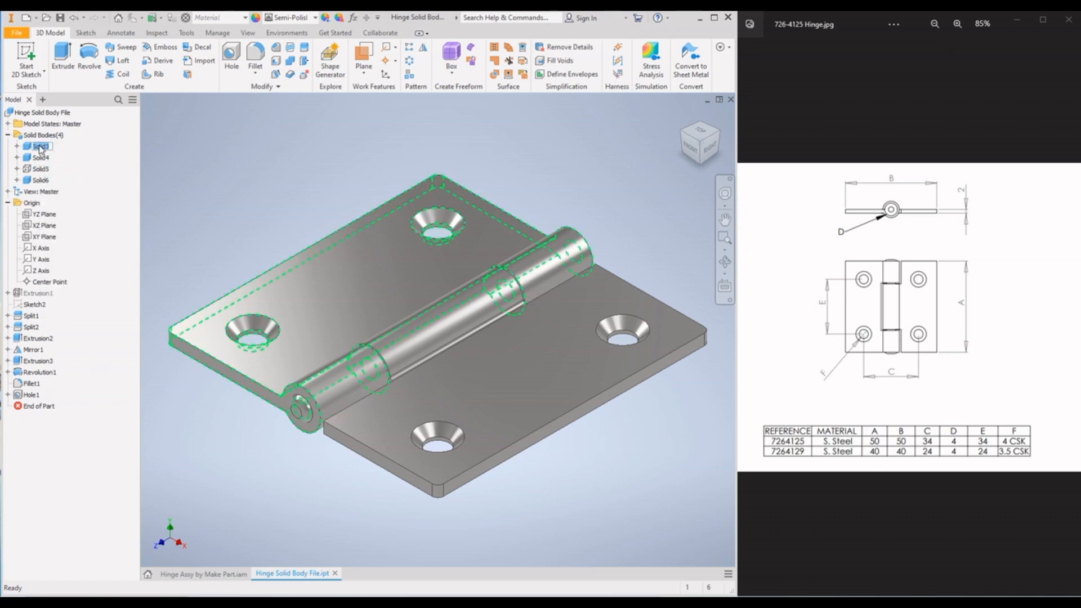
text(Lft Flap)
key(Return)
Rename the right leaf's solid body as Rgt Flap and the pin's solid body as Pin
click(35, 159)
click(40, 159)
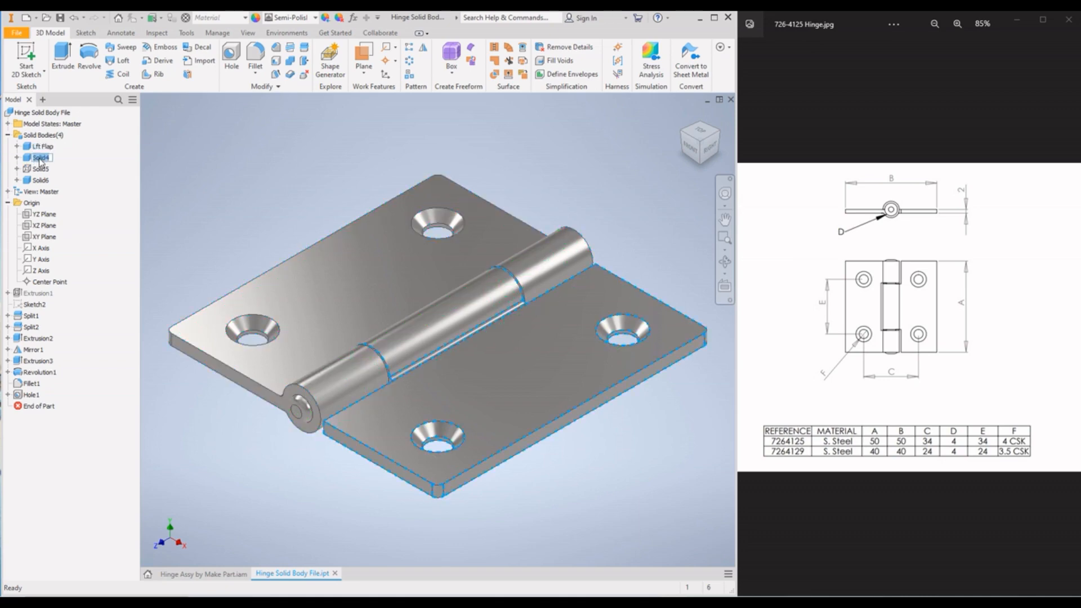
text(Rgt Flap)
click(43, 180)
click(40, 180)
text(Pin)
key(Return)
Start Make Components and select the Lft Flap, Rgt Flap and Pin bodies
click(217, 33)
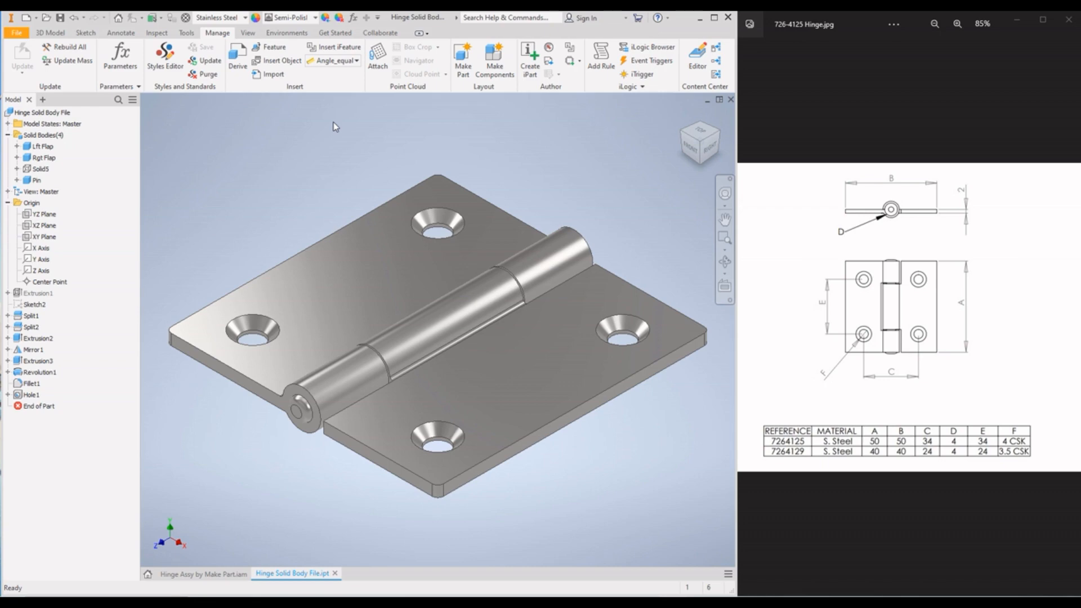
click(494, 67)
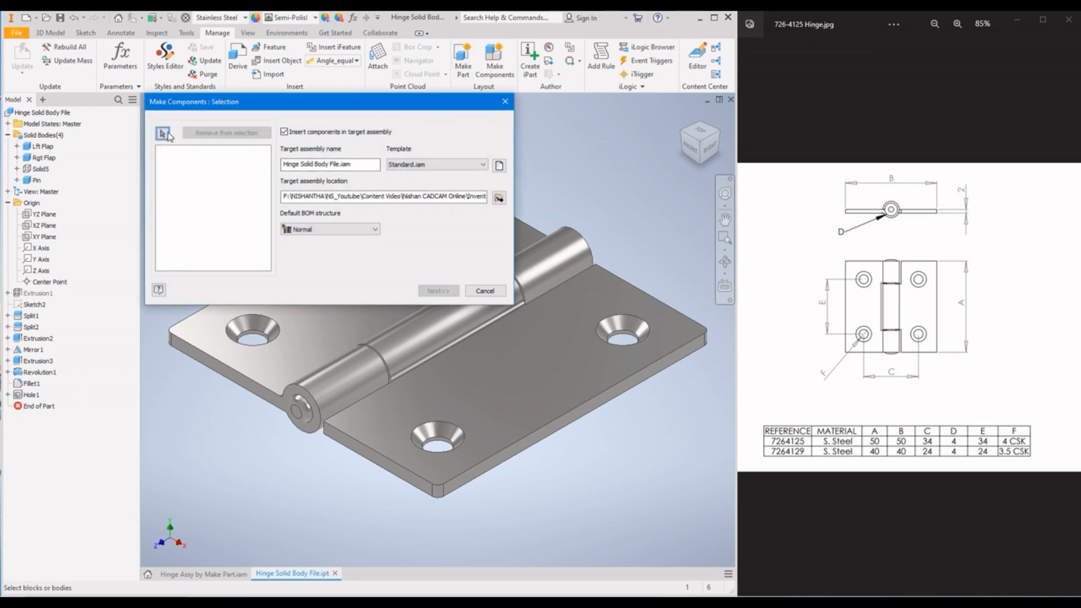
click(43, 146)
click(44, 157)
click(36, 180)
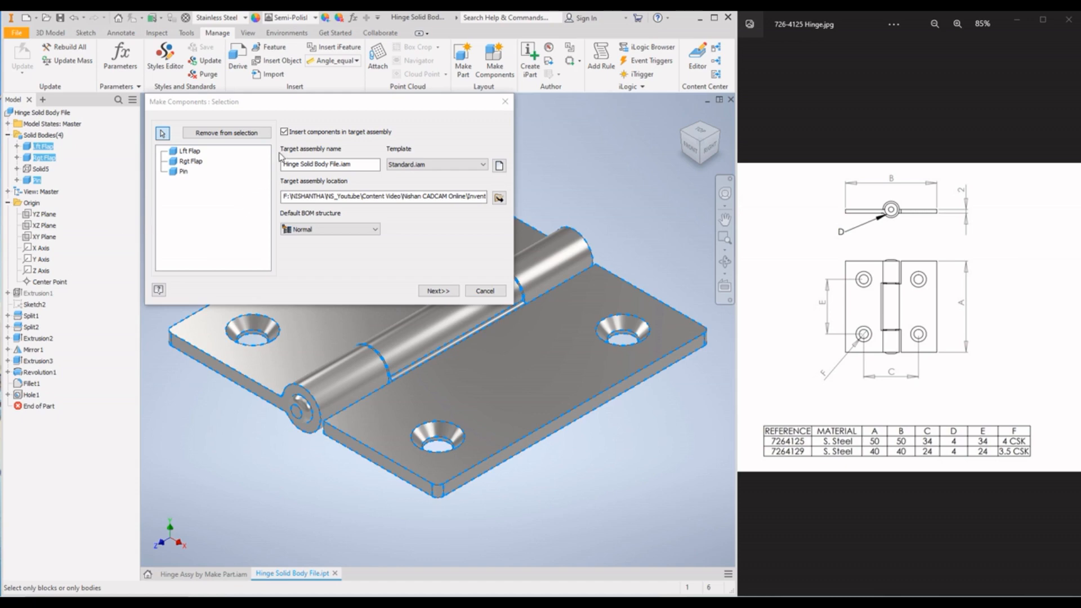
Enter Hinge Rs Pro 50x50 as the target assembly name
click(316, 163)
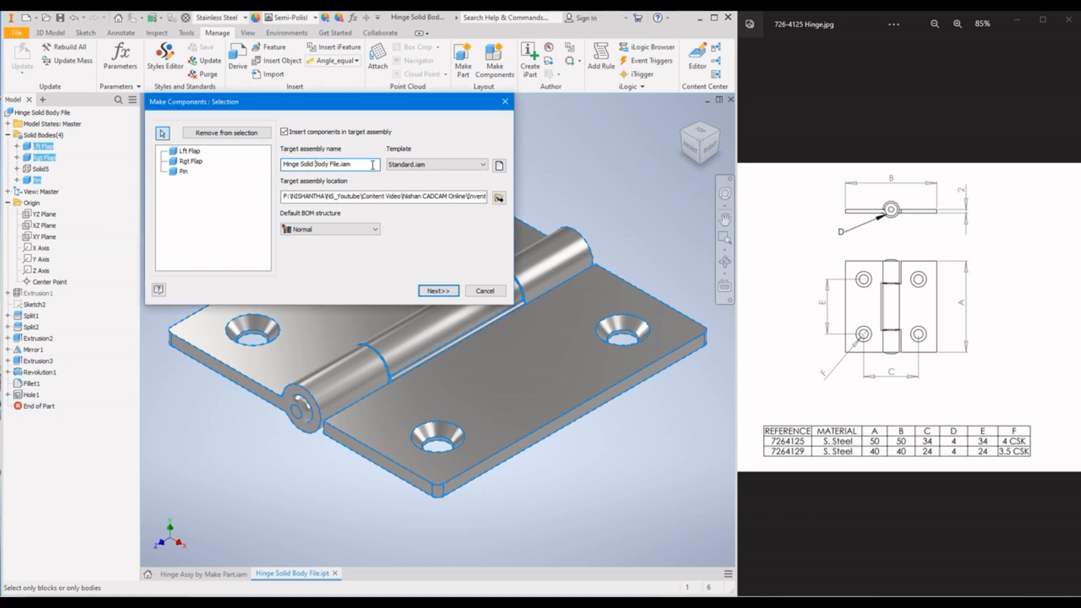
drag(372, 164, 282, 164)
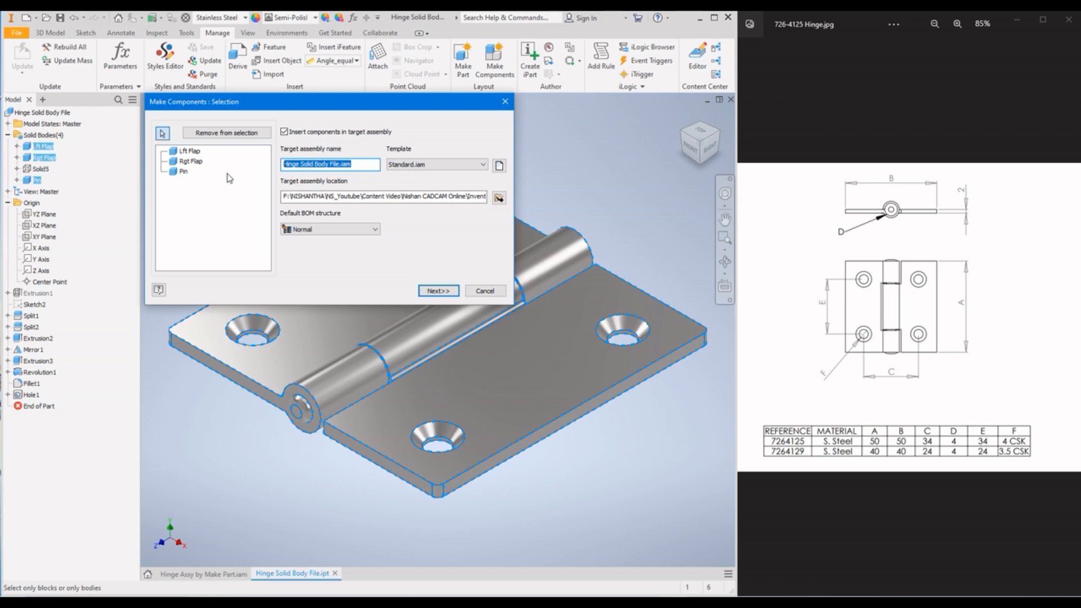
text(New)
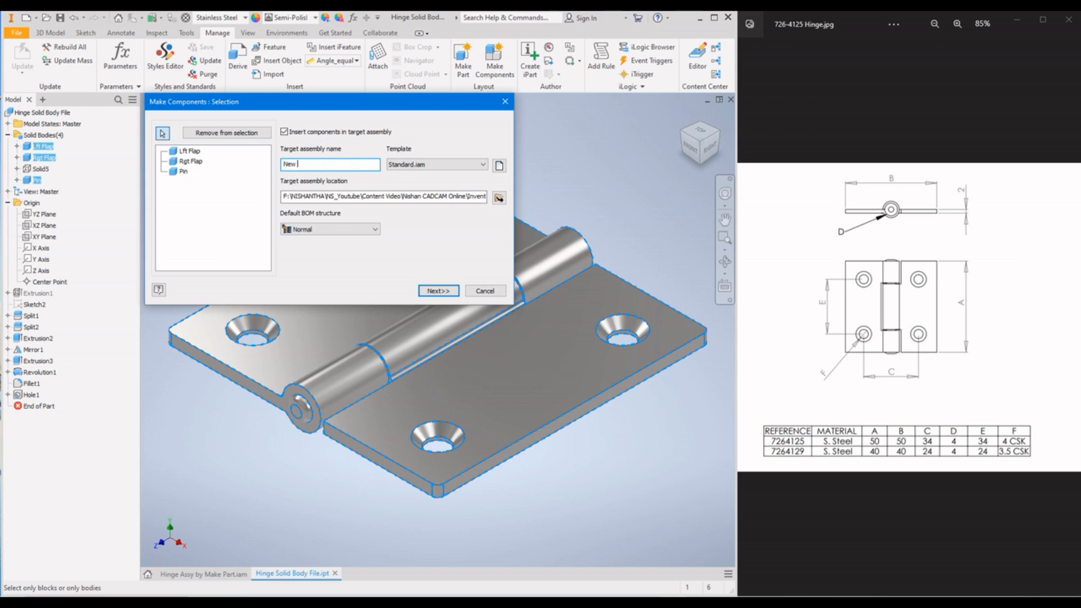
key(BackSpace)
key(BackSpace)
text(Hinge Rs Pro)
text(50x50)
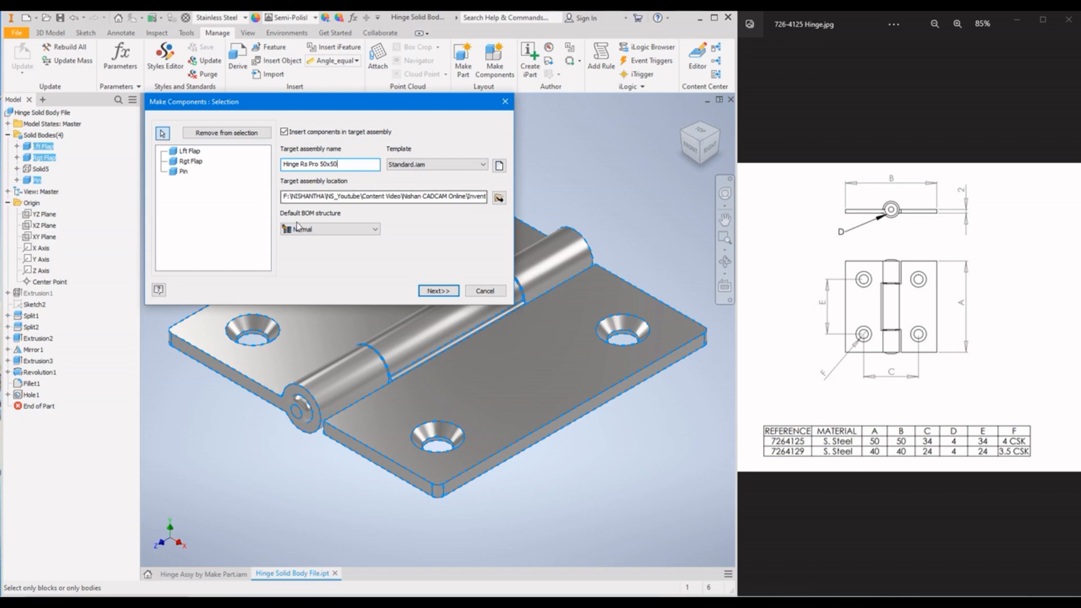
Set the target to a new assembly file named Hinge Rs Pro 50x50 in the Make Part folder
click(499, 198)
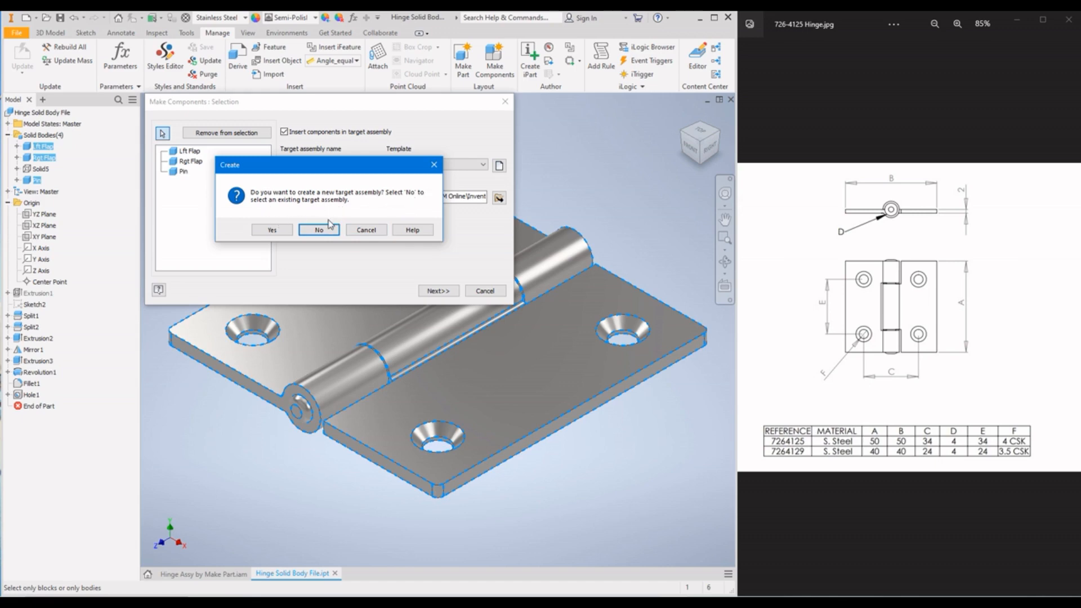
click(272, 230)
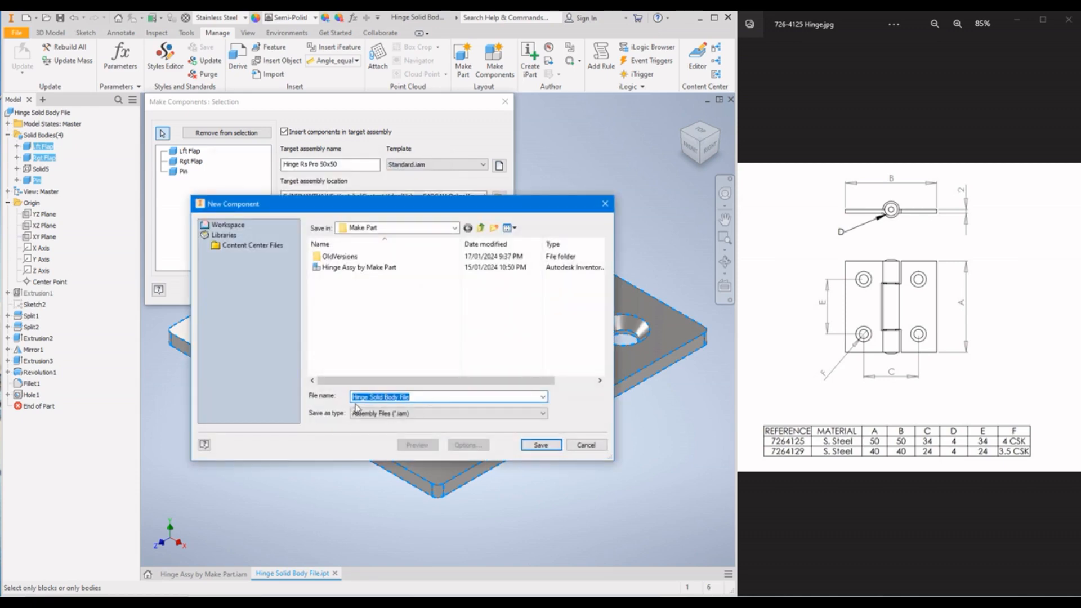
click(417, 398)
drag(417, 397, 290, 398)
text(Hinhe)
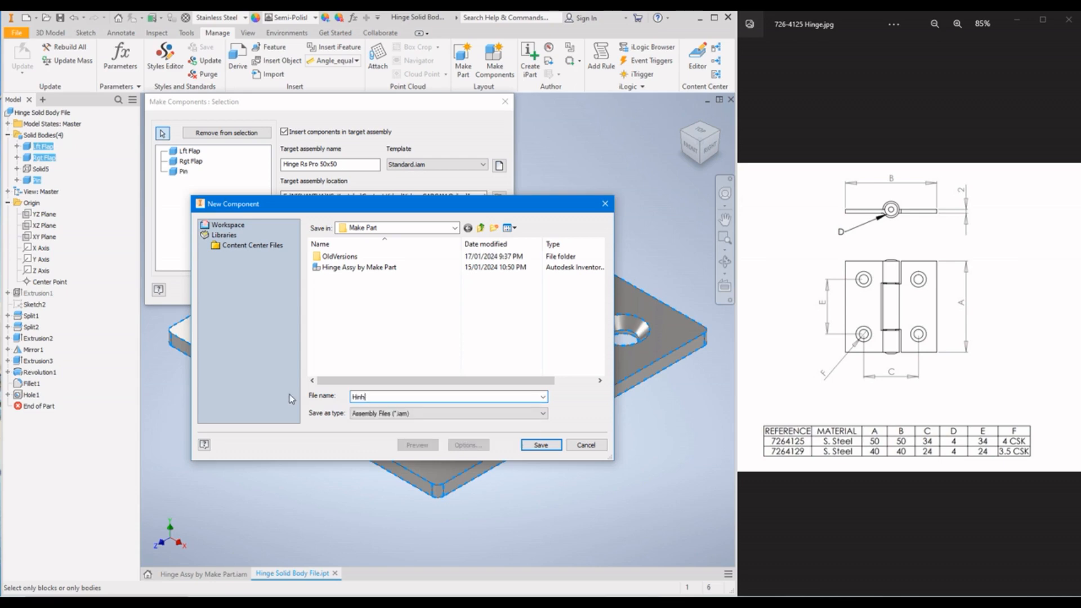
key(BackSpace)
key(BackSpace)
key(BackSpace)
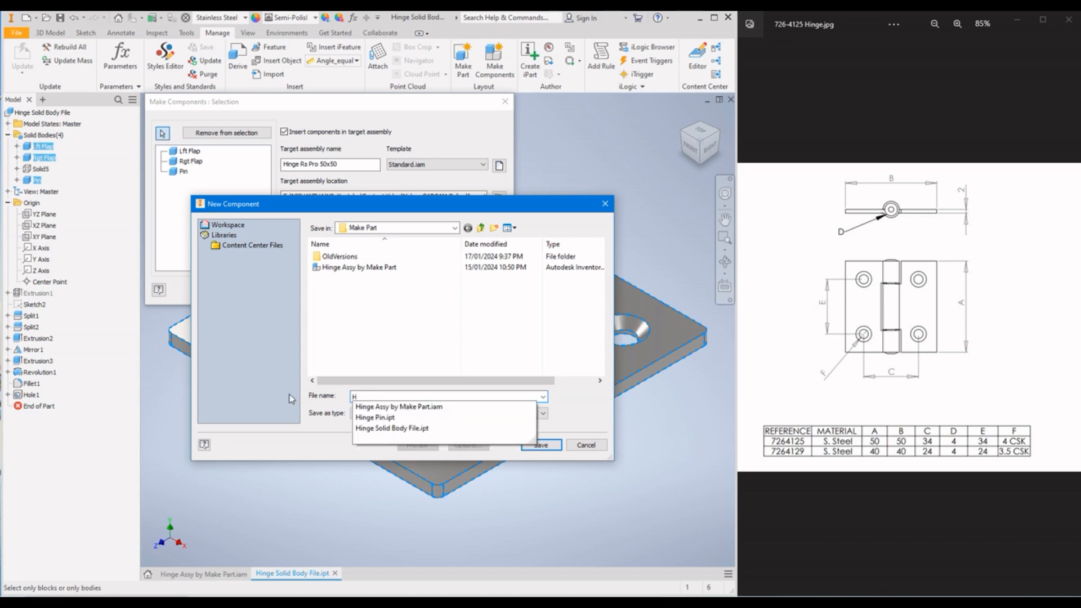
text(n)
key(BackSpace)
text(inge Rs)
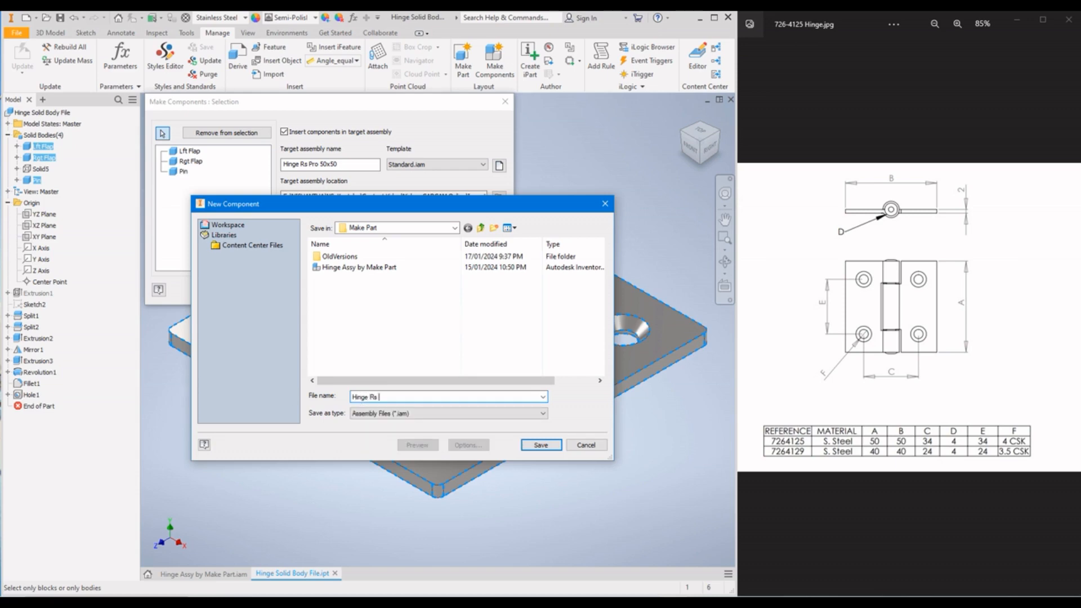
text( Pro 50x50)
click(545, 446)
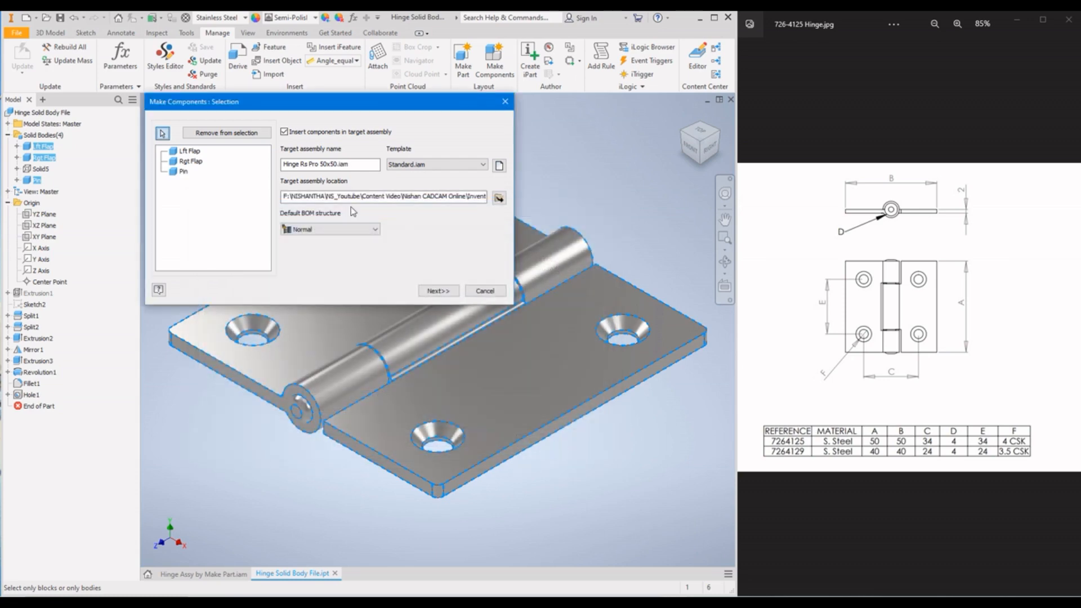
Generate Lft Flap.ipt, Rgt Flap.ipt and Pin.ipt in the target assembly and save the solid body part
click(436, 291)
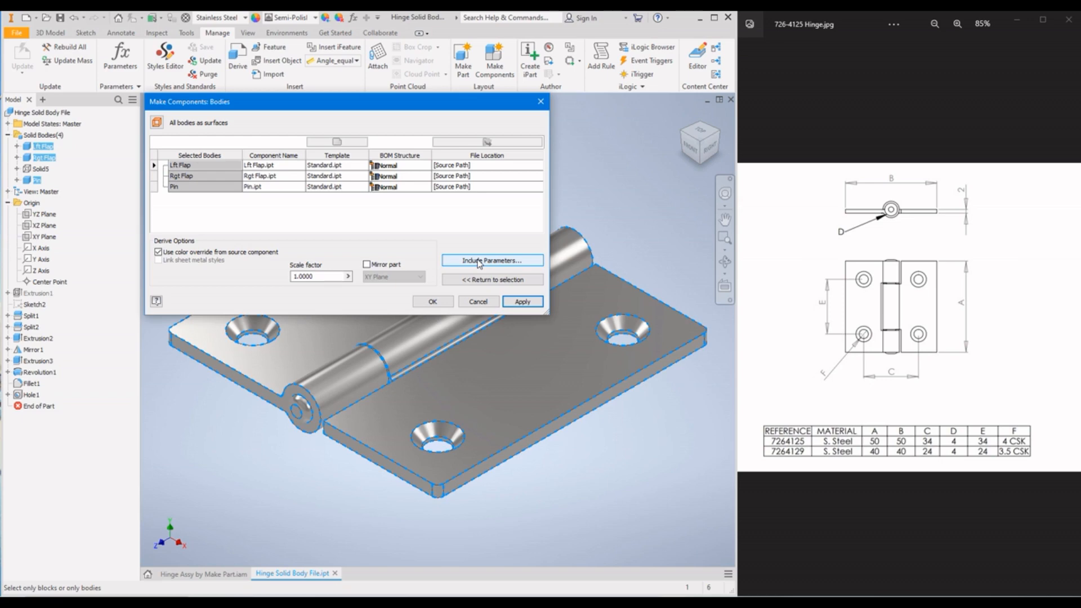
click(520, 301)
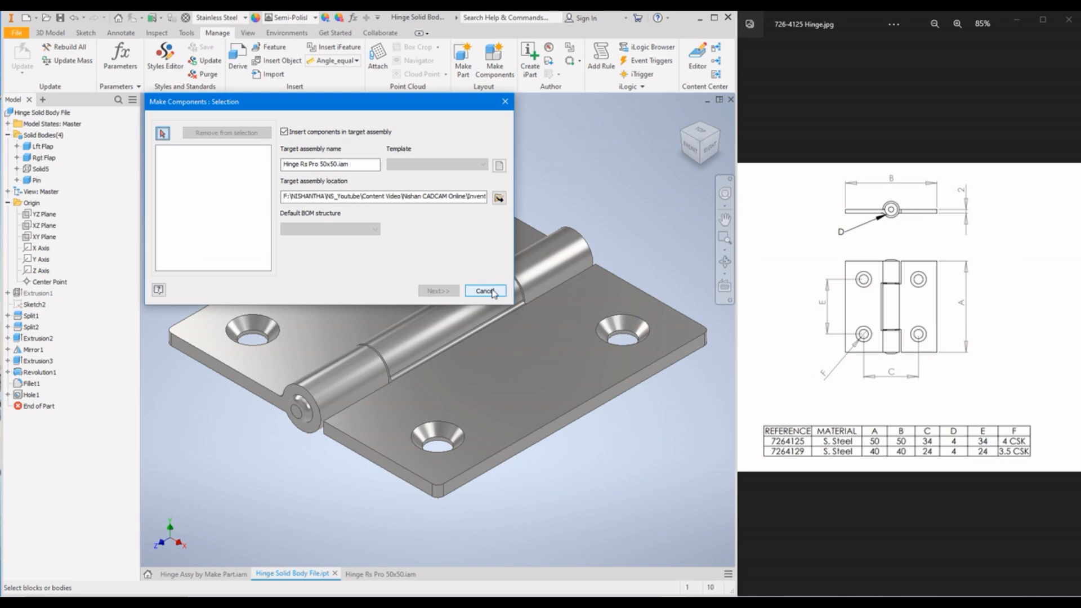
click(492, 291)
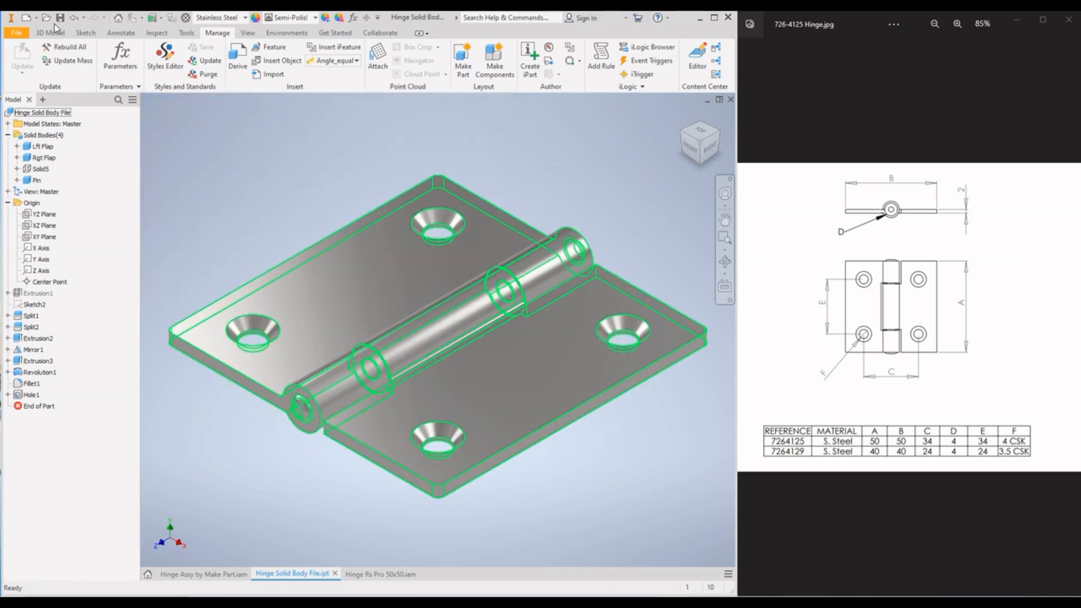
click(60, 18)
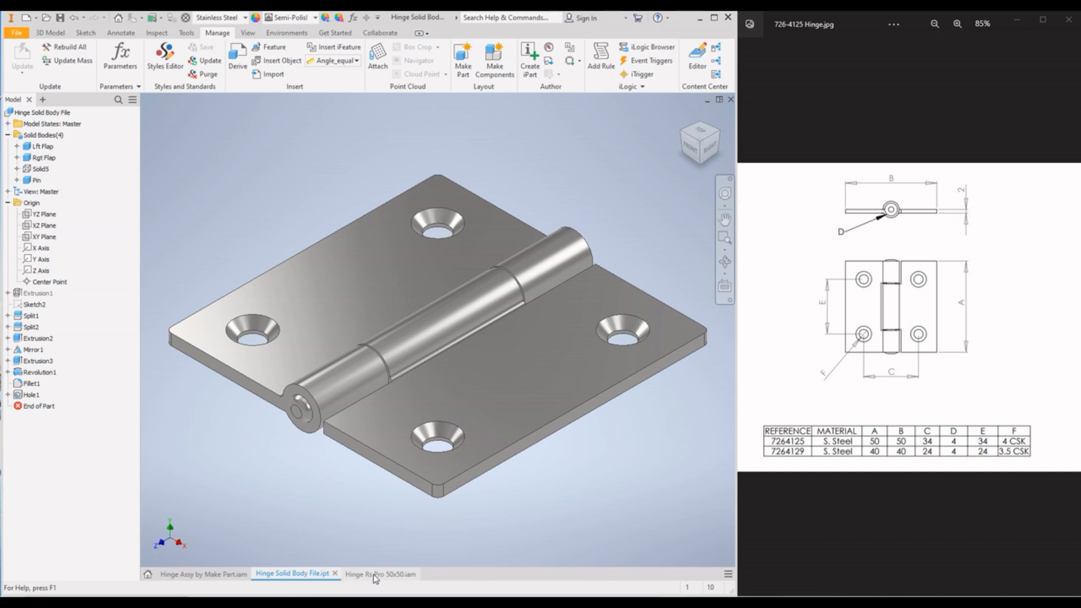
Switch to the Hinge Rs Pro 50x50.iam assembly and inspect its left flap, right flap and pin components
mouse_move(373, 574)
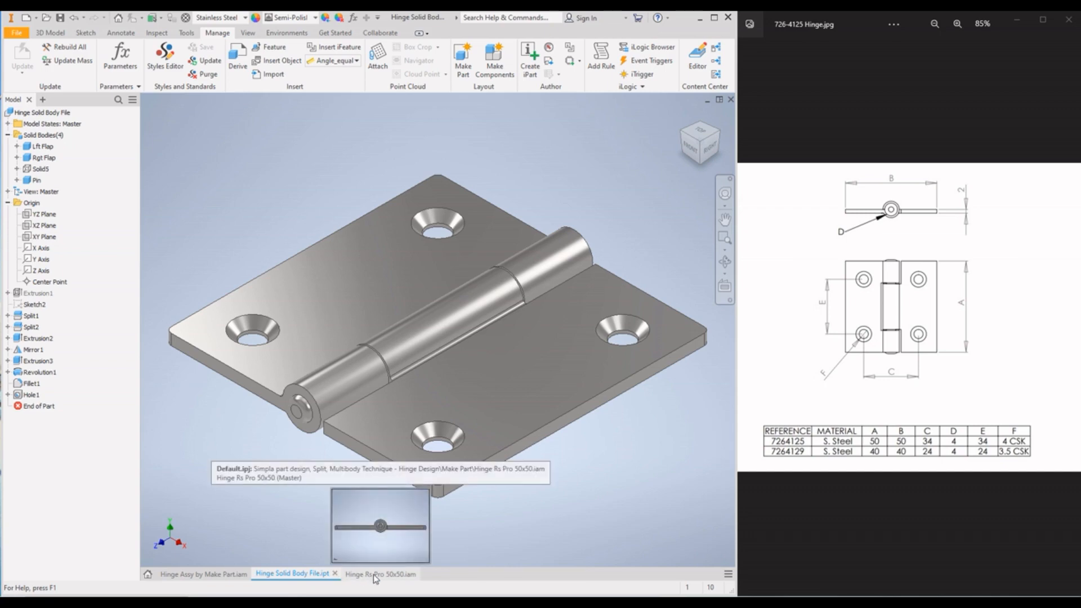
click(373, 574)
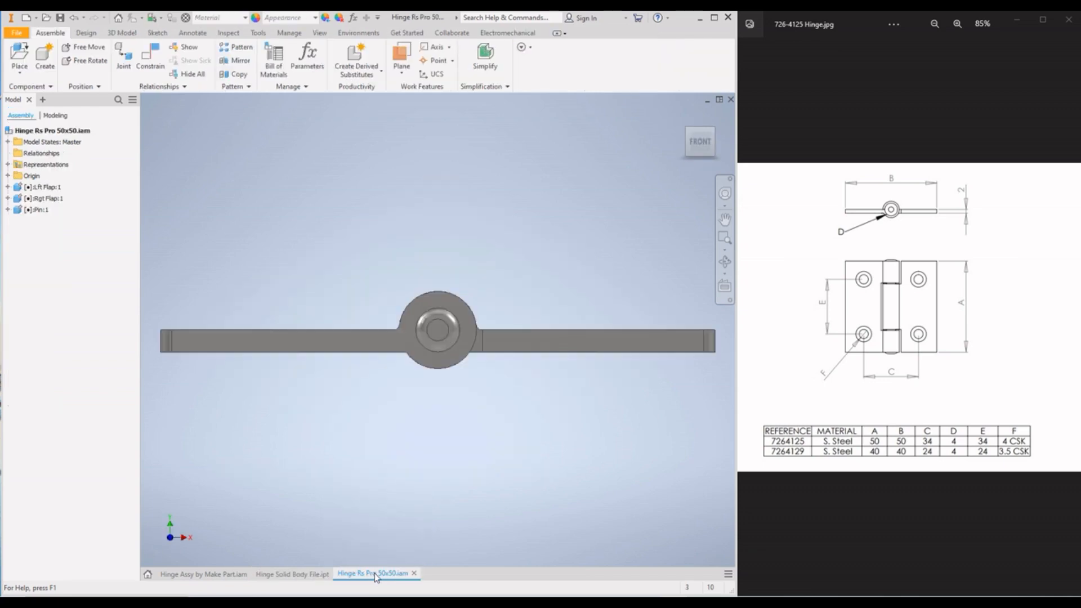
click(682, 115)
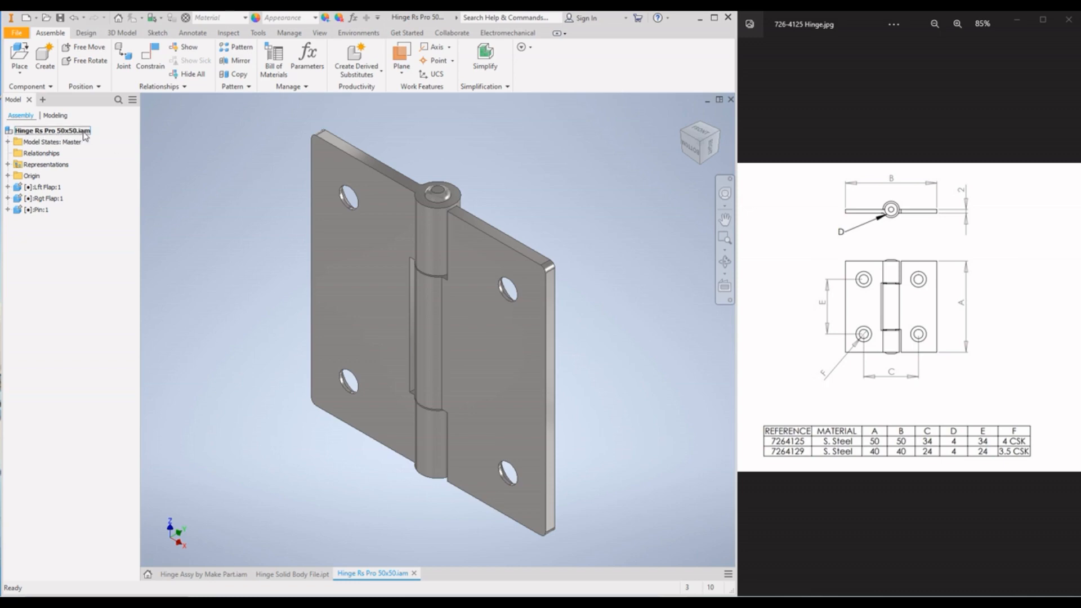
click(40, 187)
click(41, 199)
click(39, 209)
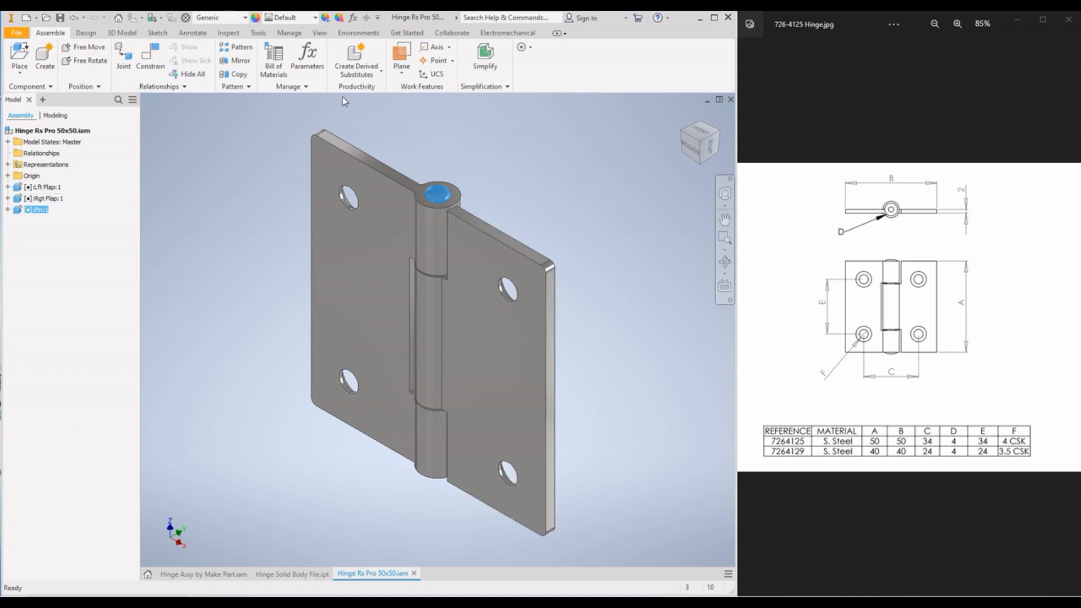
click(690, 142)
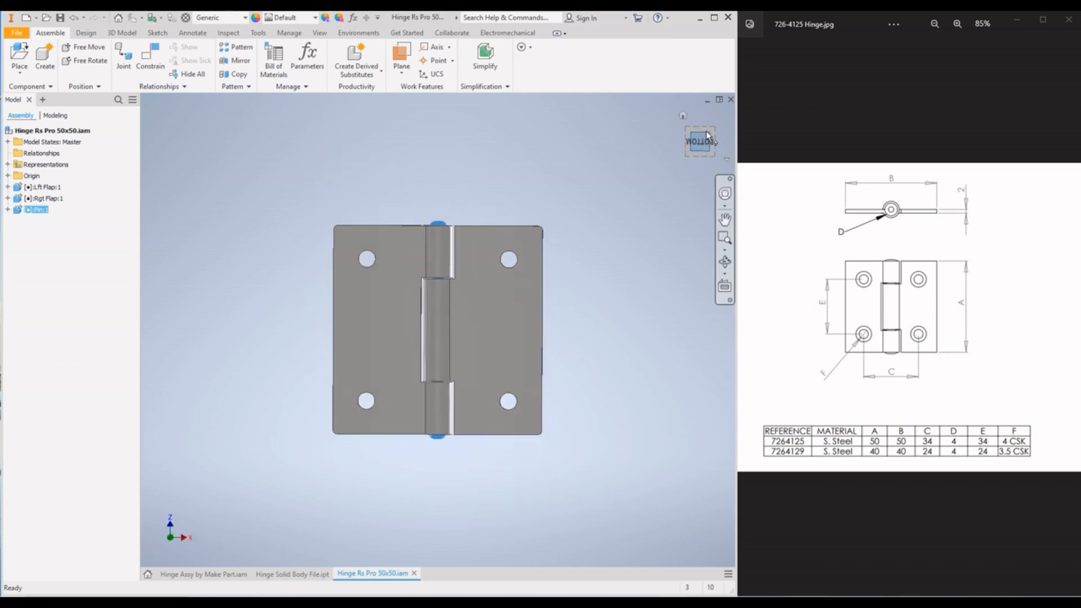
Orient the hinge isometrically with its countersunk face upward and set that view as home with Fit to View
click(711, 129)
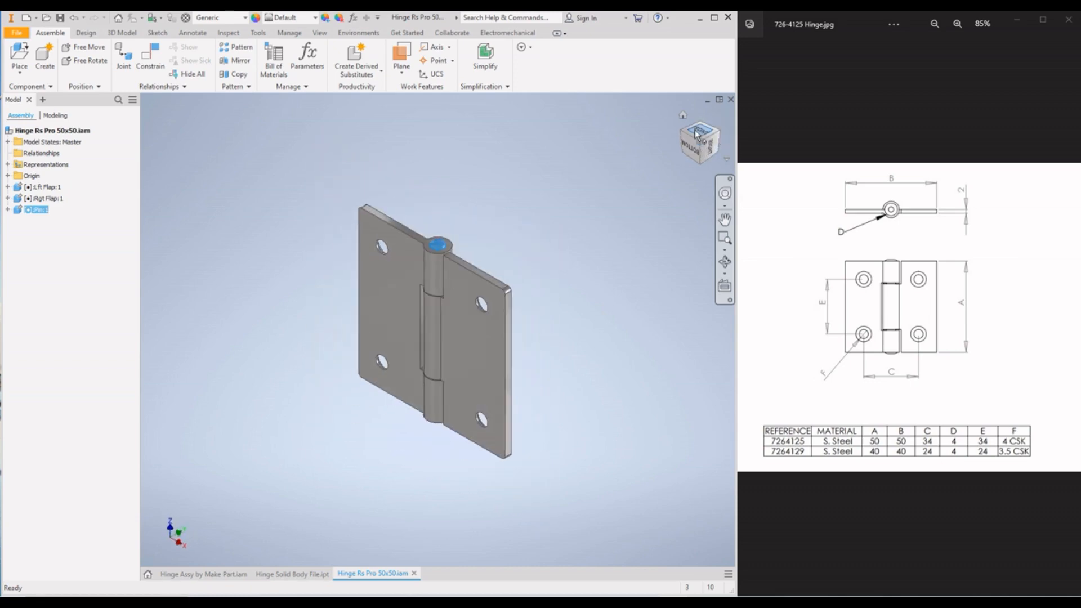
click(690, 151)
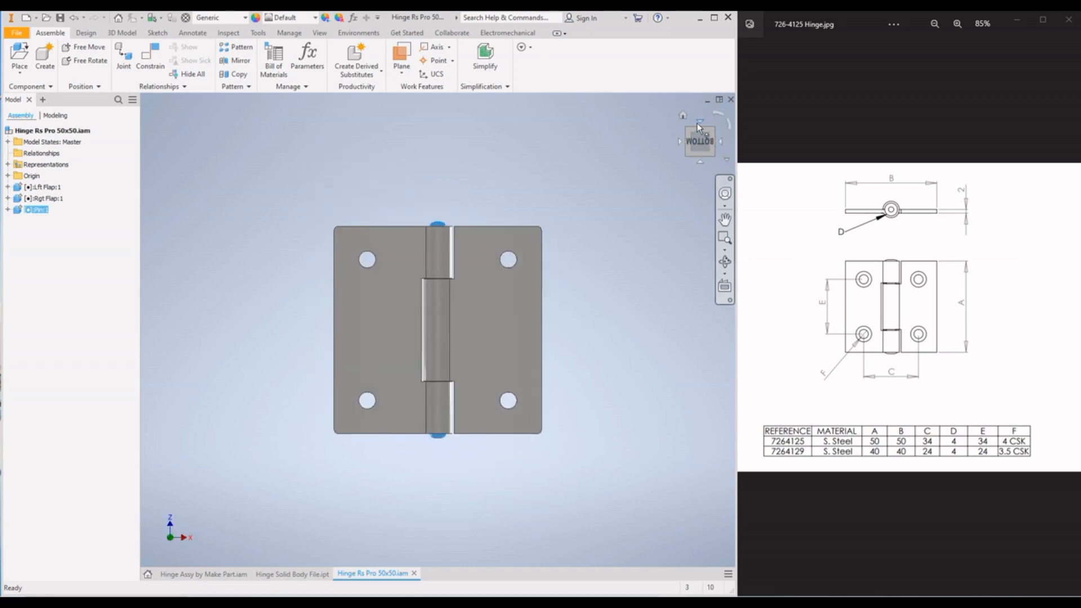
click(698, 122)
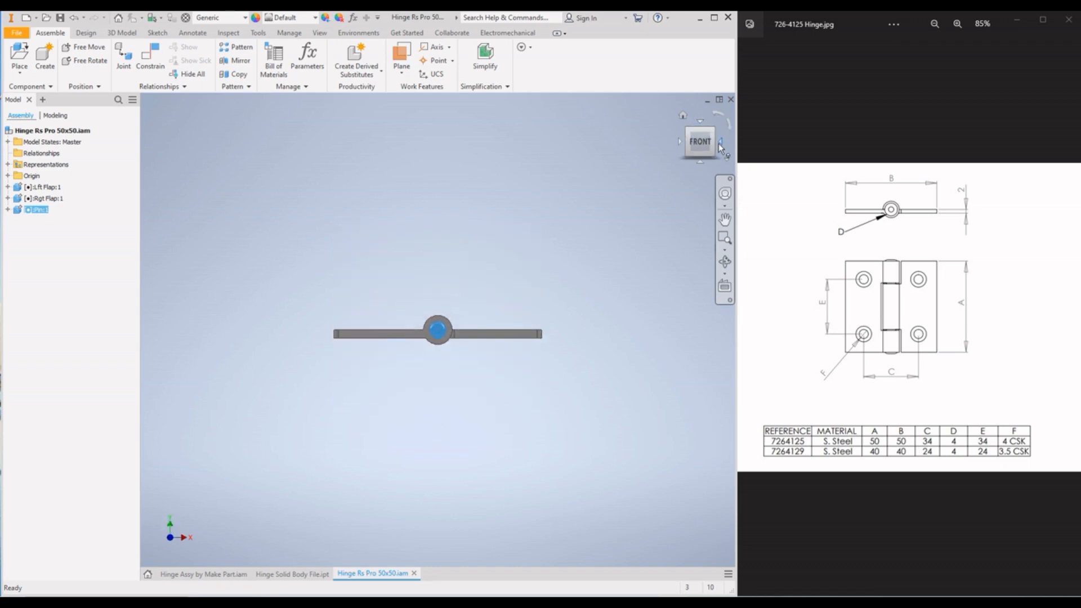
click(720, 140)
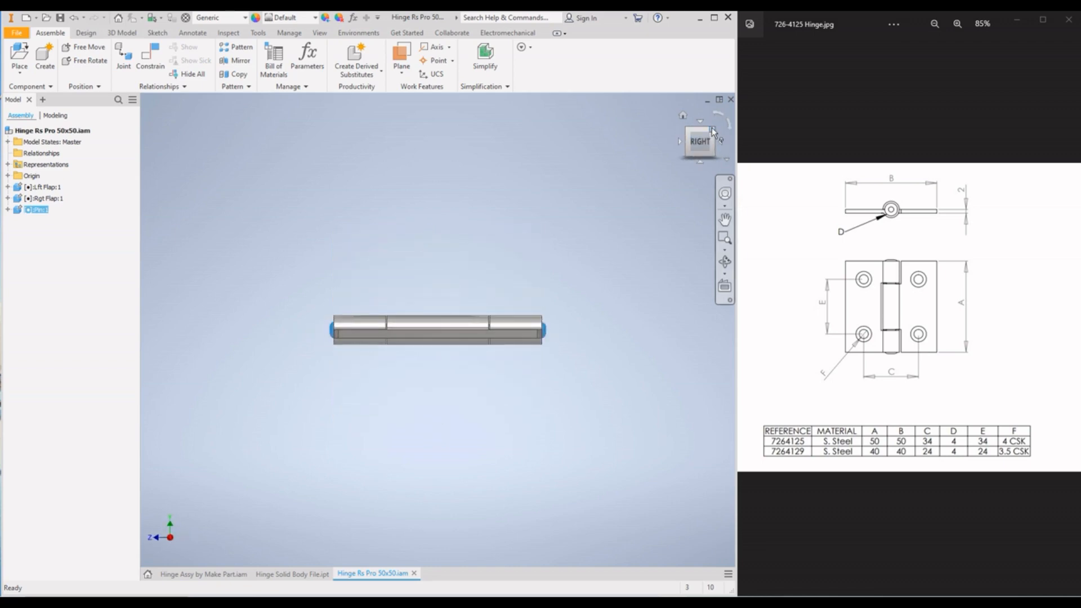
click(713, 127)
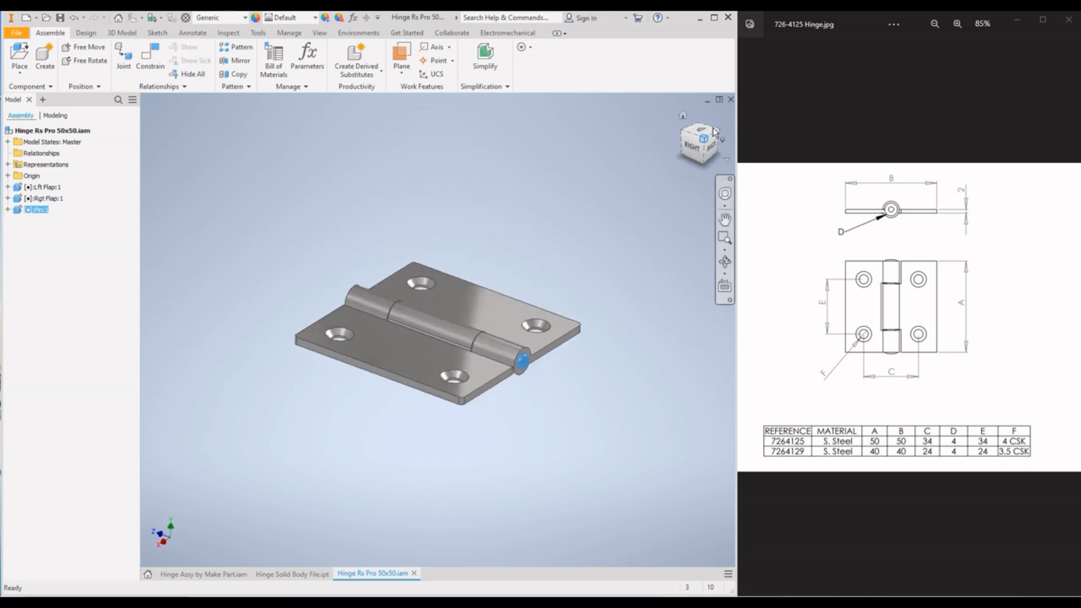
right_click(685, 115)
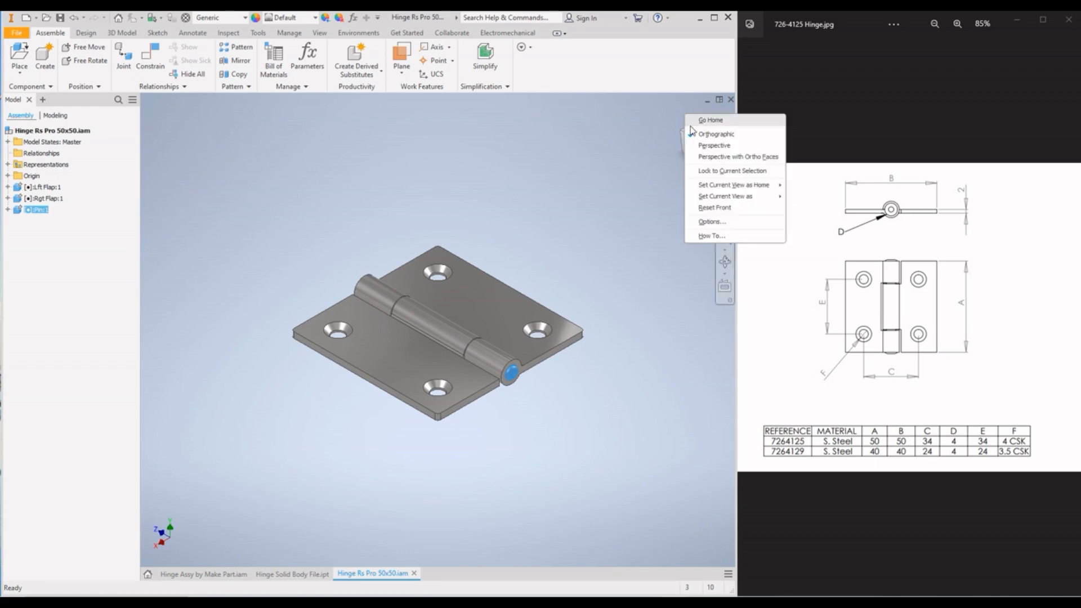
mouse_move(707, 188)
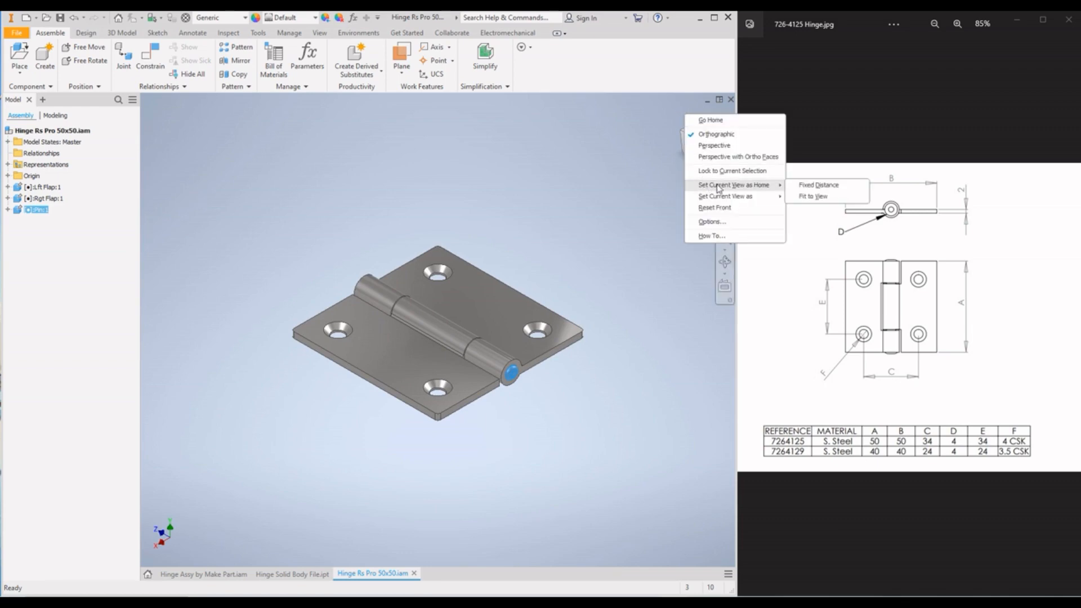
click(812, 196)
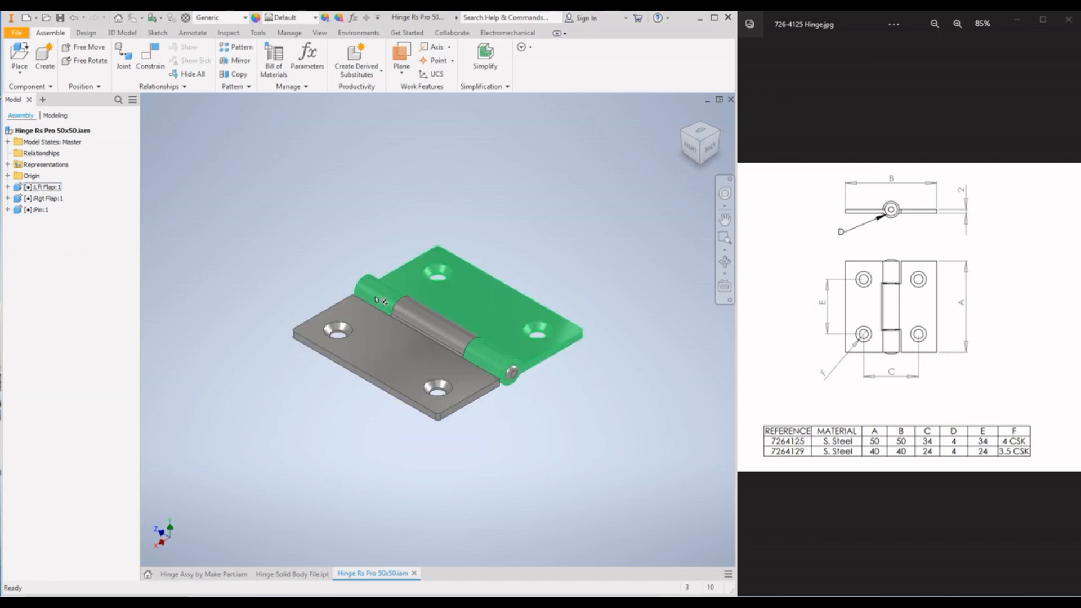
Unground the Rgt Flap component and move it away from the pin and left flap
click(44, 198)
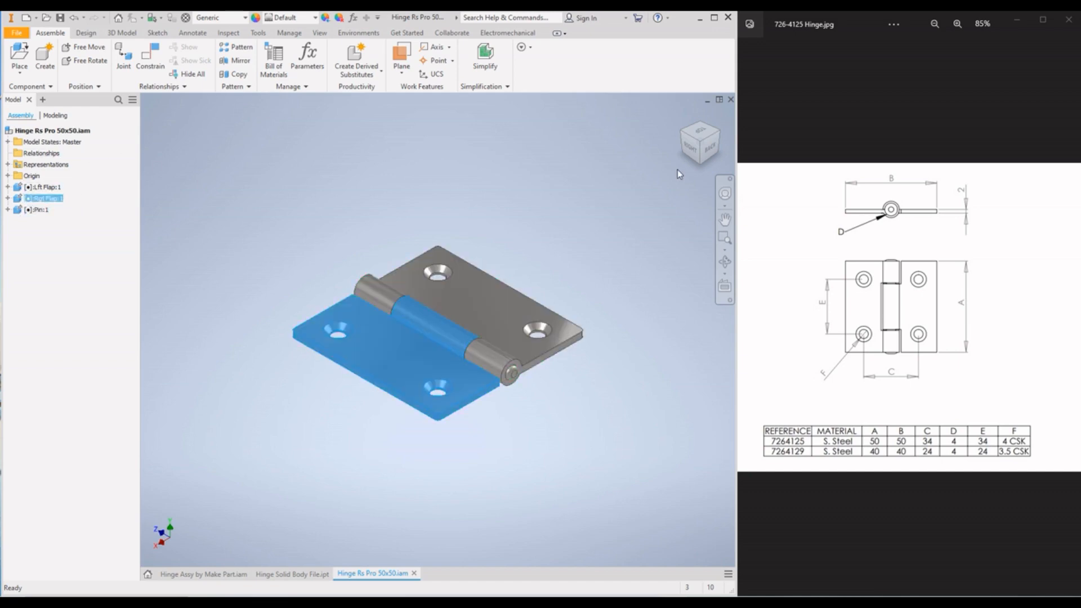
click(279, 186)
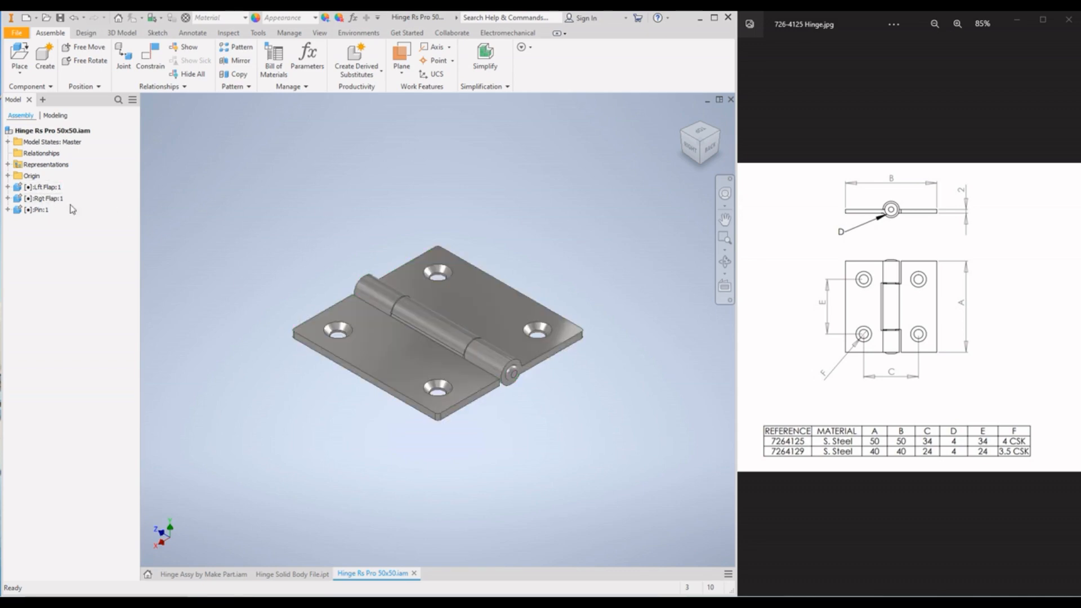
click(34, 198)
right_click(37, 197)
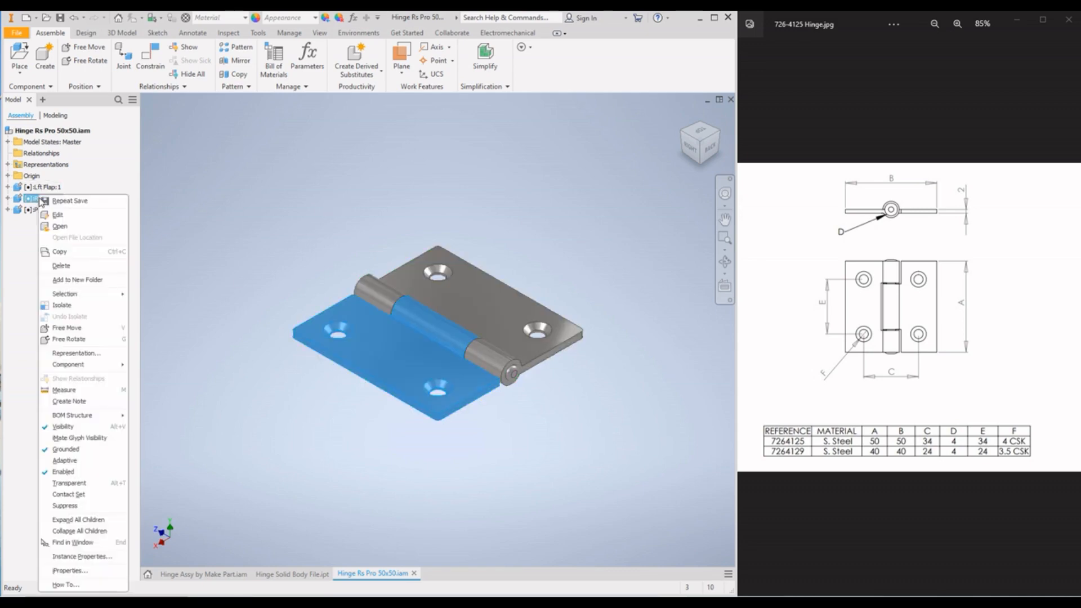
click(69, 450)
drag(364, 333, 278, 380)
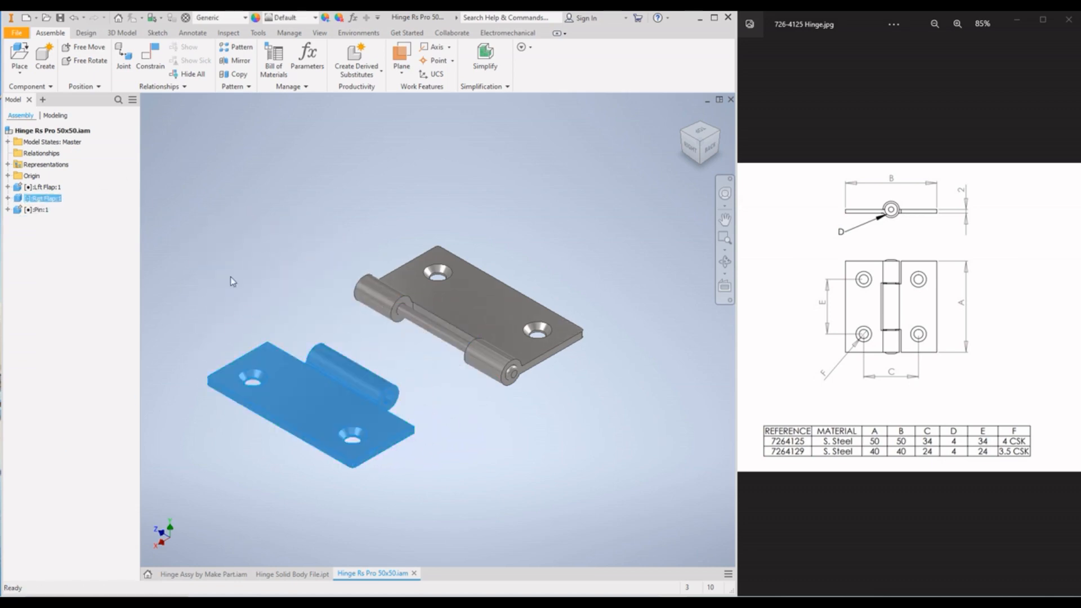
click(150, 56)
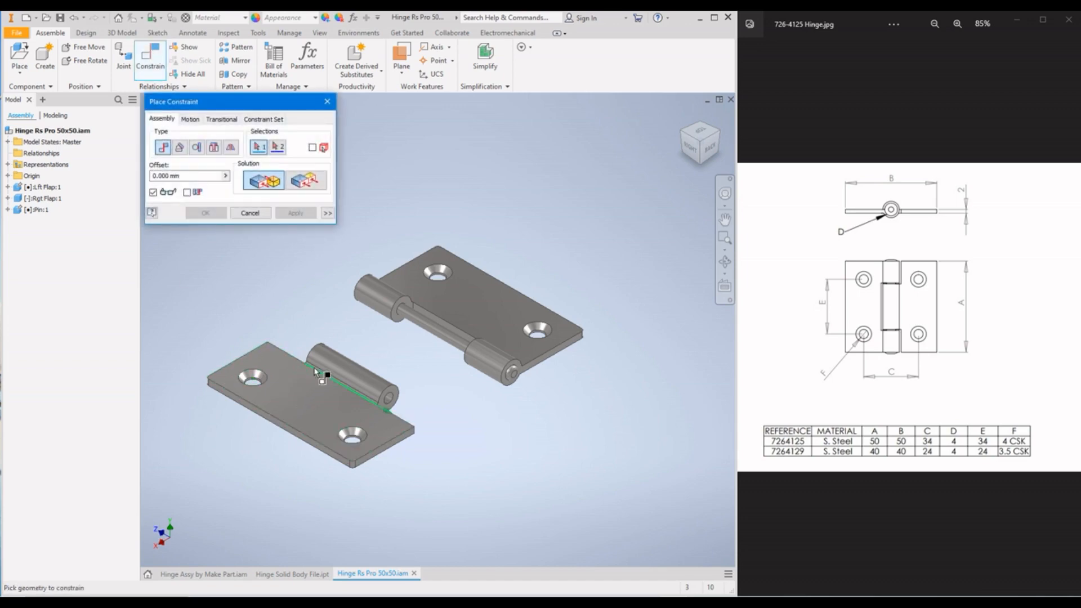
click(340, 381)
click(436, 333)
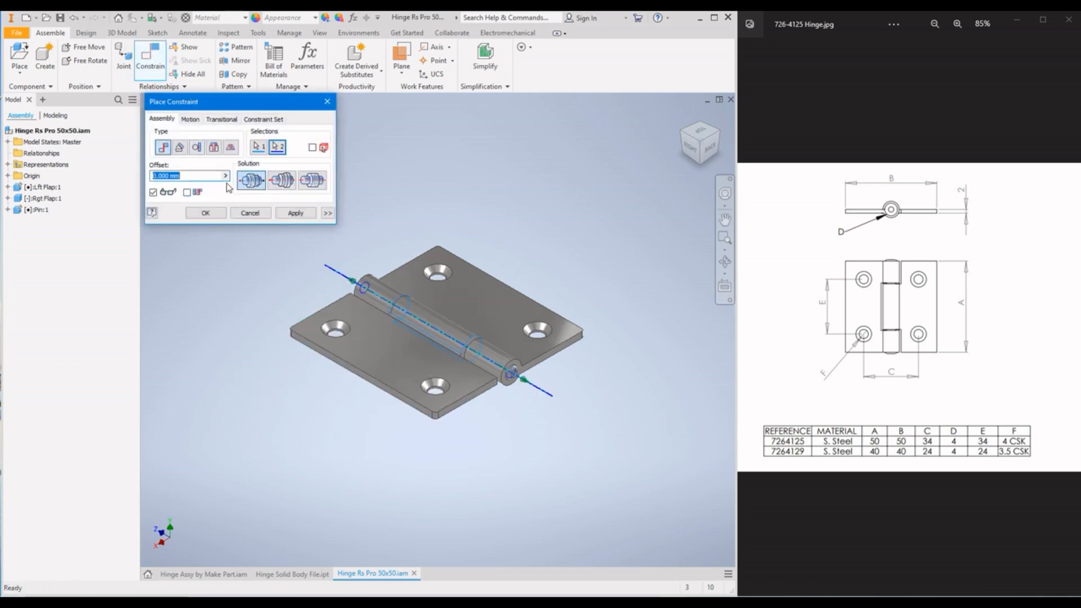
scroll(437, 320, down, 2)
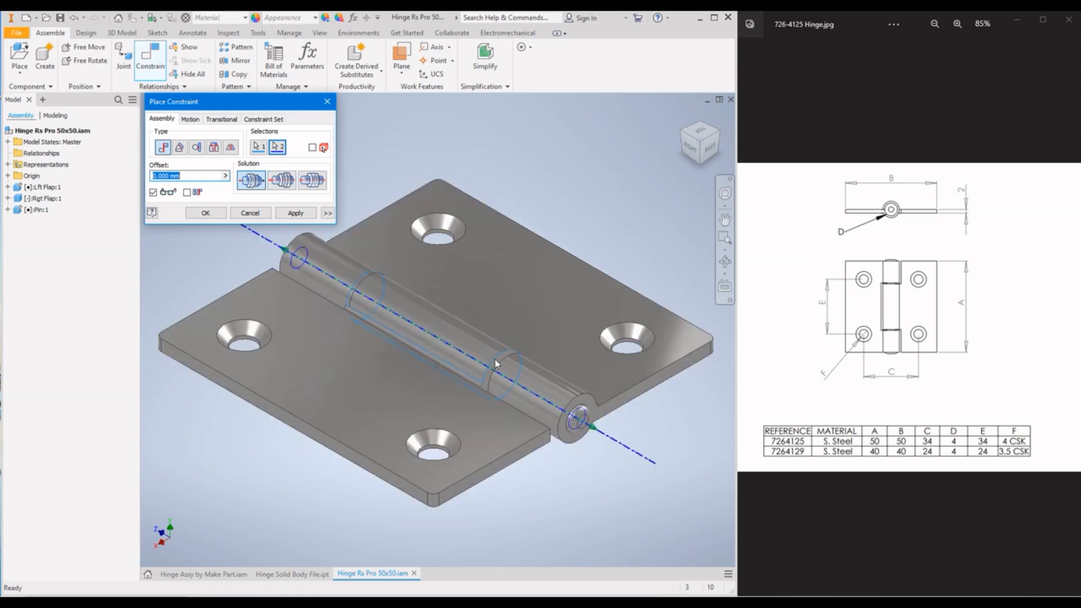
scroll(606, 427, down, 3)
scroll(607, 427, up, 2)
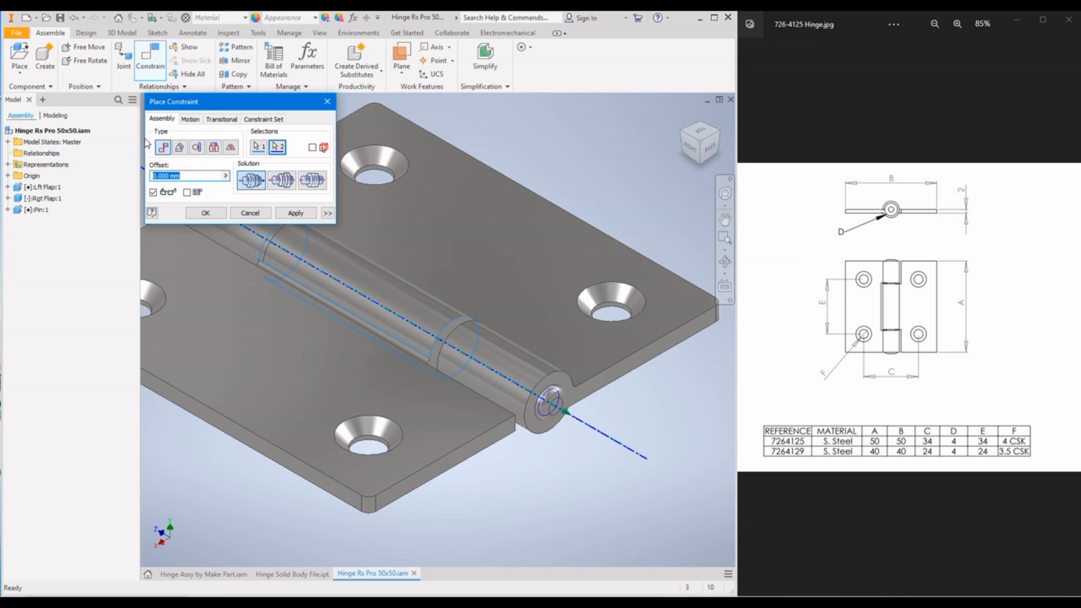
click(327, 213)
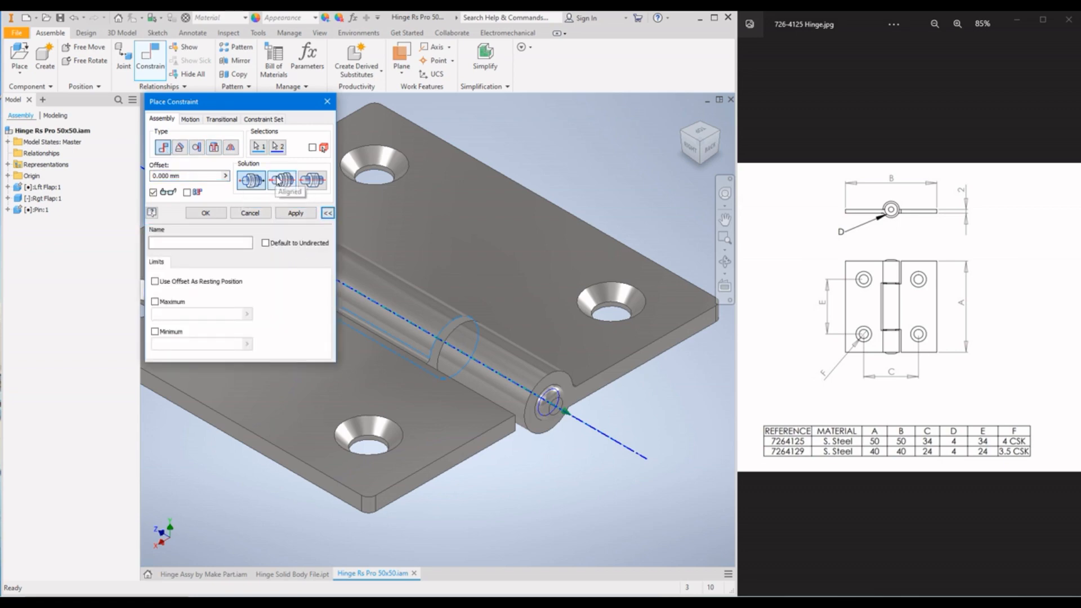
click(279, 180)
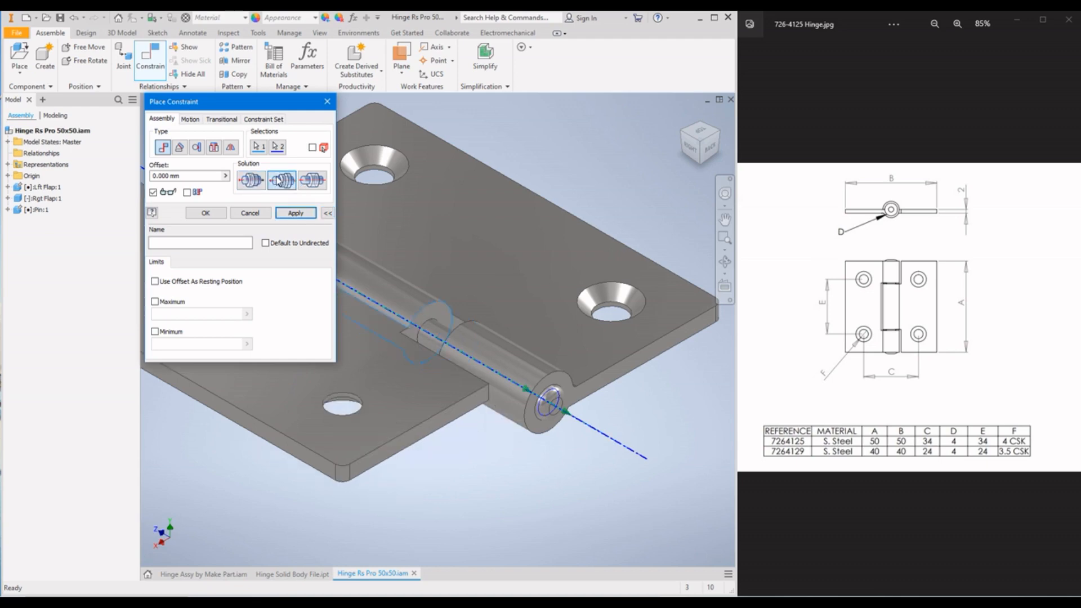
click(249, 213)
Mate the right flap's barrel axis to the pin's axis with a 0 mm offset
scroll(209, 160, down, 3)
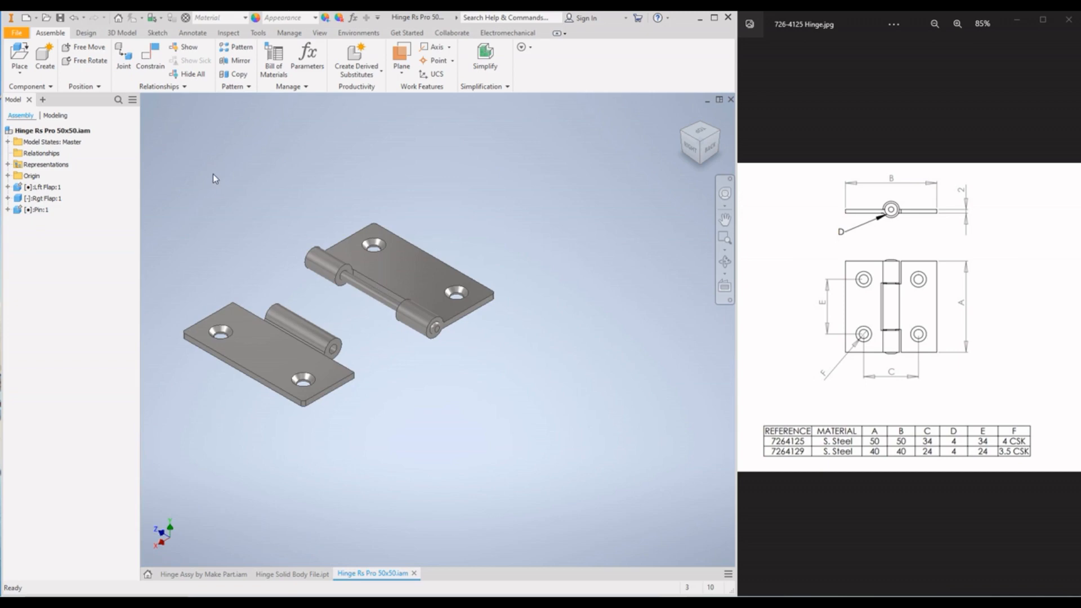
key(c)
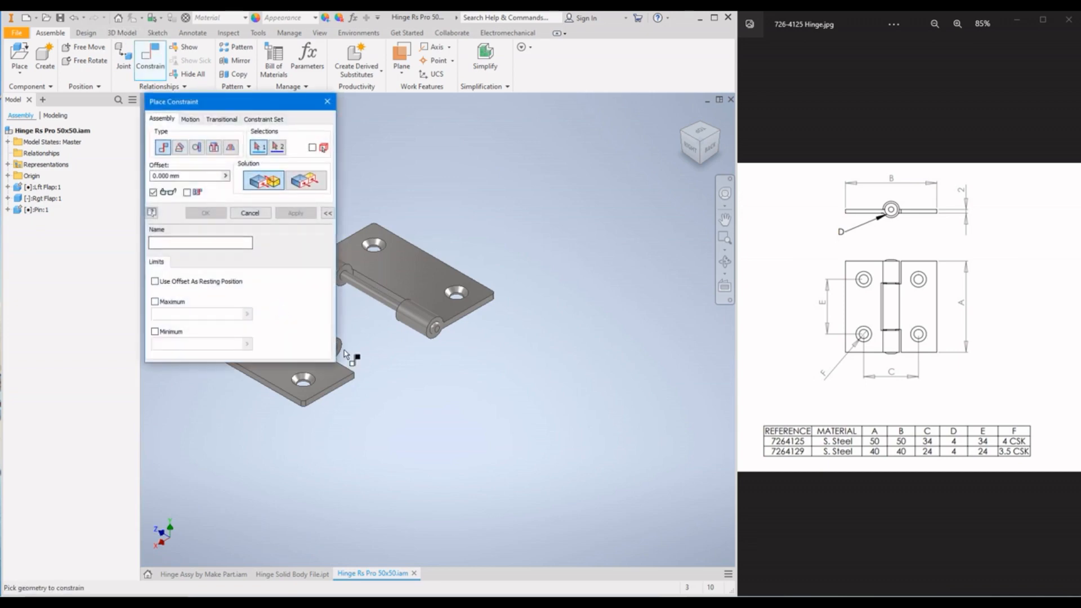
scroll(393, 378, down, 2)
scroll(393, 378, up, 4)
click(406, 365)
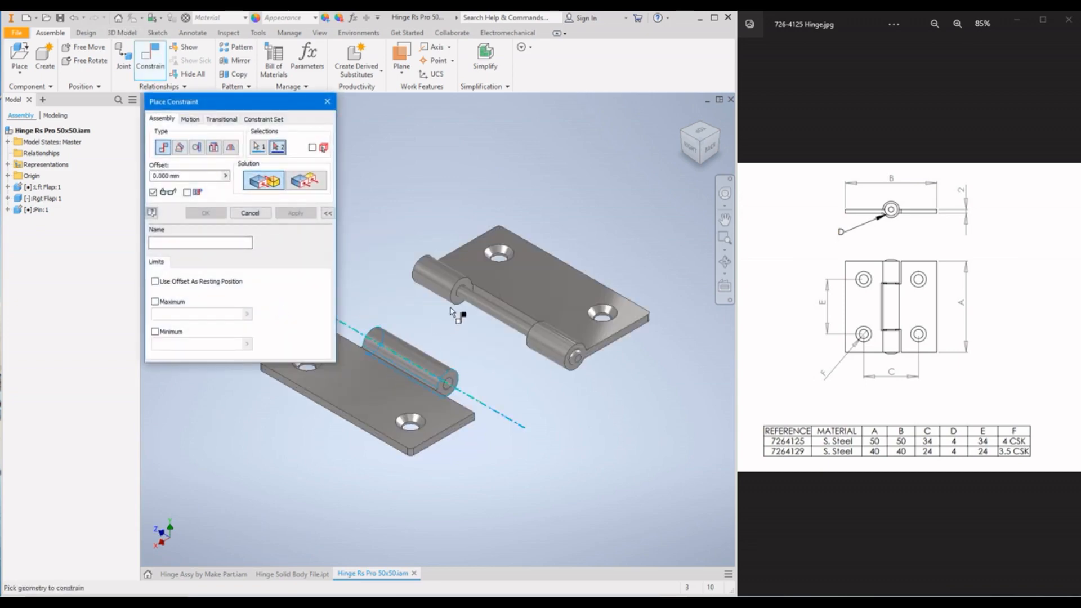
click(482, 307)
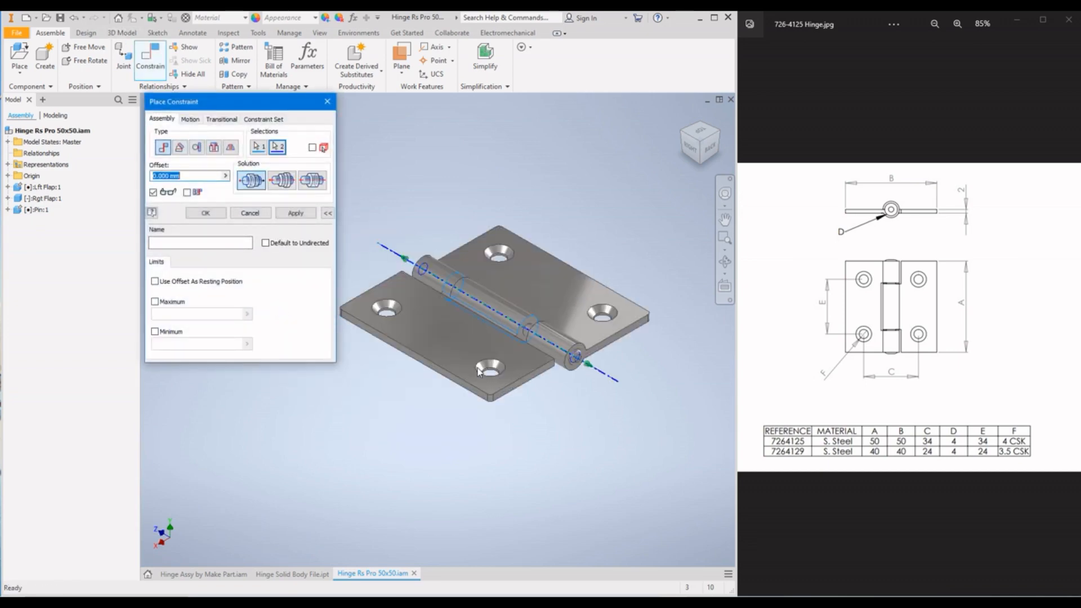
click(295, 214)
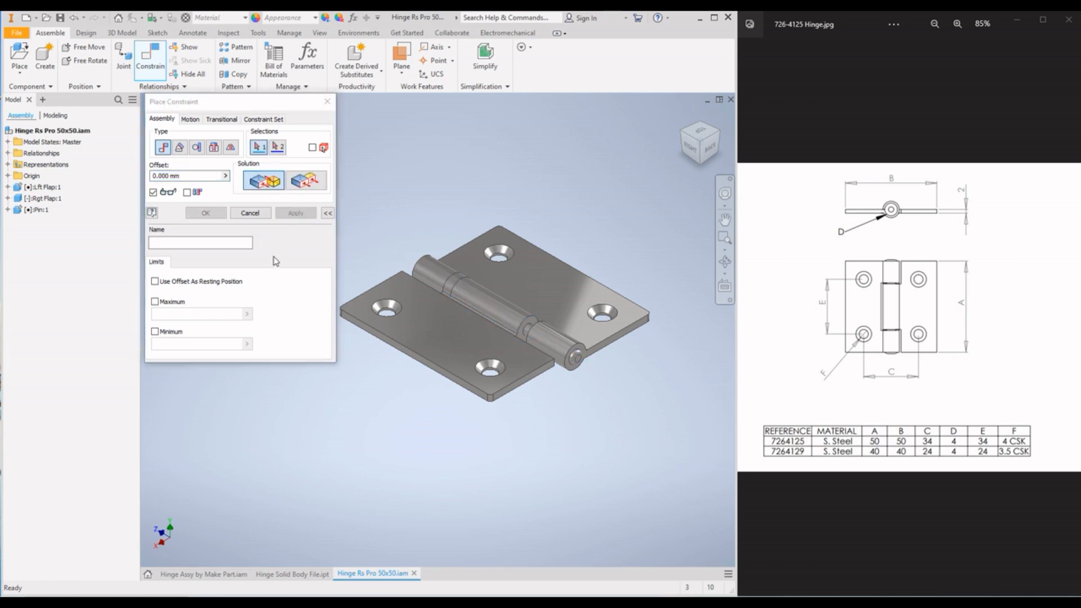
Add a flush constraint with 0 mm offset between the matching end faces of the right and left flaps
click(306, 183)
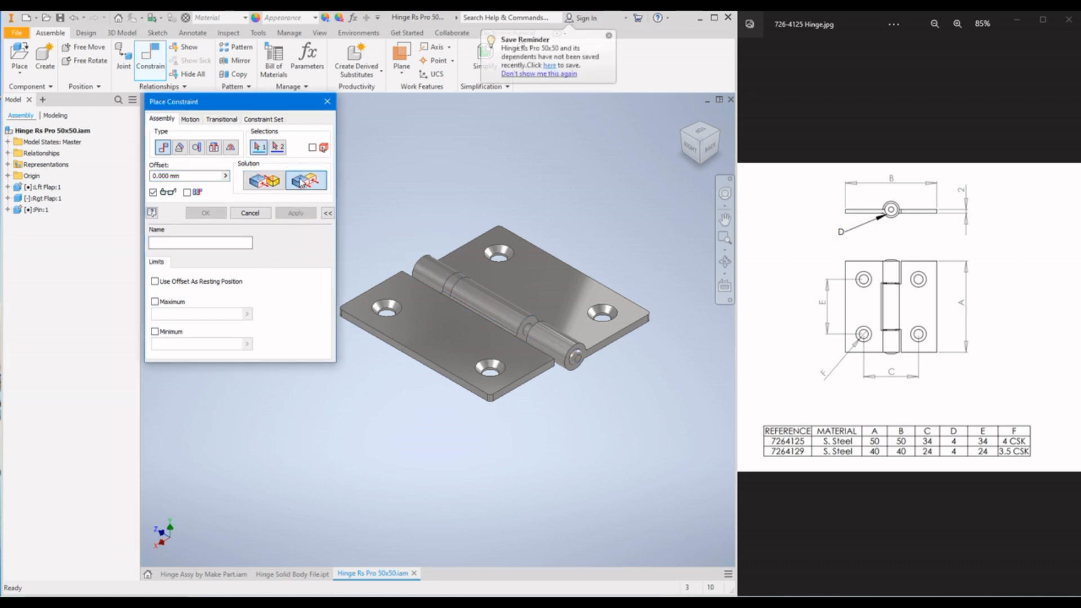
scroll(550, 379, down, 5)
click(507, 318)
click(642, 273)
scroll(641, 273, up, 5)
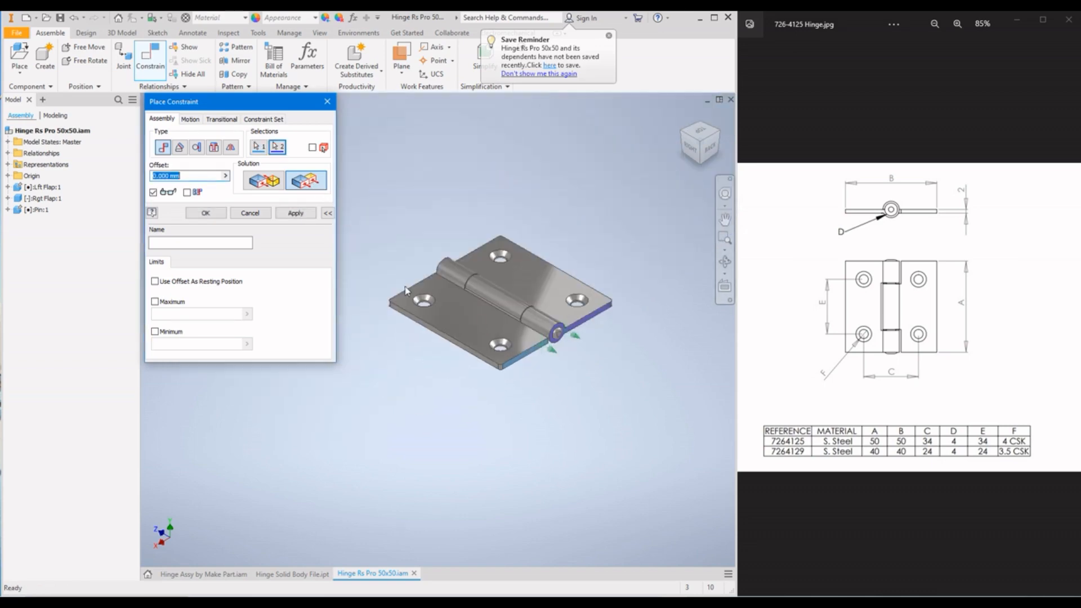
click(282, 214)
click(251, 215)
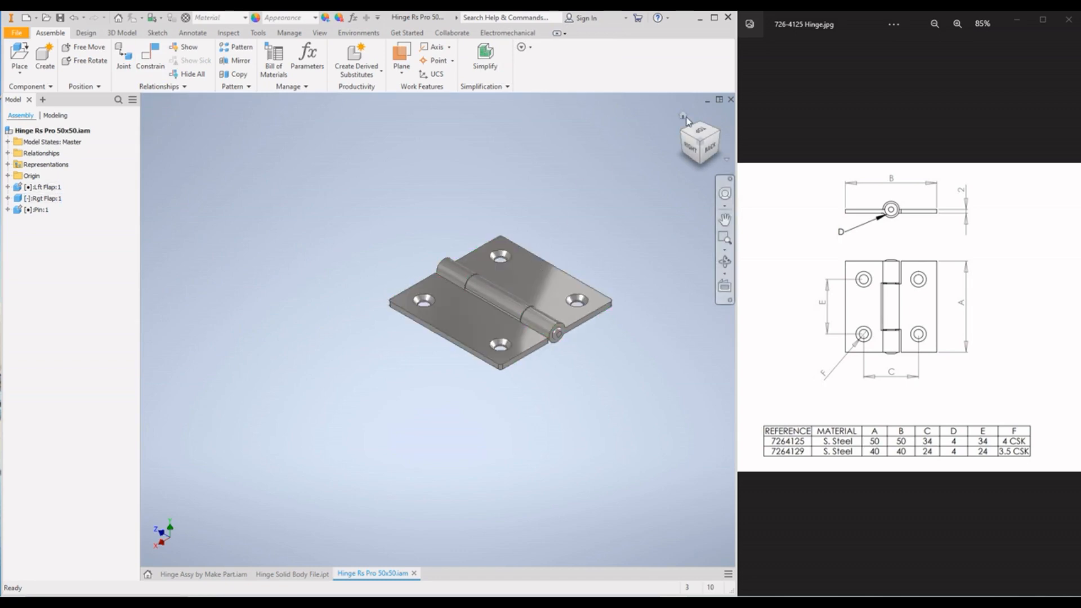
Return to the home view and swing the right flap slightly about the pin to test the hinge's motion
click(684, 115)
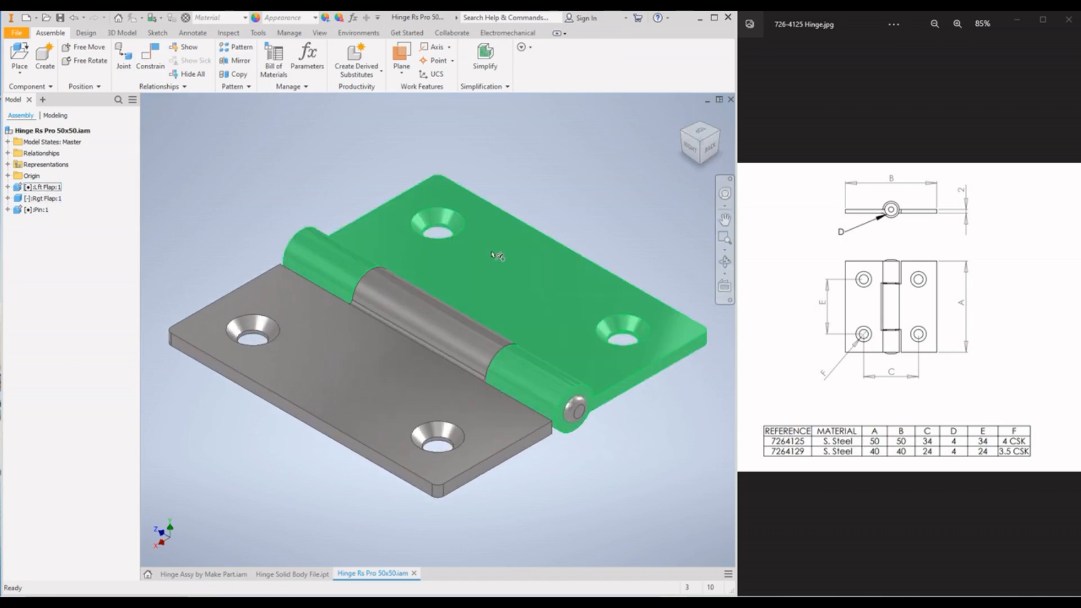
click(494, 256)
click(626, 141)
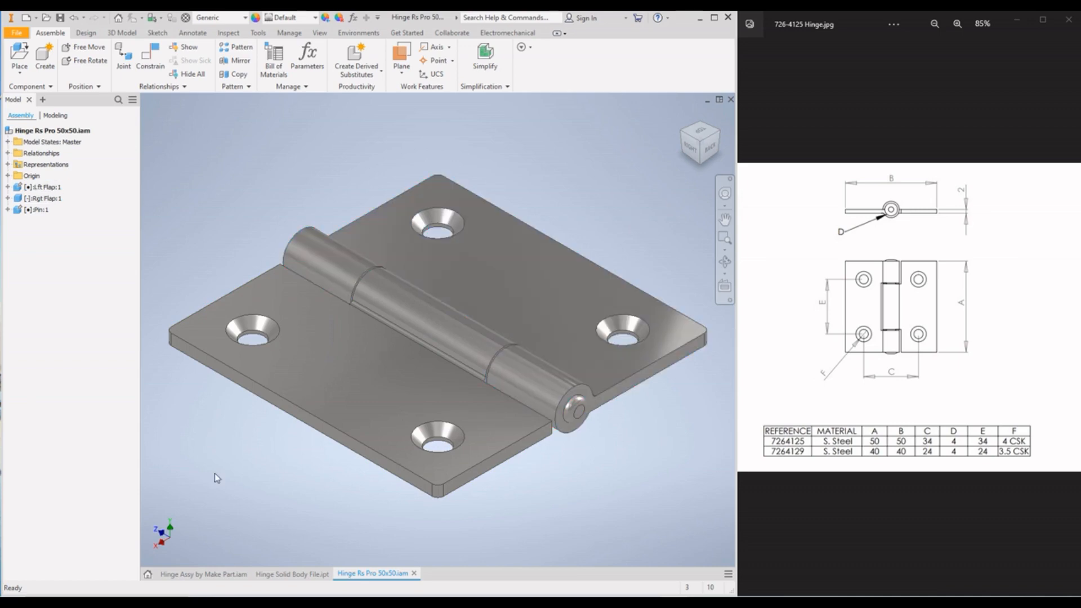
drag(270, 417, 247, 384)
click(225, 151)
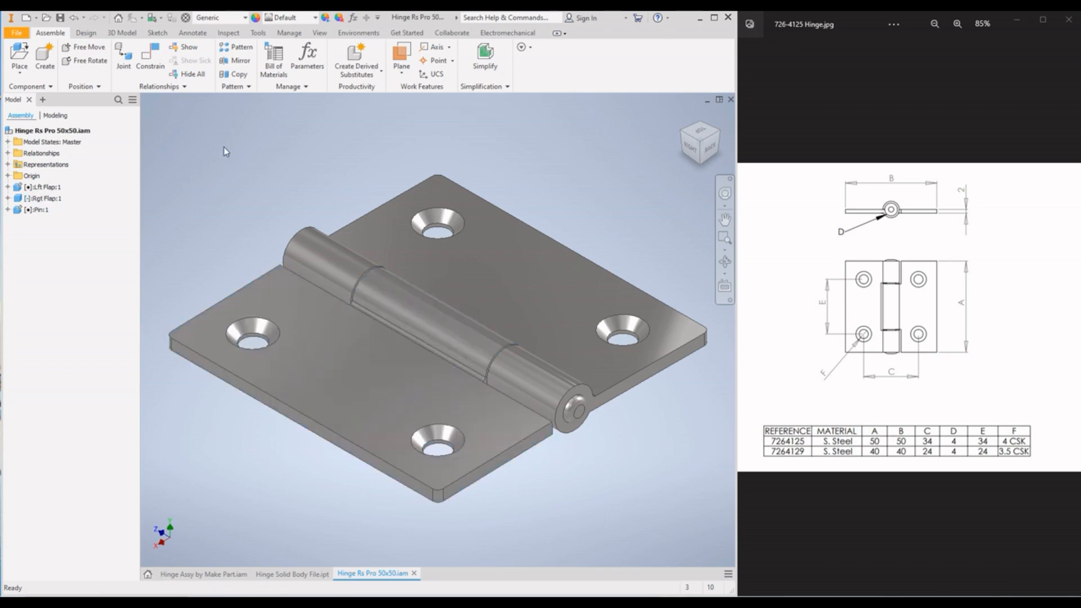